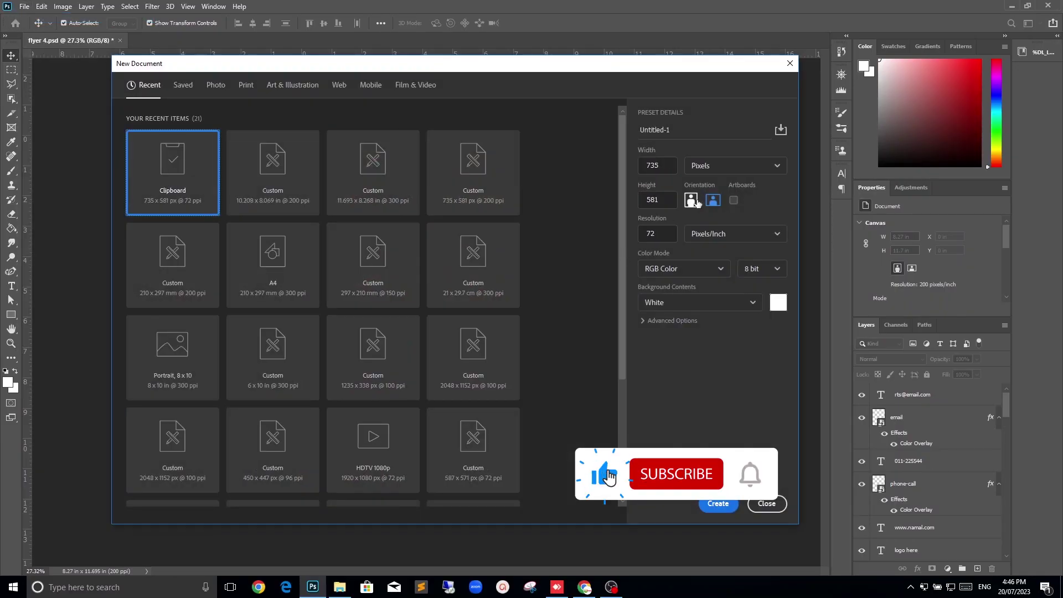
Create a portrait document 8.07 × 10.21 inches at 200 pixels per inch.
click(691, 200)
click(735, 165)
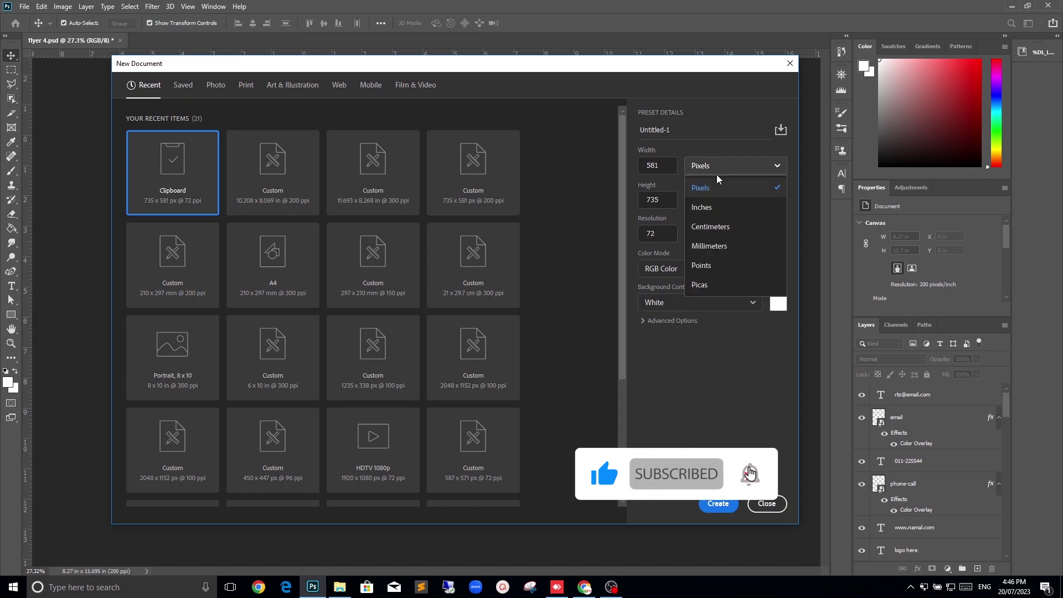
click(700, 206)
drag(661, 234, 623, 235)
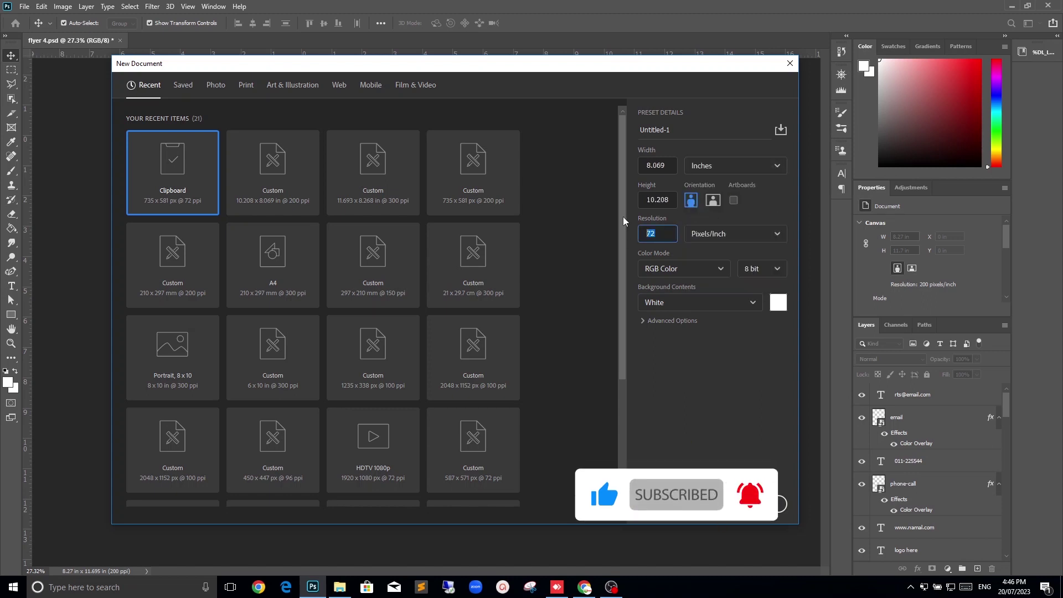
text(2)
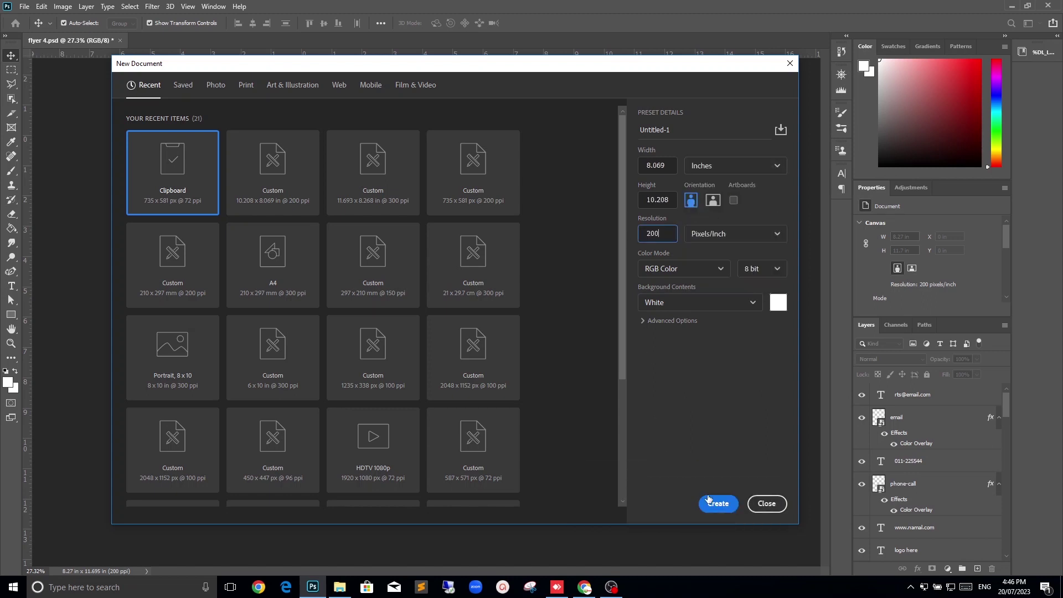
click(707, 499)
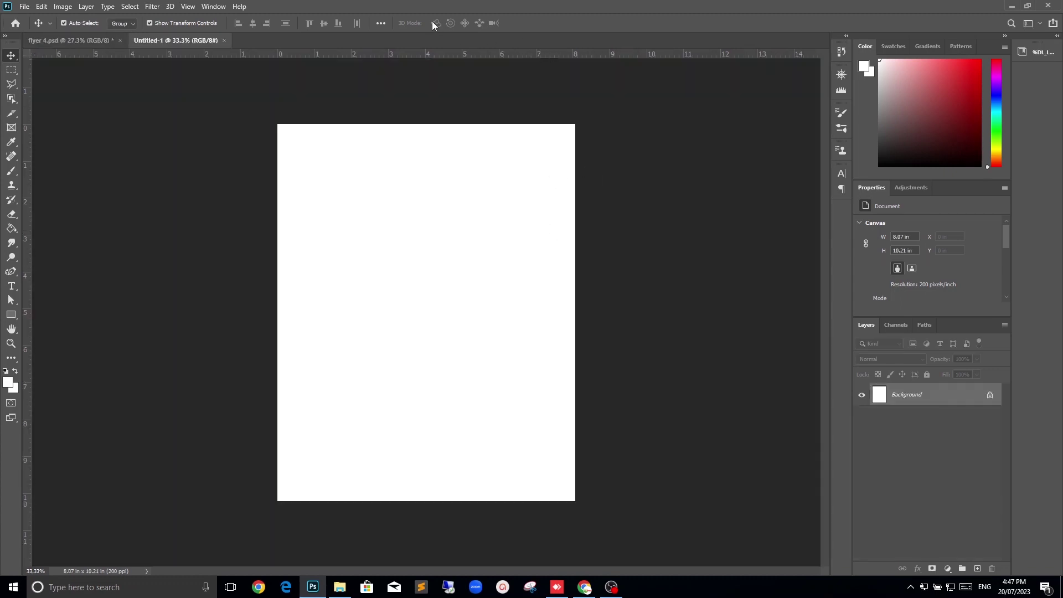
Draw a rectangle near the top of the page and move it down into place.
click(10, 315)
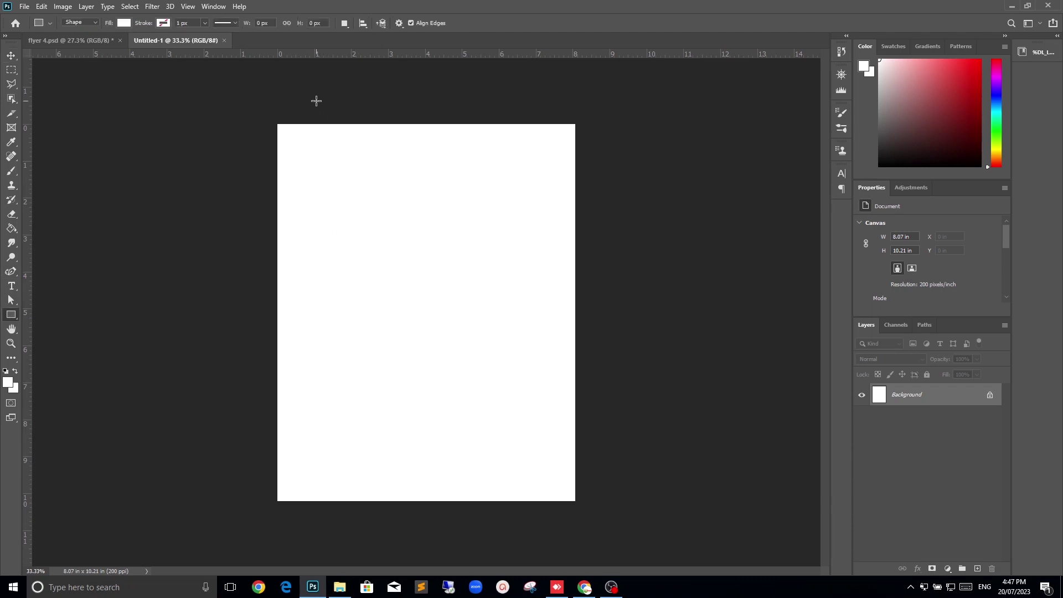
drag(316, 101, 612, 313)
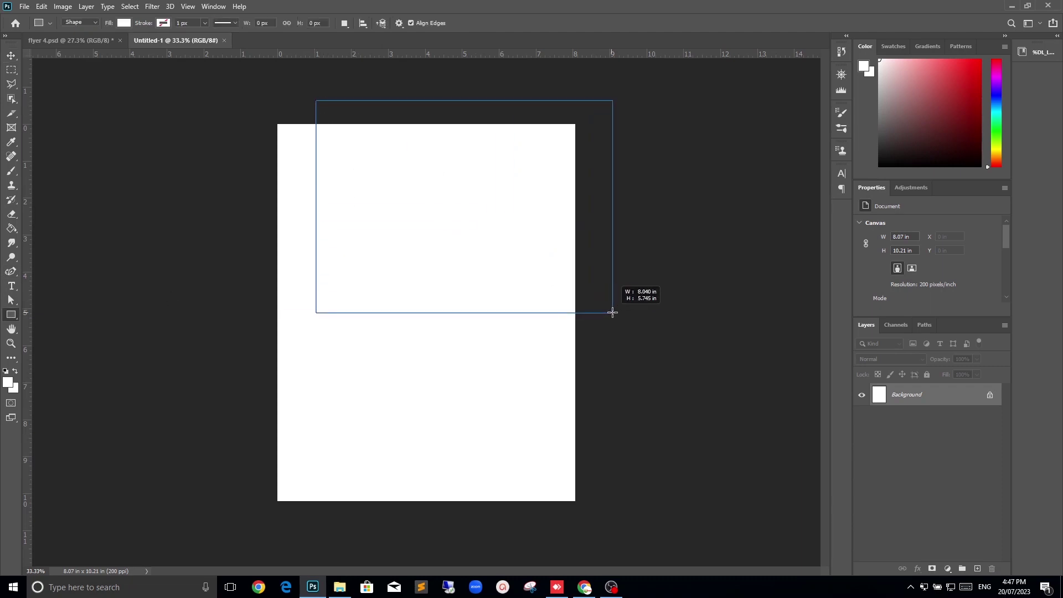
drag(612, 313, 513, 274)
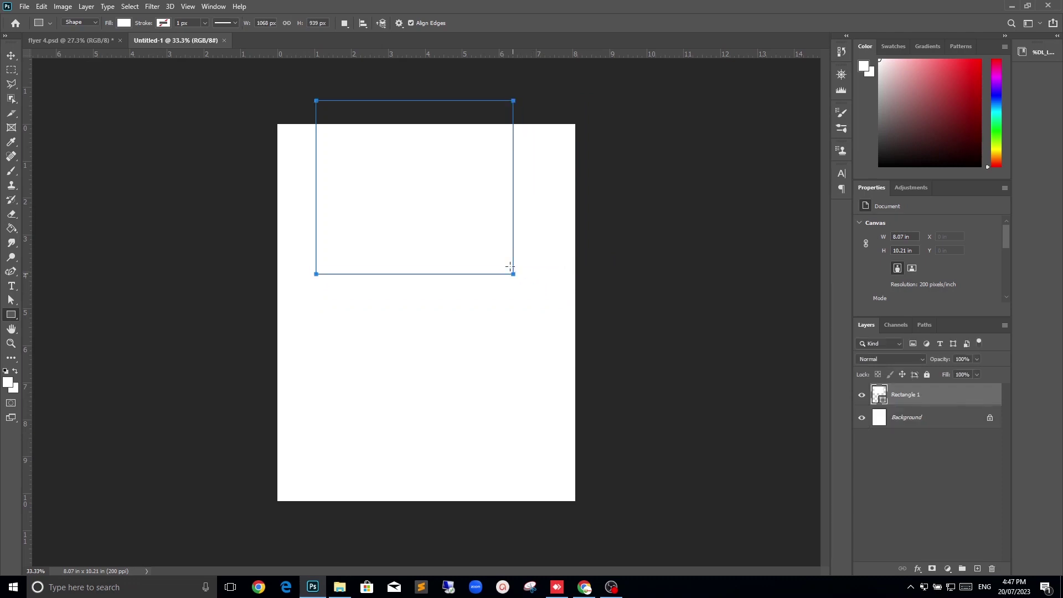
click(11, 56)
drag(377, 173, 394, 237)
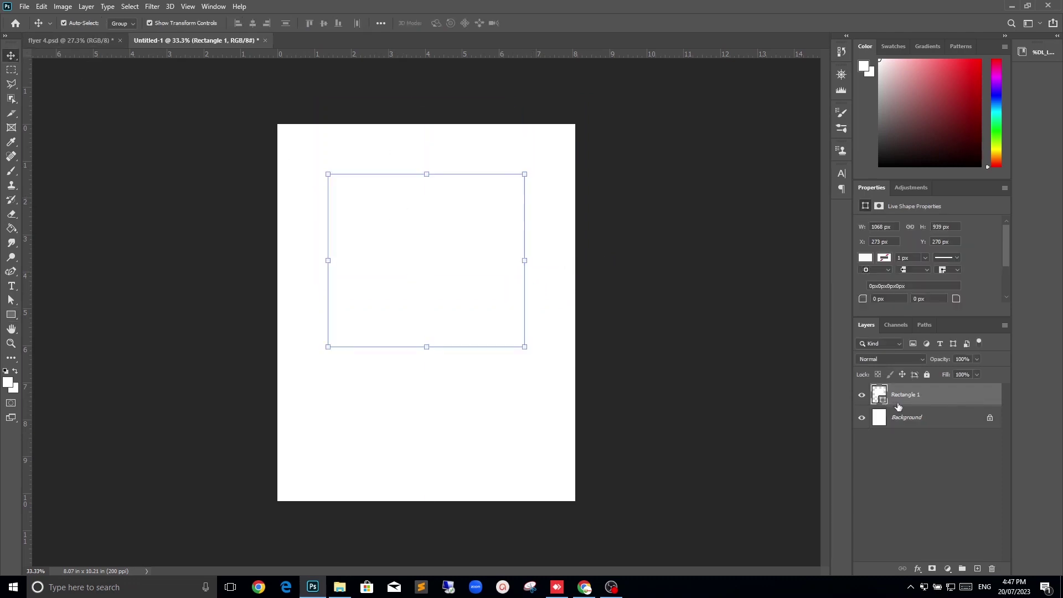
Fill the rectangle light grey and round all four corners to 200 px.
click(865, 258)
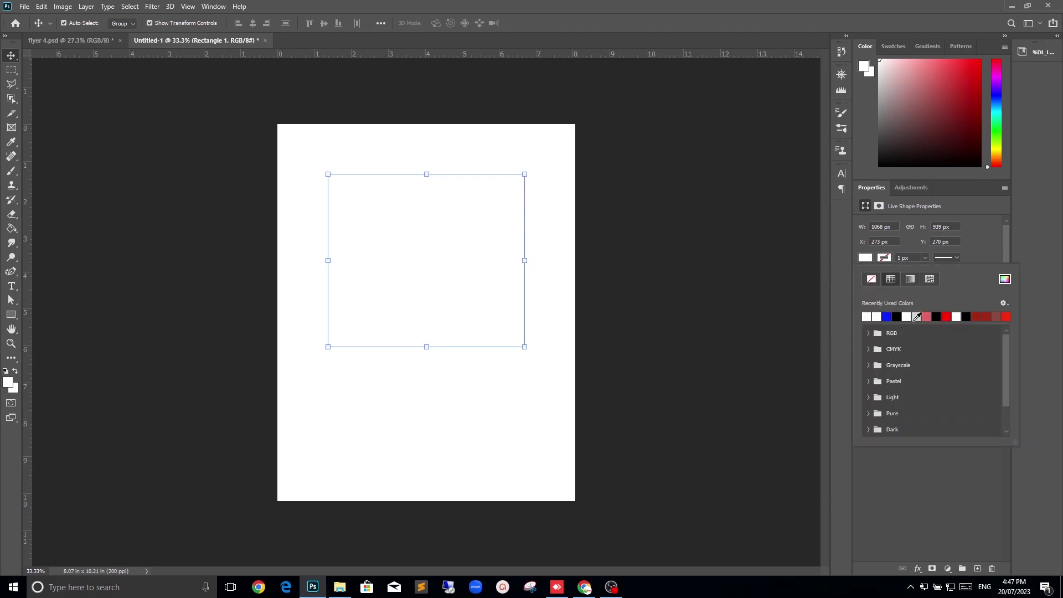
click(917, 316)
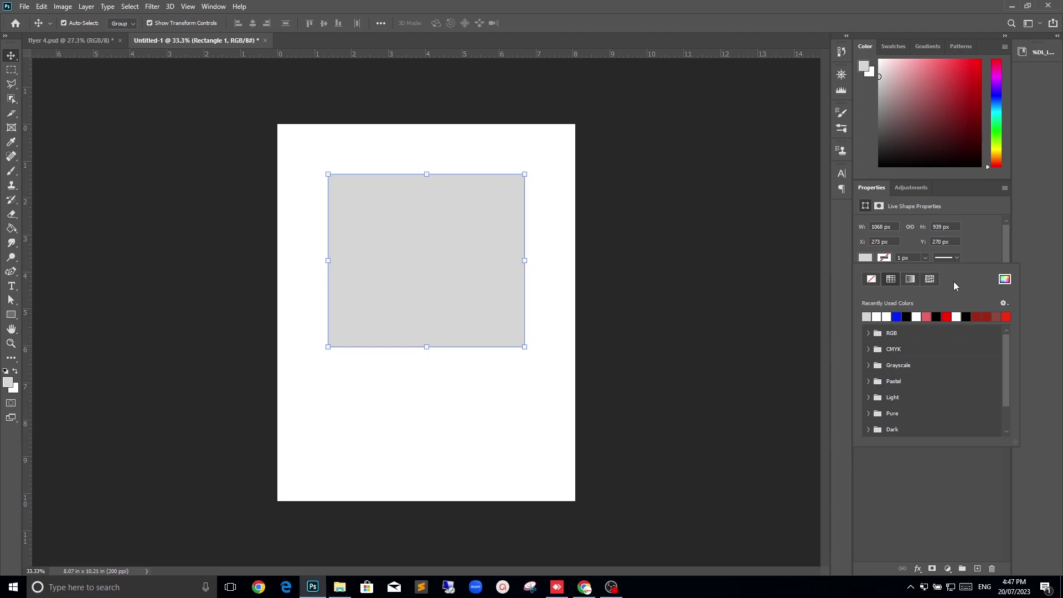
click(976, 248)
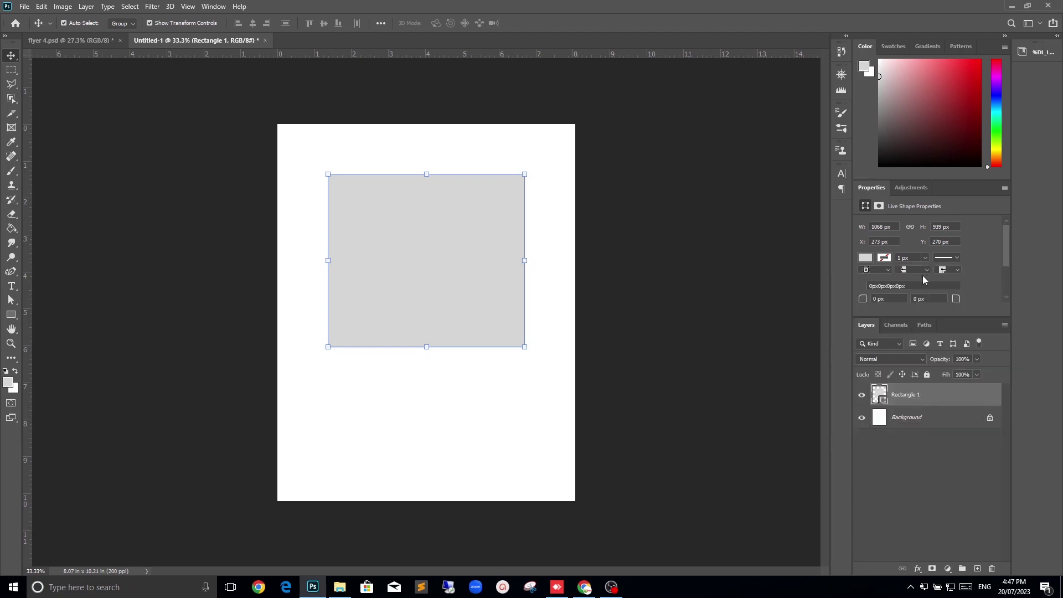
scroll(940, 301, down, 1)
text(200)
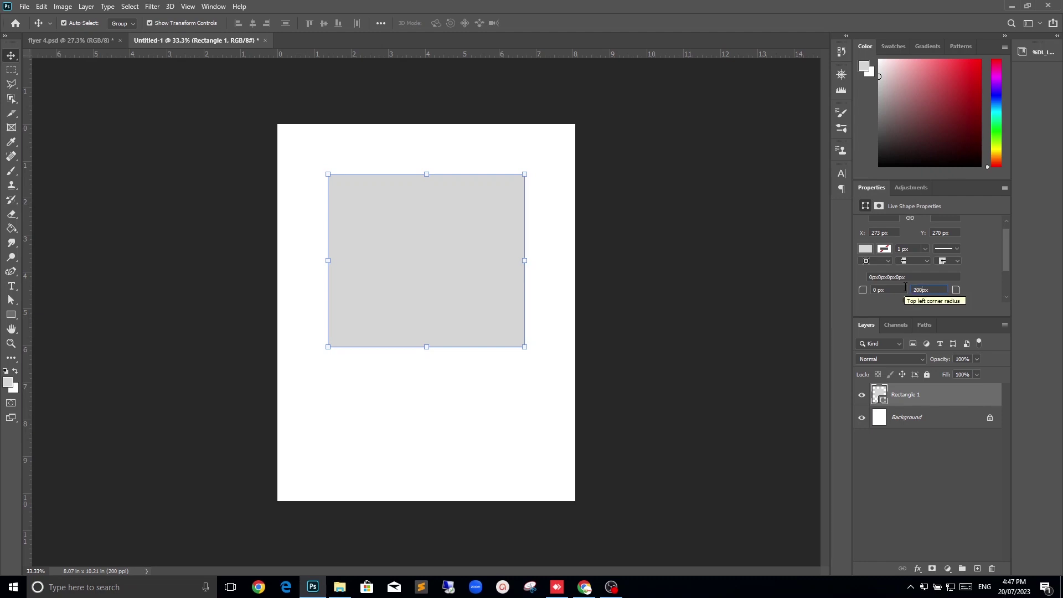
key(Return)
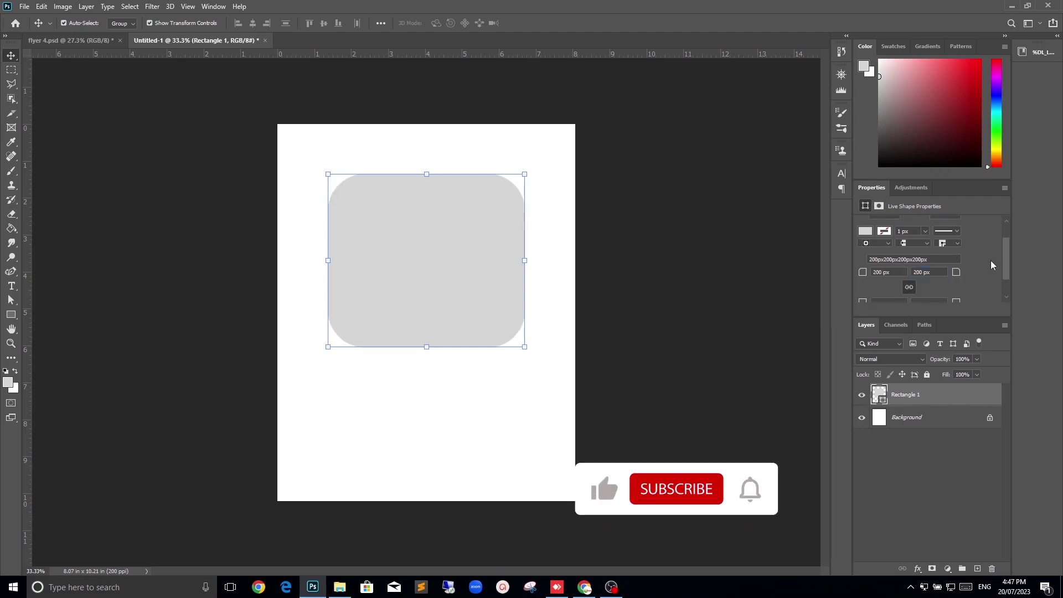
scroll(990, 261, down, 2)
scroll(991, 260, down, 2)
scroll(979, 260, down, 1)
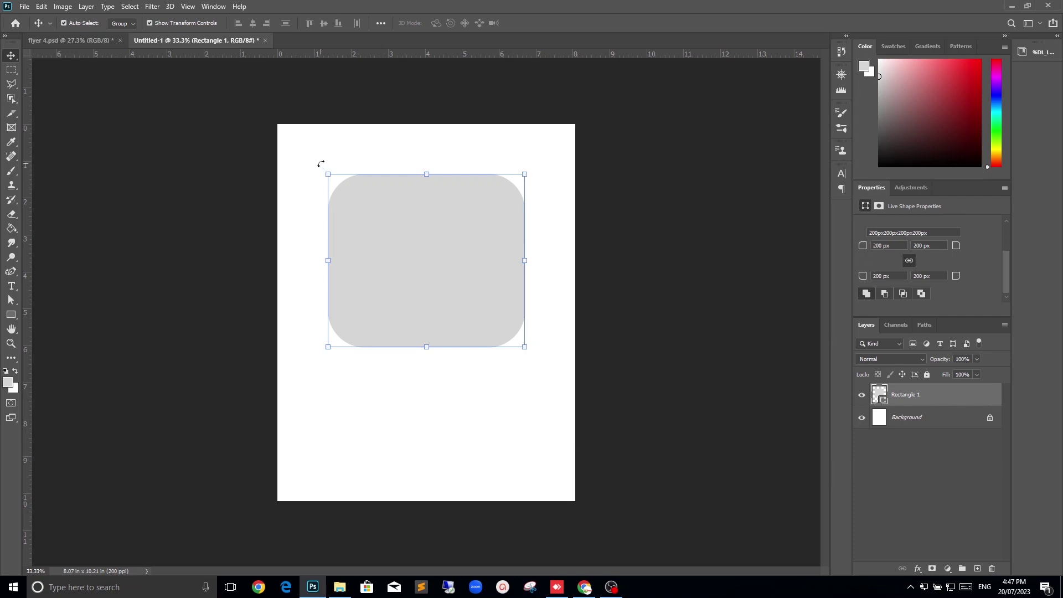
Rotate the grey rounded rectangle about 43° and stretch it into a V across the page top.
drag(320, 164, 415, 130)
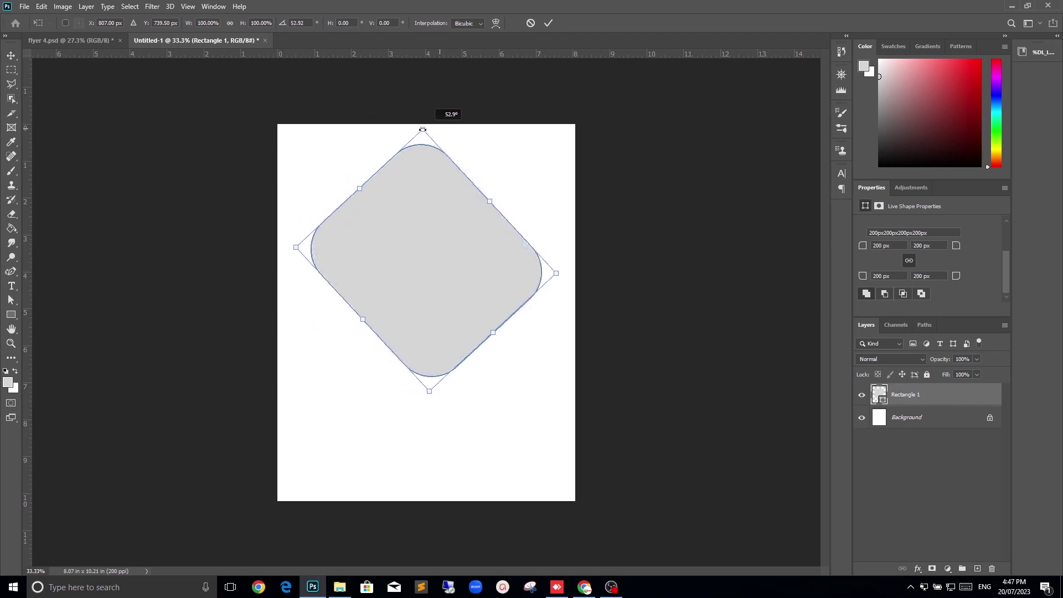
drag(420, 231, 373, 114)
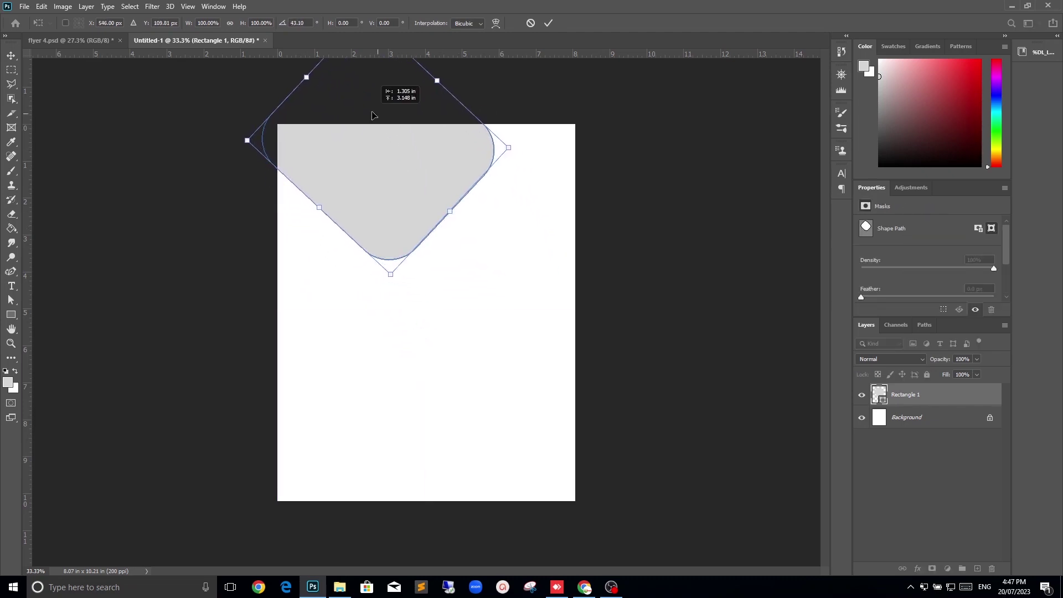
drag(469, 222, 551, 266)
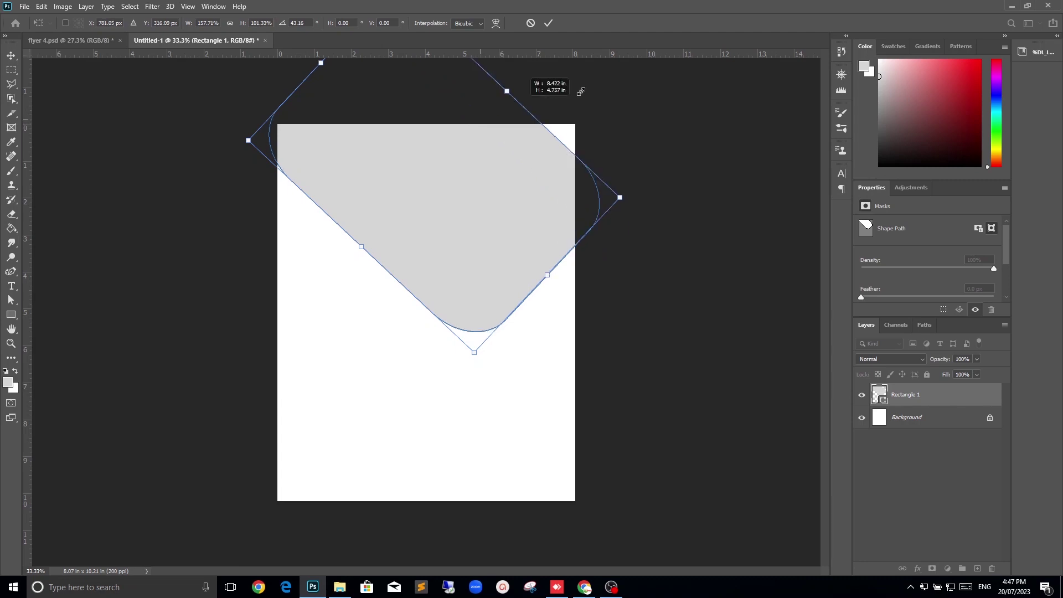
drag(478, 119, 616, 83)
drag(486, 209, 457, 205)
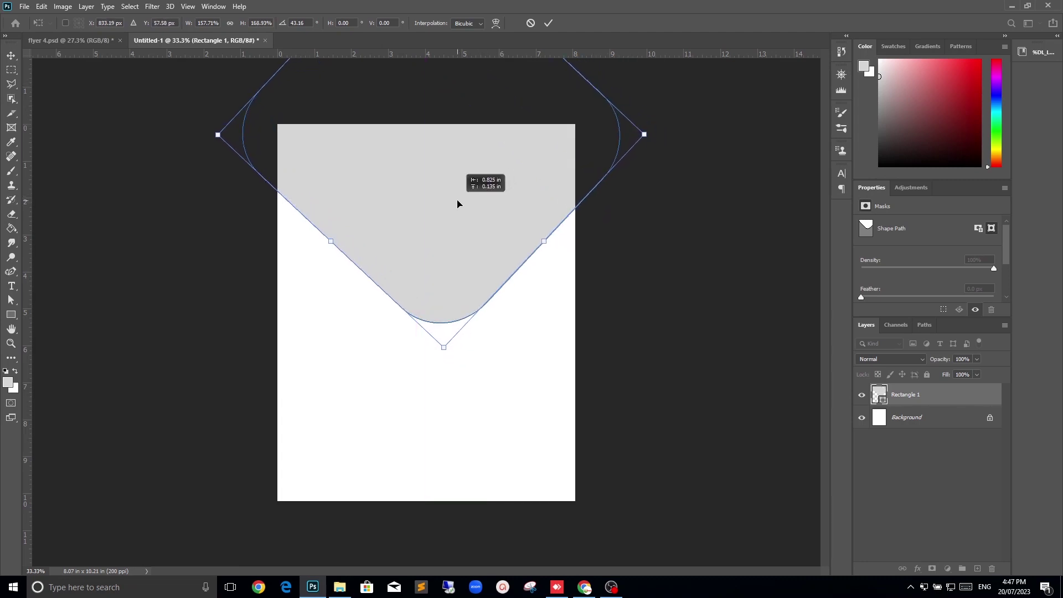
drag(457, 204, 475, 197)
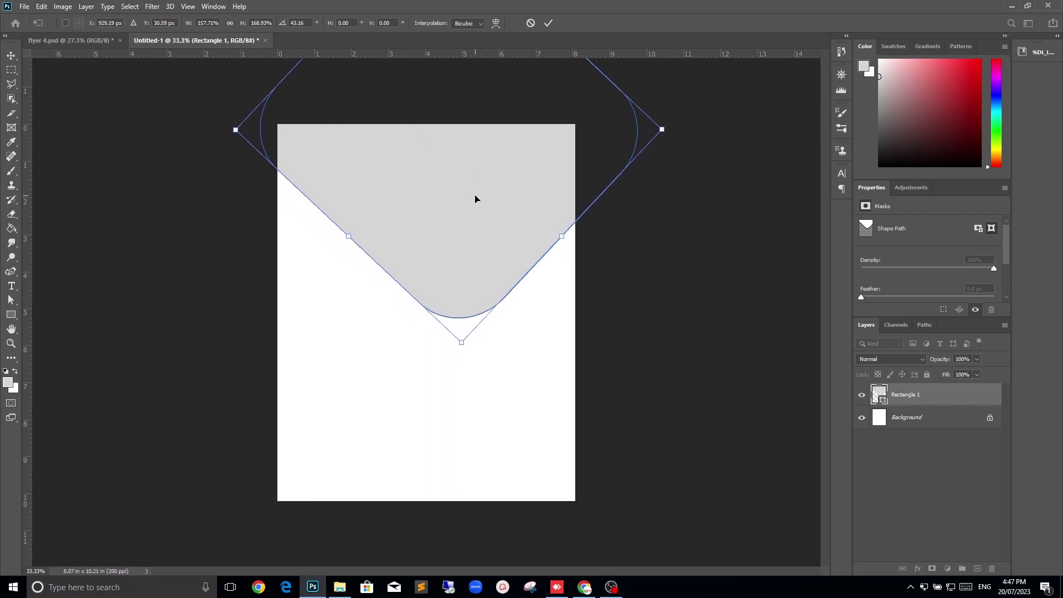
key(Return)
click(714, 303)
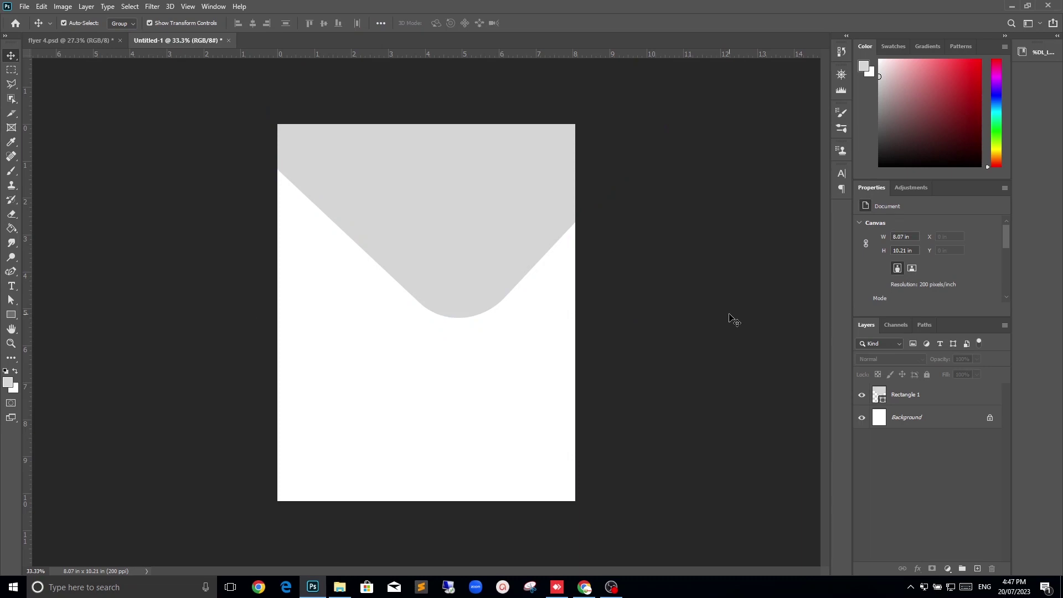
click(471, 231)
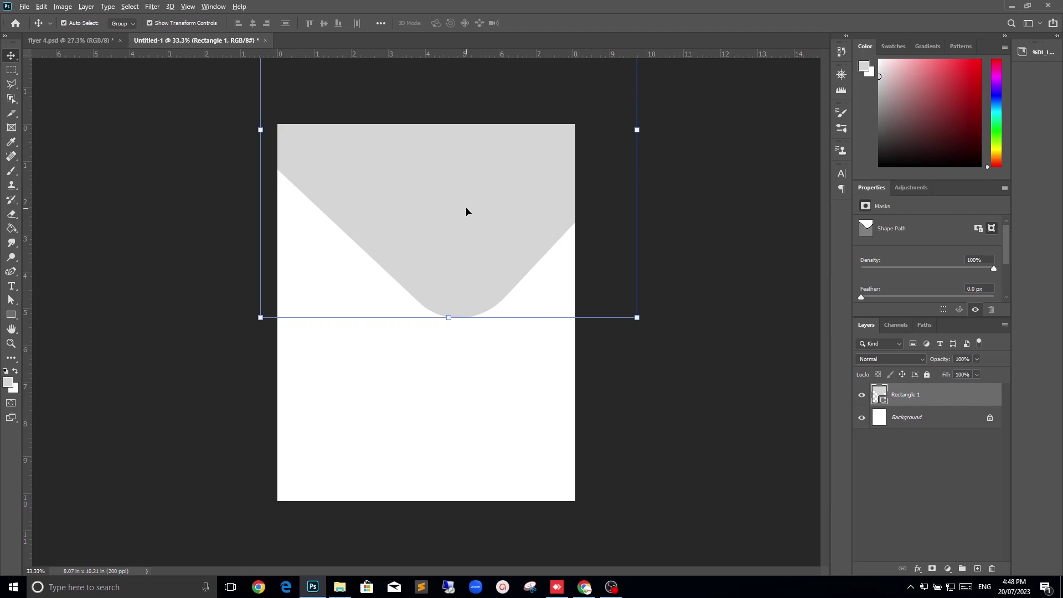
Shift the grey V down slightly, duplicate it, and open Layer Style for the copy.
drag(402, 207, 402, 229)
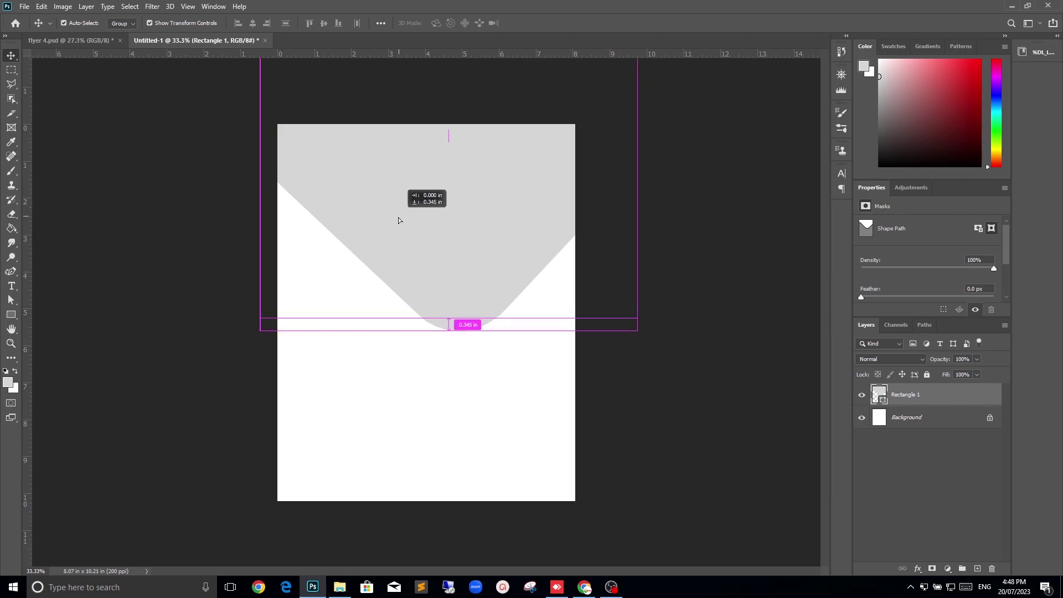
key(ctrl+j)
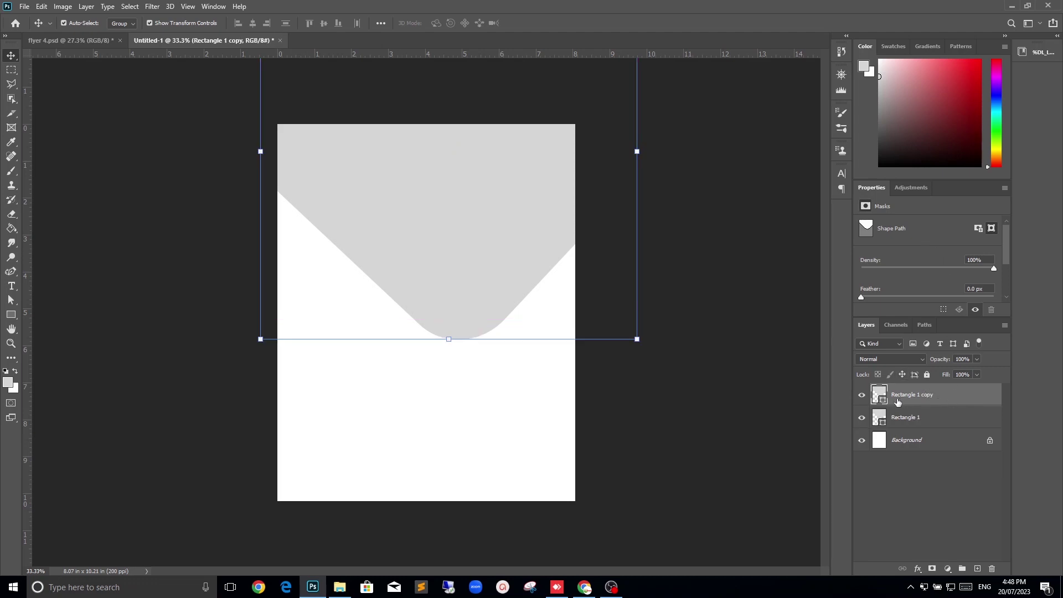
double_click(950, 398)
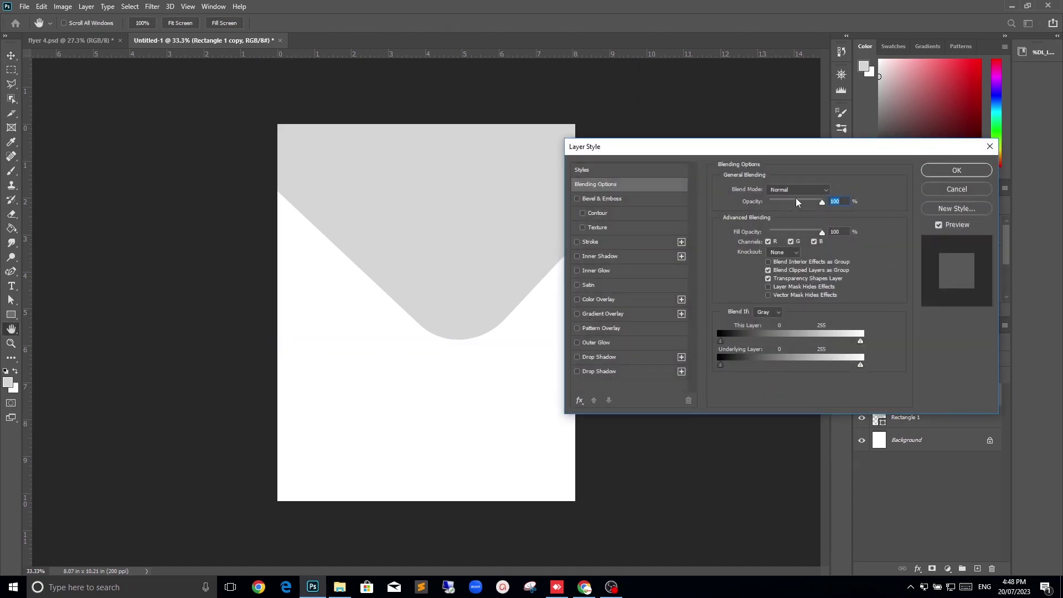
Make the copy's fill transparent and give it a 65 px stroke with raised layer opacity.
drag(797, 202, 762, 203)
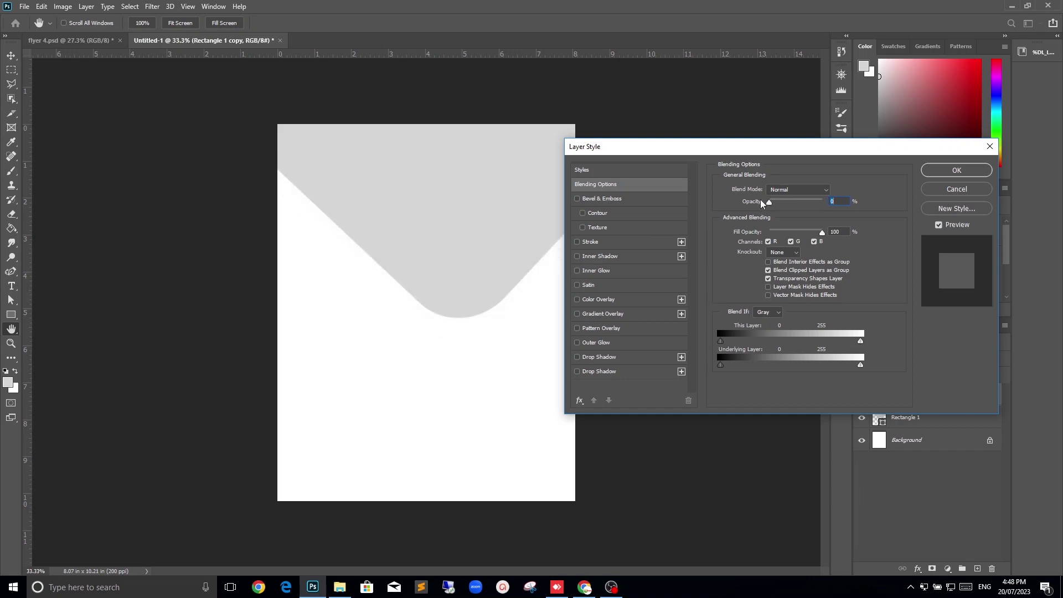
click(628, 244)
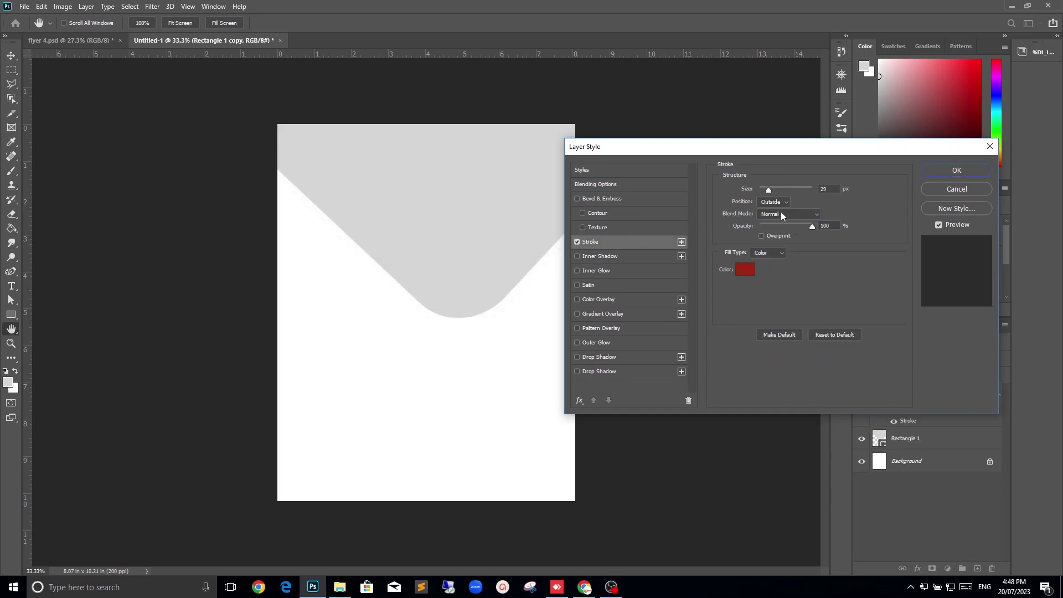
drag(768, 190, 776, 190)
click(623, 184)
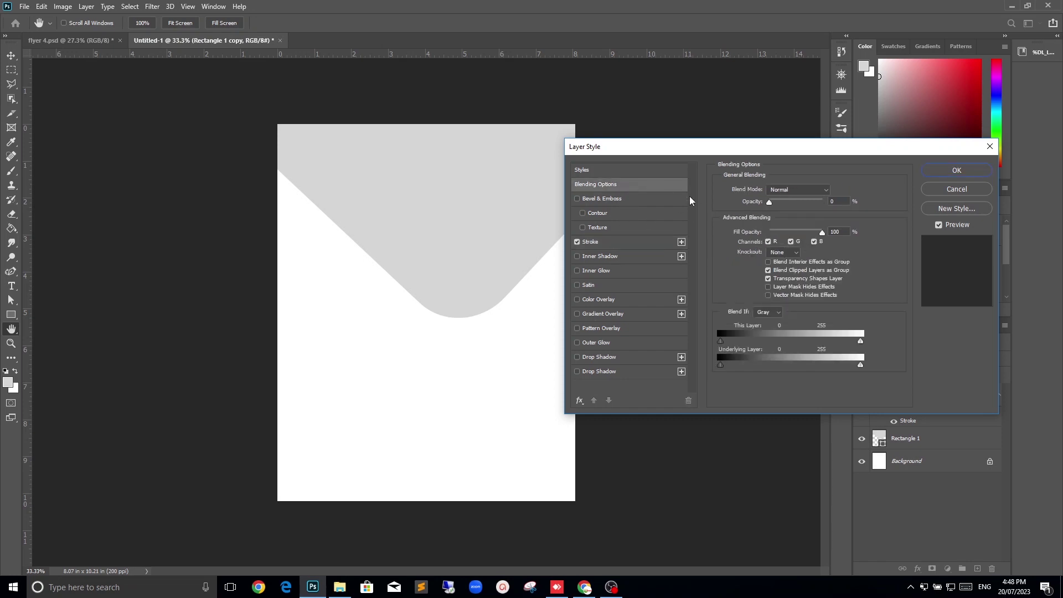
mouse_move(770, 203)
mouse_down()
mouse_move(798, 206)
mouse_move(820, 233)
mouse_up()
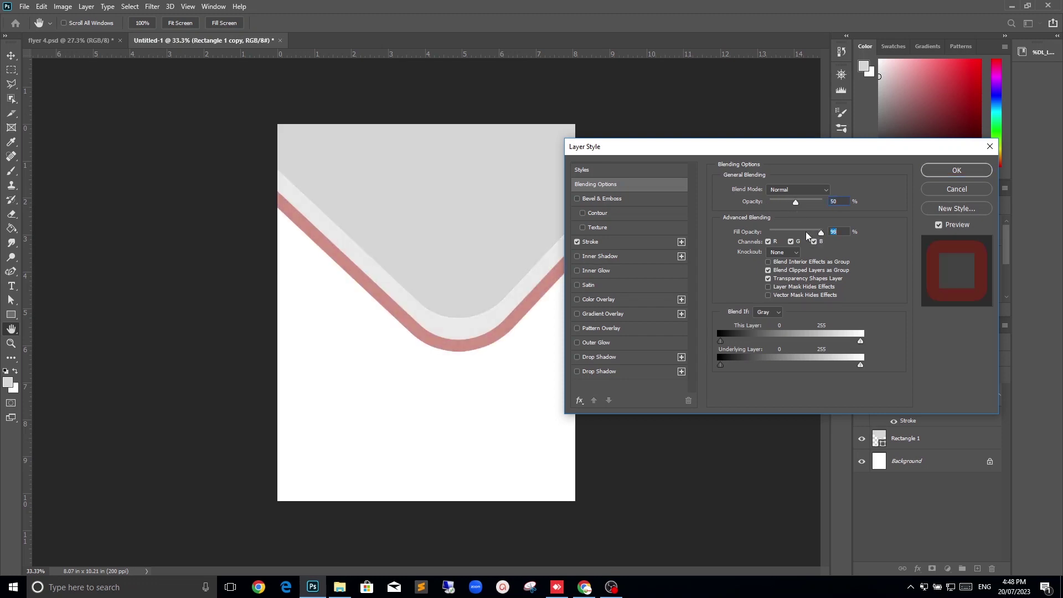
text(0)
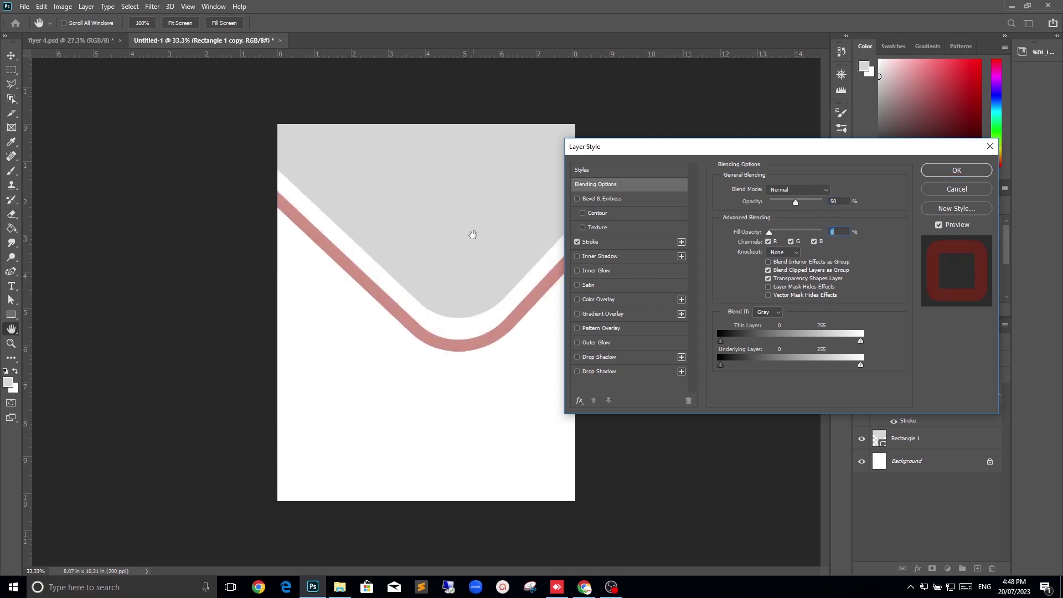
Change the stroke to light grey sampled from the page, thin it to 32 px, and apply.
click(619, 243)
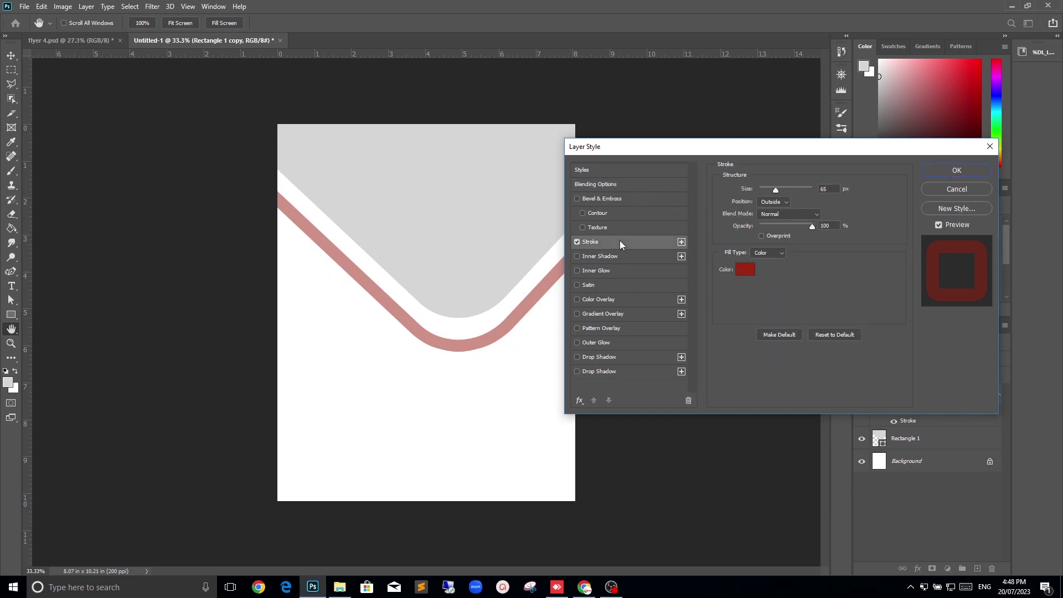
click(746, 270)
click(514, 235)
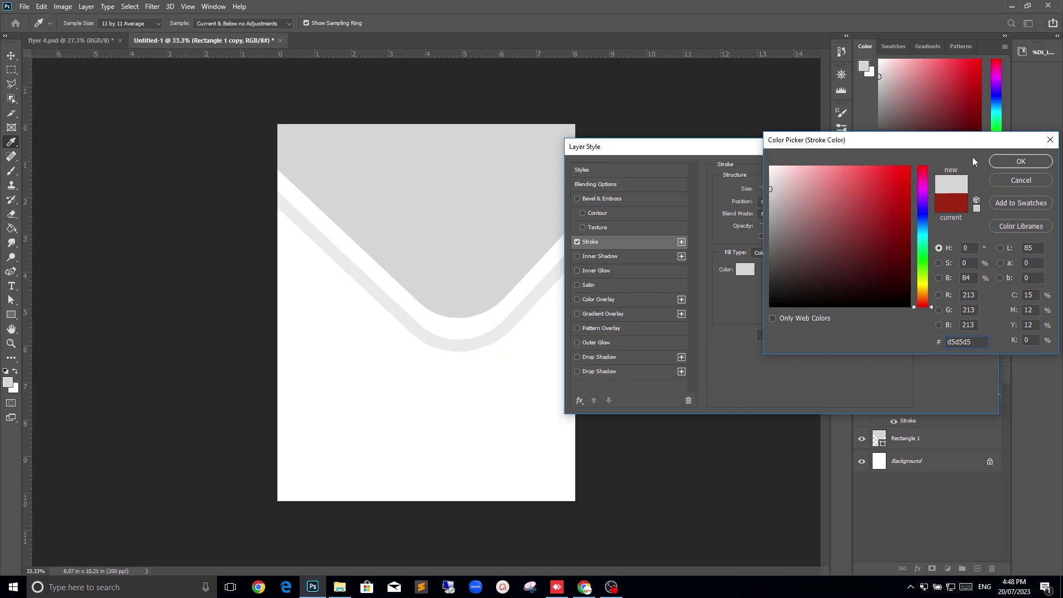
click(1021, 161)
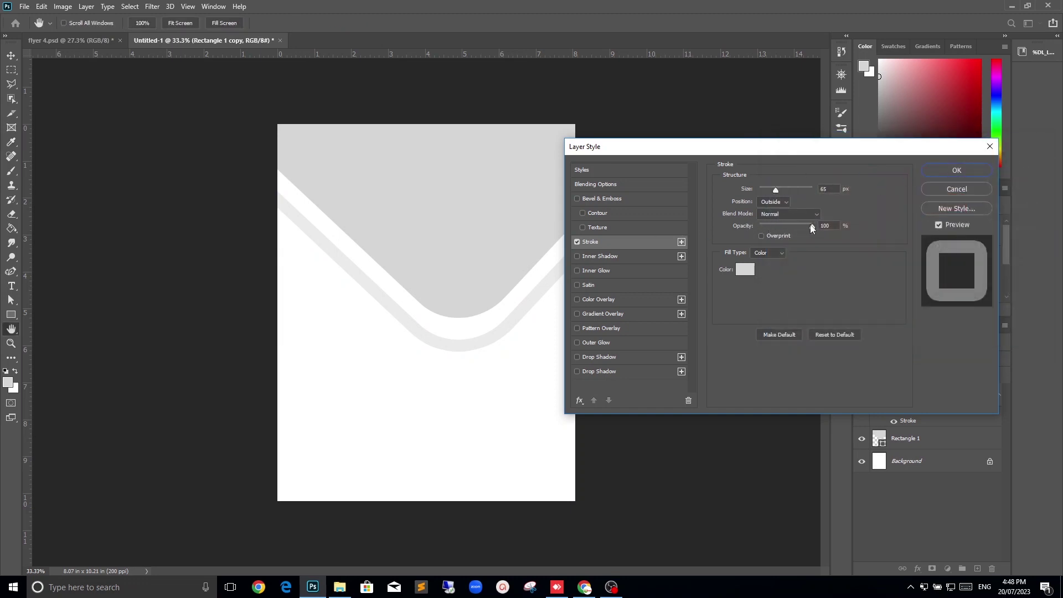
drag(775, 190, 769, 191)
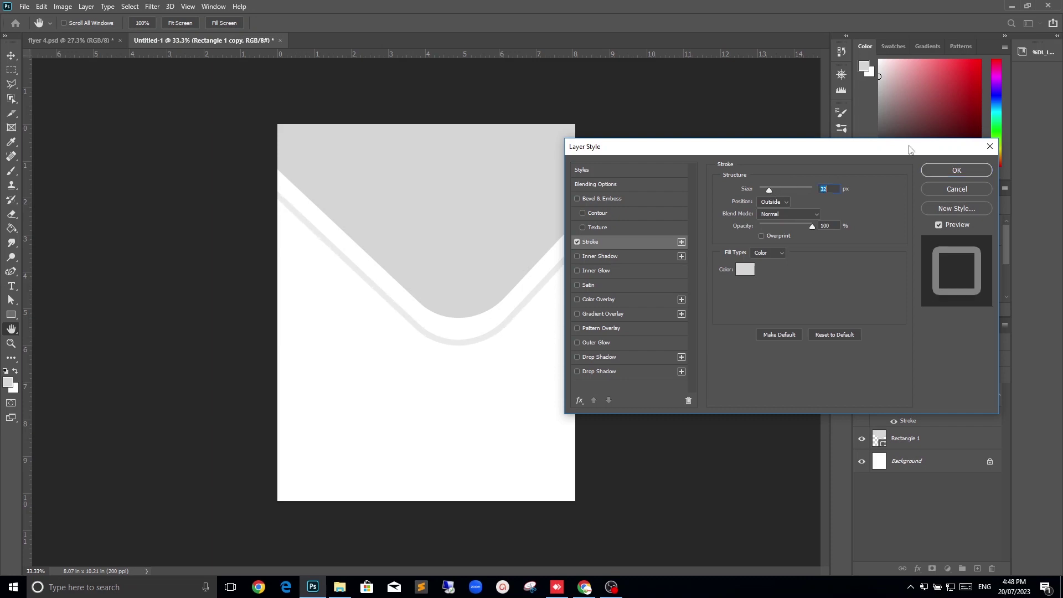
click(945, 171)
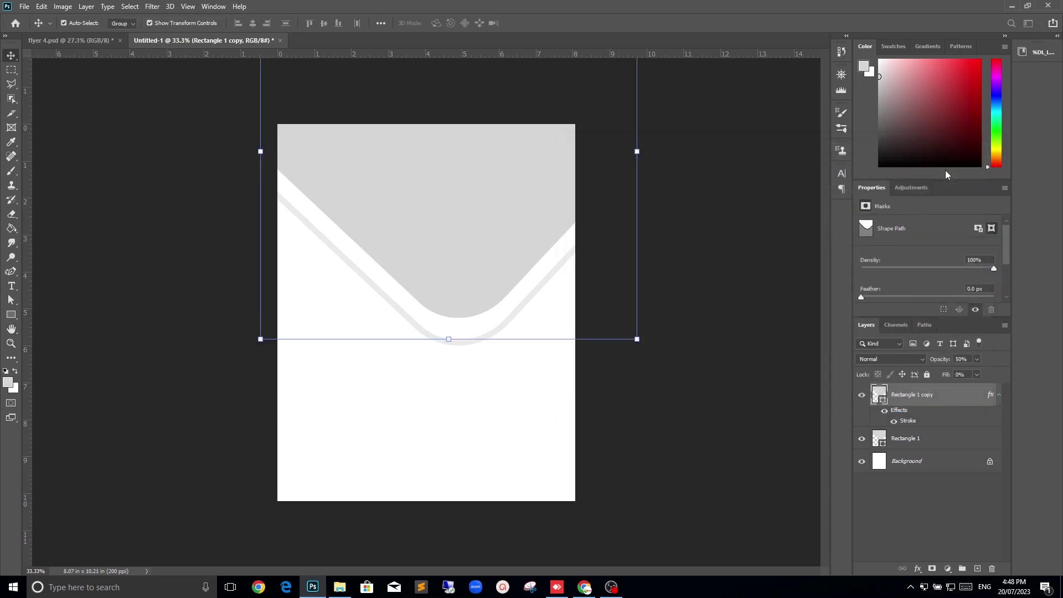
click(669, 227)
click(913, 439)
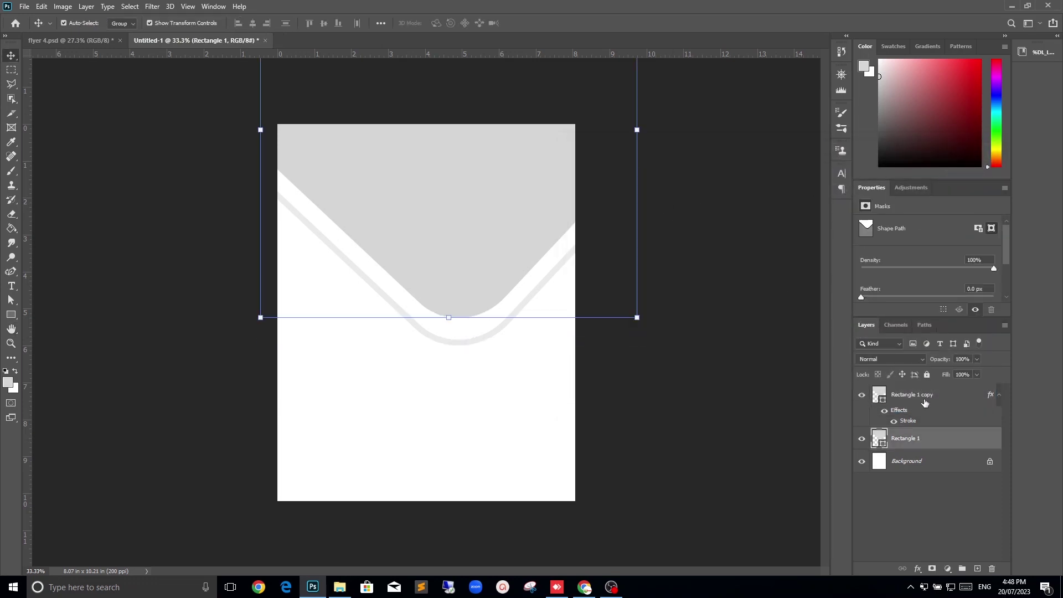
click(924, 402)
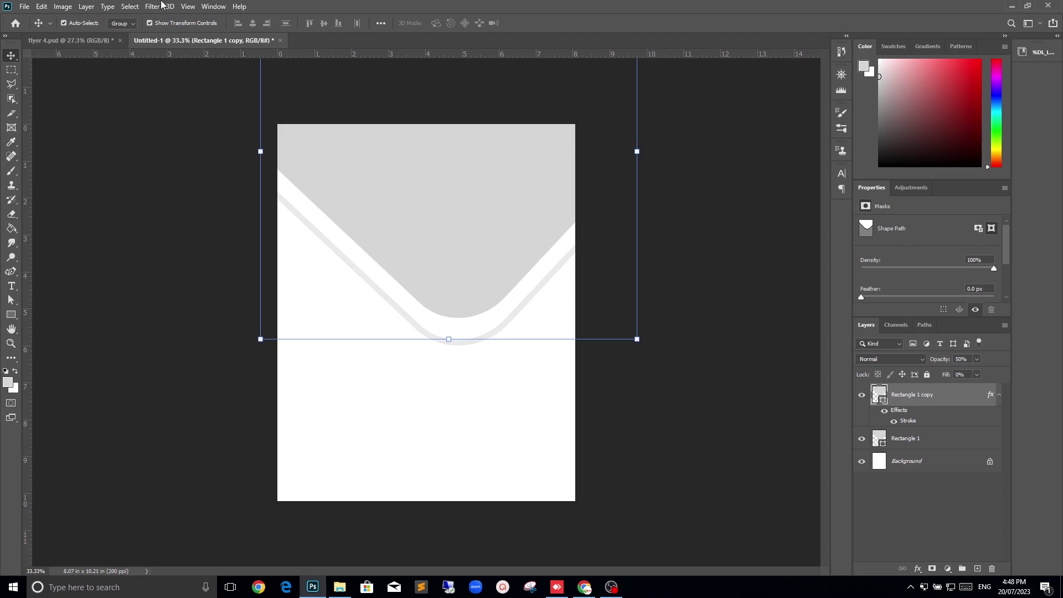
Place images.jpg from photoshop work > IMAGE as an embedded layer.
click(23, 6)
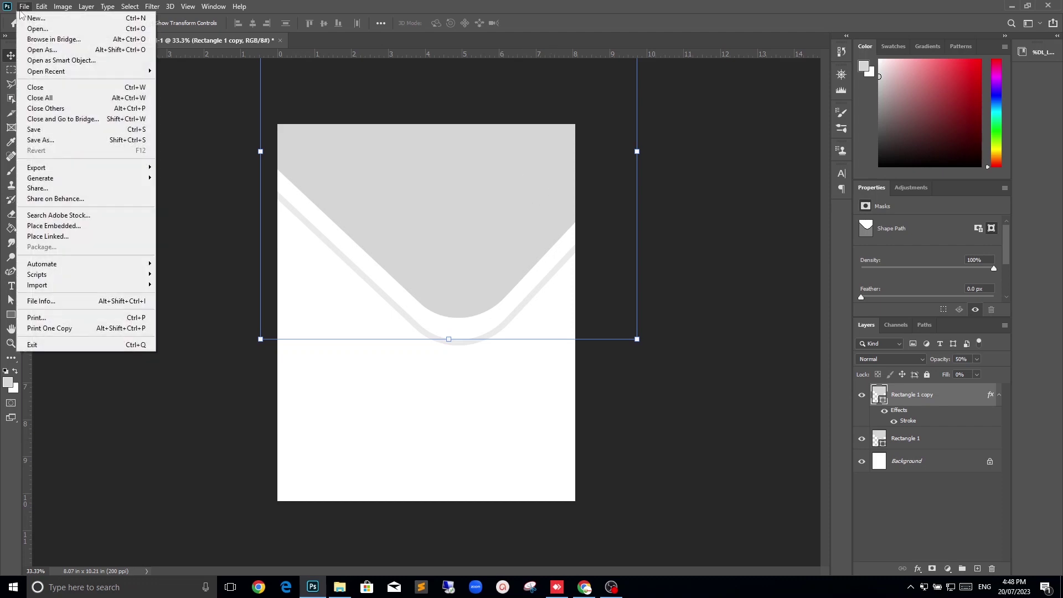
click(53, 227)
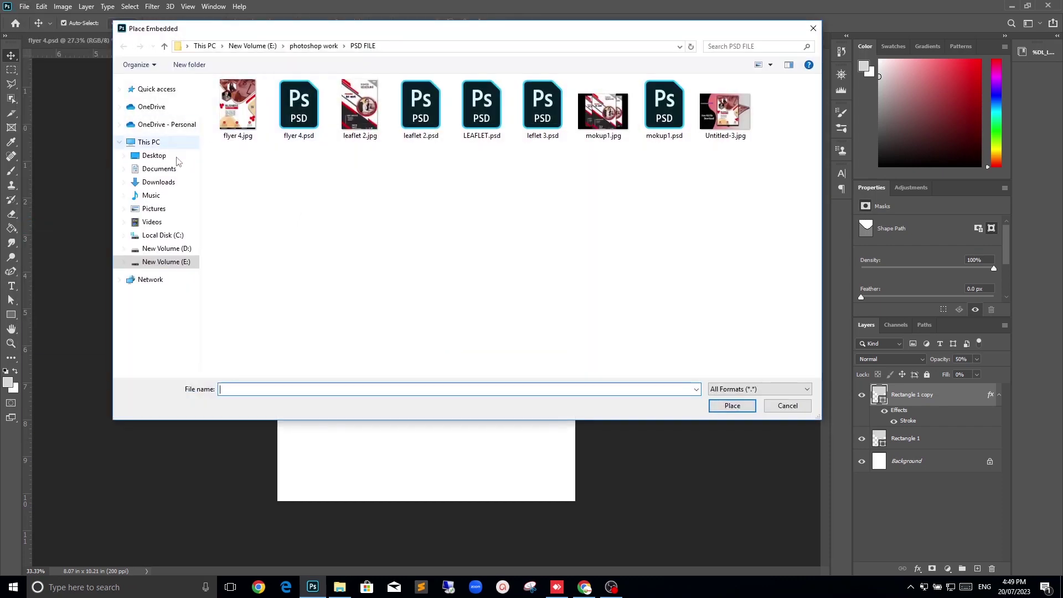
click(310, 47)
double_click(238, 105)
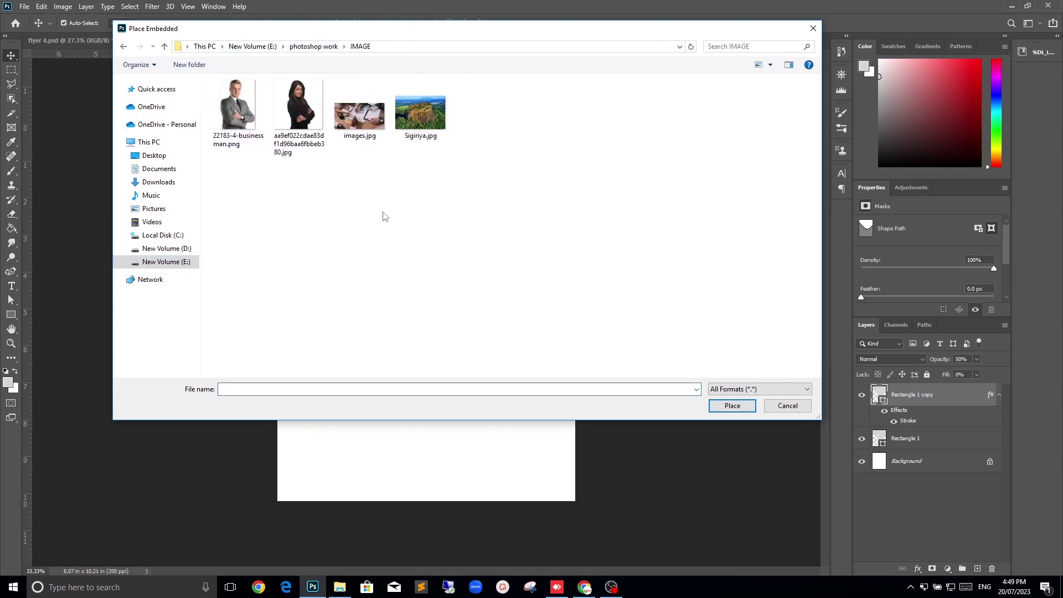
double_click(360, 116)
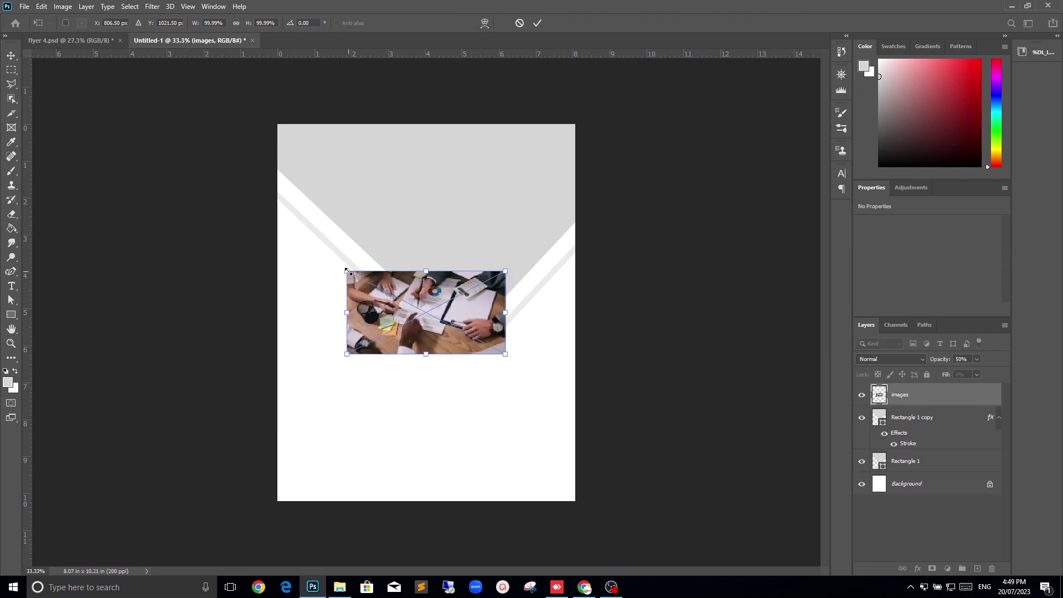
Enlarge the meeting photo and position it to cover the top of the page.
drag(347, 271, 199, 193)
drag(367, 235, 396, 149)
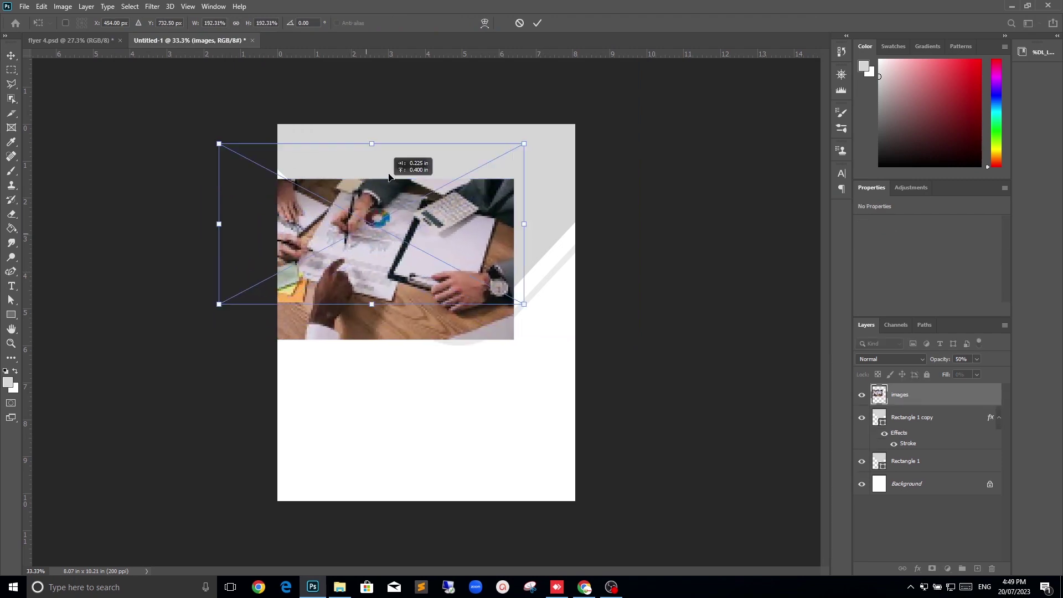
drag(534, 268, 640, 323)
drag(512, 217, 553, 219)
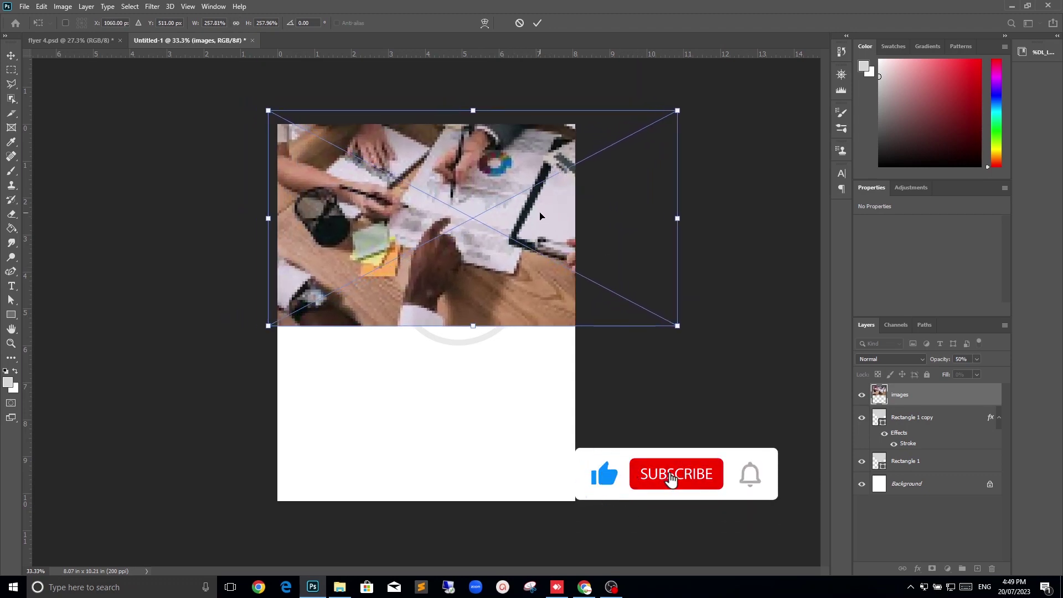
key(Return)
Move the images layer beneath Rectangle 1 copy and stretch the photo slightly taller.
right_click(920, 394)
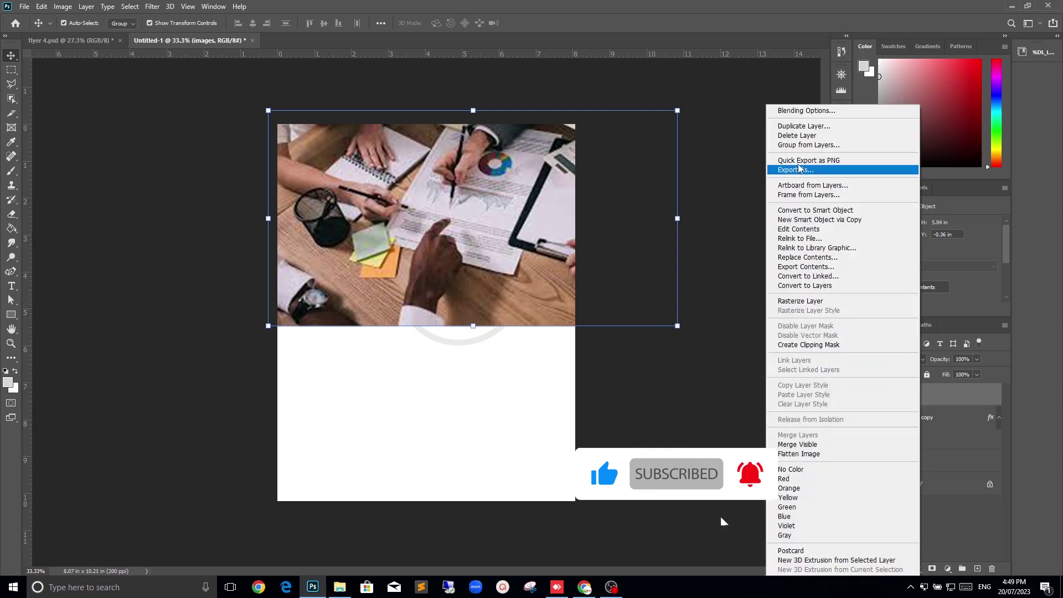
click(791, 345)
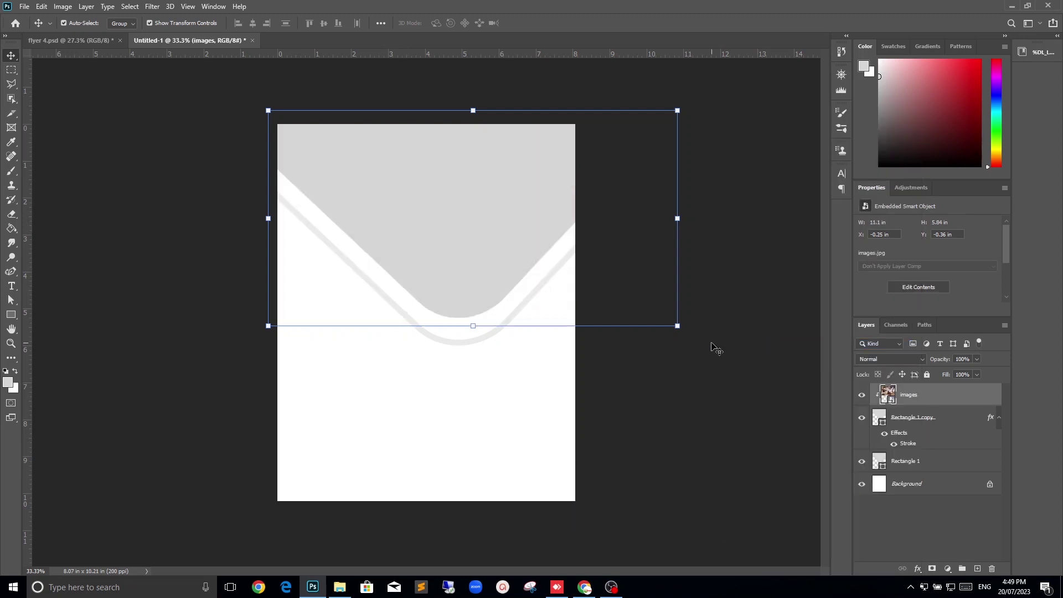
key(ctrl+z)
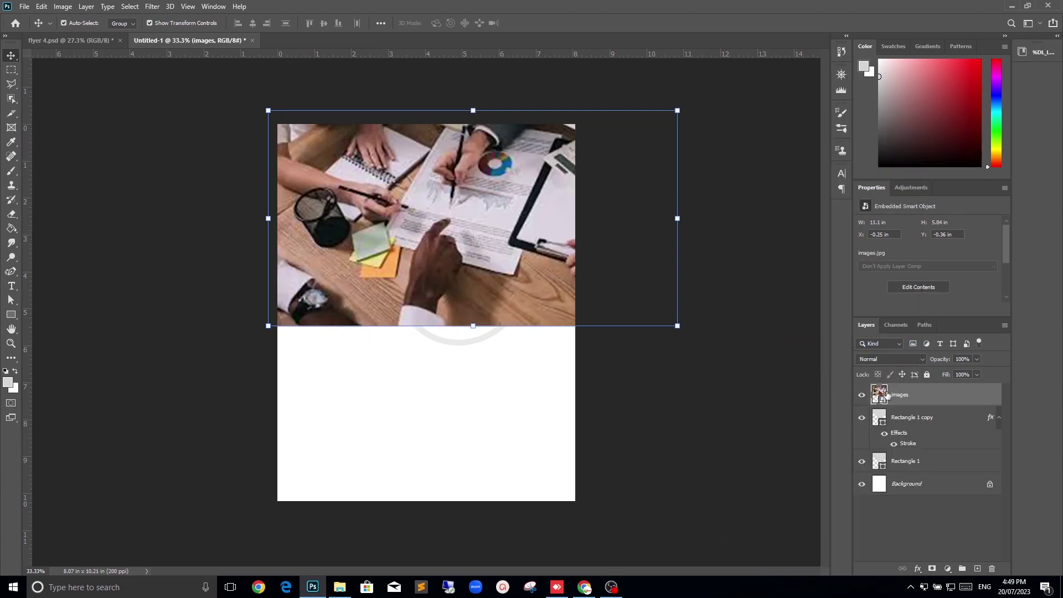
drag(921, 395, 924, 441)
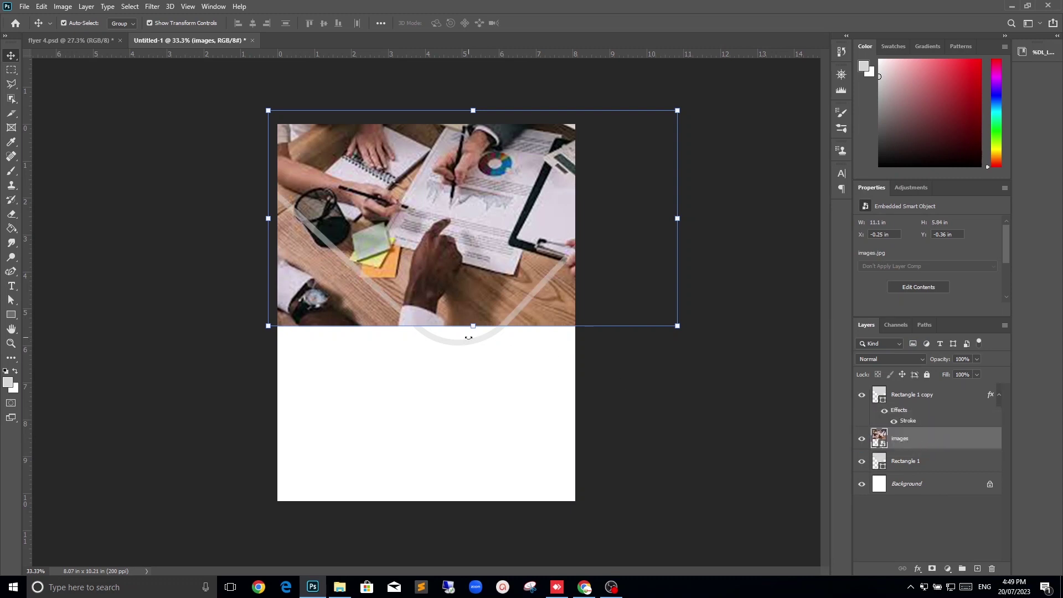
mouse_move(473, 328)
mouse_down()
mouse_move(474, 343)
mouse_move(473, 317)
mouse_up()
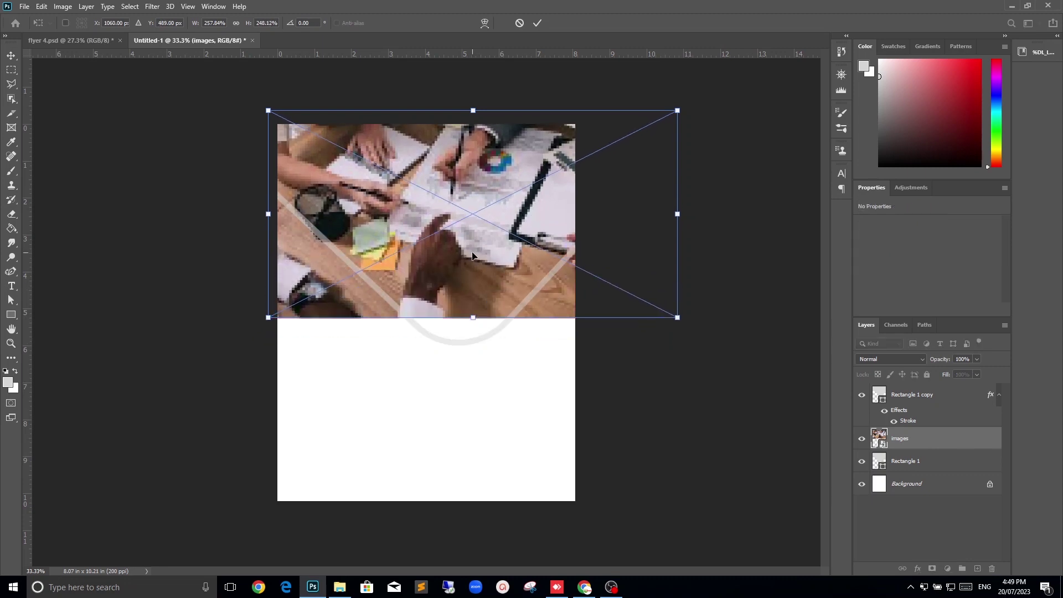
key(Return)
right_click(944, 437)
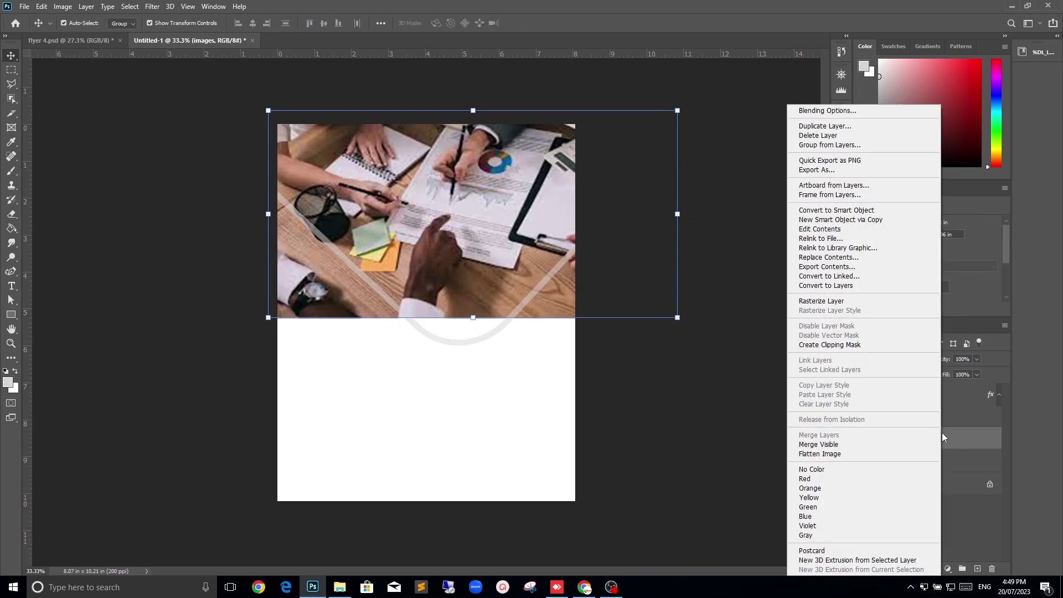
Clip the photo into Rectangle 1 and give that shape a pink gradient overlay at 56% opacity.
click(830, 345)
click(947, 465)
double_click(948, 464)
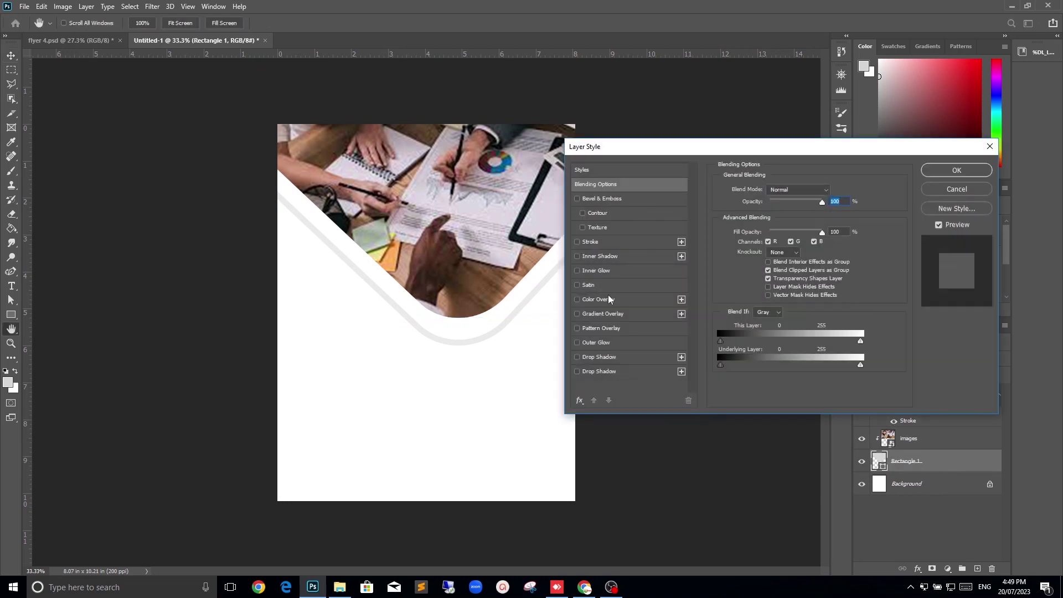
click(637, 316)
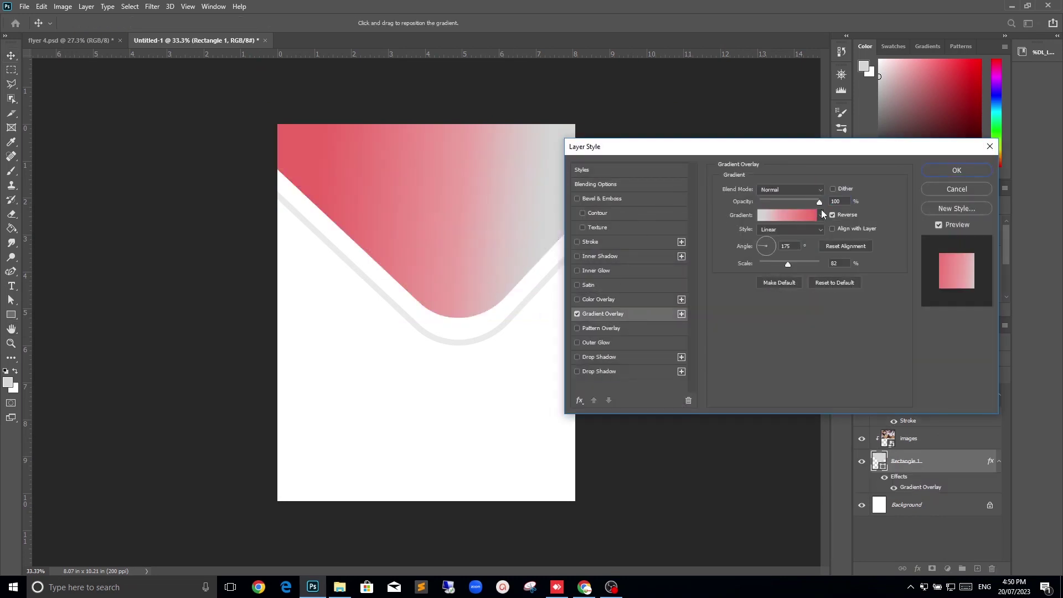
drag(819, 202, 793, 203)
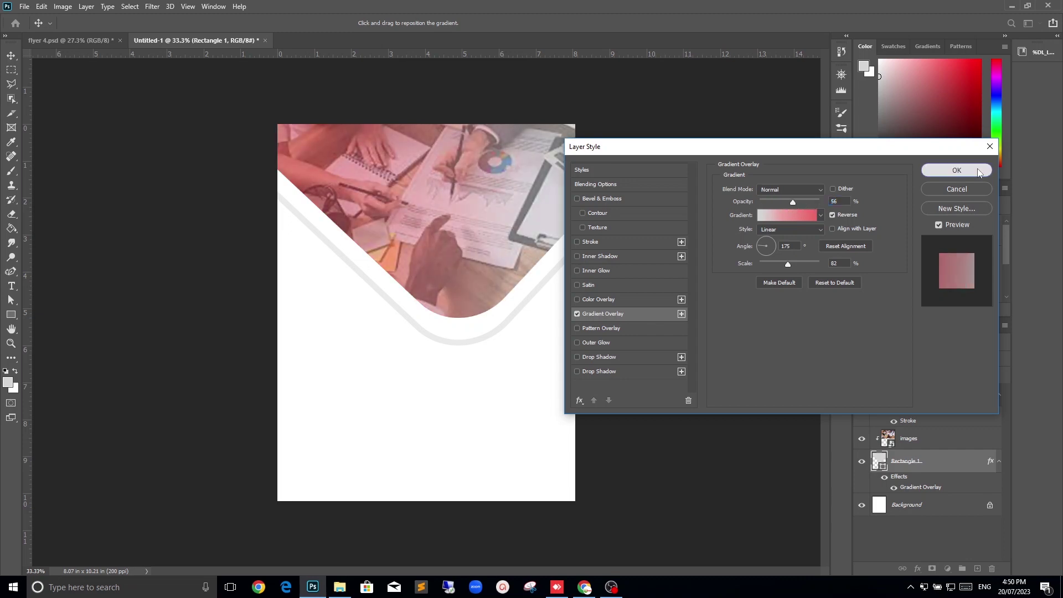
click(957, 170)
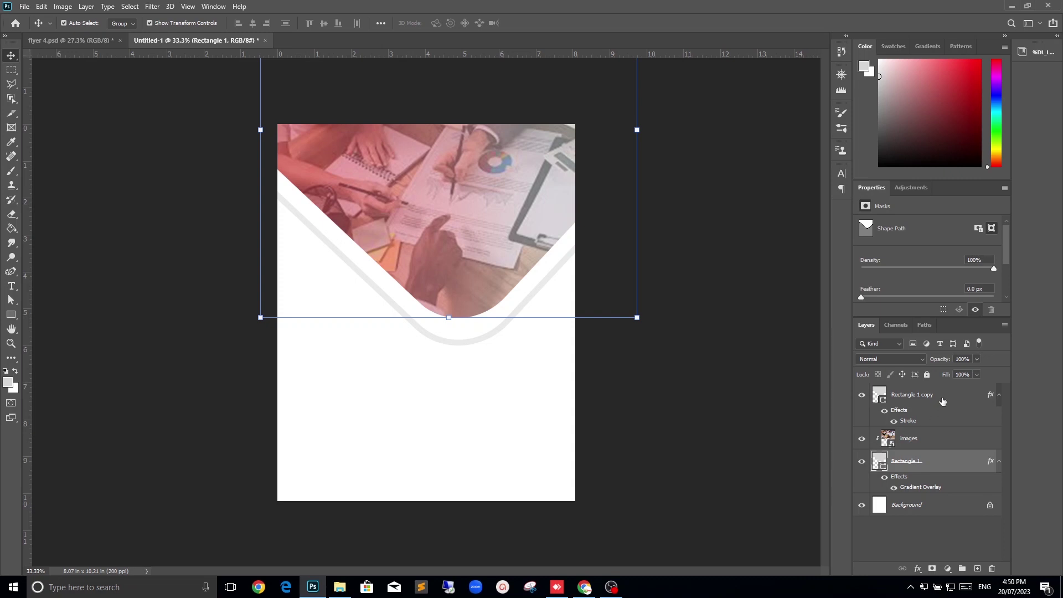
Try a pink stroke colour and a gradient overlay on the outlined copy, then discard both.
click(941, 398)
click(861, 395)
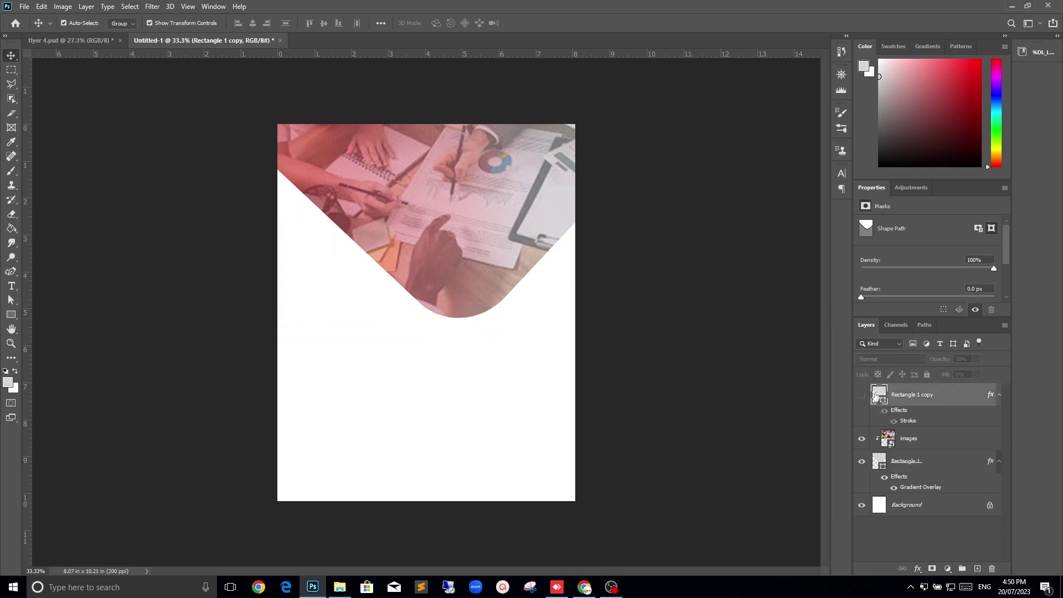
click(861, 395)
double_click(967, 394)
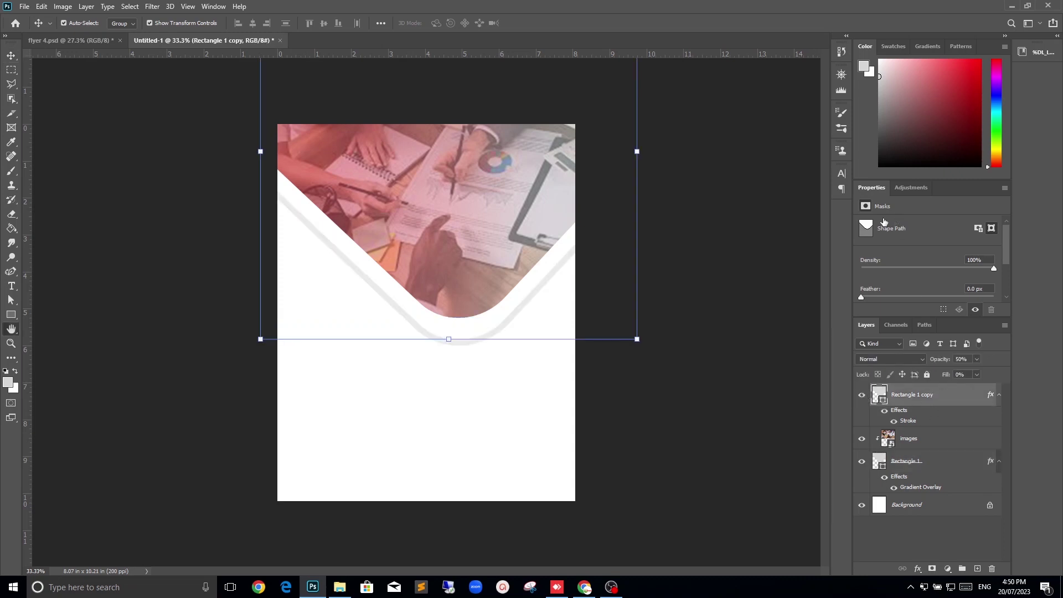
click(609, 242)
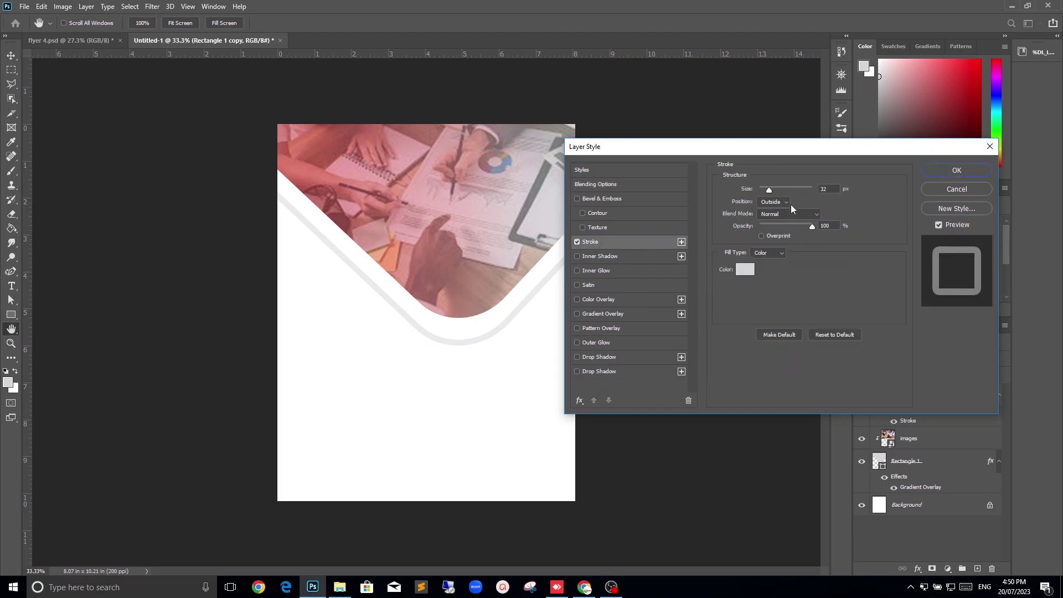
click(744, 270)
drag(822, 198, 825, 176)
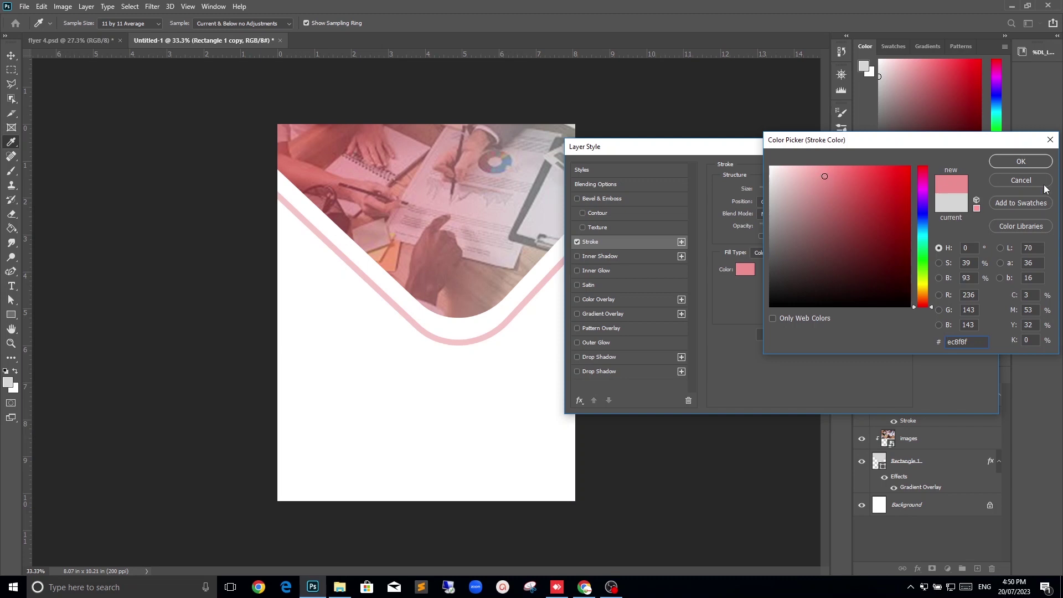
click(1020, 180)
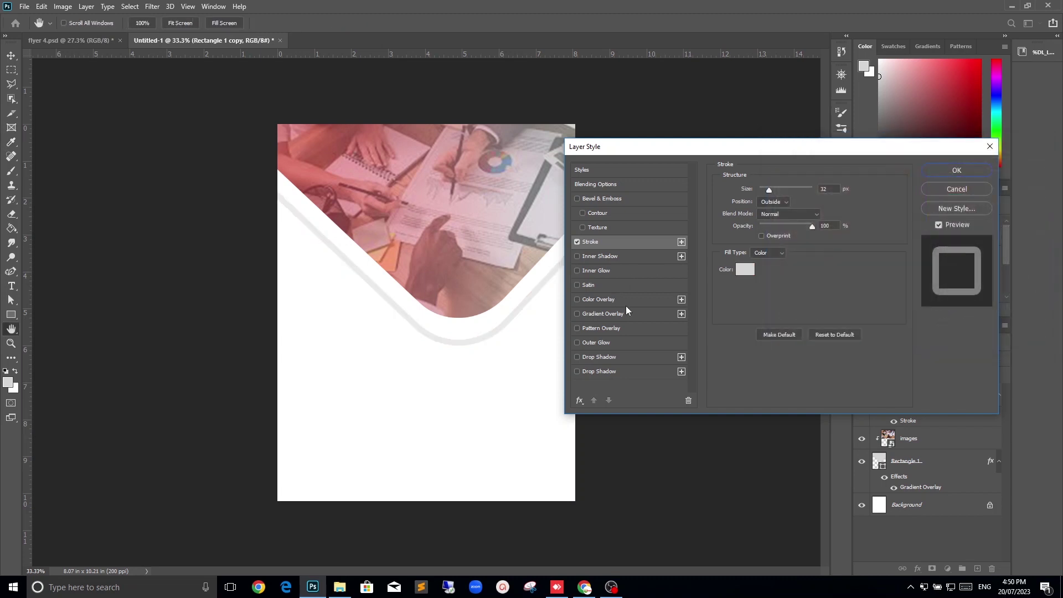
click(639, 317)
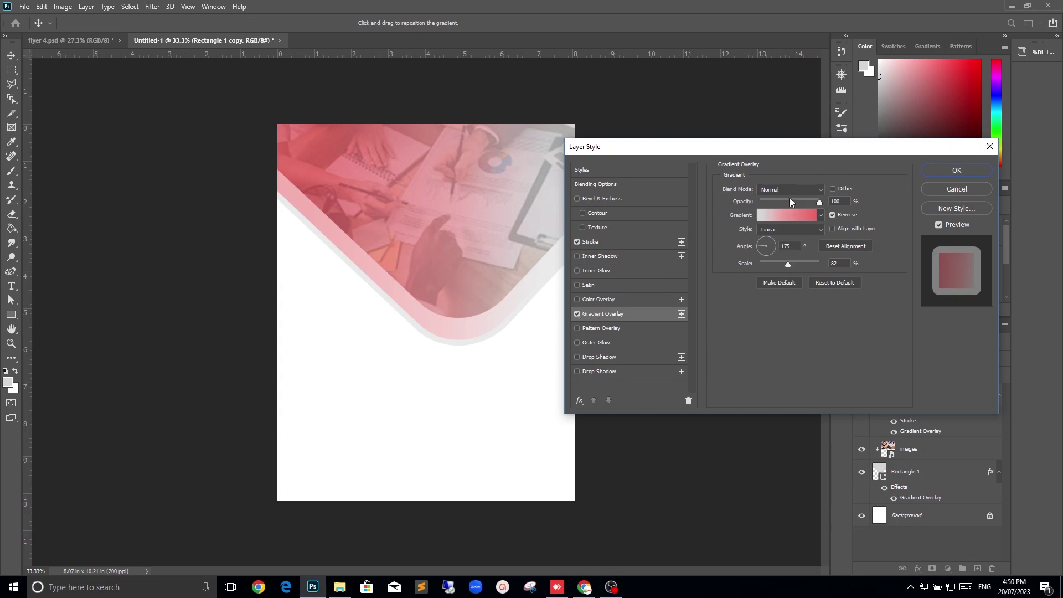
click(578, 313)
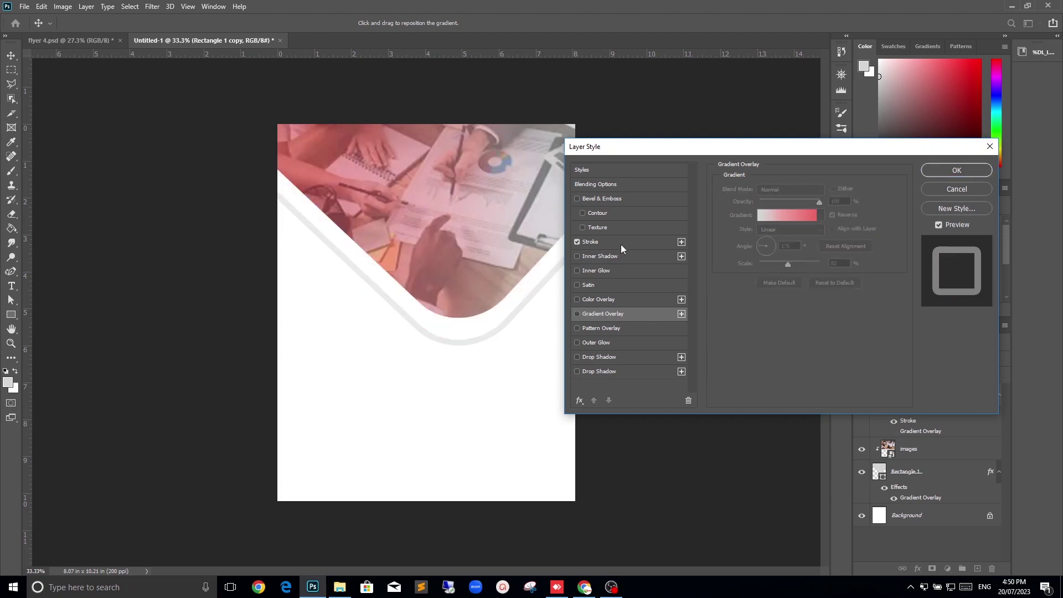
click(621, 244)
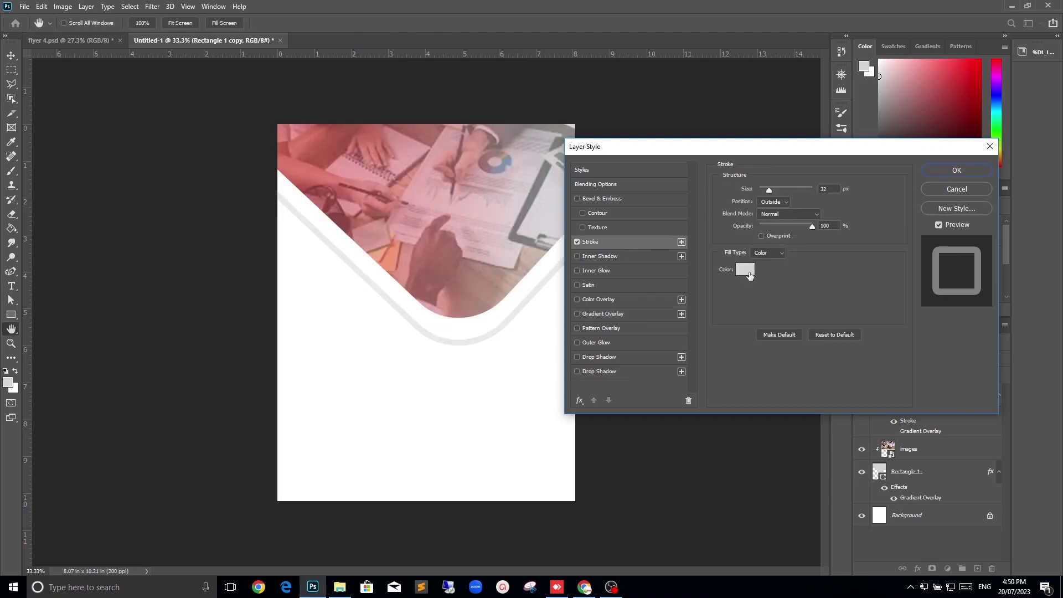
Change the copy's stroke to a pink-to-white gradient and nudge the shape up about 0.375 in.
click(772, 253)
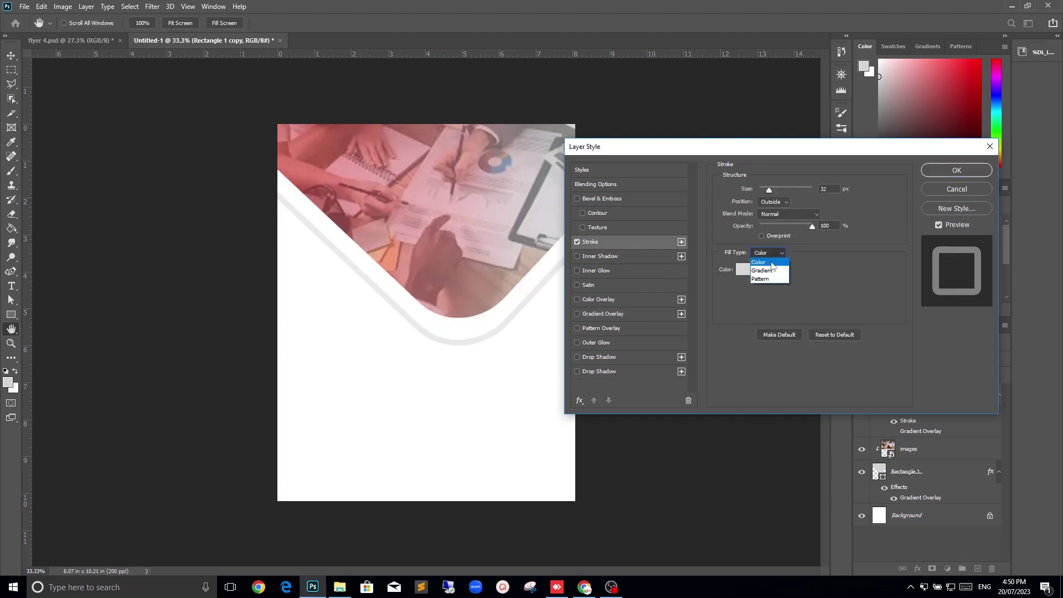
click(769, 270)
click(769, 268)
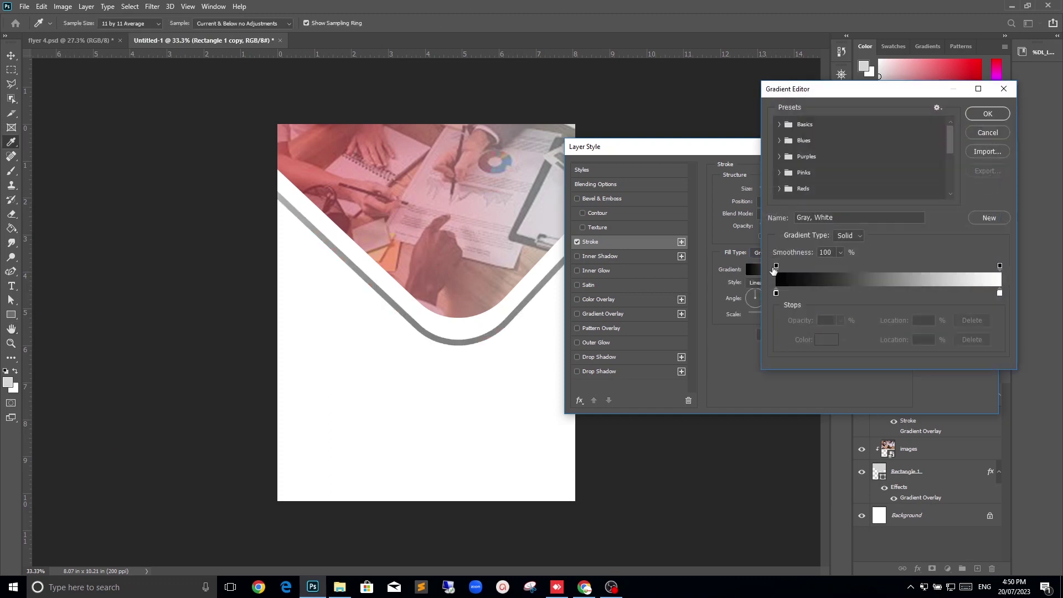
click(776, 292)
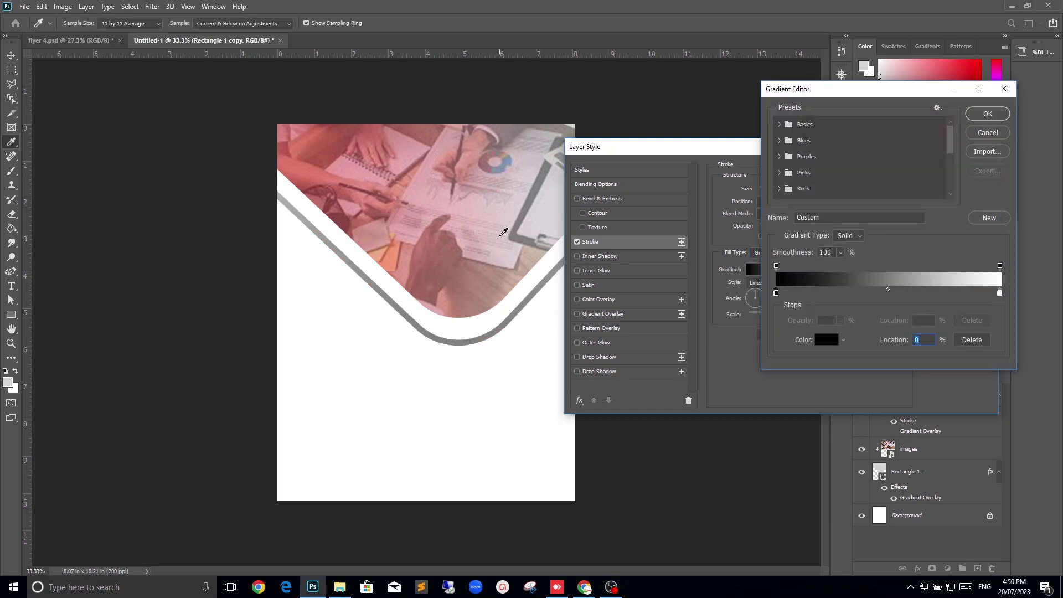
click(426, 183)
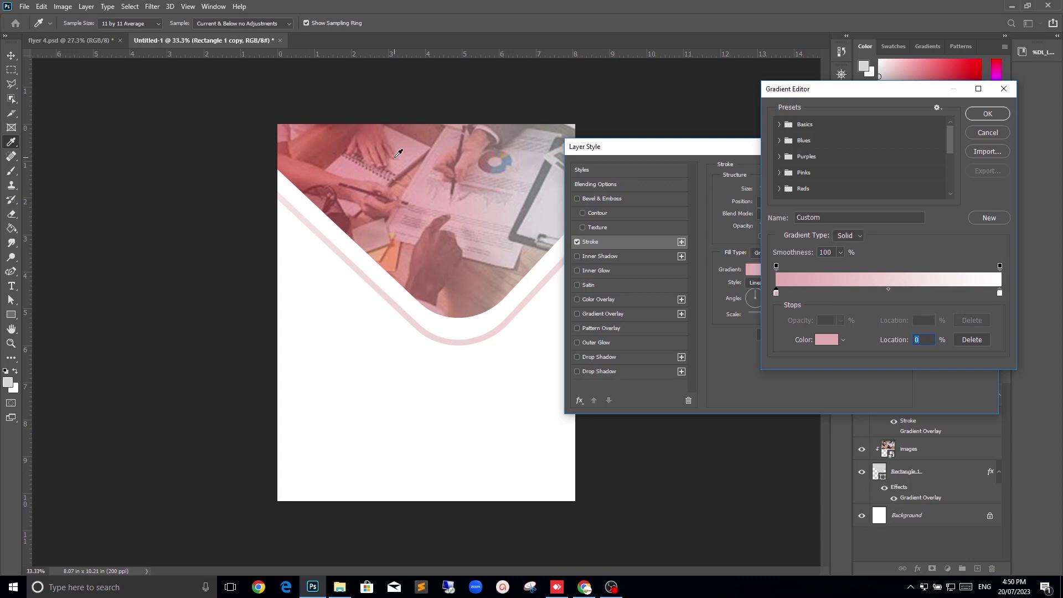
click(396, 156)
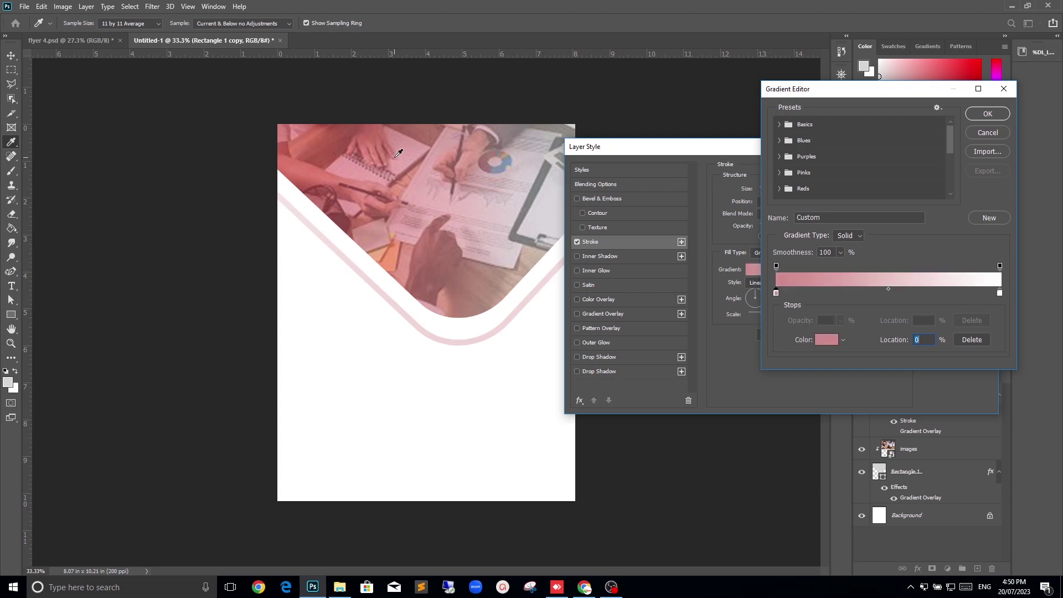
click(985, 115)
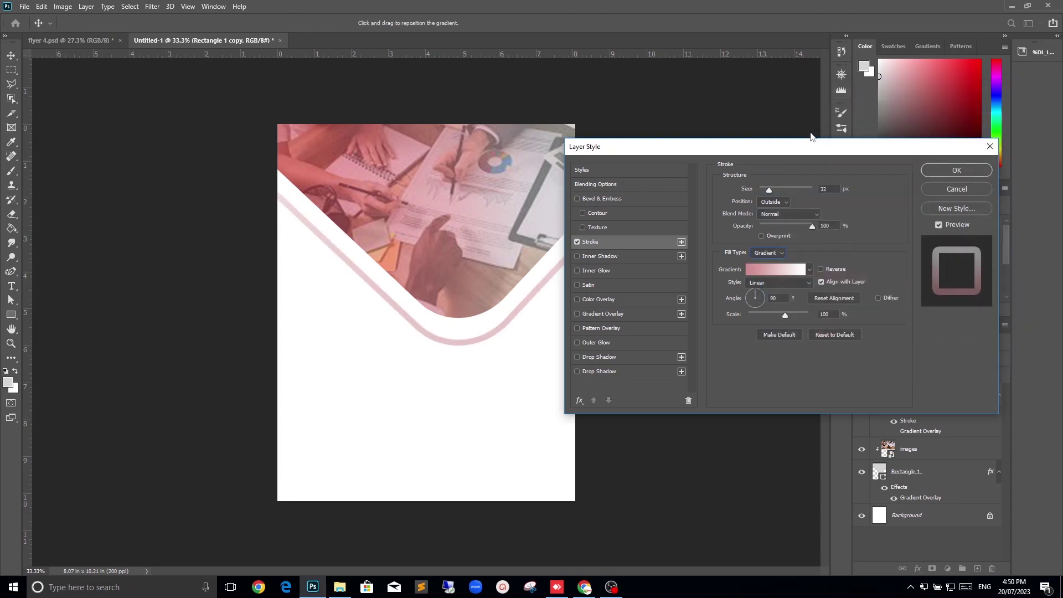
click(970, 171)
drag(457, 293, 457, 280)
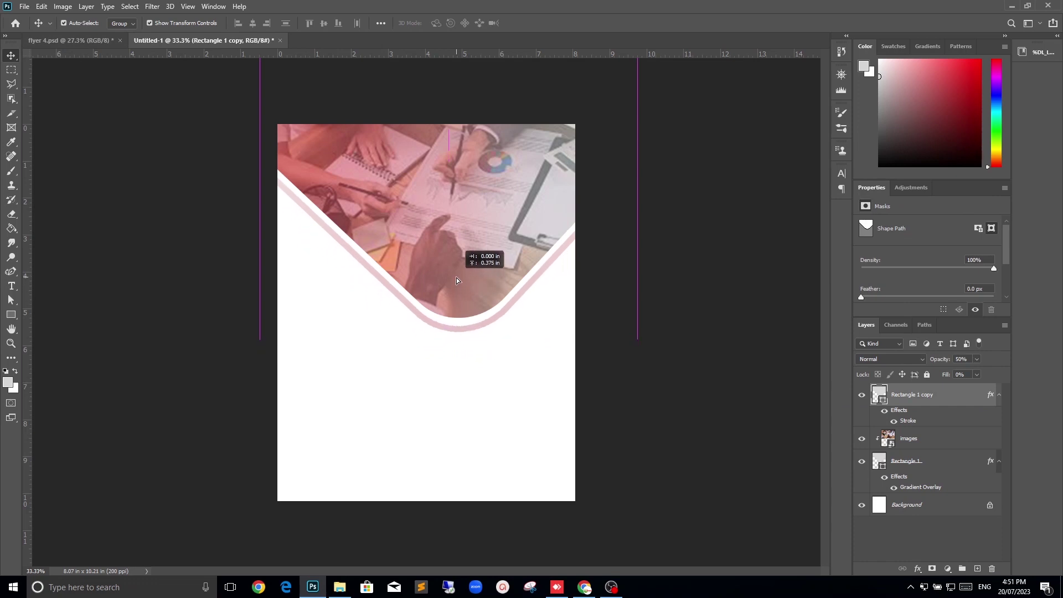
Draw a trial hexagon with the Polygon tool, then delete it.
click(725, 329)
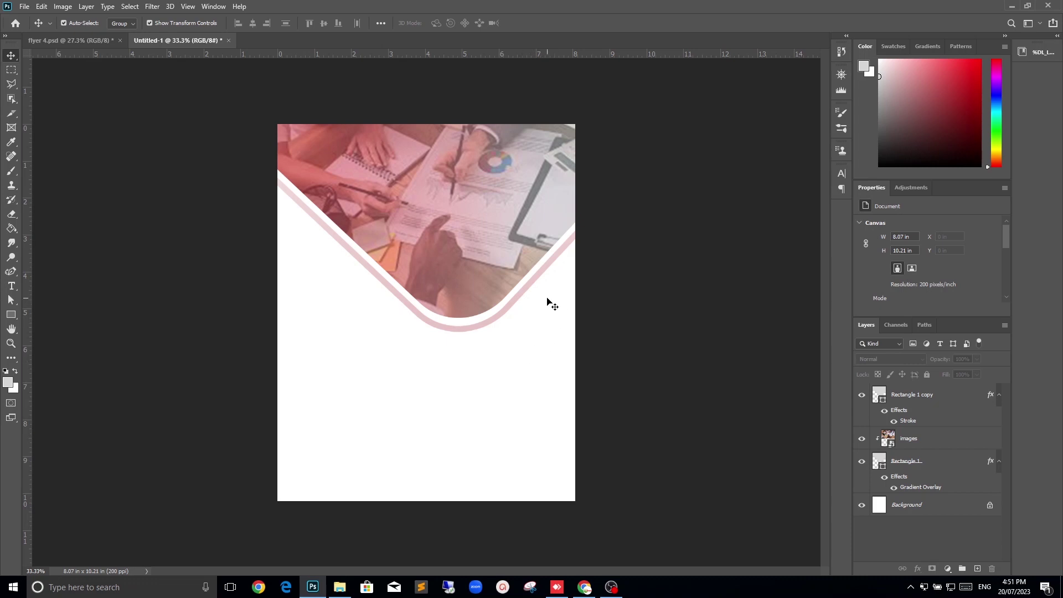
right_click(10, 316)
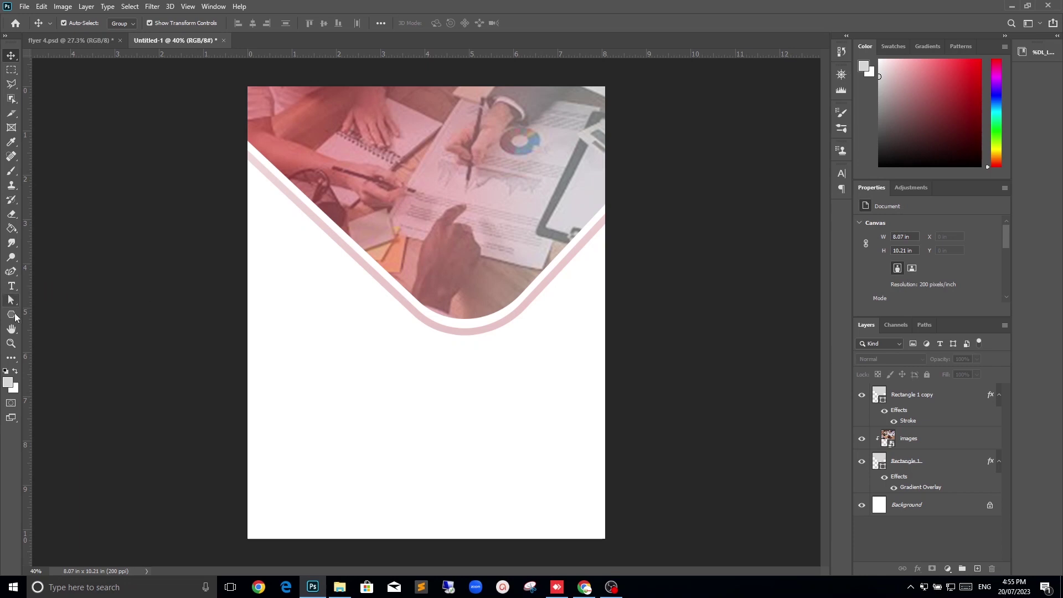
click(11, 316)
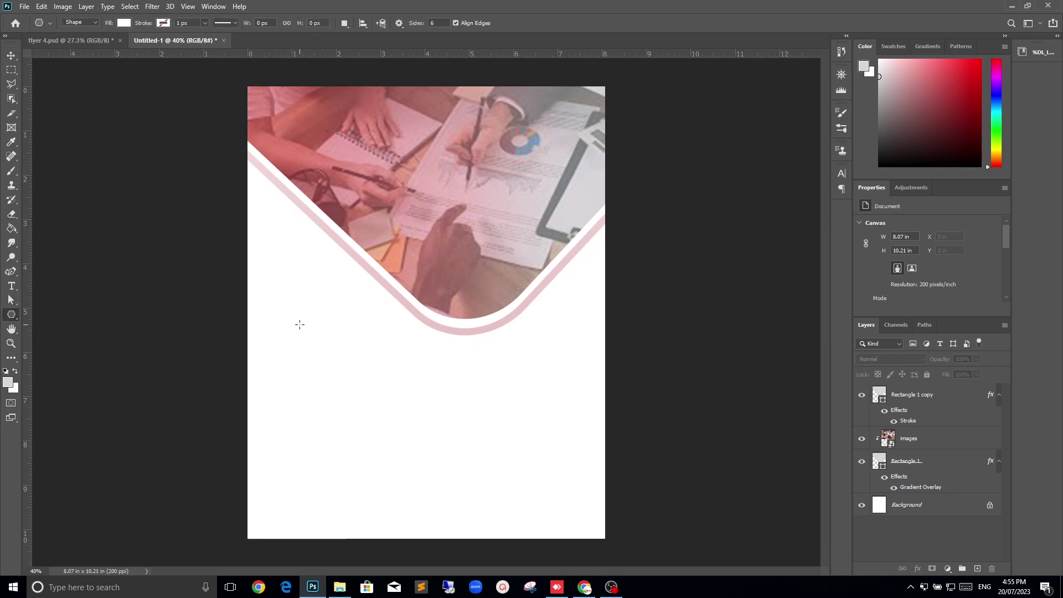
drag(300, 325, 336, 363)
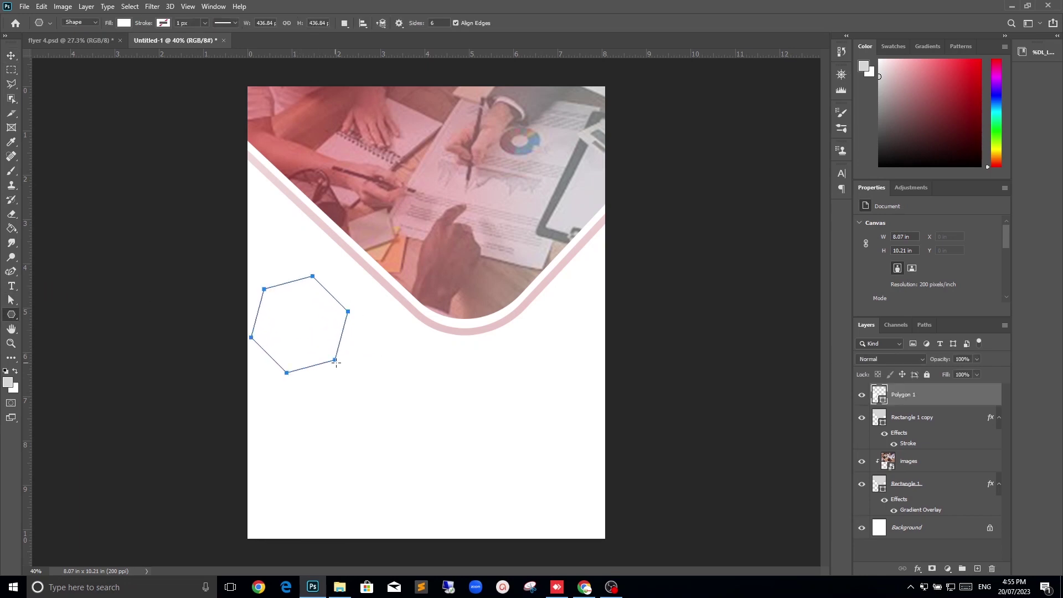
click(13, 60)
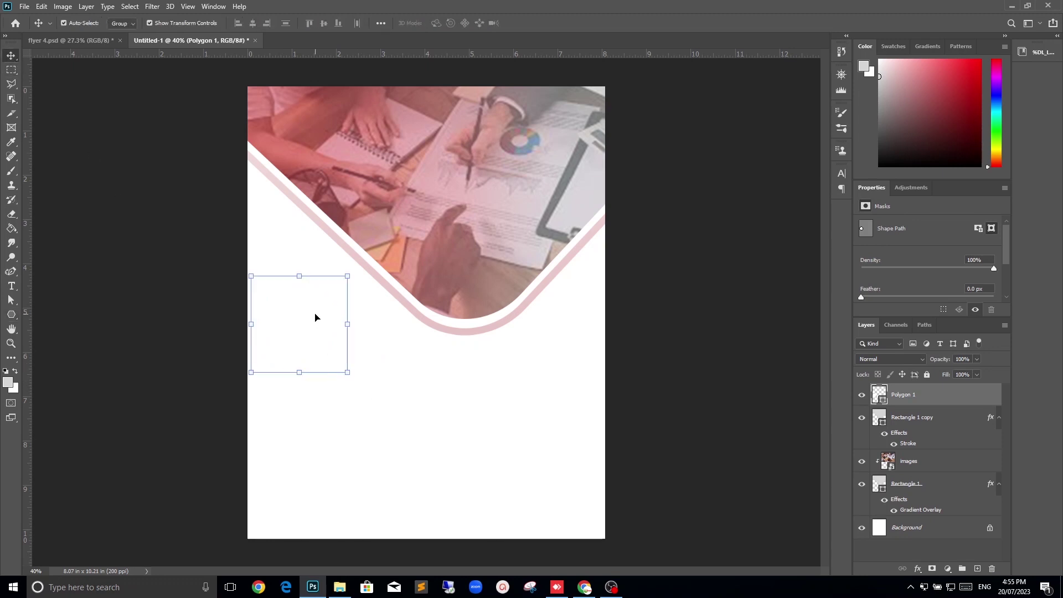
key(Delete)
click(89, 320)
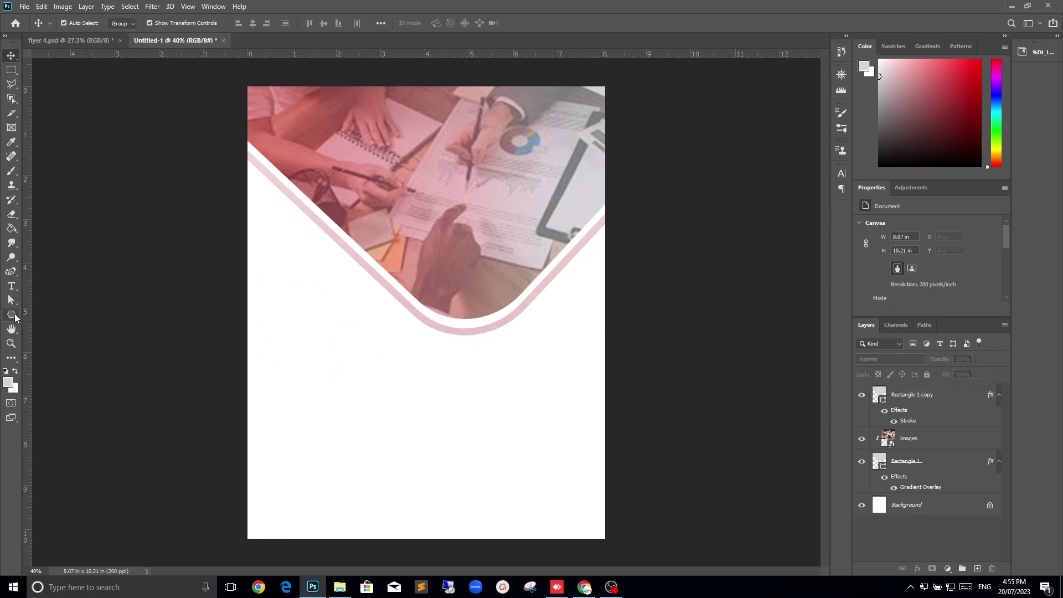
Draw a black-filled hexagon about 1.75 in across at the lower left, below the photo.
click(14, 315)
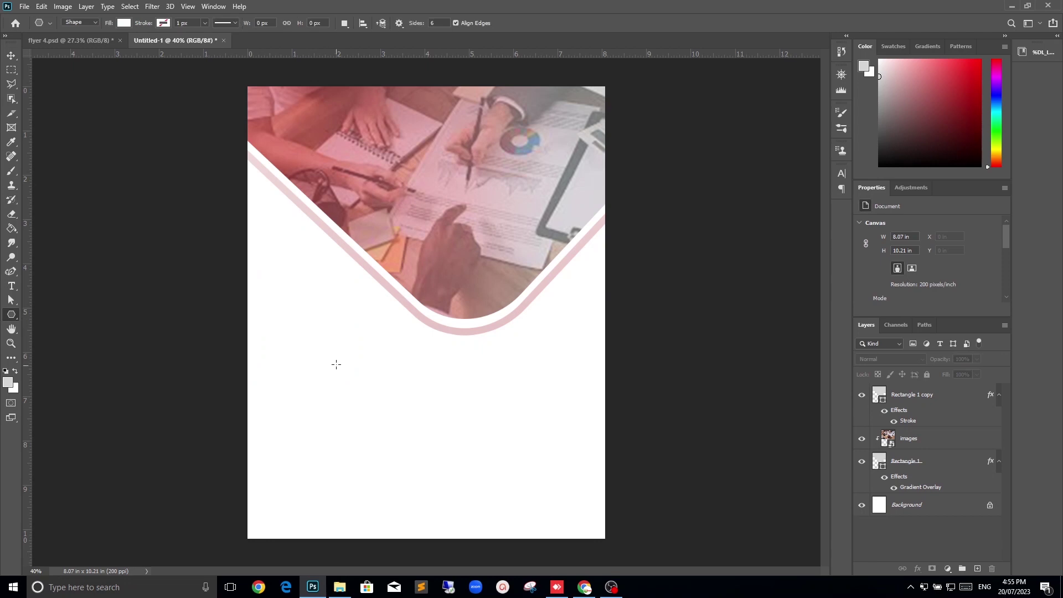
click(124, 23)
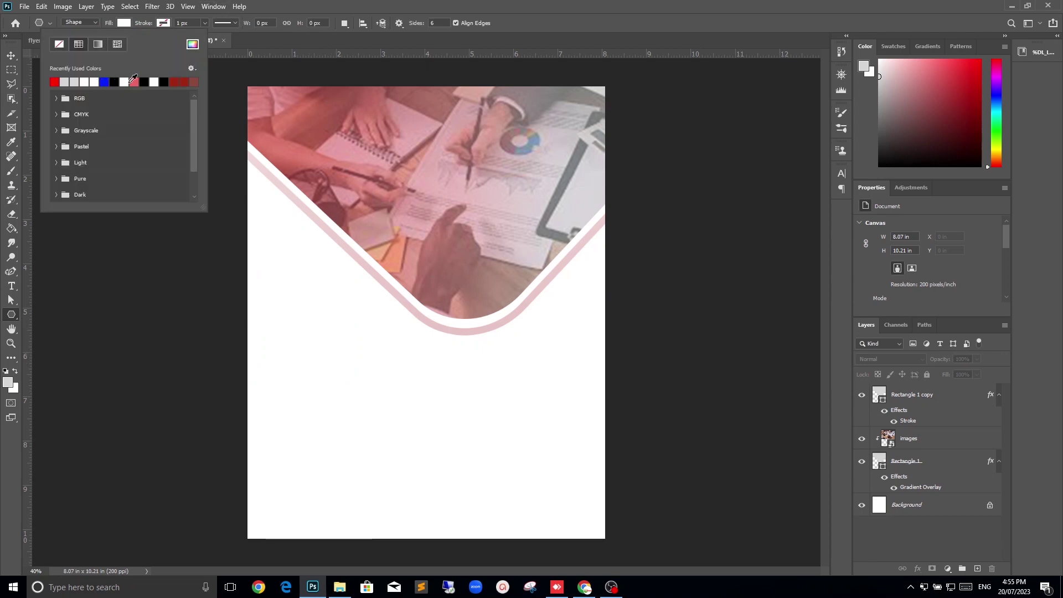
click(117, 83)
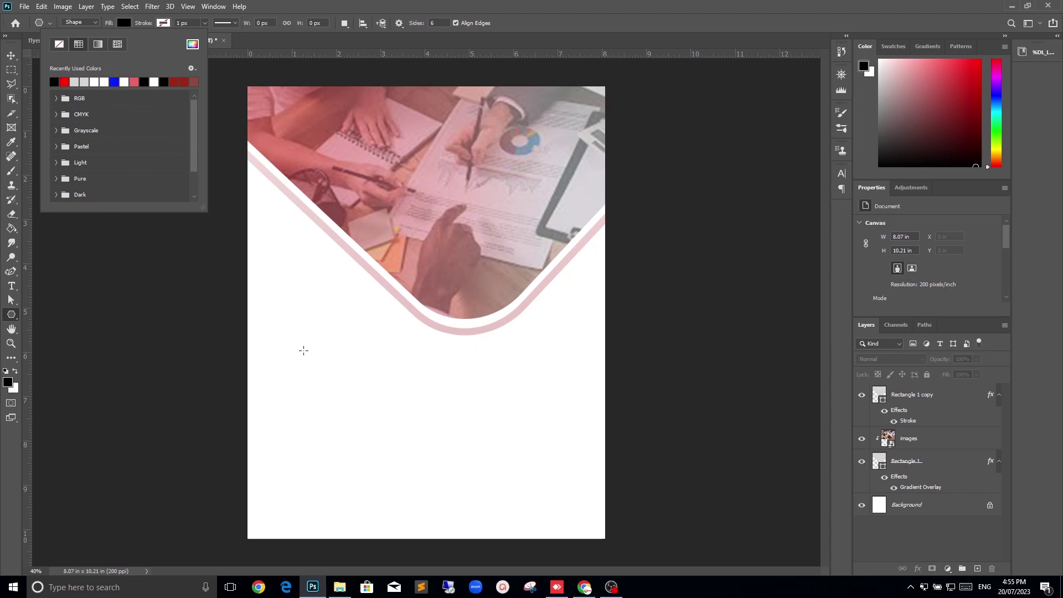
click(313, 320)
drag(312, 321, 361, 347)
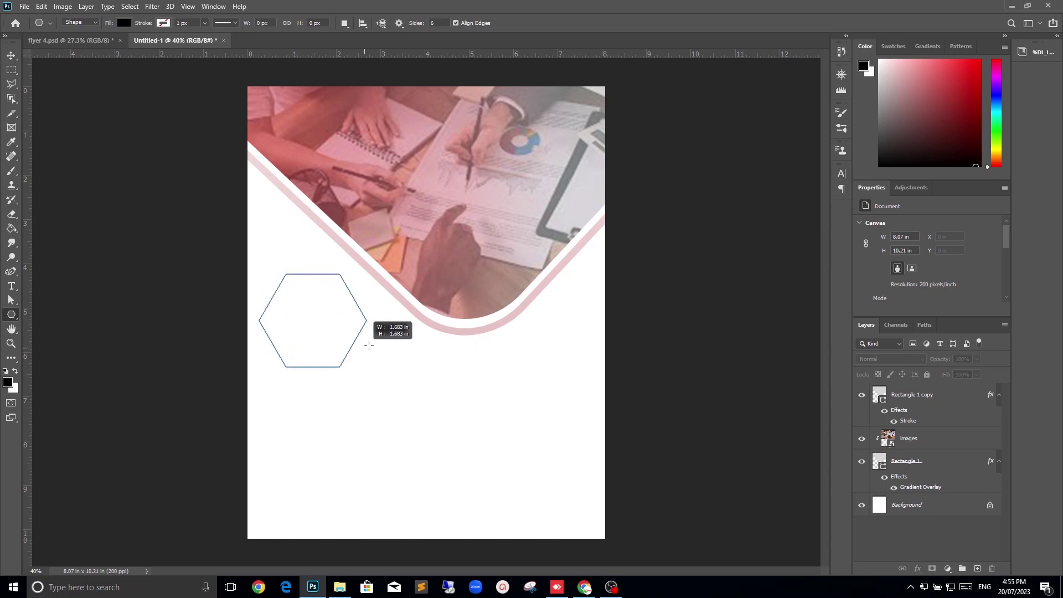
drag(360, 347, 355, 350)
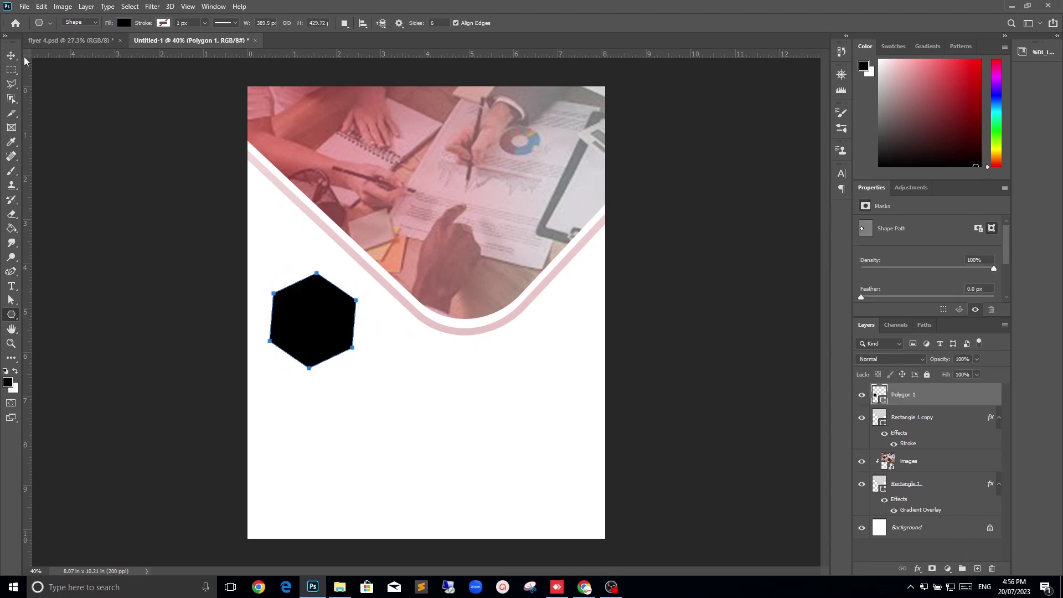
Enlarge the black hexagon and move it up onto the photo's left diagonal edge.
key(v)
drag(365, 378, 374, 378)
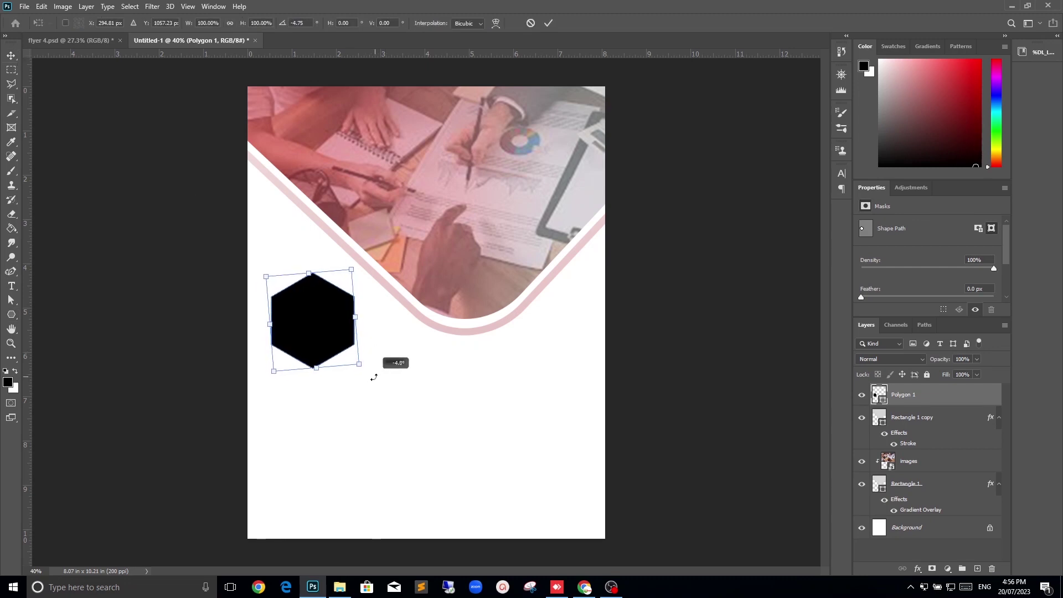
key(Escape)
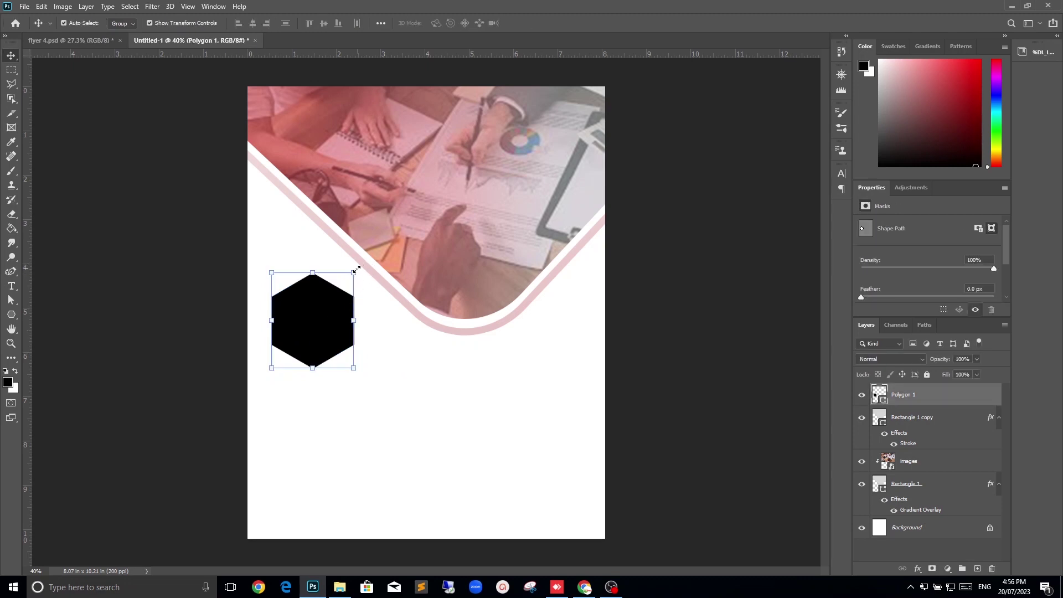
mouse_move(352, 276)
mouse_down()
mouse_move(310, 317)
mouse_move(332, 190)
mouse_up()
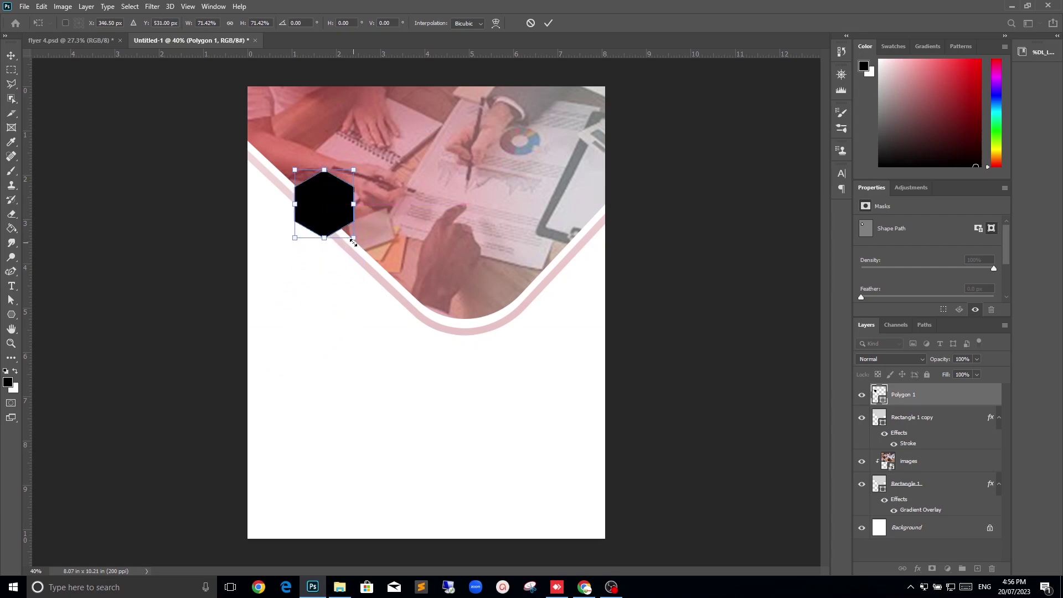
drag(353, 242, 371, 258)
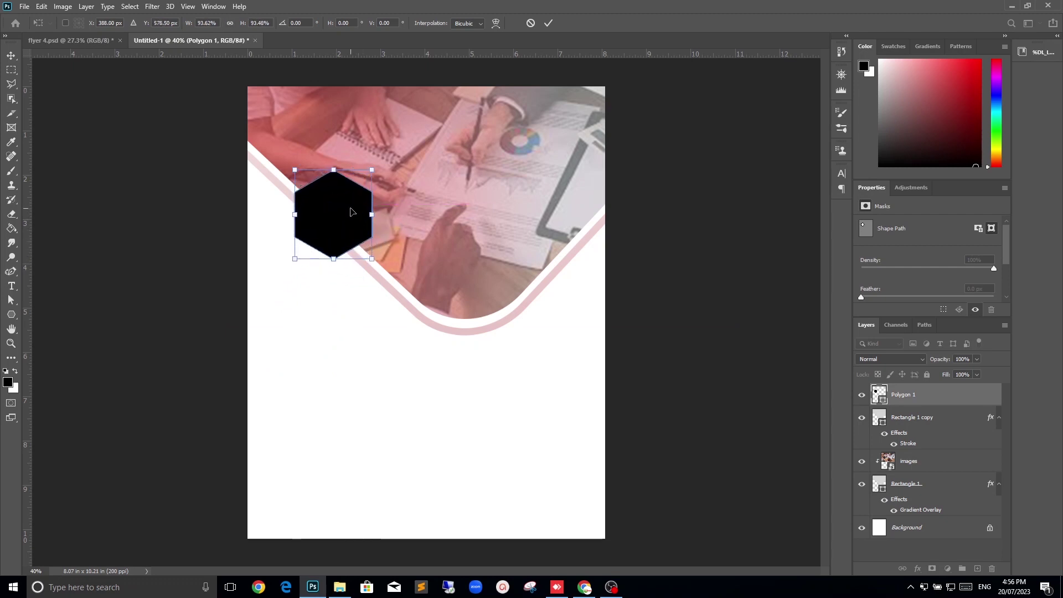
key(Return)
click(340, 320)
click(339, 212)
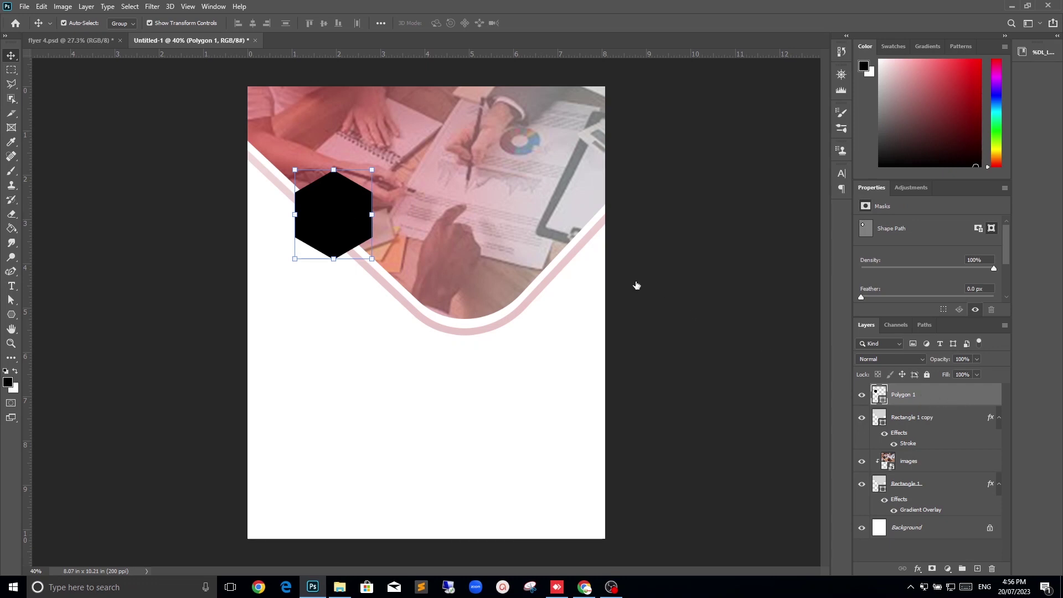
Give the hexagon layer a 15px red Stroke outline.
double_click(952, 394)
click(606, 245)
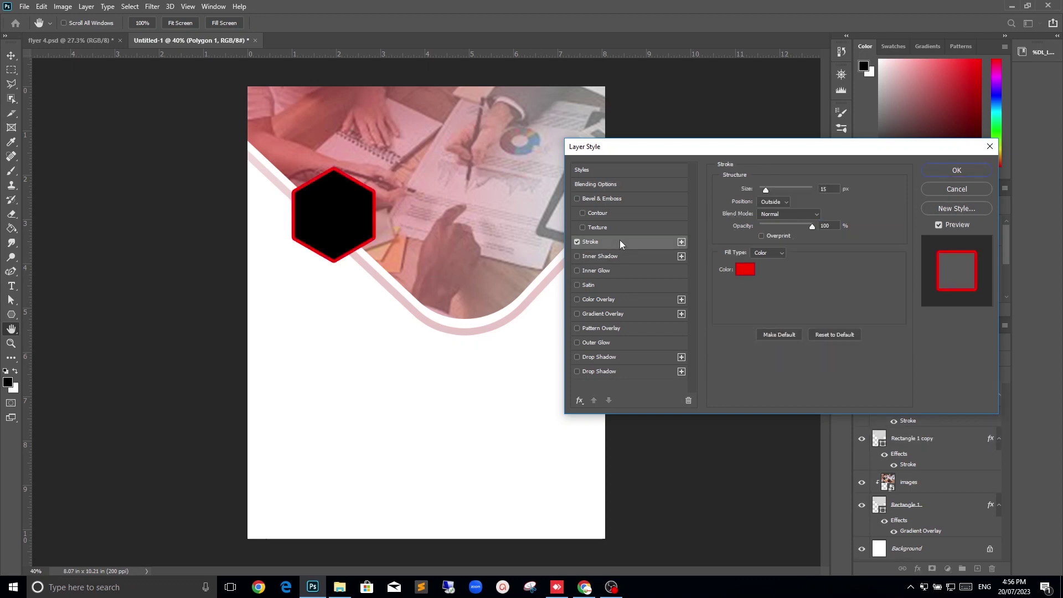
click(963, 173)
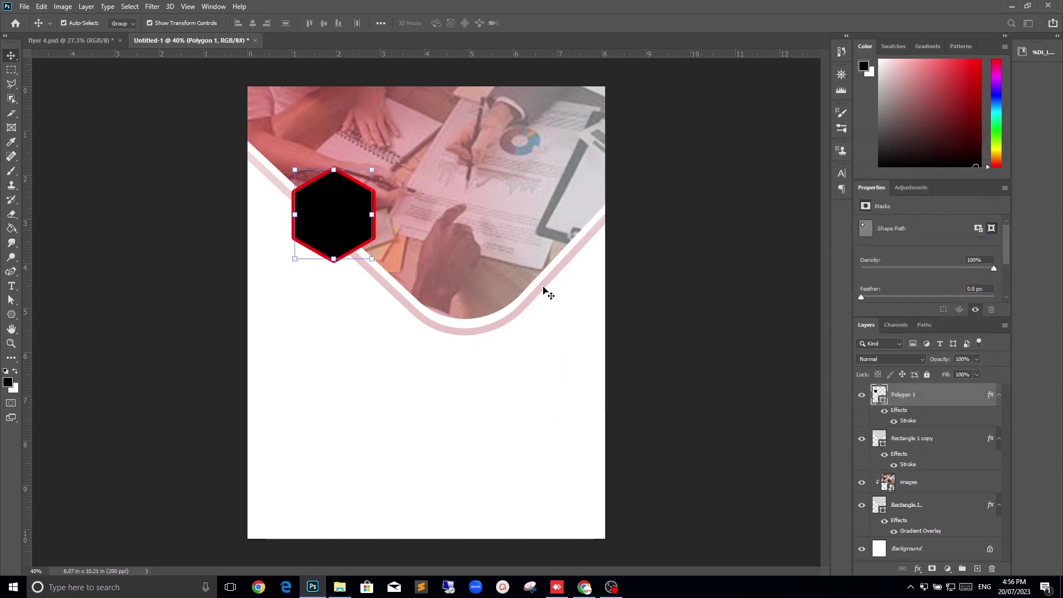
Embed the businessman photo and position it over the black hexagon.
click(25, 8)
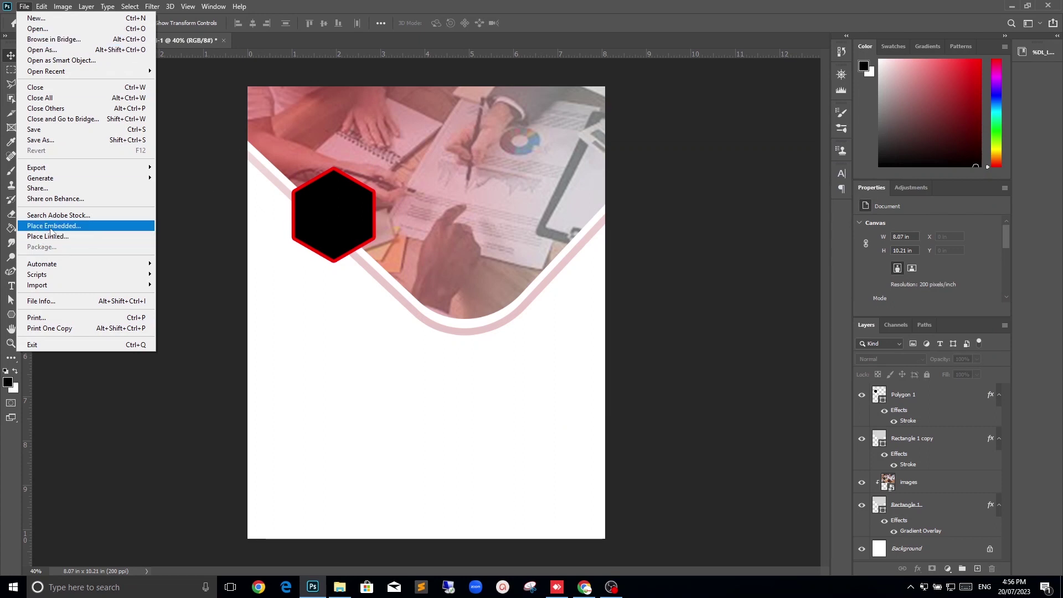
click(86, 226)
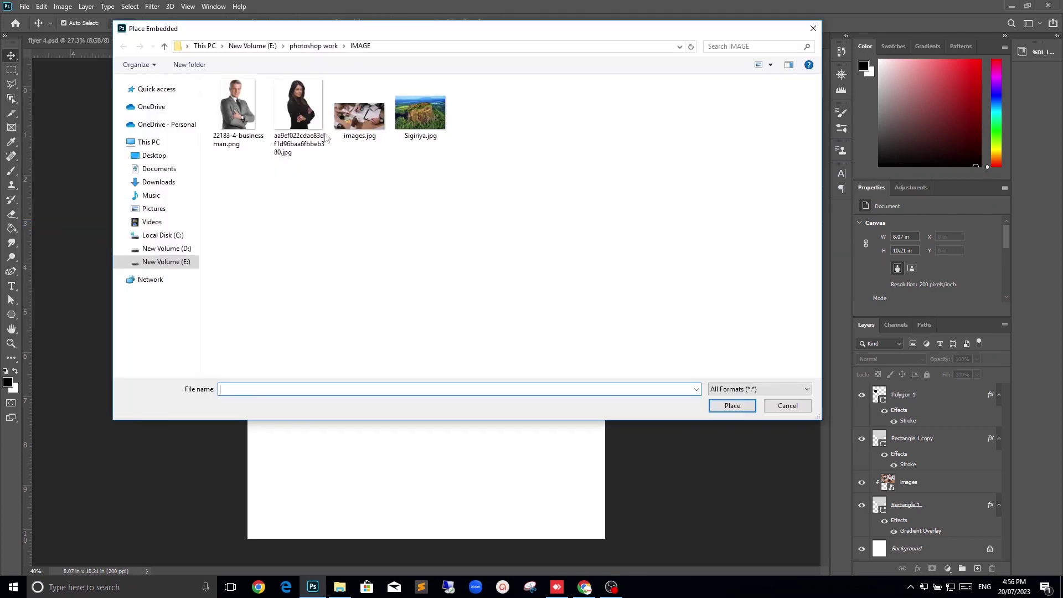
click(237, 107)
click(736, 403)
drag(418, 308, 331, 215)
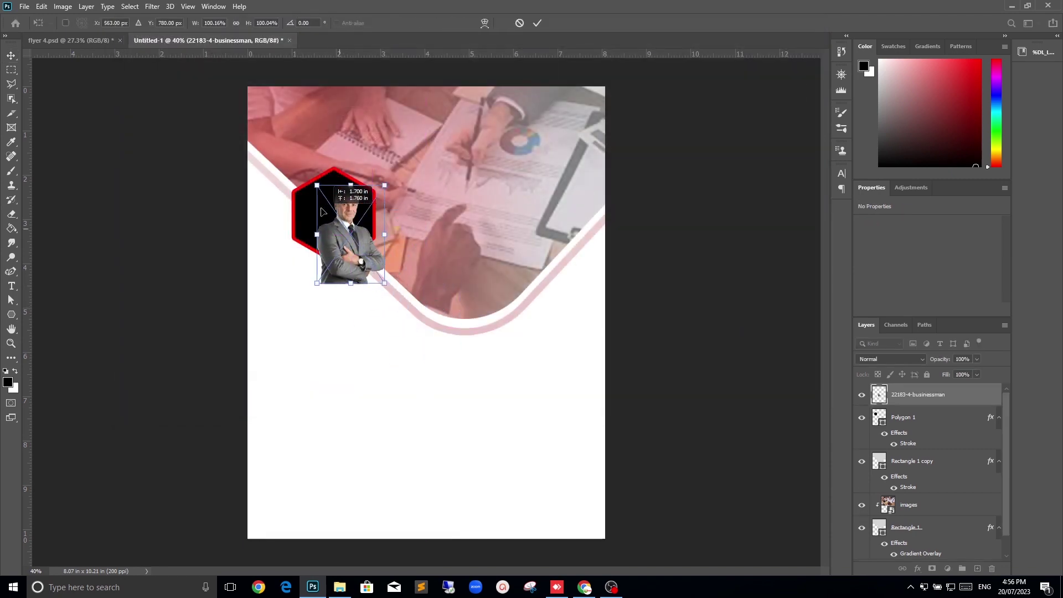
key(Return)
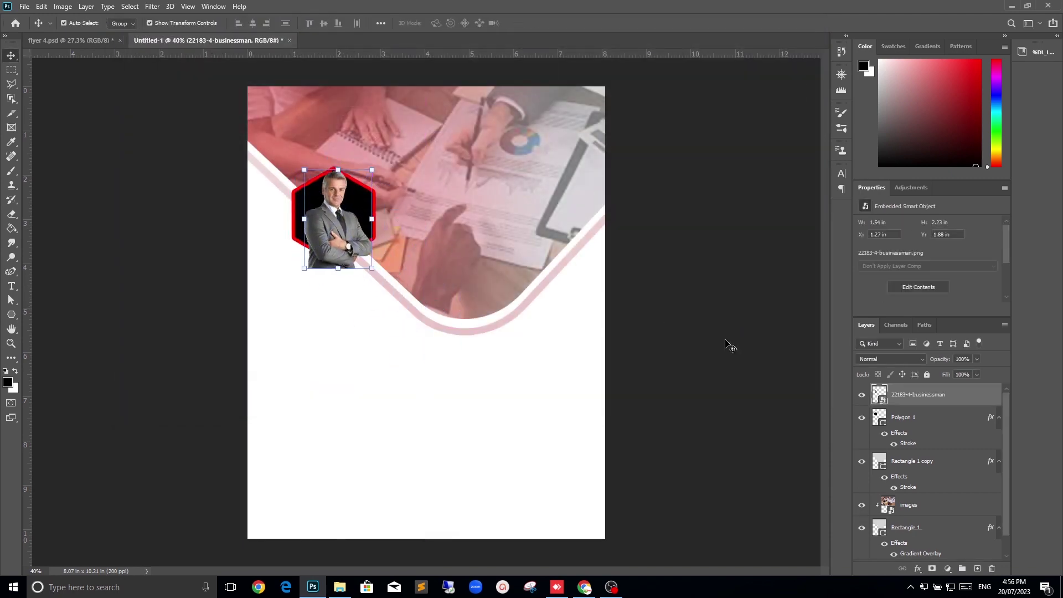
Clip the businessman photo inside the hexagon and shrink it to fit.
right_click(947, 394)
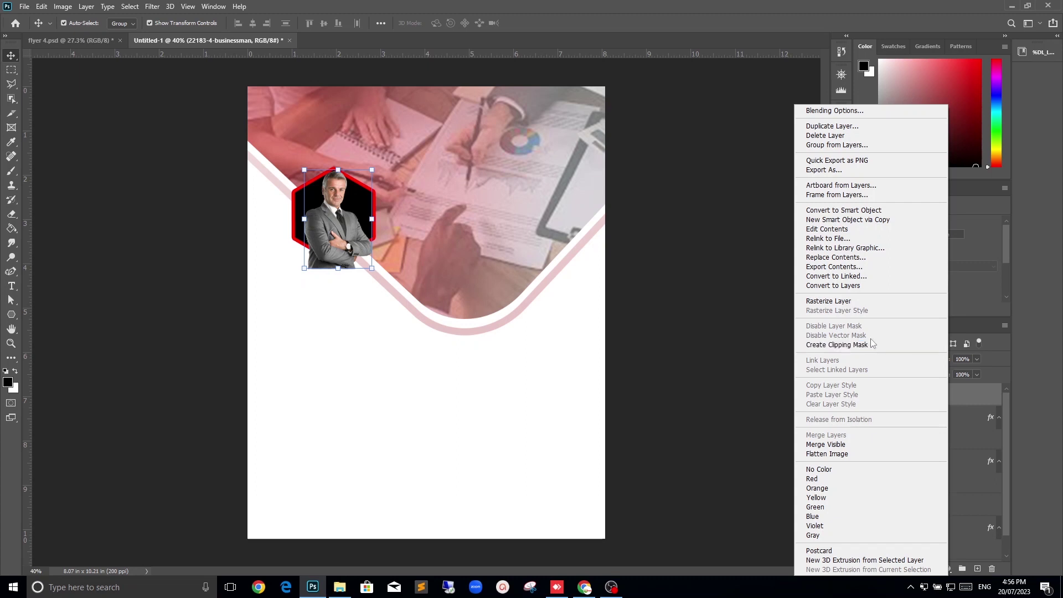
click(837, 345)
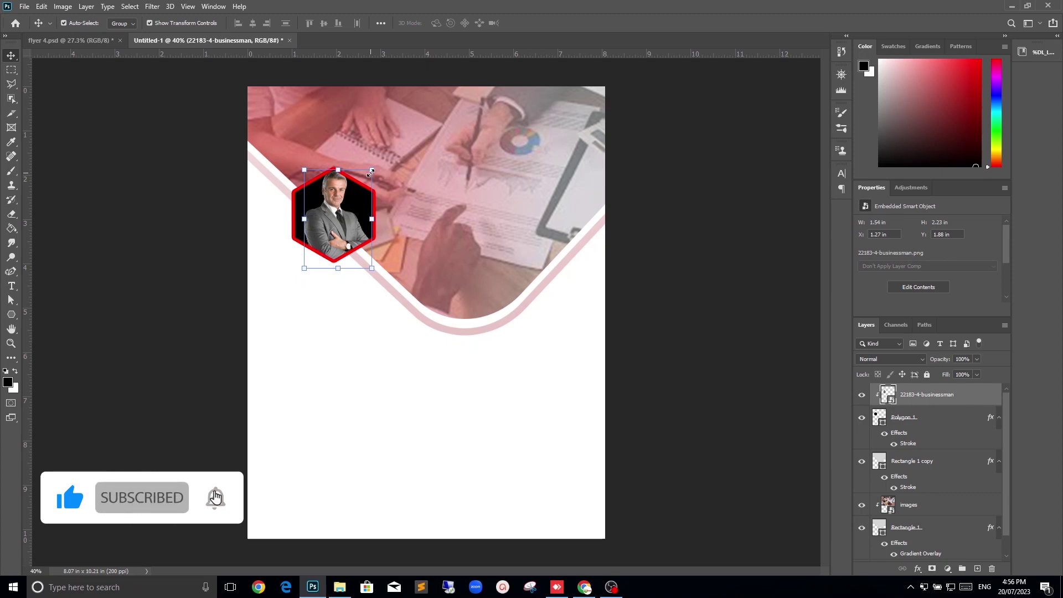
drag(370, 173, 364, 186)
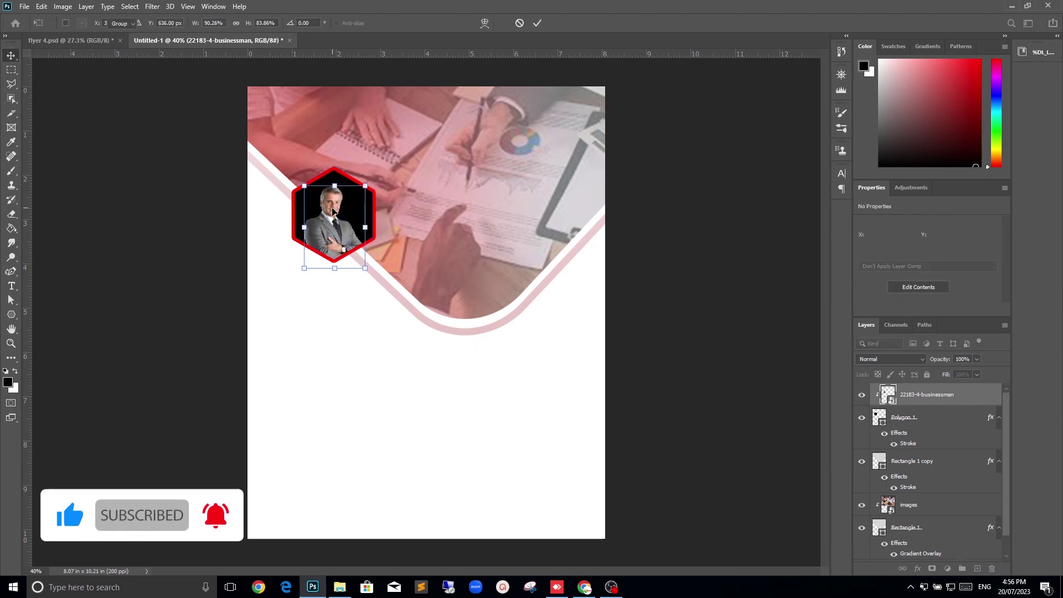
key(Return)
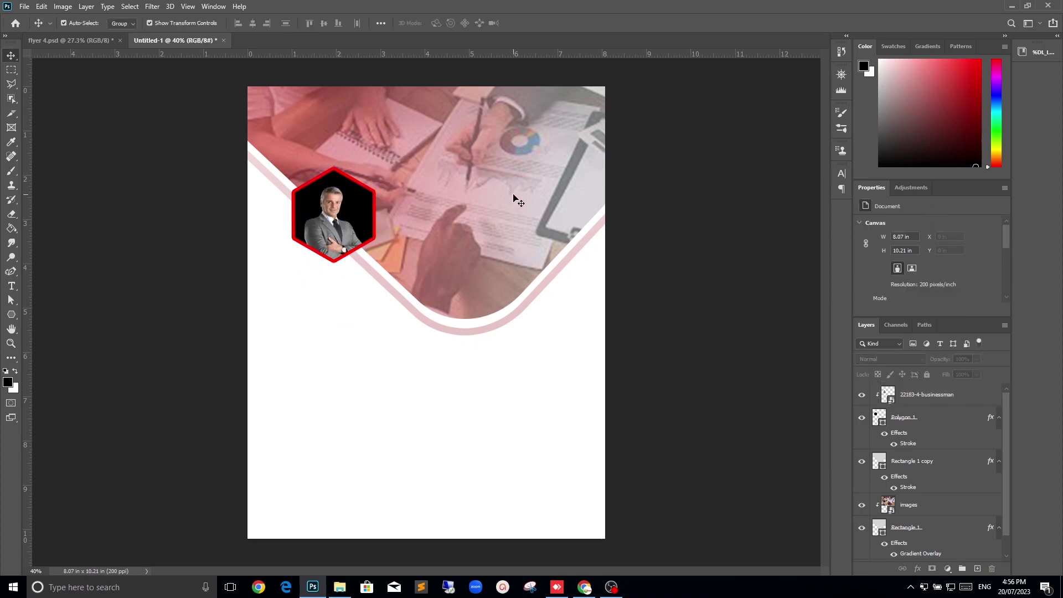
Select the hexagon and pink band layers, undoing an accidental band duplicate.
click(357, 199)
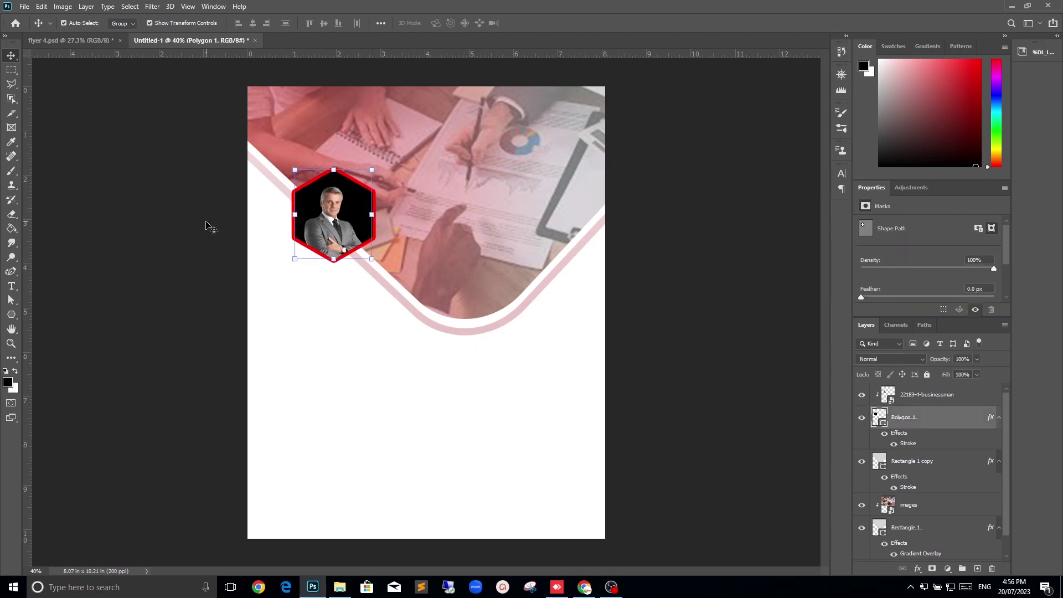
click(961, 468)
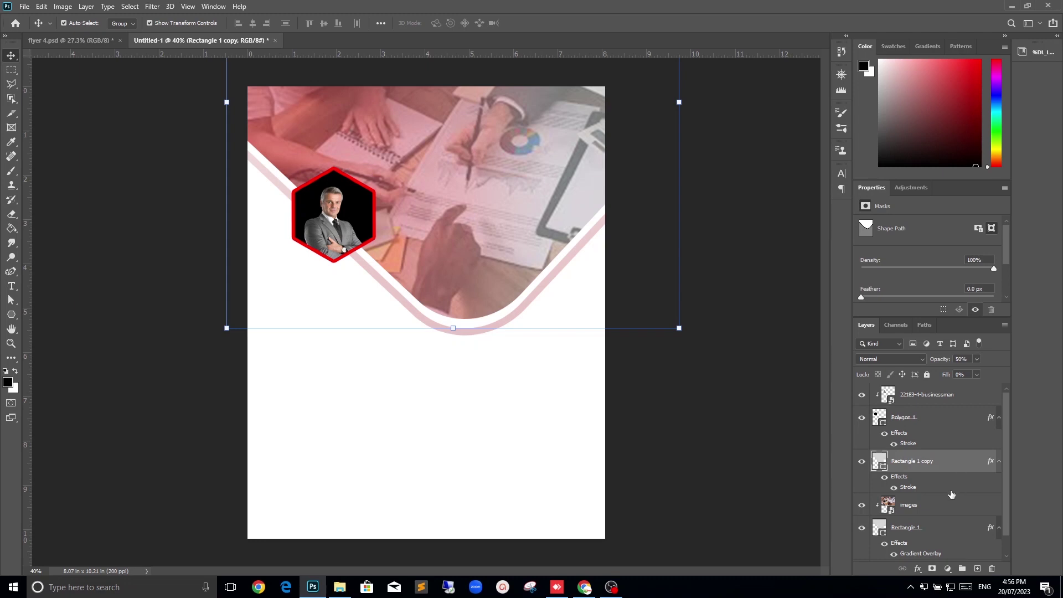
click(935, 422)
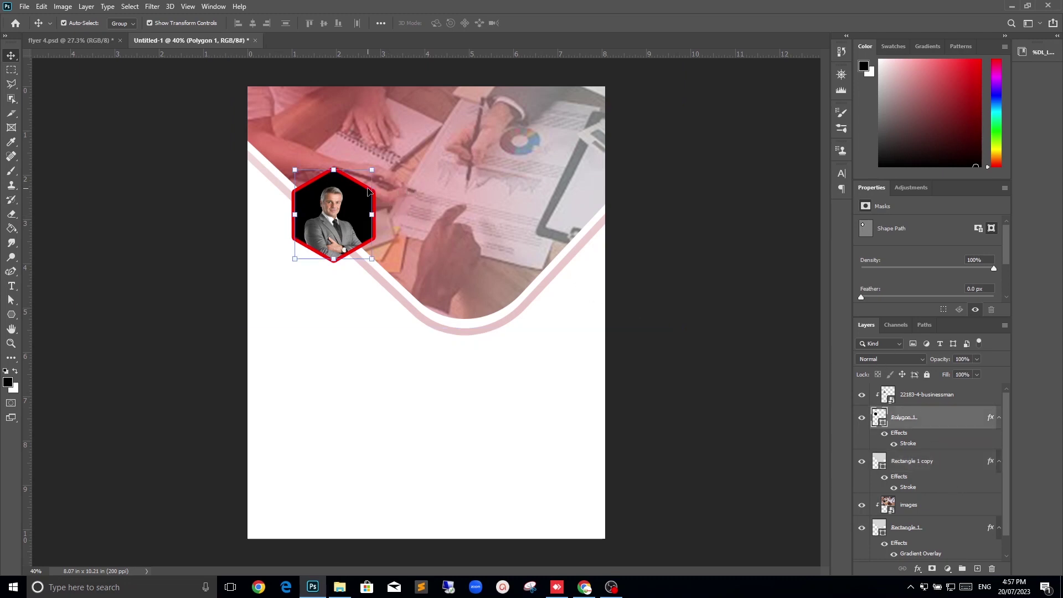
drag(369, 191, 409, 165)
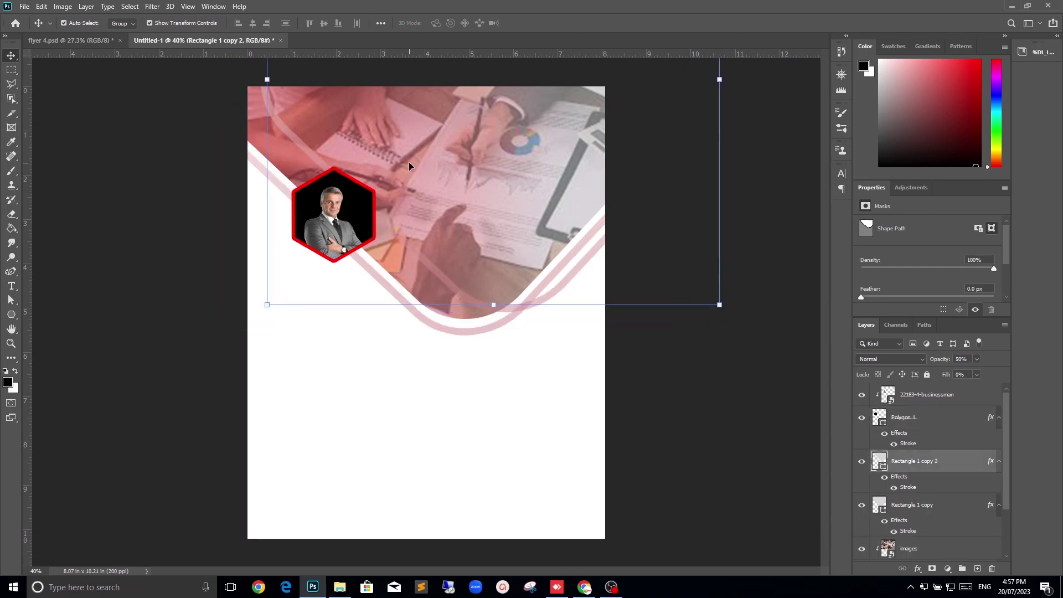
key(ctrl+z)
Delete the businessman photo and the Polygon 1 hexagon layers.
ctrl+click(361, 192)
key(ctrl+t)
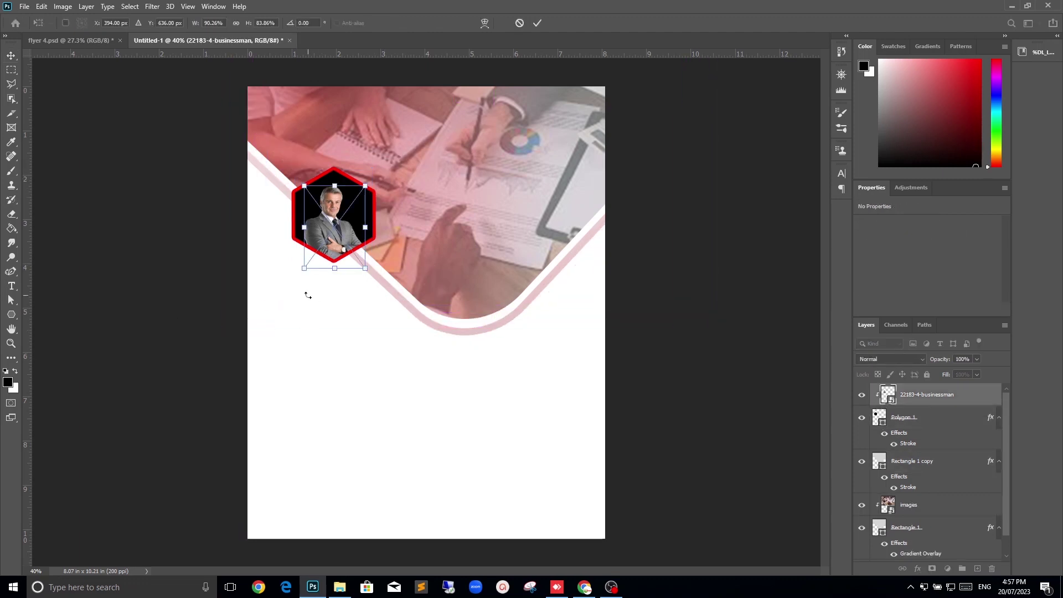
key(Return)
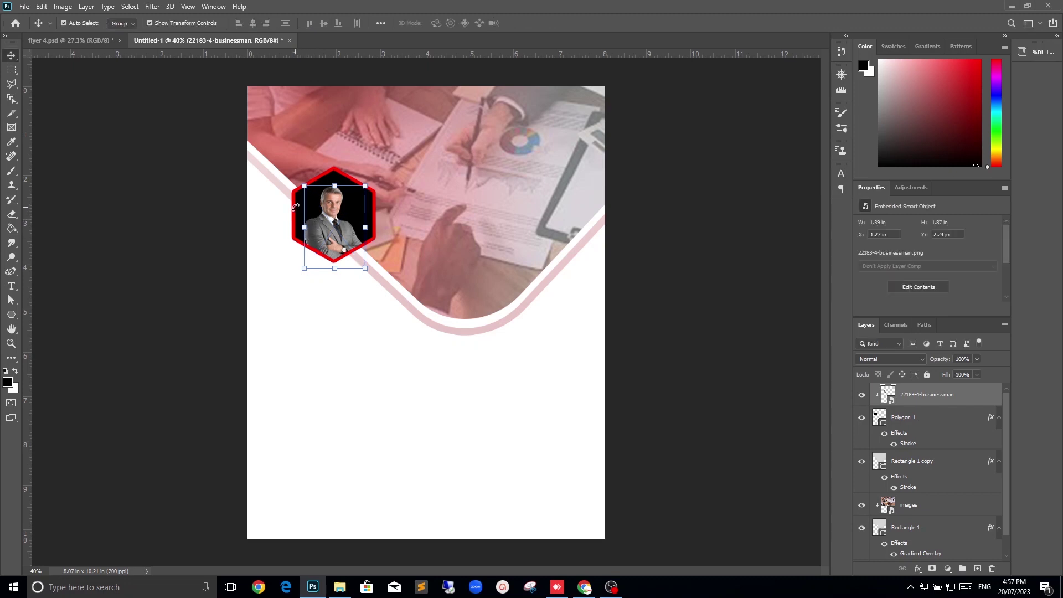
key(ctrl+t)
key(Return)
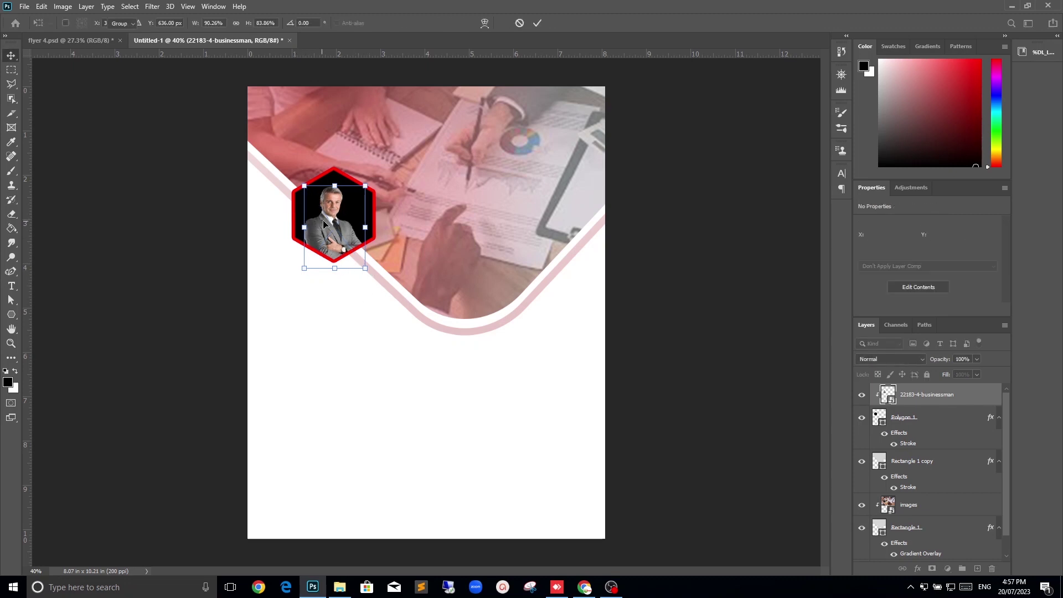
key(Delete)
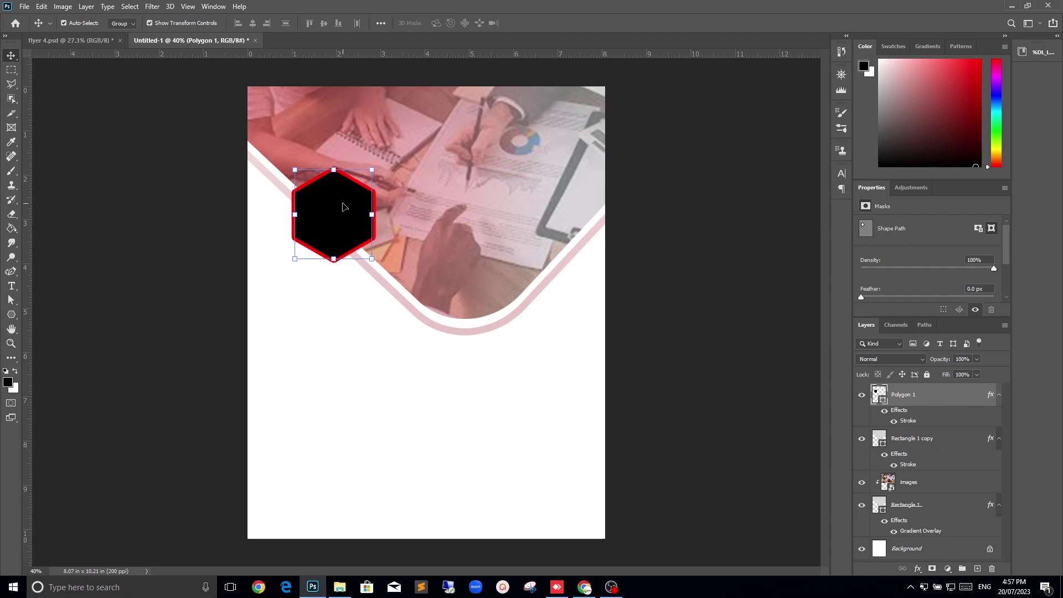
key(Delete)
click(365, 428)
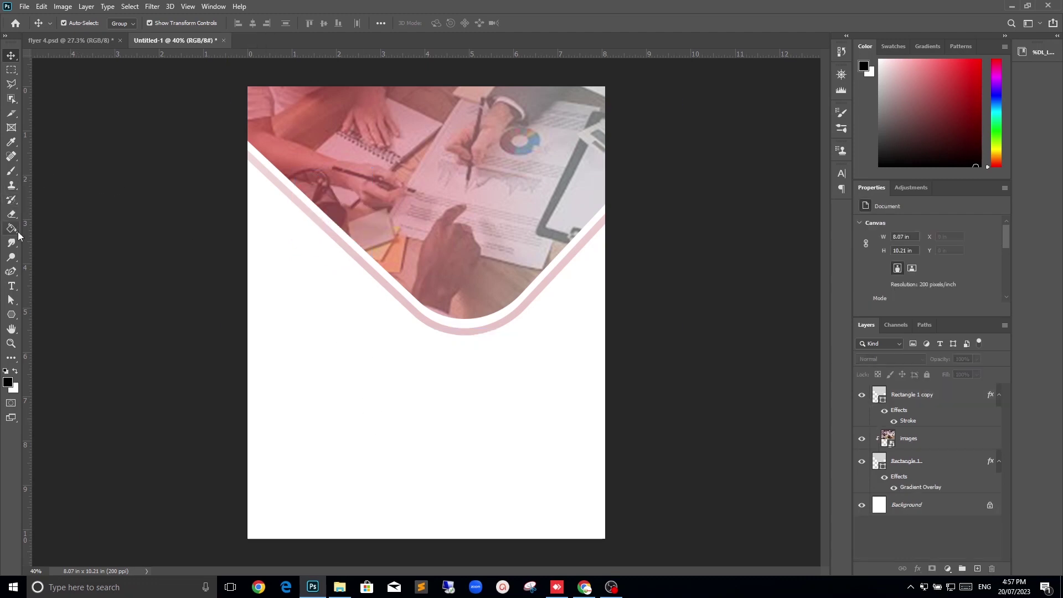
Draw a new six-sided black hexagon and move it, scaled to about 83%, onto the header's left diagonal edge.
click(12, 314)
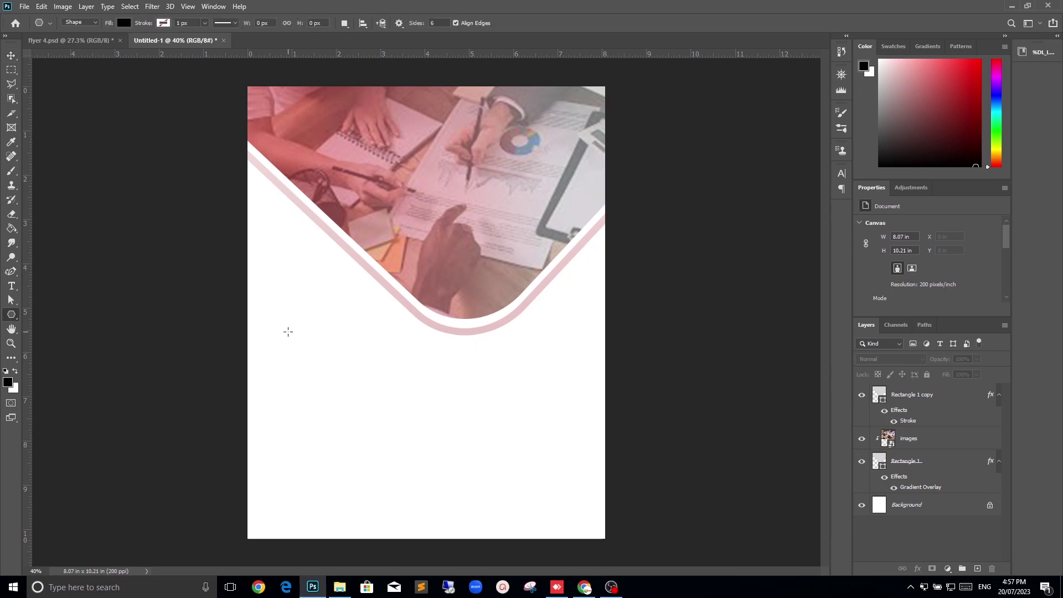
mouse_move(289, 331)
mouse_down()
mouse_move(328, 348)
mouse_move(320, 356)
mouse_up()
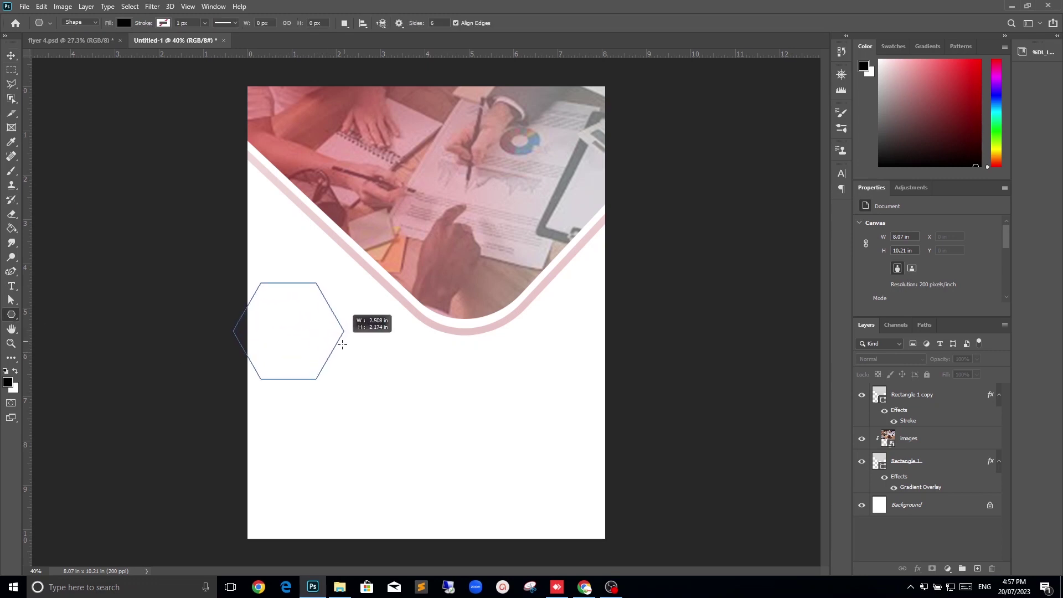
drag(320, 357, 328, 355)
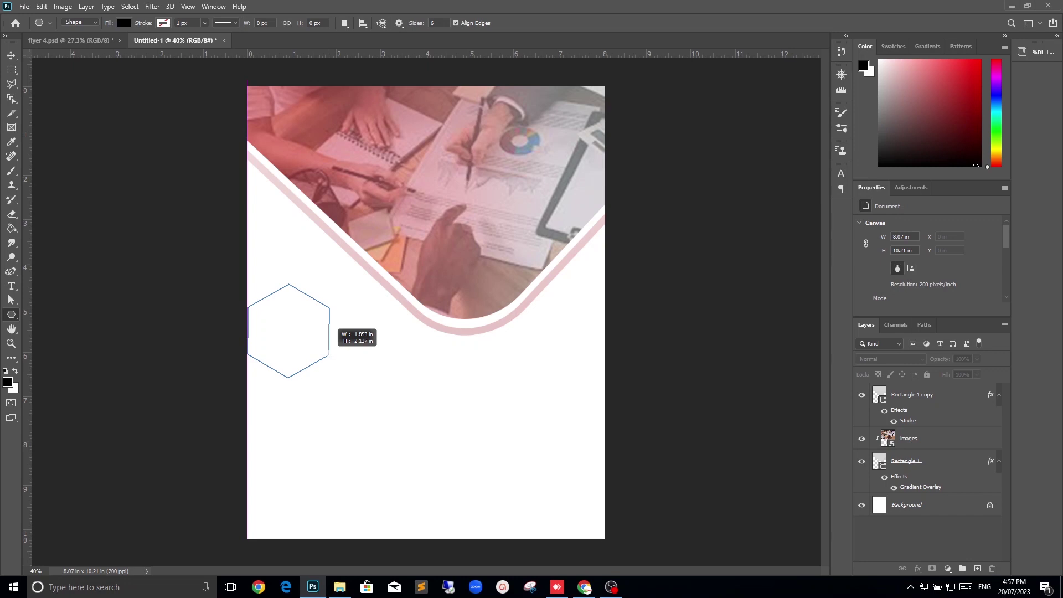
drag(329, 355, 329, 355)
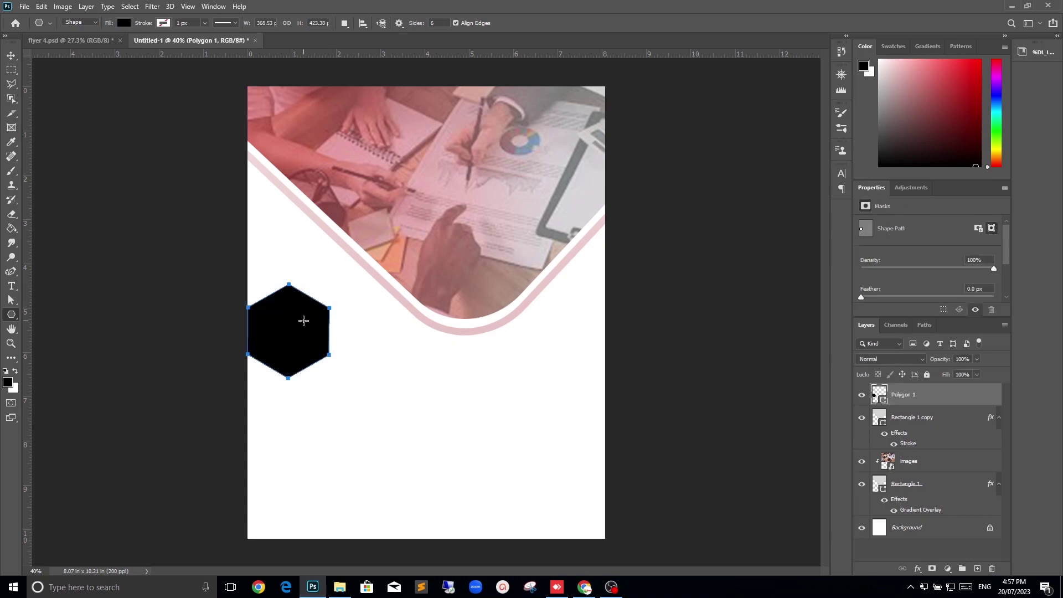
key(v)
drag(293, 325, 345, 218)
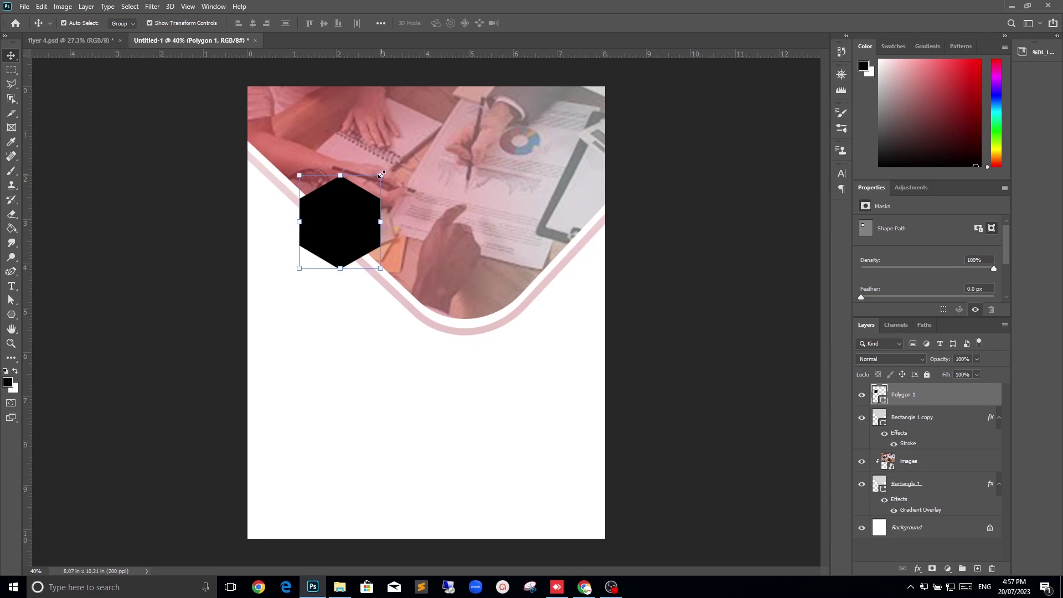
drag(382, 174, 334, 208)
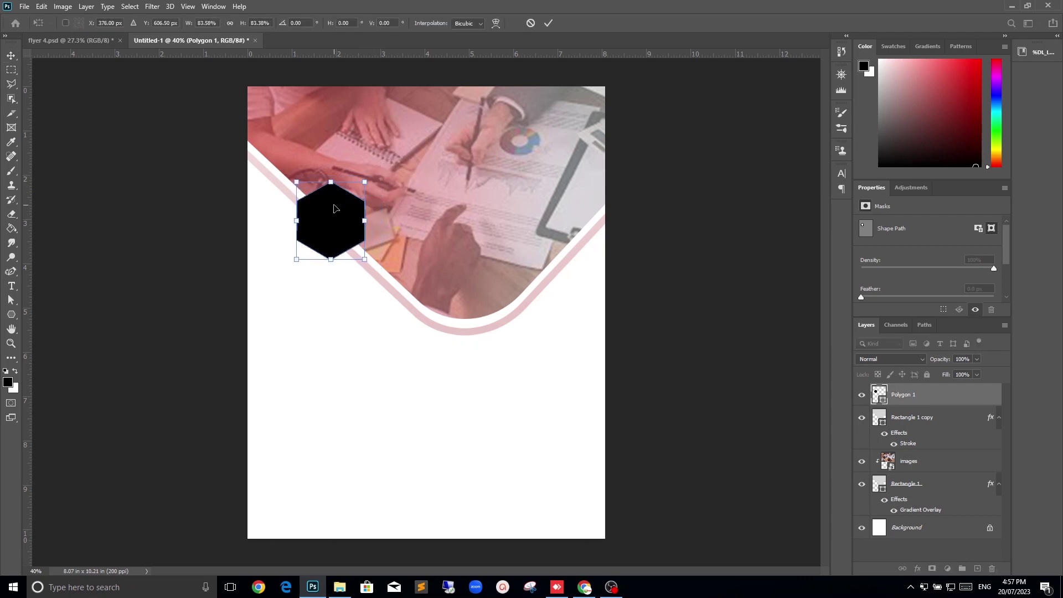
key(Return)
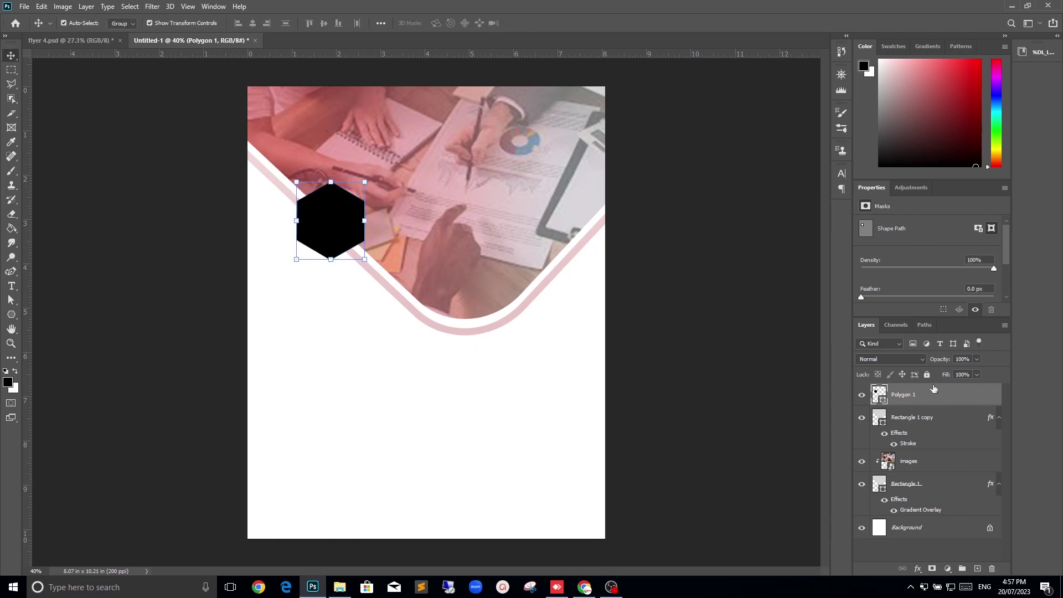
Add a red Stroke and Drop Shadow to Polygon 1, then Alt-drag a copy up and right.
double_click(933, 388)
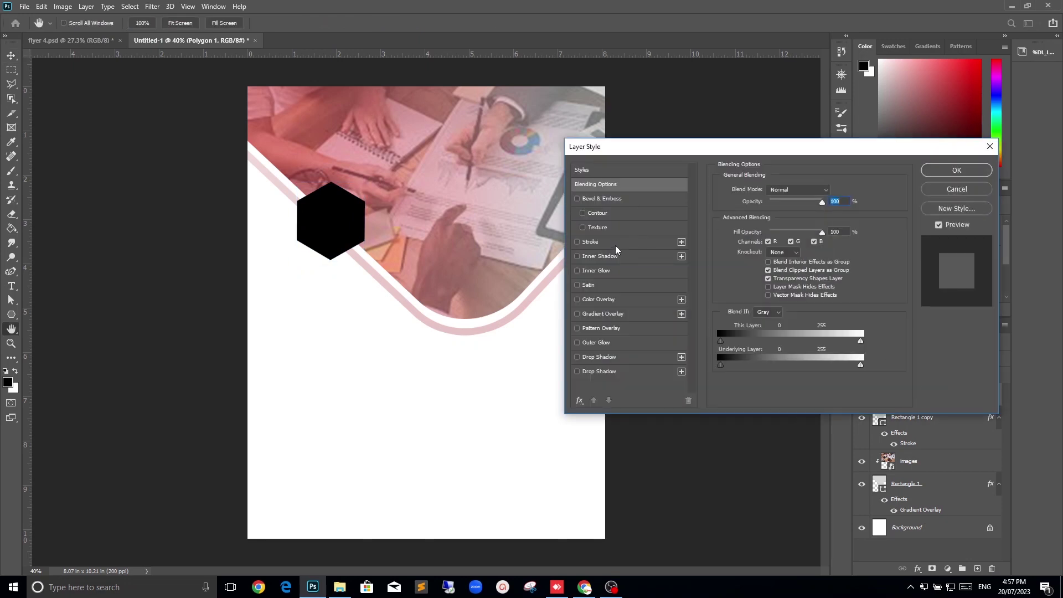
click(617, 242)
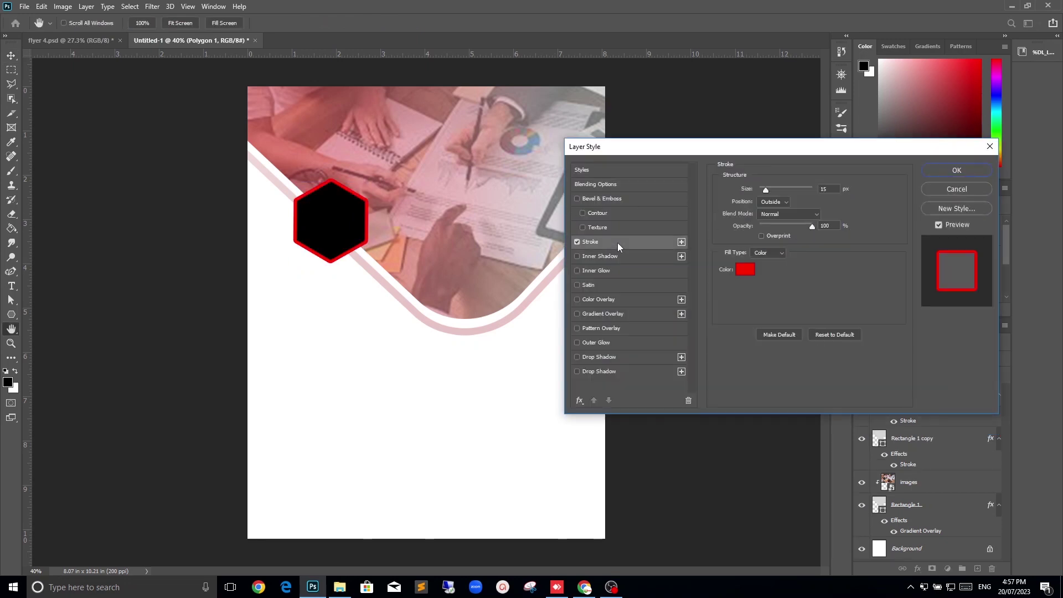
click(620, 371)
click(965, 175)
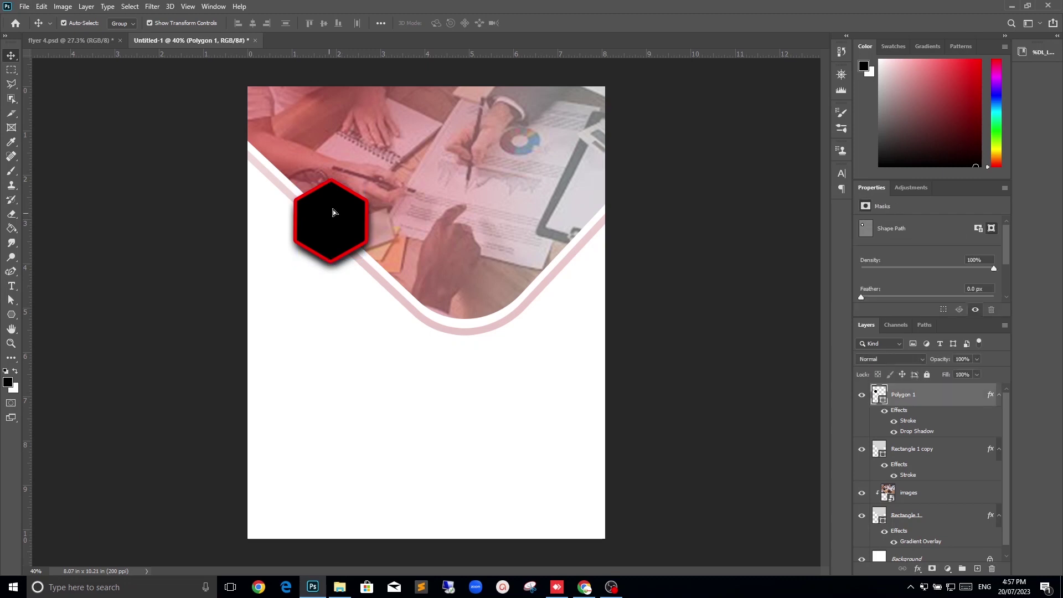
mouse_move(332, 214)
mouse_down()
mouse_move(386, 149)
mouse_move(368, 147)
mouse_up()
Embed the businessman photo over the lower hexagon and clip it to the hexagon's shape.
click(347, 228)
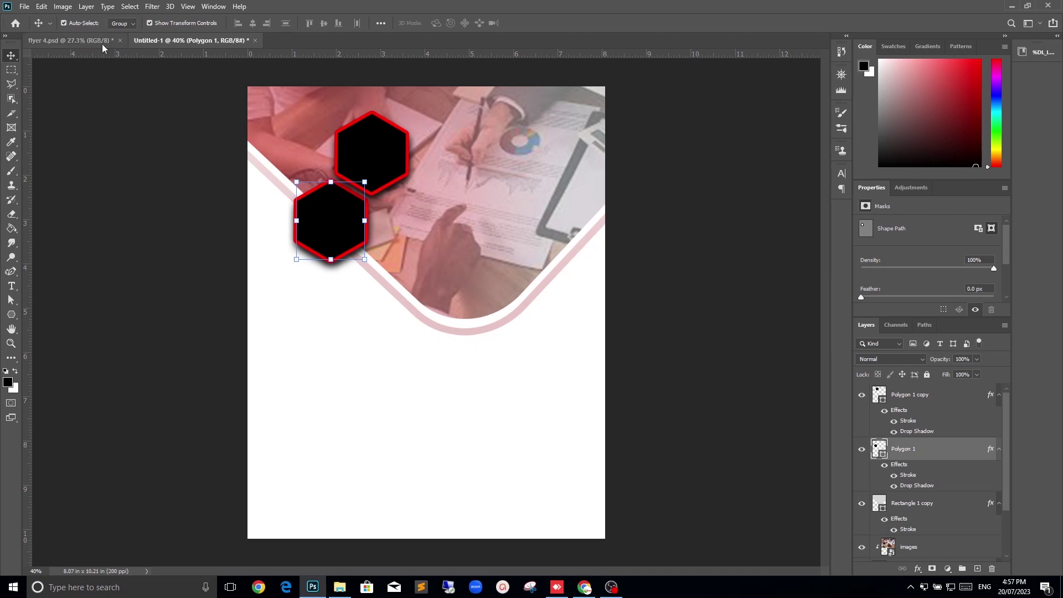
click(24, 6)
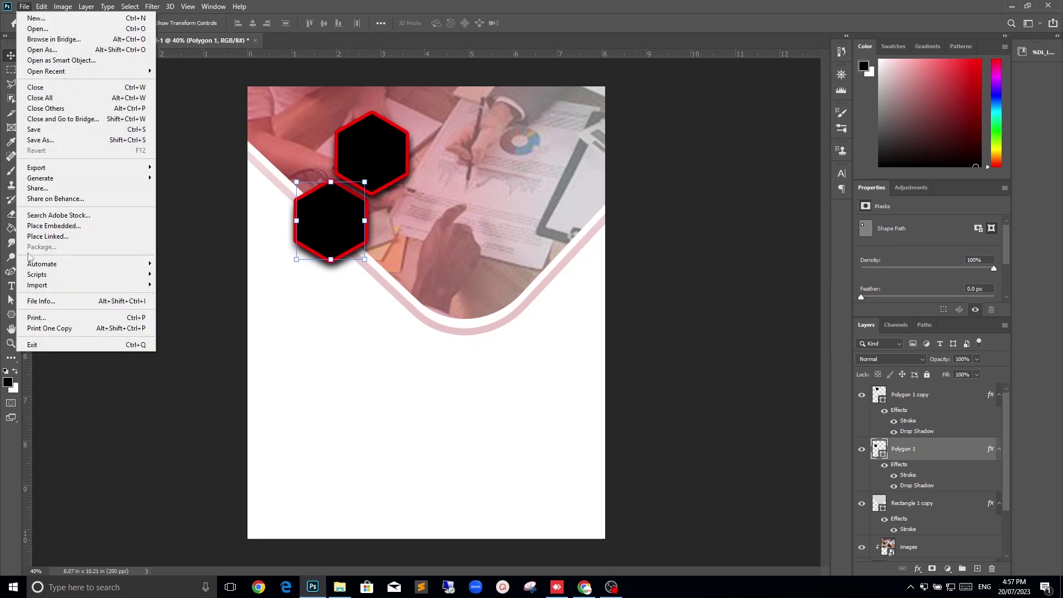
click(69, 227)
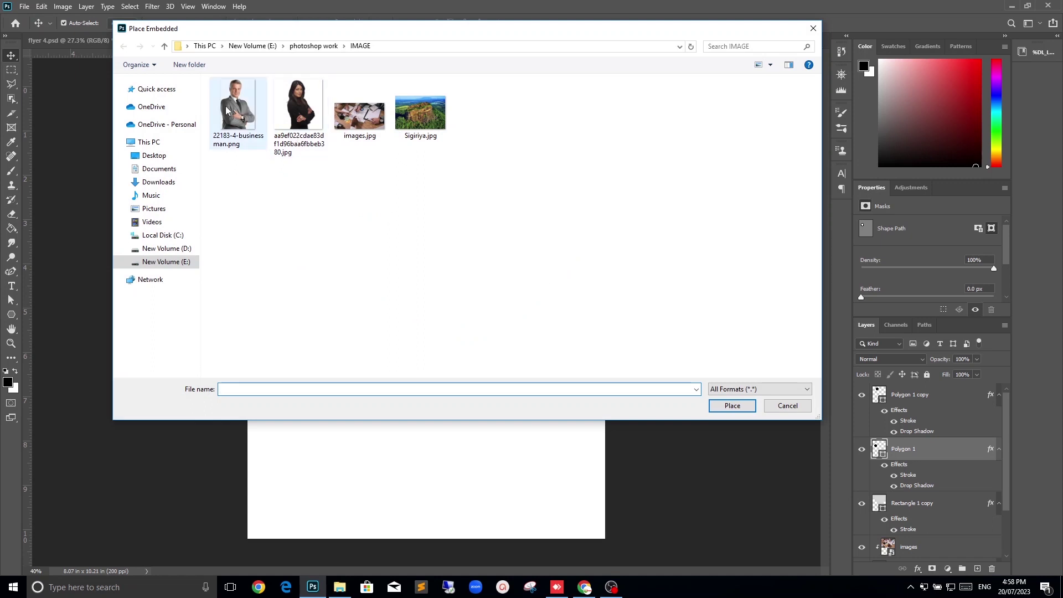
double_click(238, 108)
drag(413, 326, 323, 251)
key(Return)
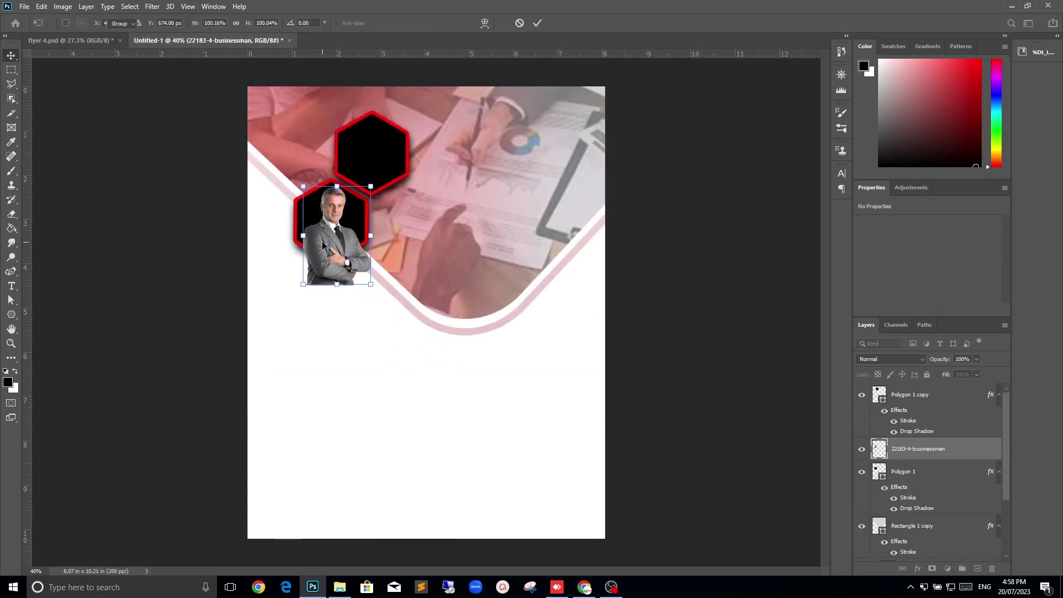
right_click(967, 449)
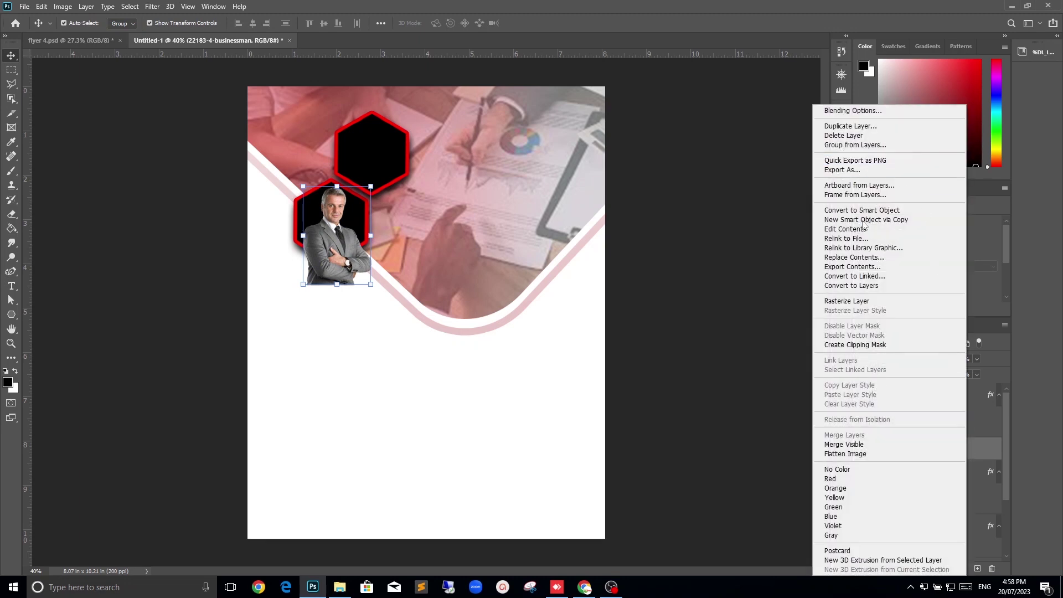
click(866, 344)
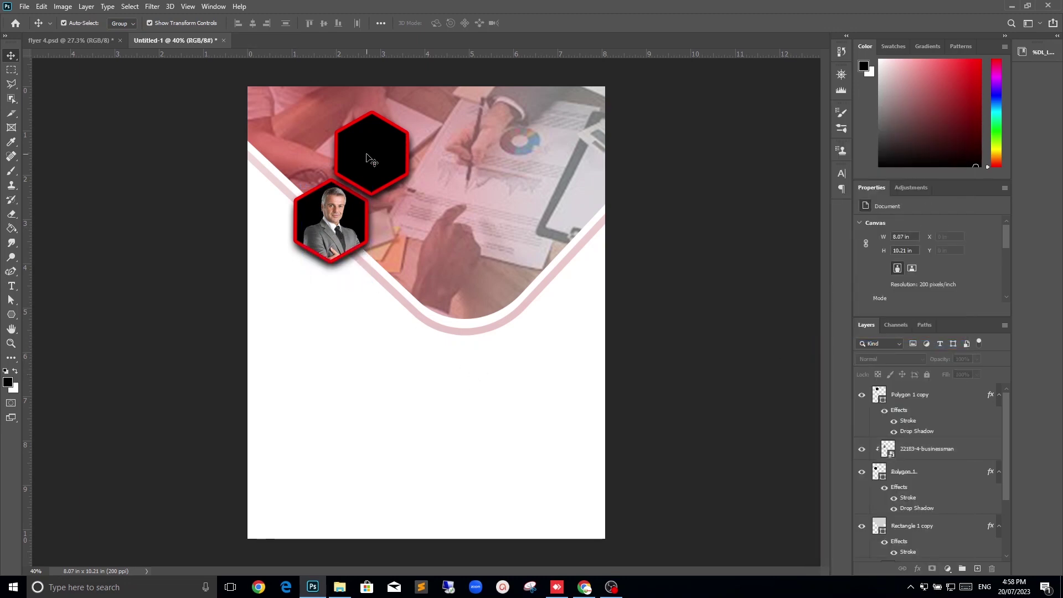
click(366, 157)
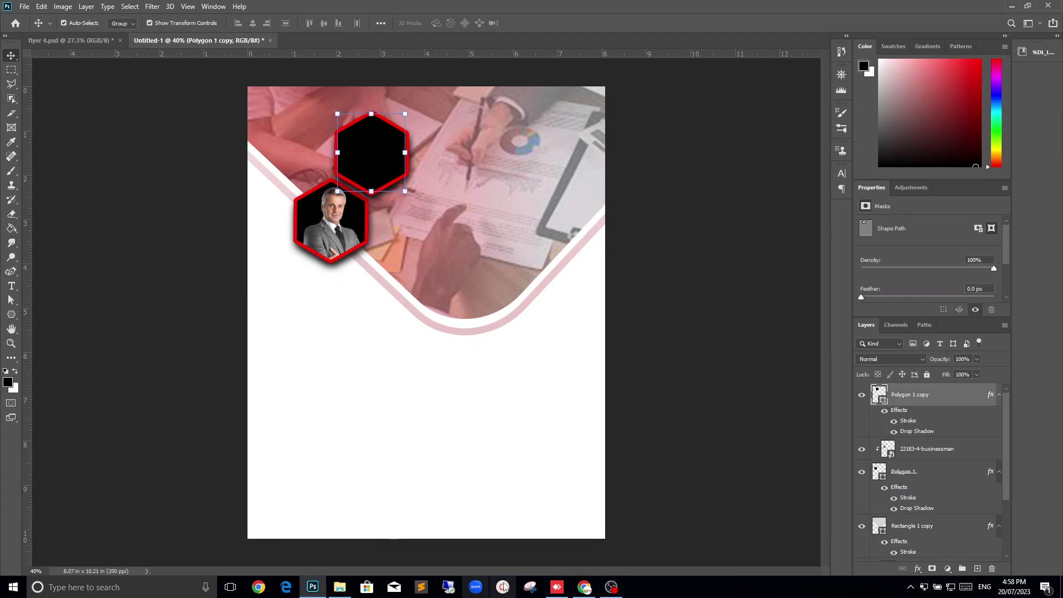
Embed the woman's portrait photo and scale it down and narrower.
click(22, 8)
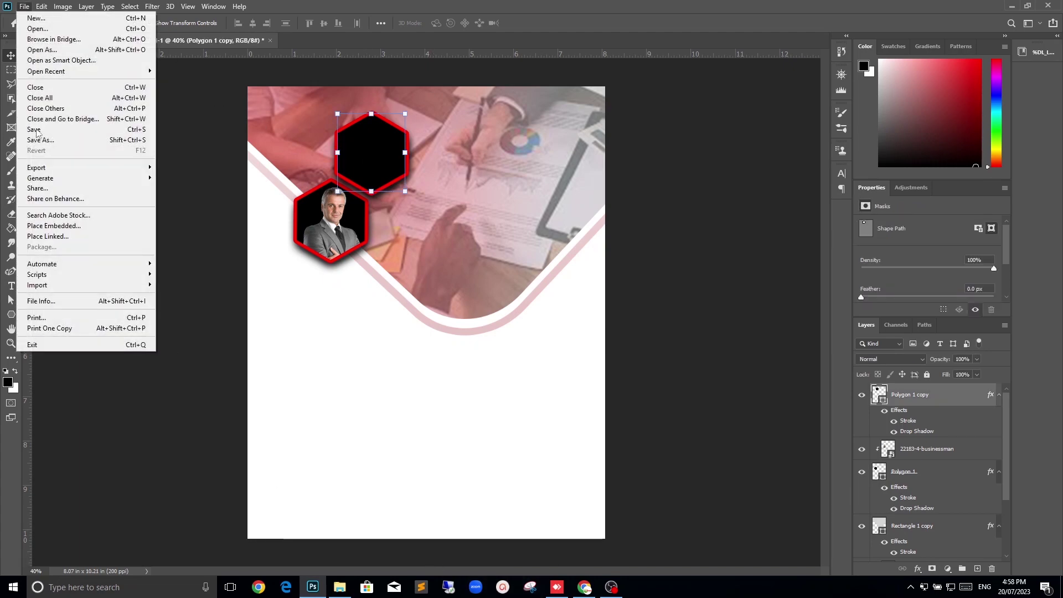
click(58, 225)
double_click(299, 117)
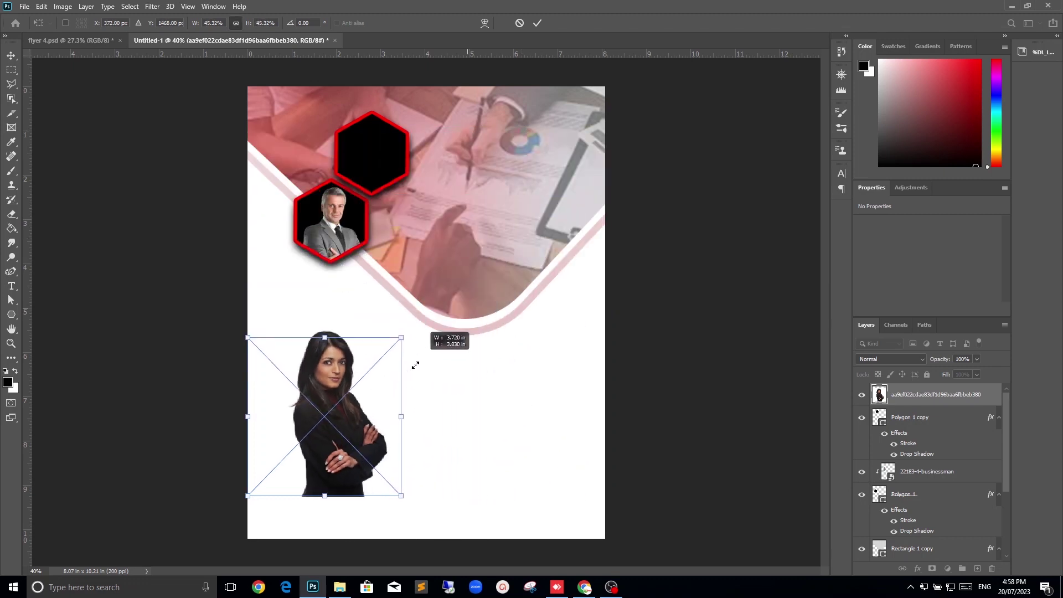
mouse_move(604, 129)
mouse_down()
mouse_move(409, 335)
mouse_move(378, 349)
mouse_move(528, 248)
mouse_up()
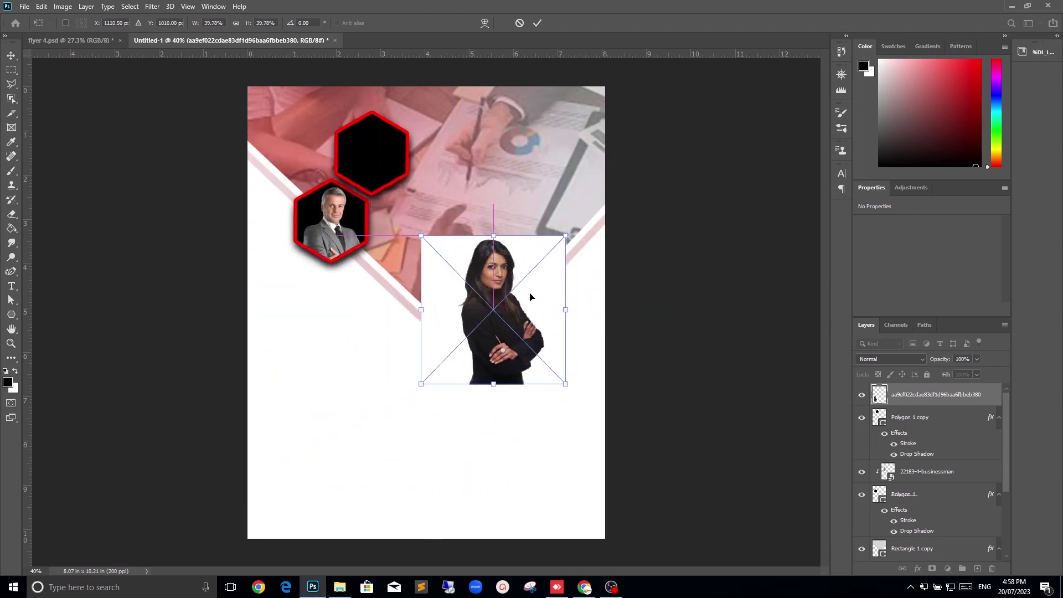
mouse_move(568, 307)
mouse_down()
mouse_move(518, 310)
mouse_move(556, 310)
mouse_up()
drag(422, 242, 427, 260)
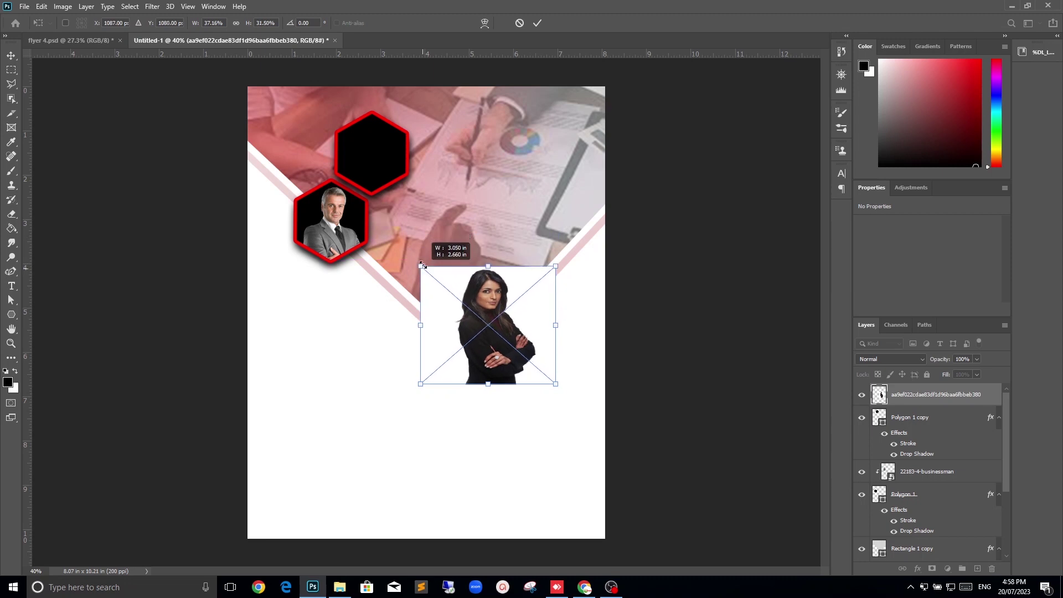
key(Return)
Mirror the woman photo horizontally and shrink it to about 2.24 in wide.
right_click(498, 287)
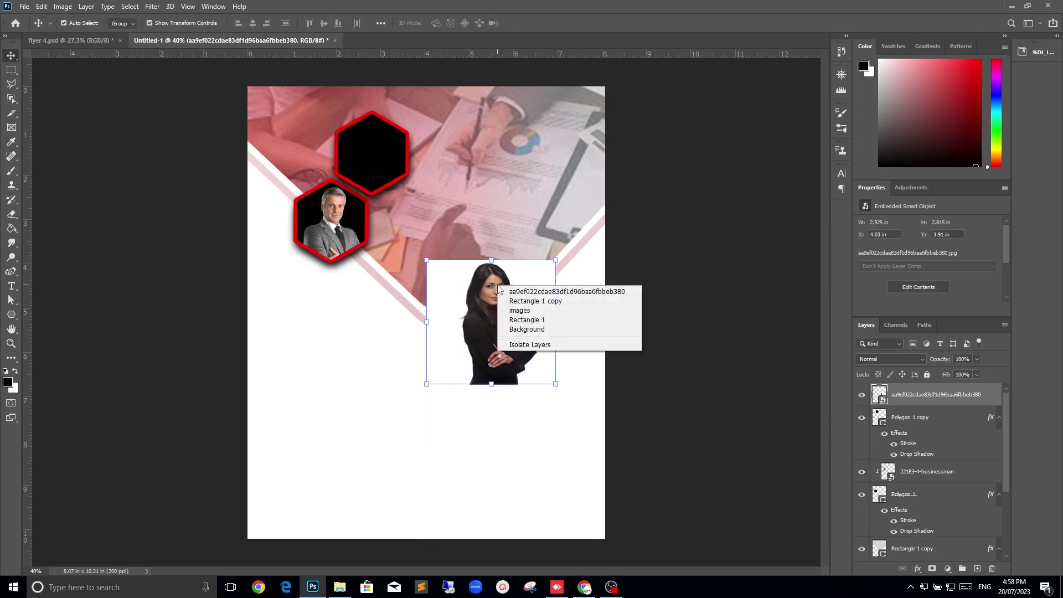
click(481, 305)
drag(555, 321, 287, 325)
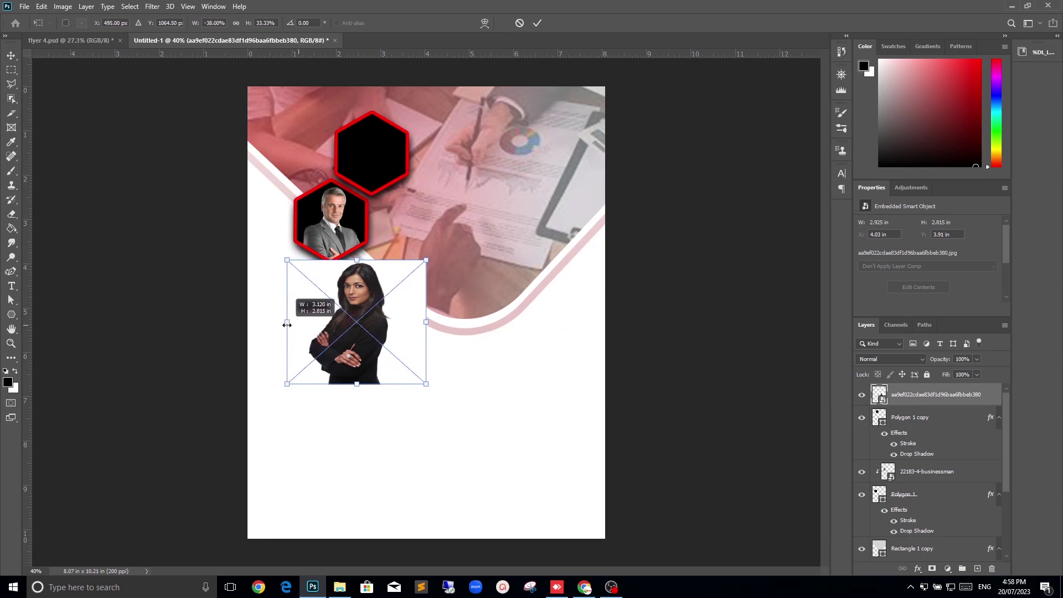
key(Return)
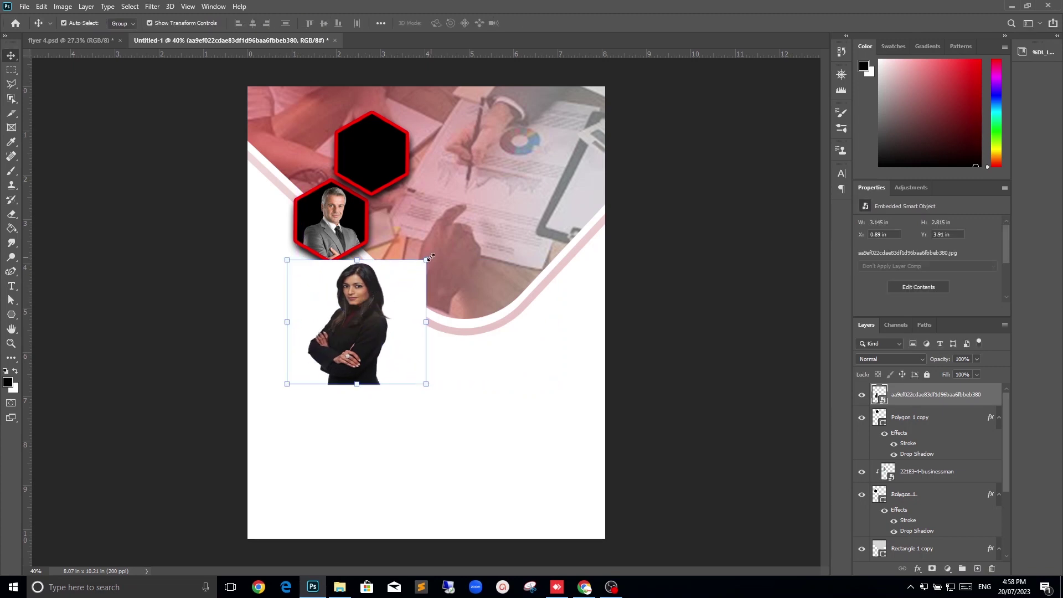
drag(431, 257, 391, 293)
key(Return)
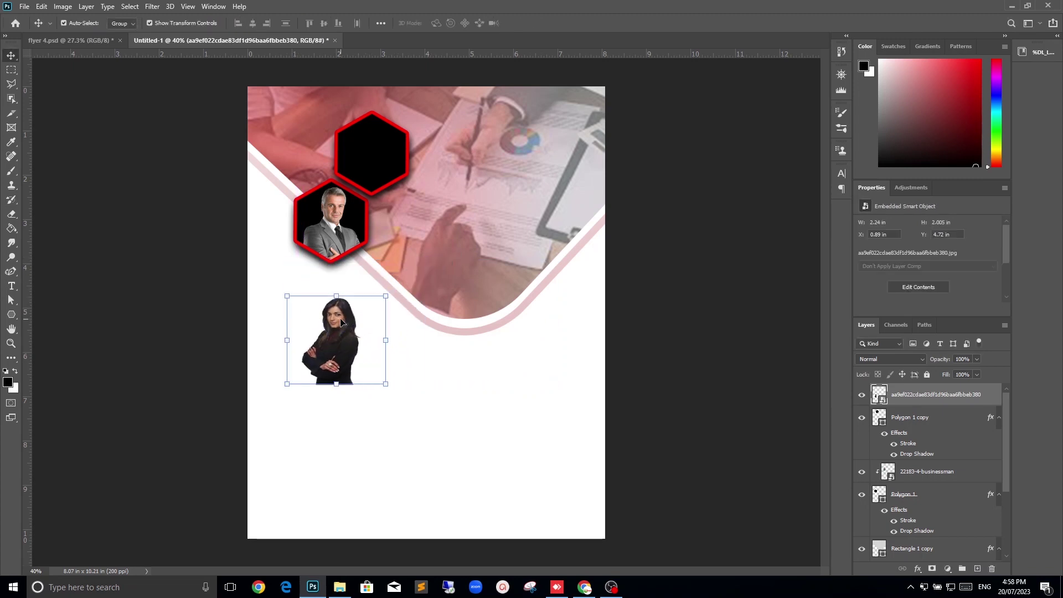
Move the woman photo over the upper hexagon, clip it inside, and adjust its position.
drag(340, 322, 386, 140)
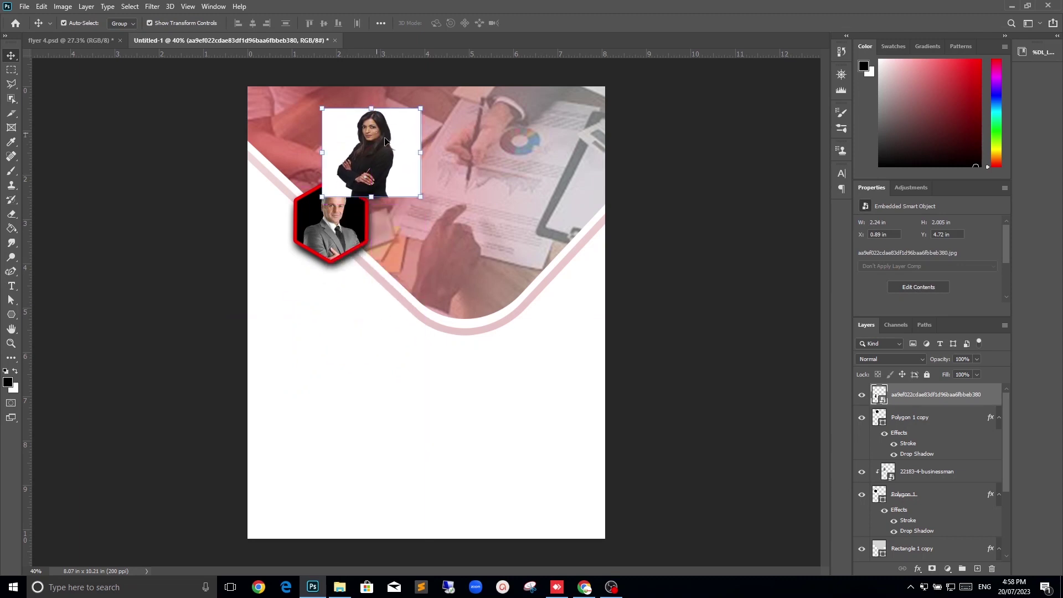
right_click(923, 390)
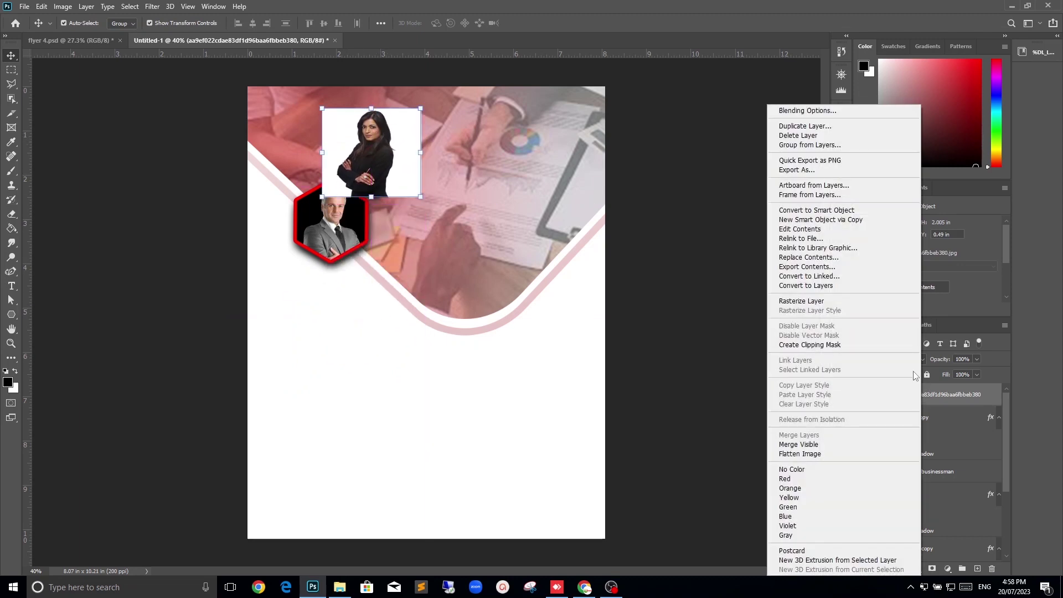
click(842, 349)
drag(377, 145, 657, 108)
scroll(475, 162, up, 2)
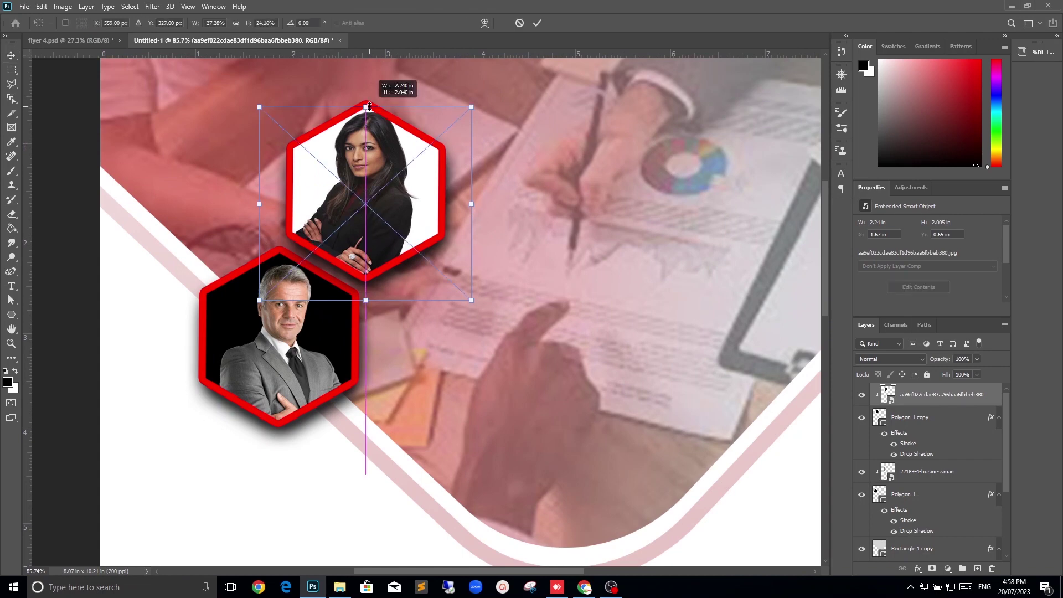
click(641, 202)
scroll(512, 266, down, 3)
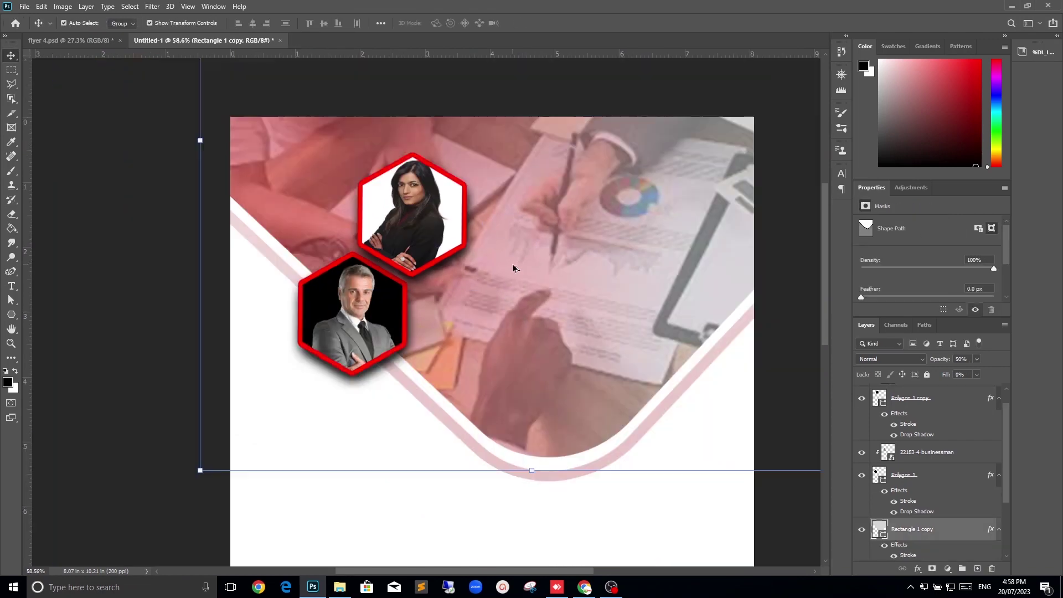
scroll(513, 265, down, 3)
Draw a small six-sided hexagon in the white area below the portraits.
click(546, 407)
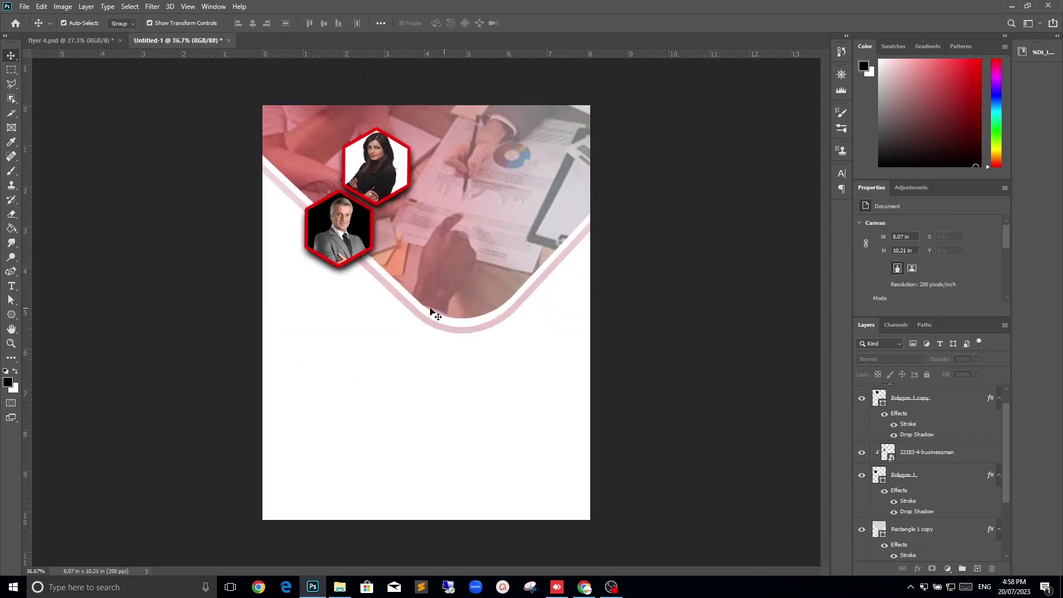
scroll(367, 344, down, 1)
scroll(367, 344, up, 1)
click(11, 314)
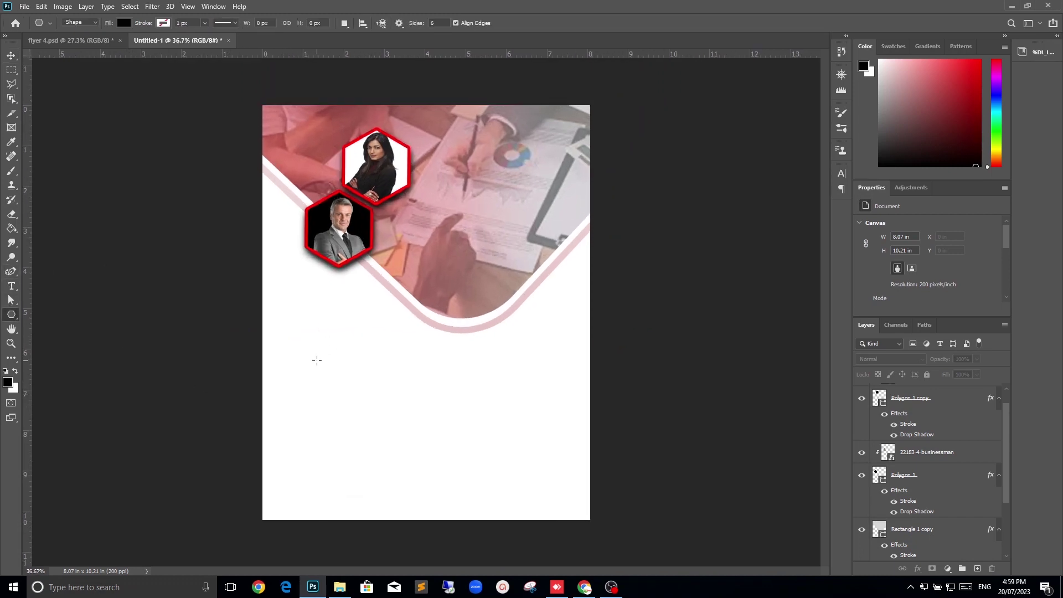
drag(316, 347, 327, 360)
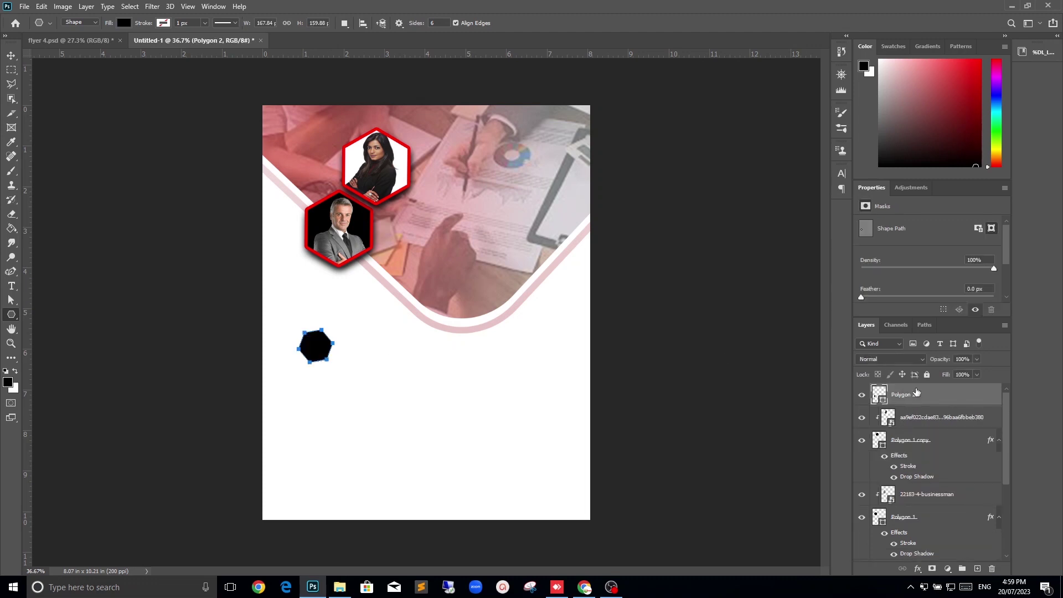
Fill the new hexagon, Polygon 2, with solid red #ff0000, discarding a trial gradient overlay.
double_click(952, 394)
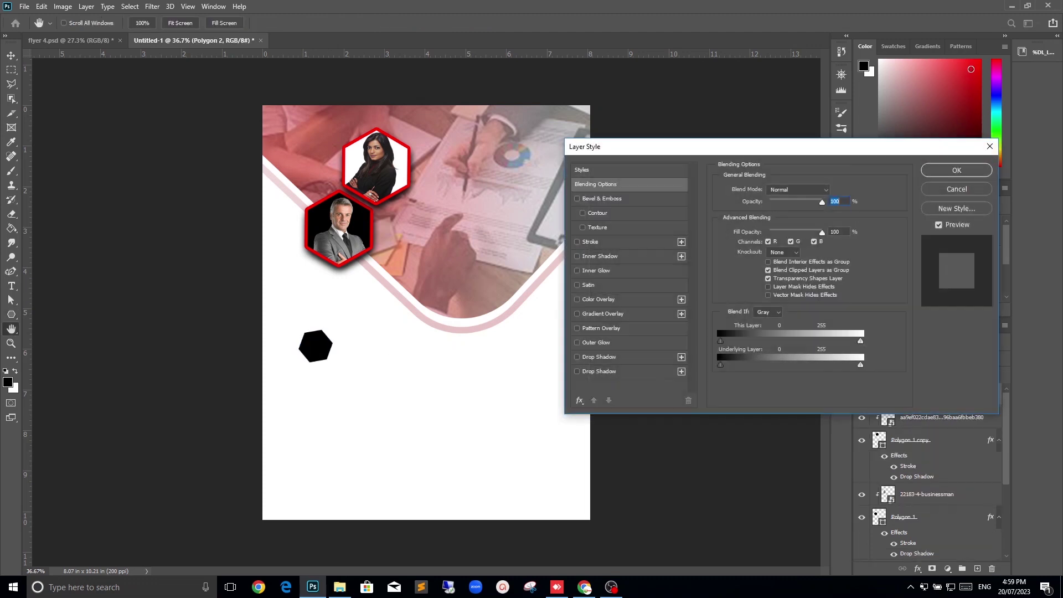
click(974, 61)
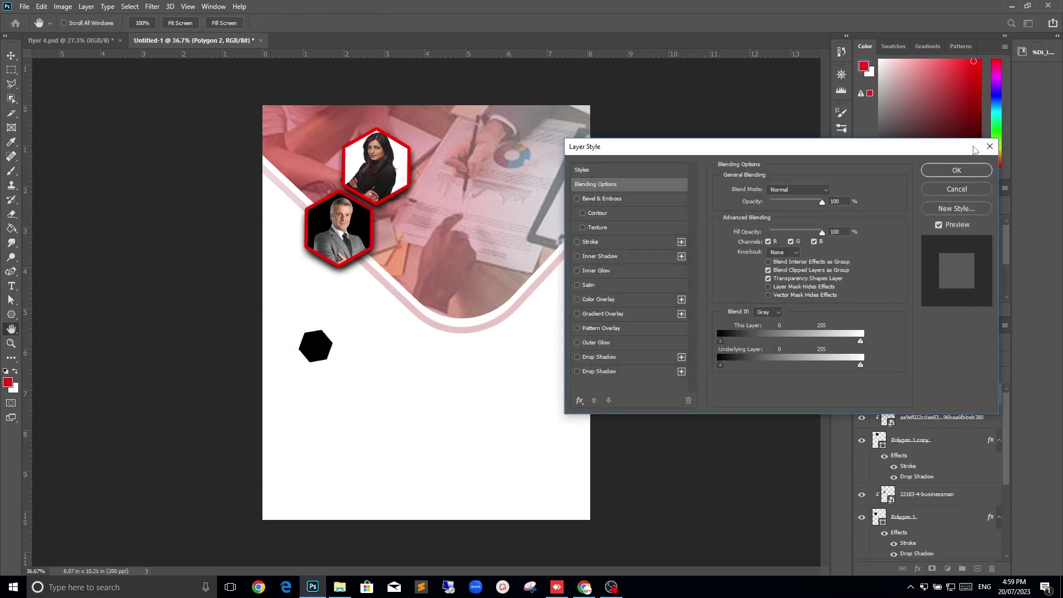
click(631, 314)
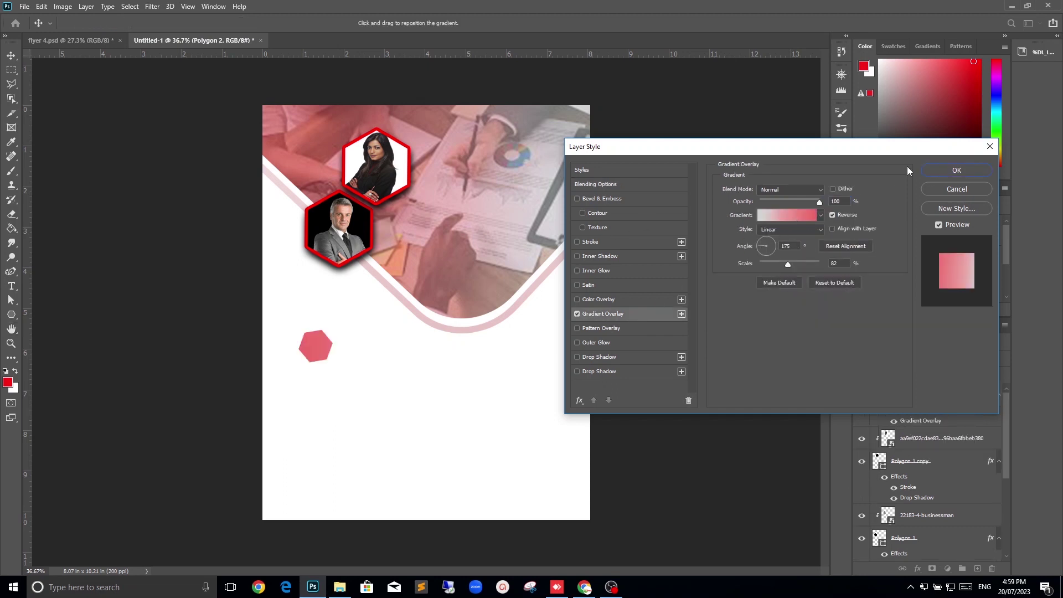
click(941, 194)
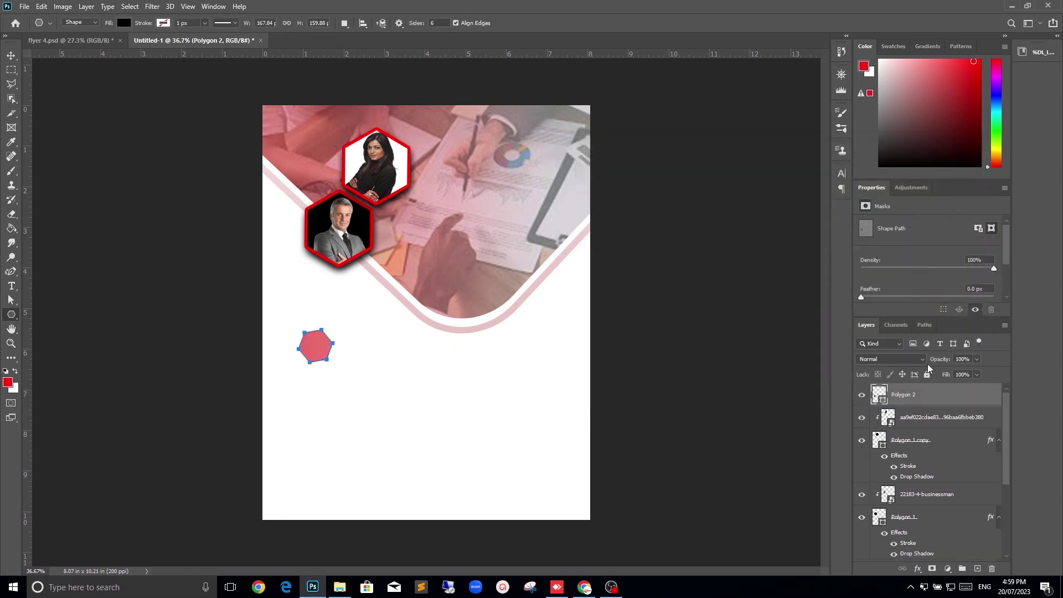
double_click(885, 400)
click(893, 205)
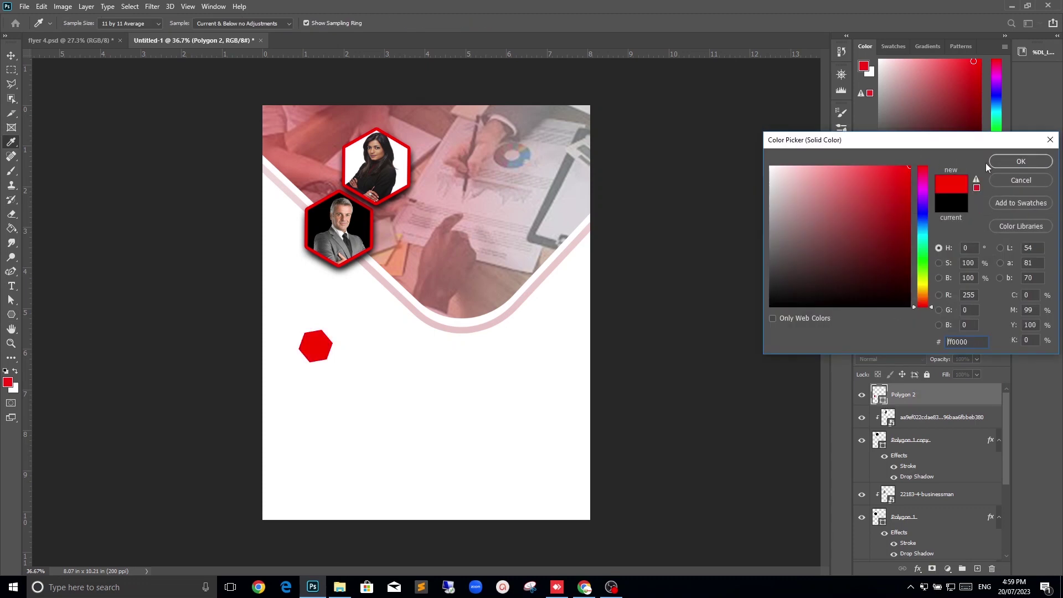
click(1020, 161)
Duplicate the red hexagon and align the copy beside it with a small even gap.
scroll(310, 342, up, 2)
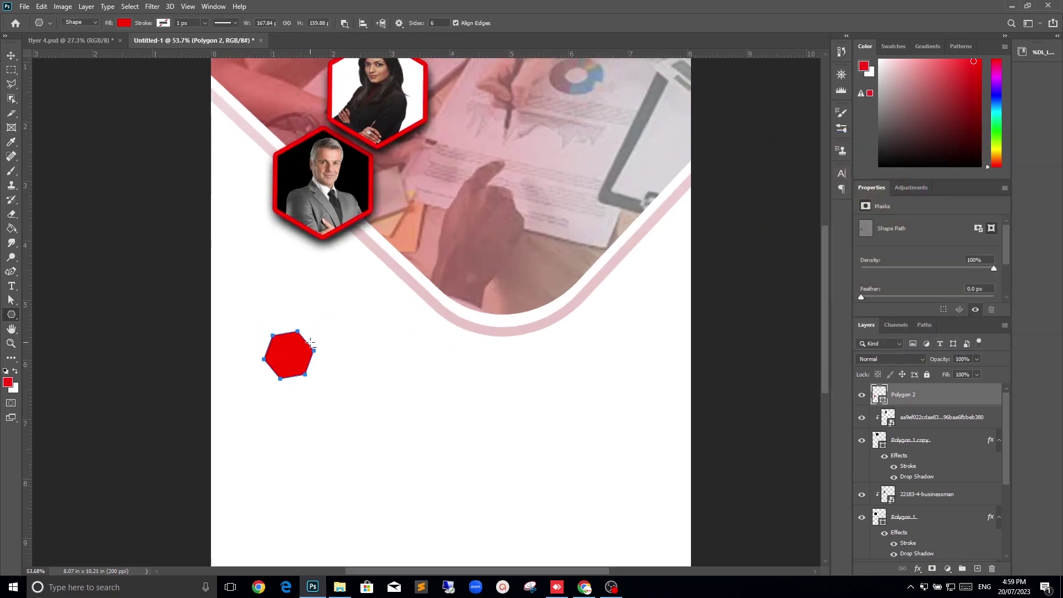
click(10, 55)
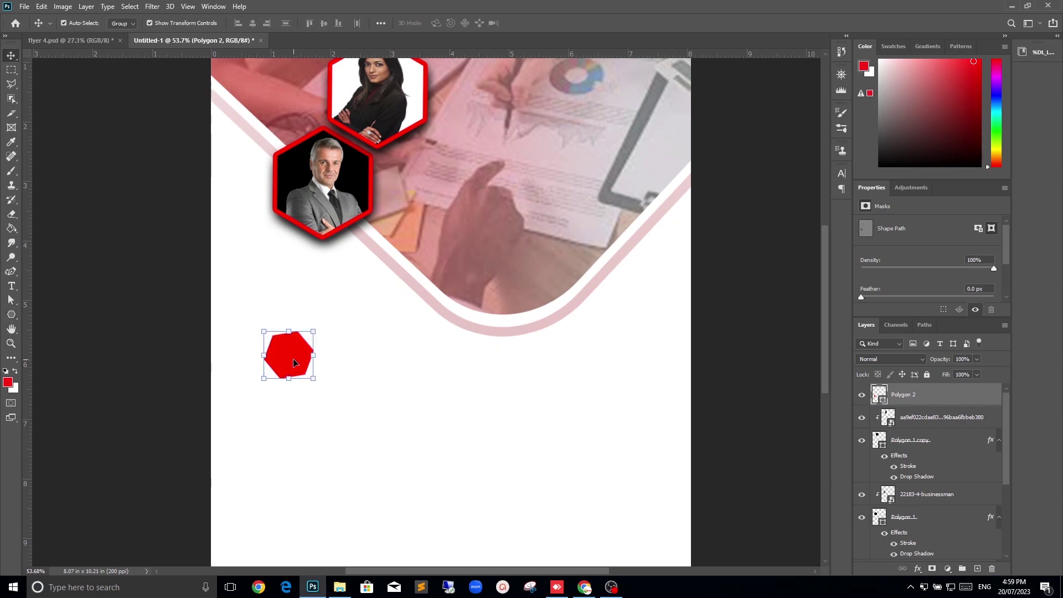
mouse_move(293, 362)
mouse_down()
mouse_move(242, 359)
mouse_move(287, 376)
mouse_up()
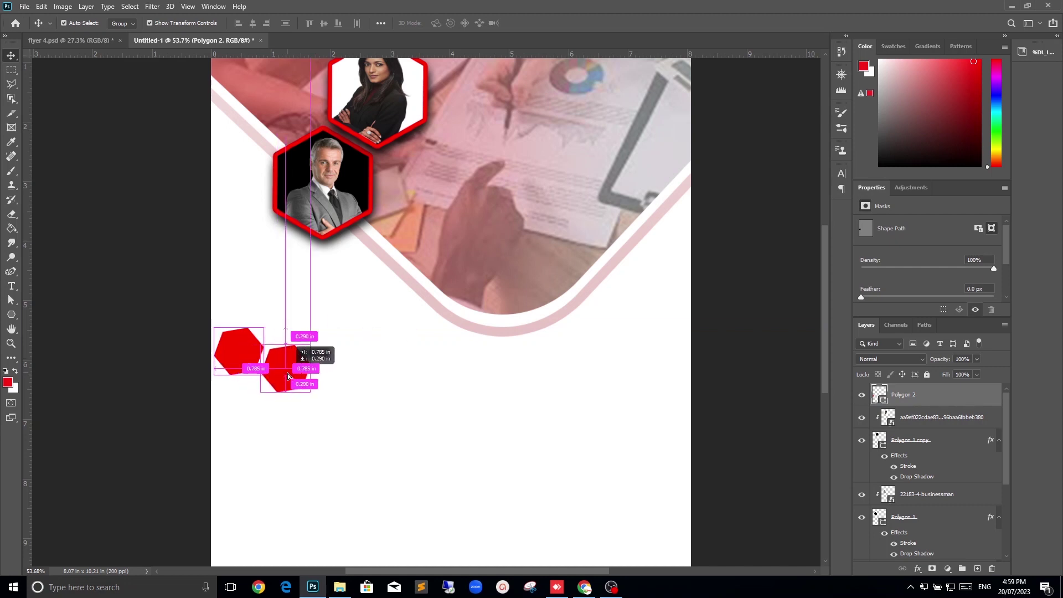
drag(287, 376, 287, 376)
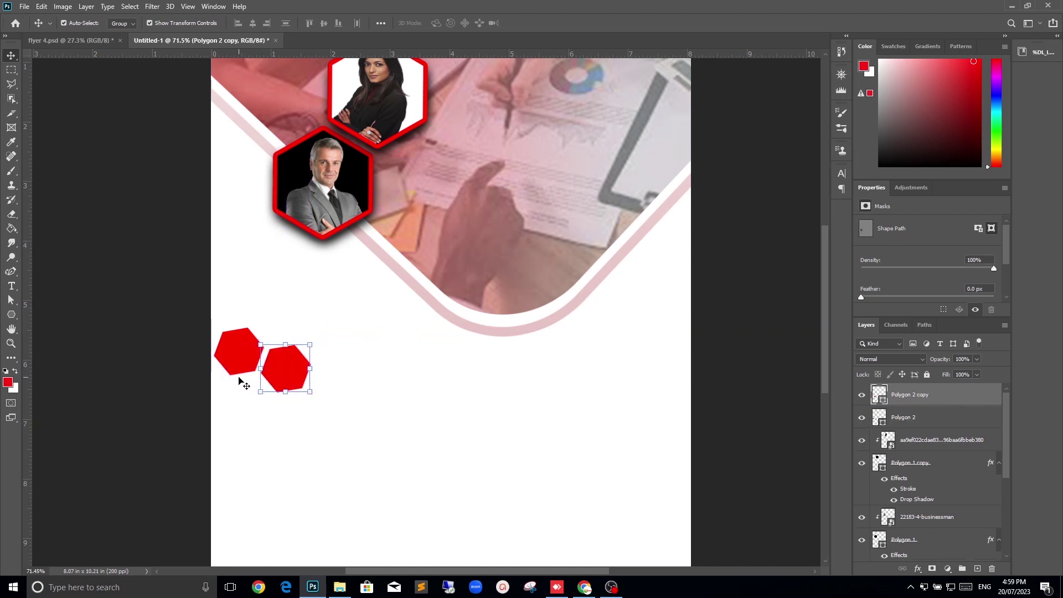
scroll(240, 379, up, 3)
scroll(256, 373, up, 2)
drag(265, 304, 206, 281)
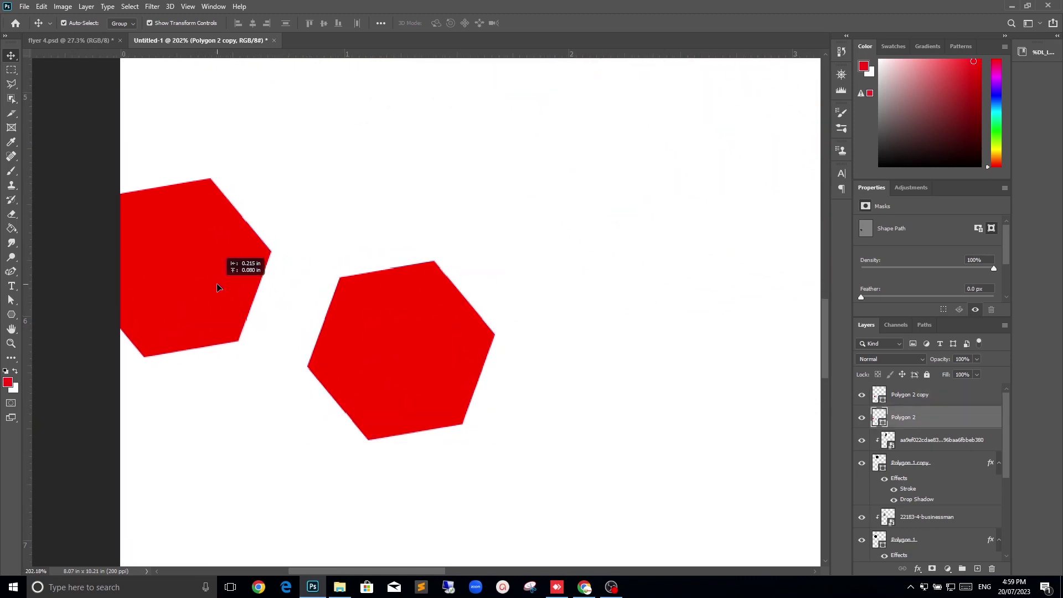
drag(382, 334, 308, 302)
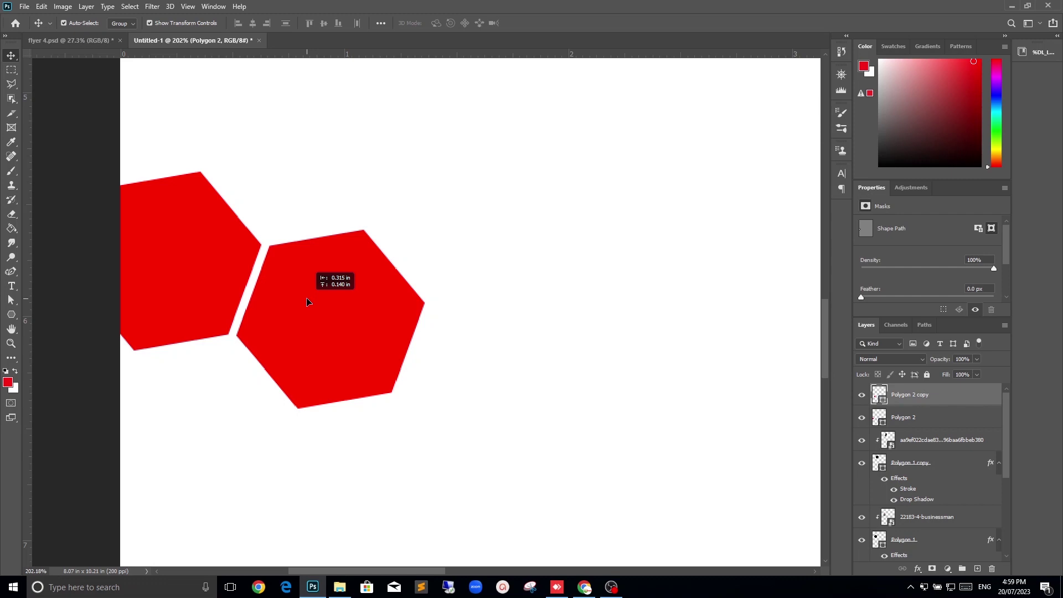
drag(309, 301, 315, 307)
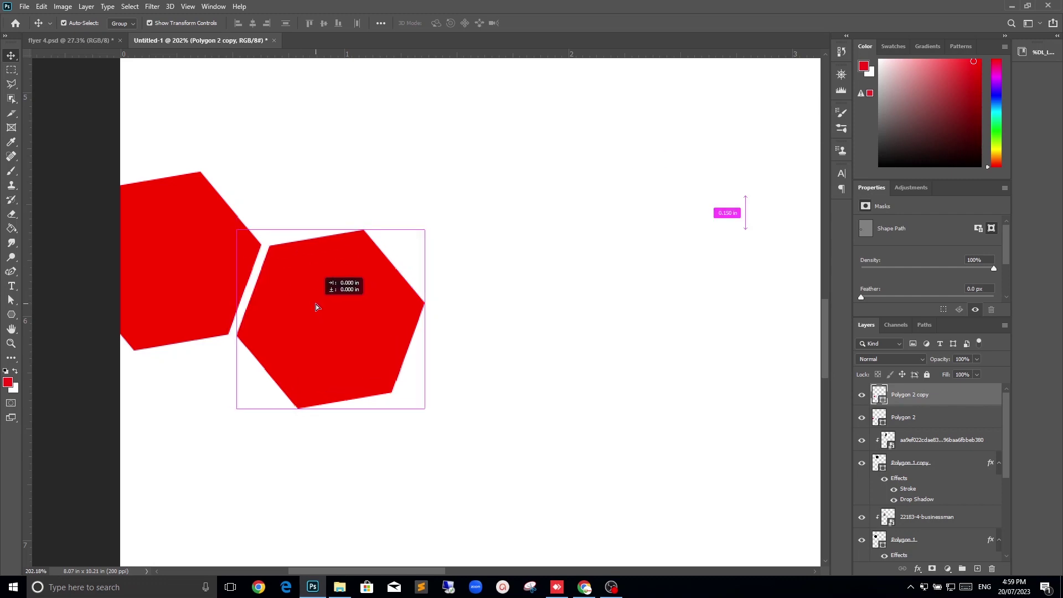
drag(316, 307, 315, 310)
key(Down)
key(Down)
key(Down)
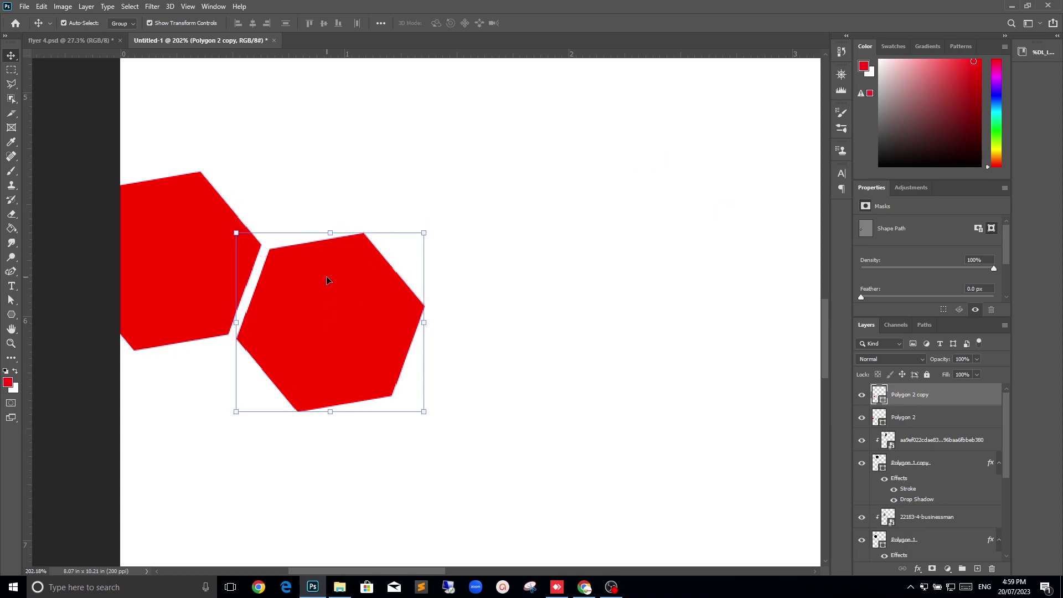
Add a third red hexagon below the first to complete the honeycomb cluster.
drag(344, 287, 208, 395)
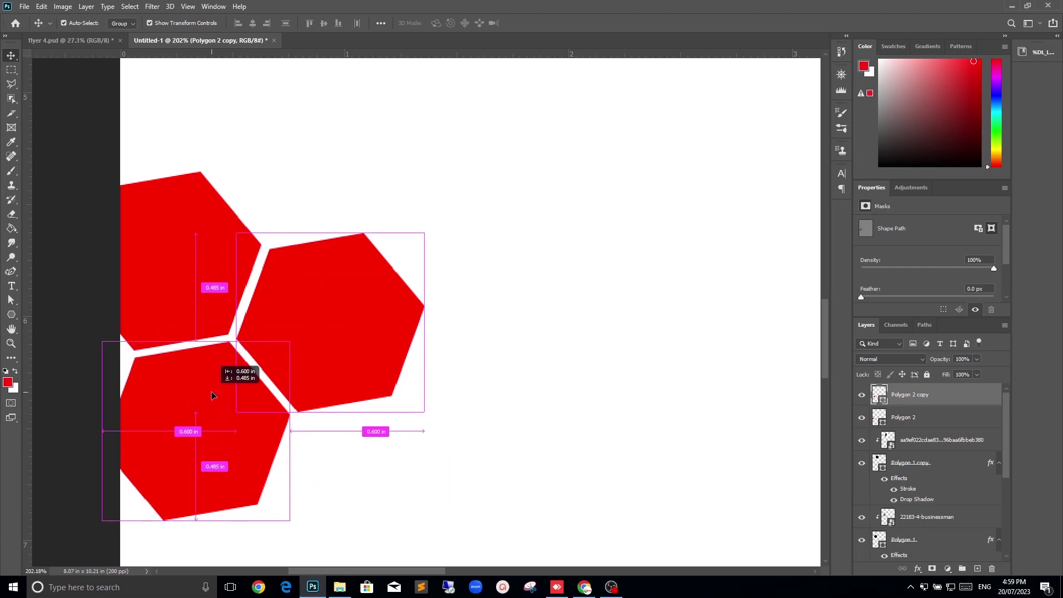
drag(209, 395, 211, 394)
click(477, 252)
Marquee-select just the three red hexagon layers.
scroll(518, 249, down, 10)
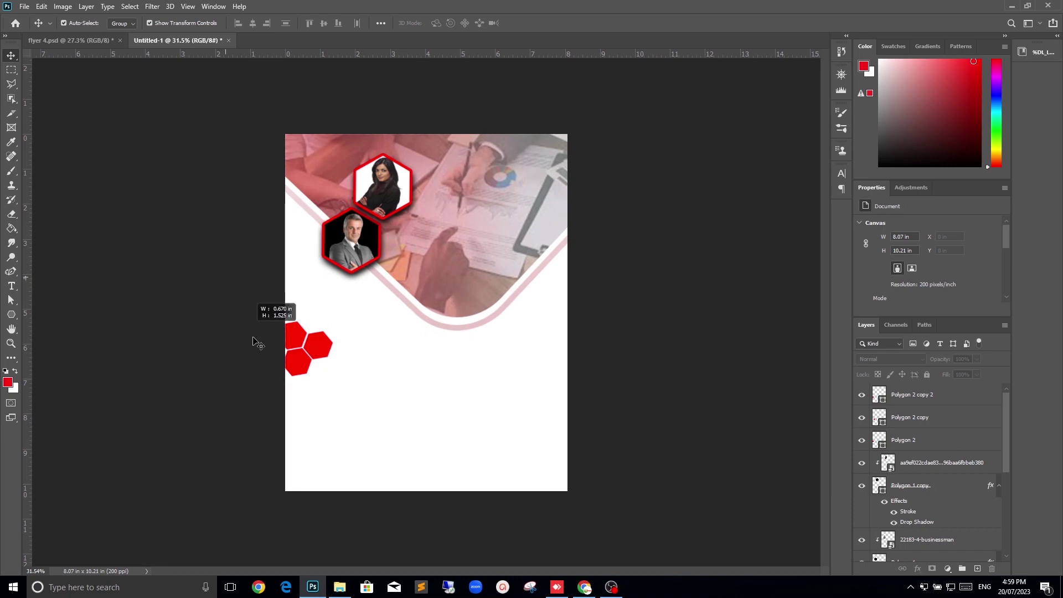
drag(203, 287, 256, 339)
click(230, 383)
drag(251, 410, 343, 310)
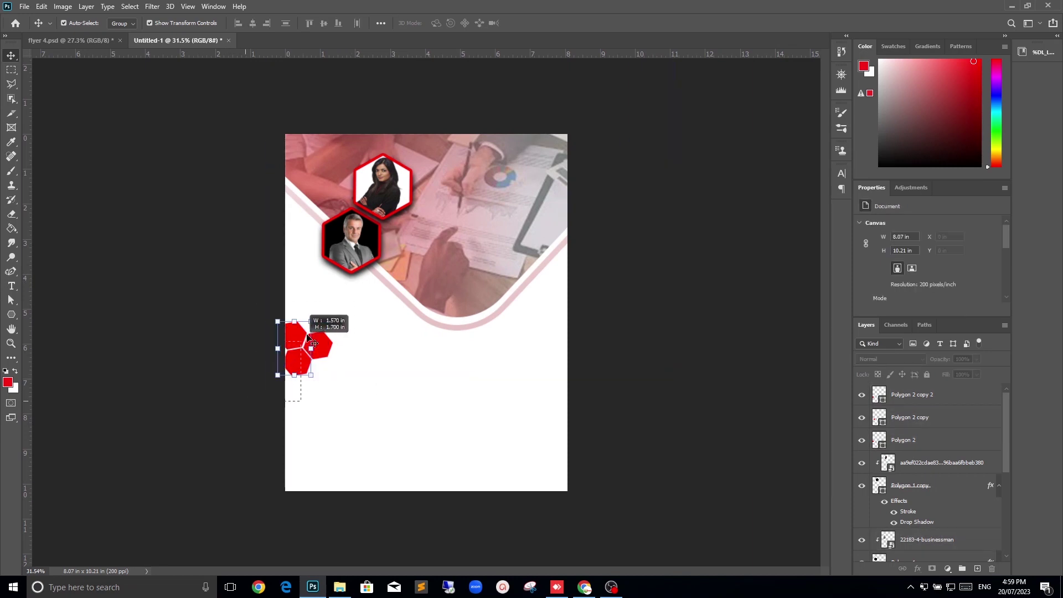
click(242, 415)
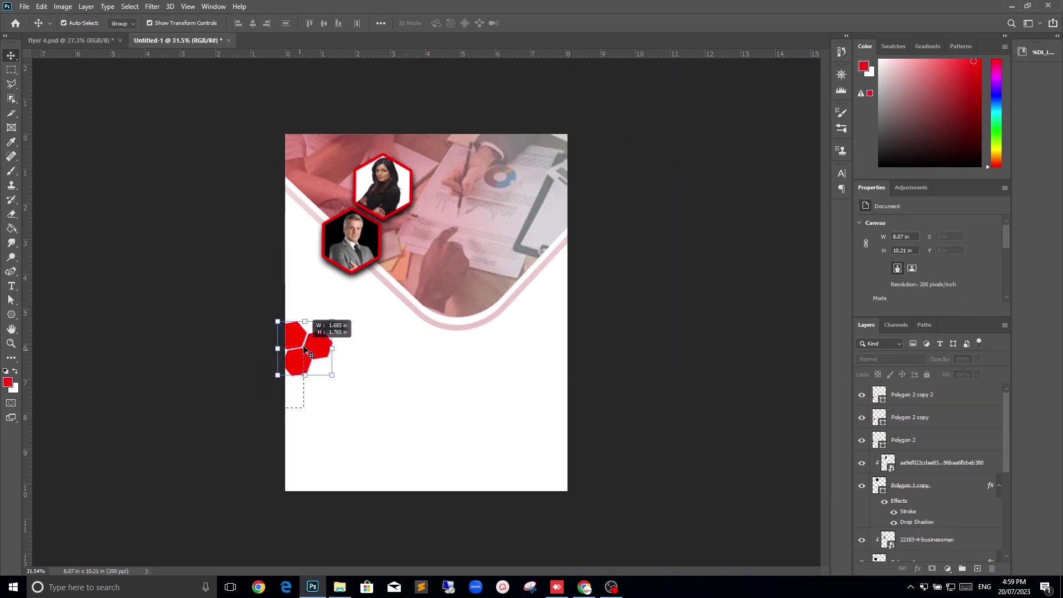
drag(275, 380, 352, 319)
Copy the hexagon cluster to the page's right edge, lower down, and shrink it.
mouse_move(314, 352)
mouse_down()
mouse_move(563, 407)
mouse_move(568, 391)
mouse_move(558, 404)
mouse_up()
key(ctrl+t)
key(Return)
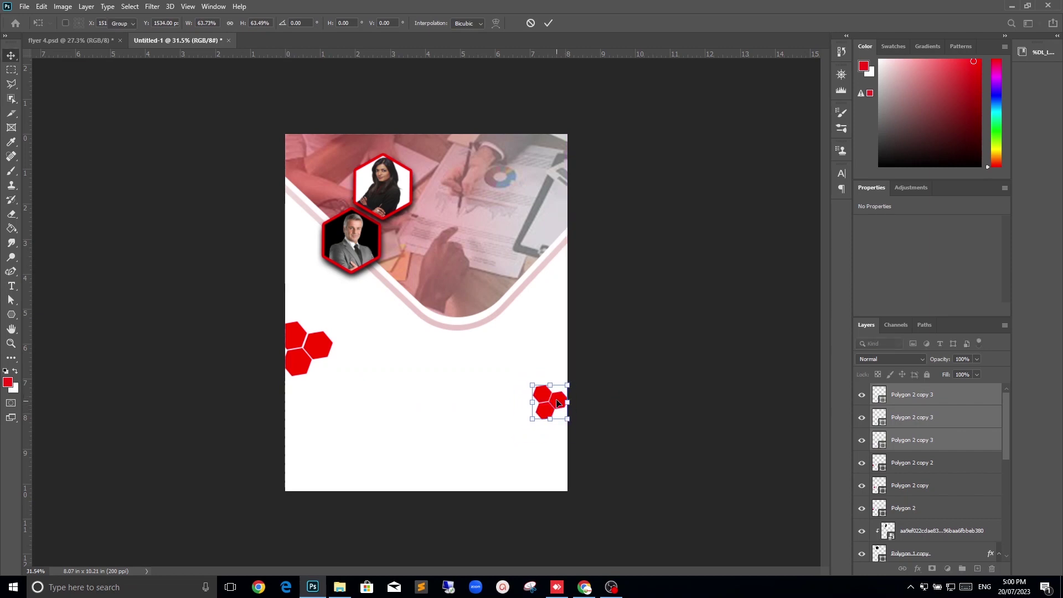
click(621, 366)
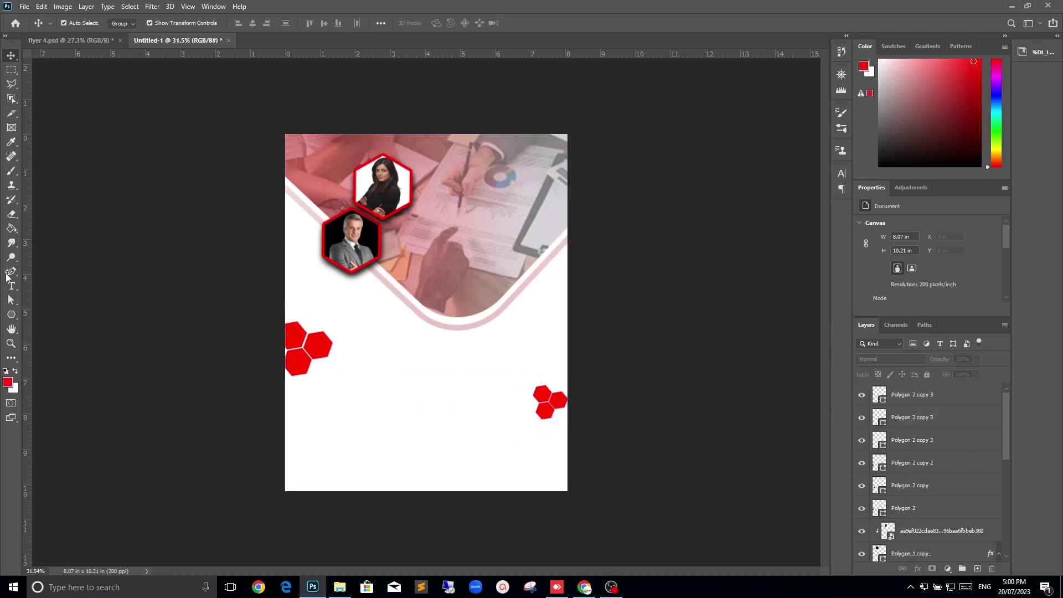
Draw a black rectangle at the page's bottom-left with 150 px rounded corners.
click(14, 318)
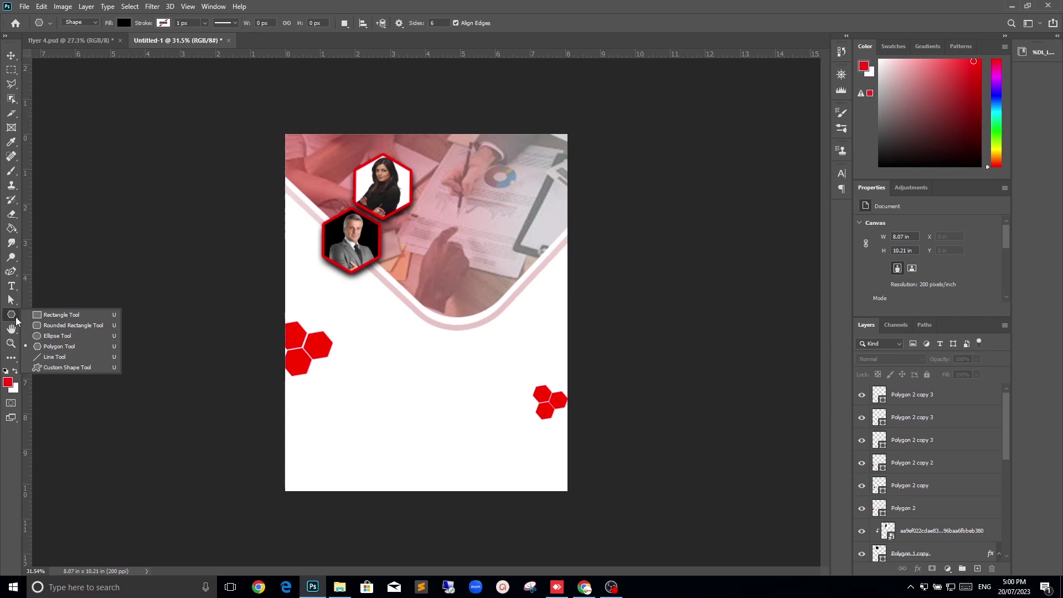
click(45, 315)
drag(224, 441, 403, 530)
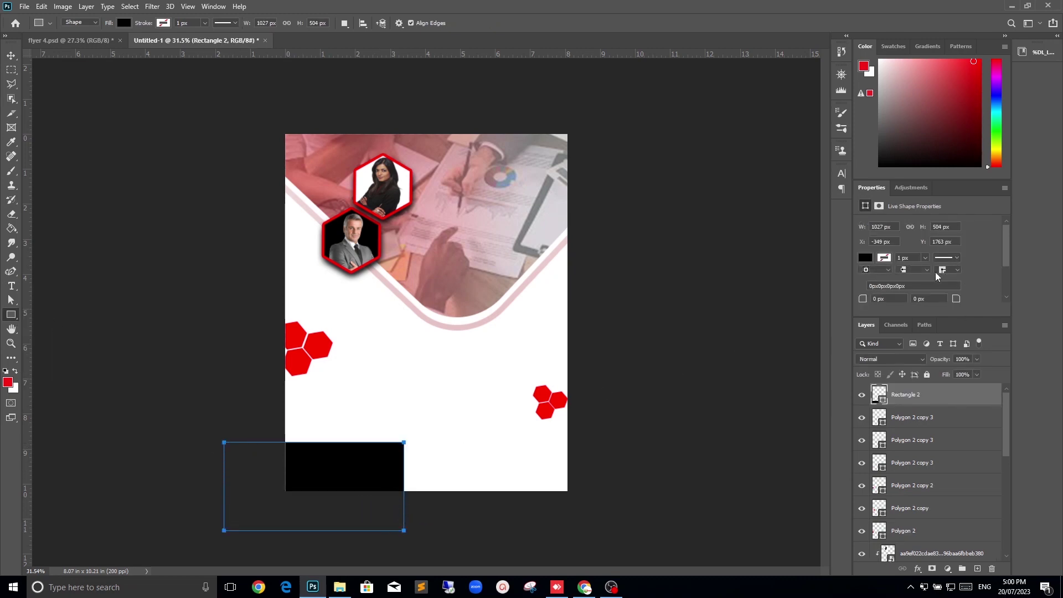
click(914, 299)
text(200)
key(Return)
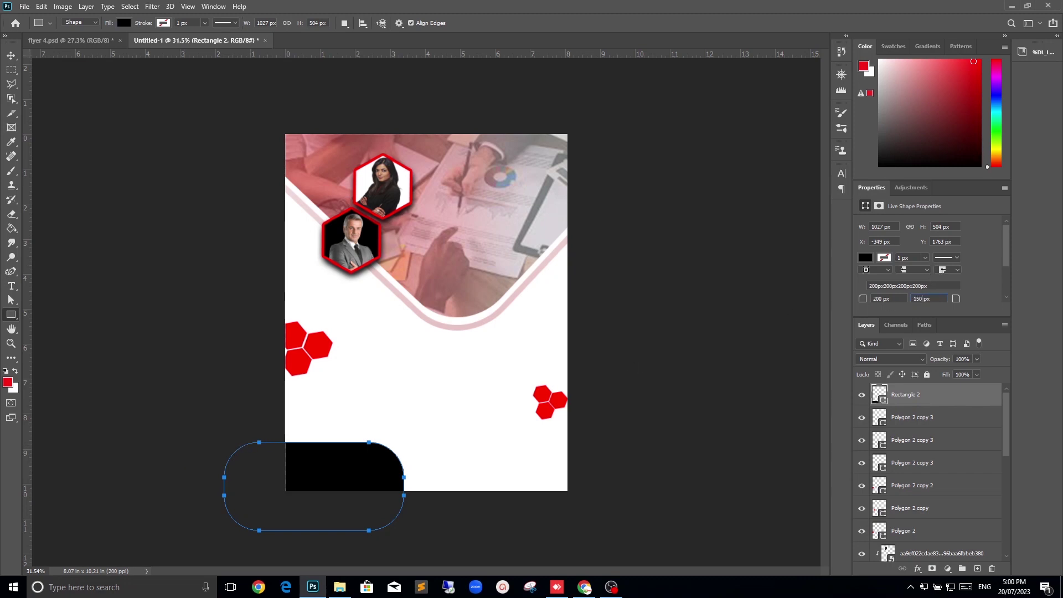
key(Return)
Enlarge the rounded rectangle and tilt it about 32 degrees at the bottom of the page.
click(11, 56)
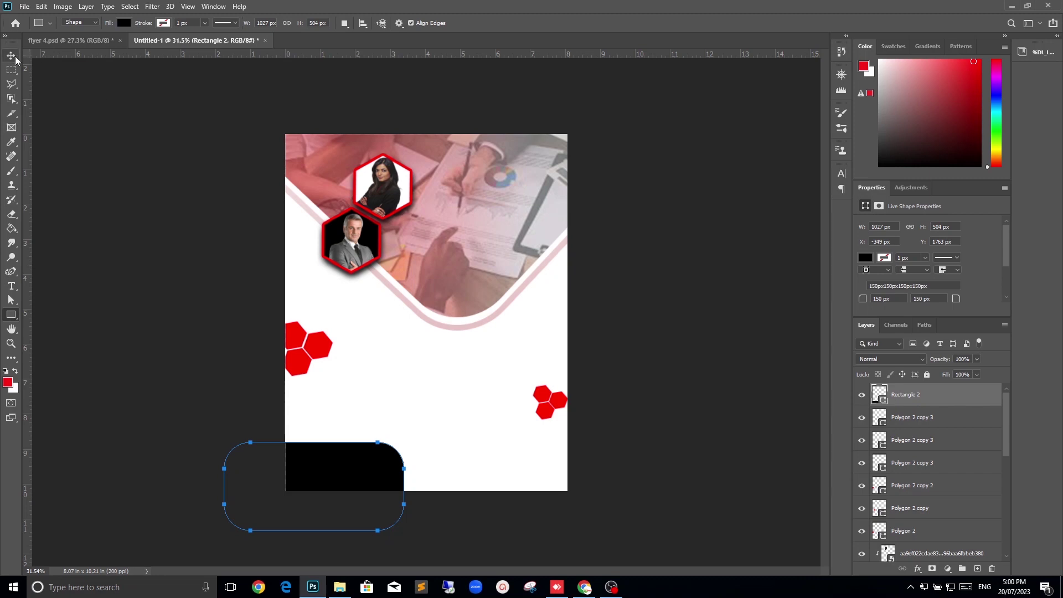
mouse_move(222, 442)
mouse_down()
mouse_move(207, 373)
mouse_move(217, 384)
mouse_up()
key(Return)
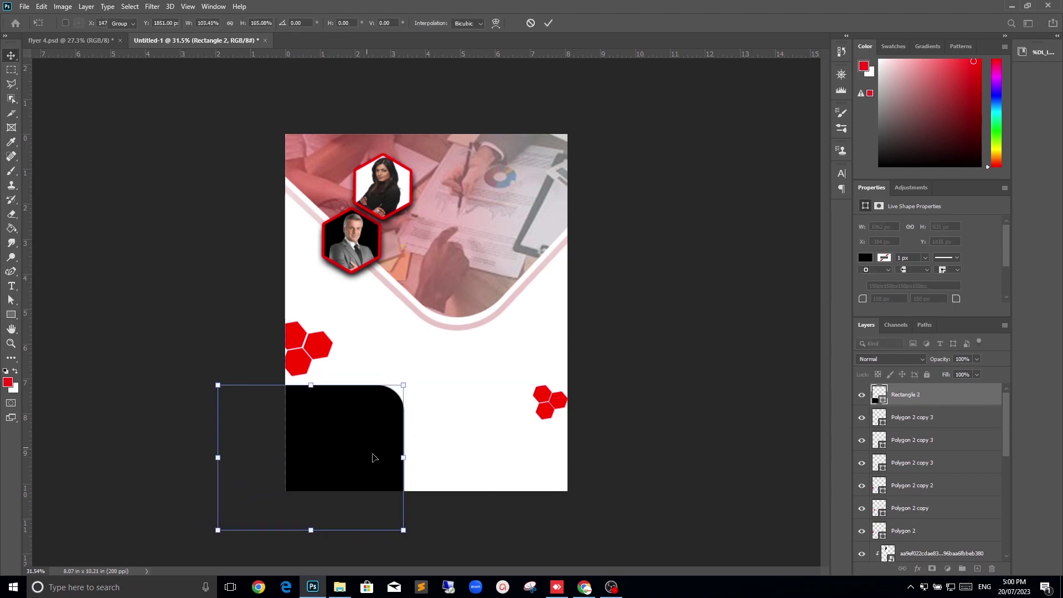
key(ctrl+t)
drag(408, 541, 472, 485)
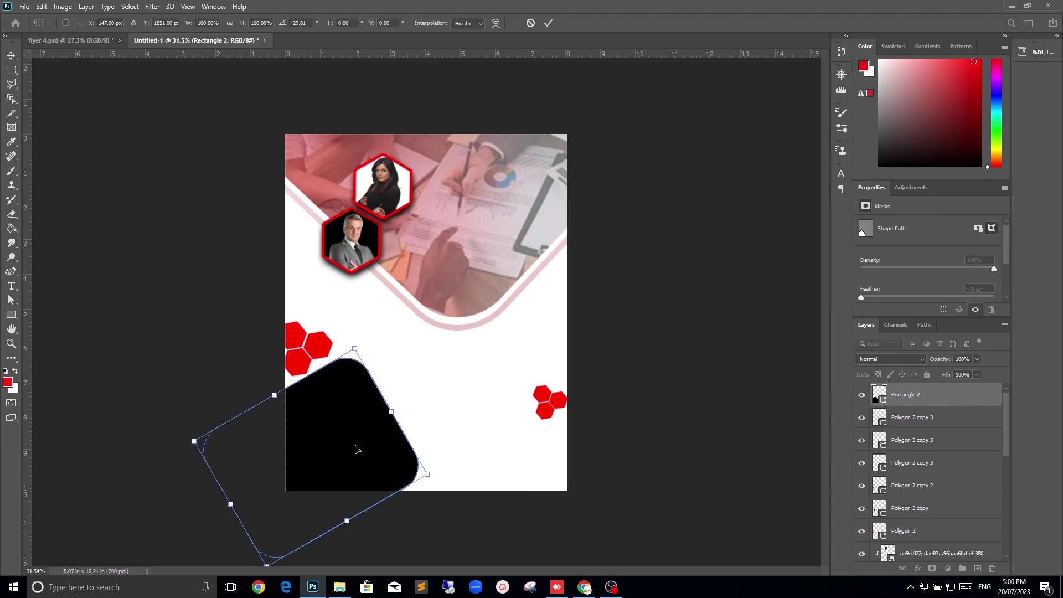
mouse_move(353, 446)
mouse_down()
mouse_move(388, 489)
mouse_move(401, 484)
mouse_up()
drag(486, 515, 498, 505)
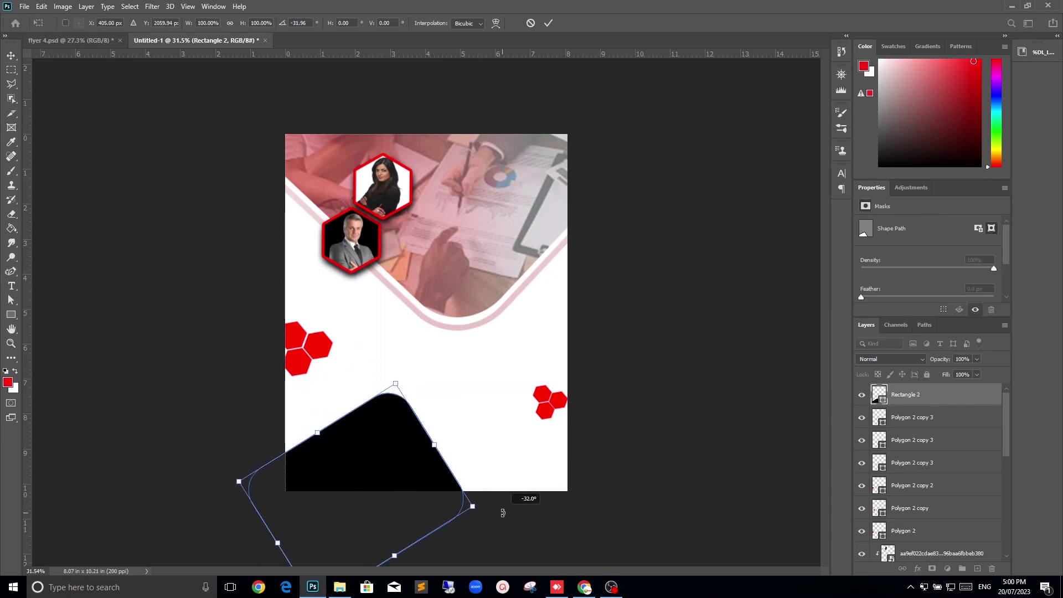
double_click(381, 459)
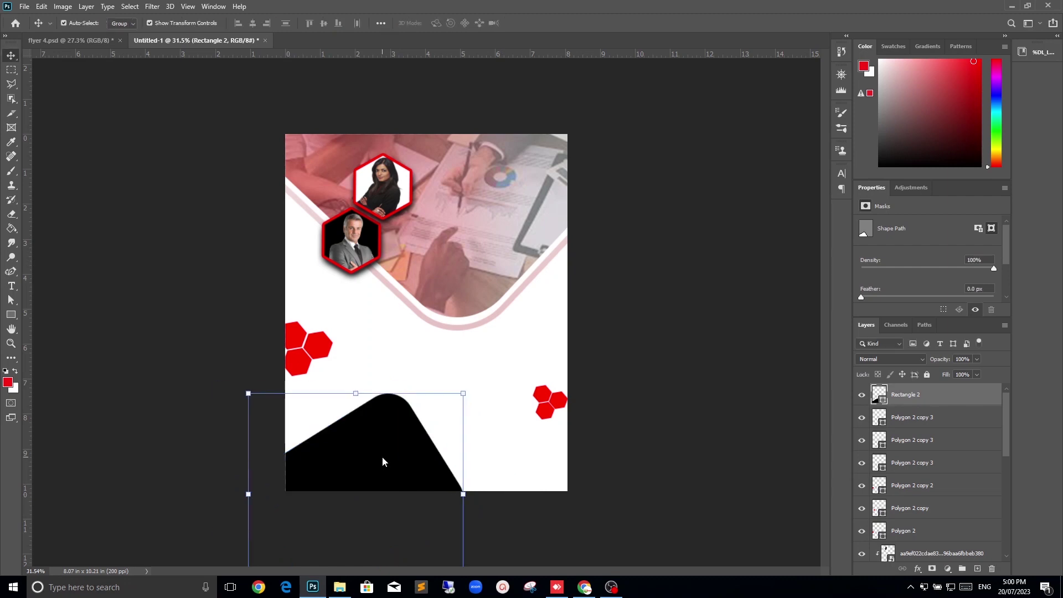
double_click(957, 395)
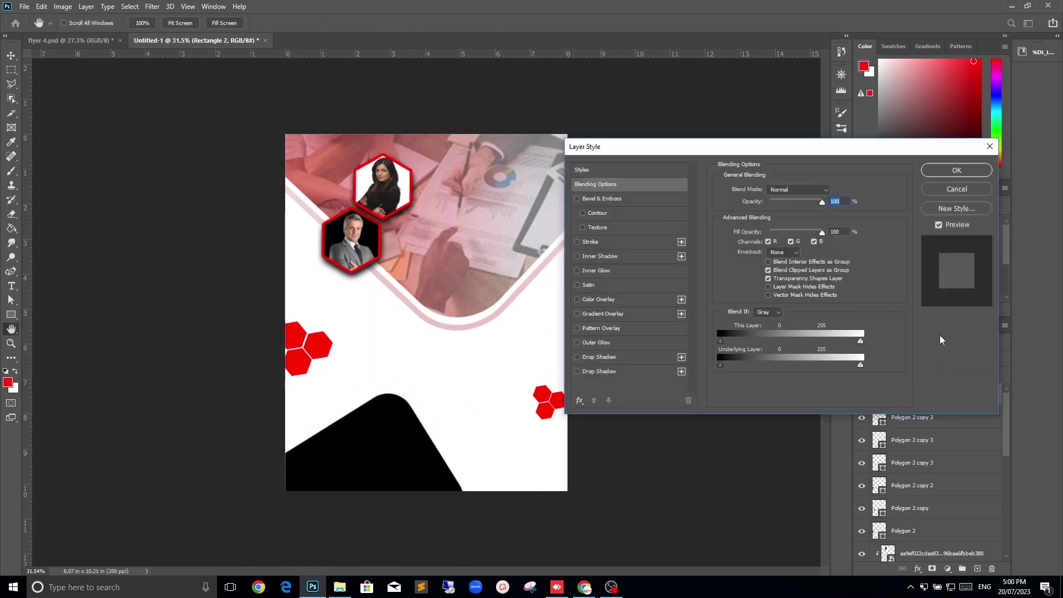
Replace Rectangle 2's black with a muted pink #cc9797 Color Overlay, dropping the trial gradient.
click(637, 317)
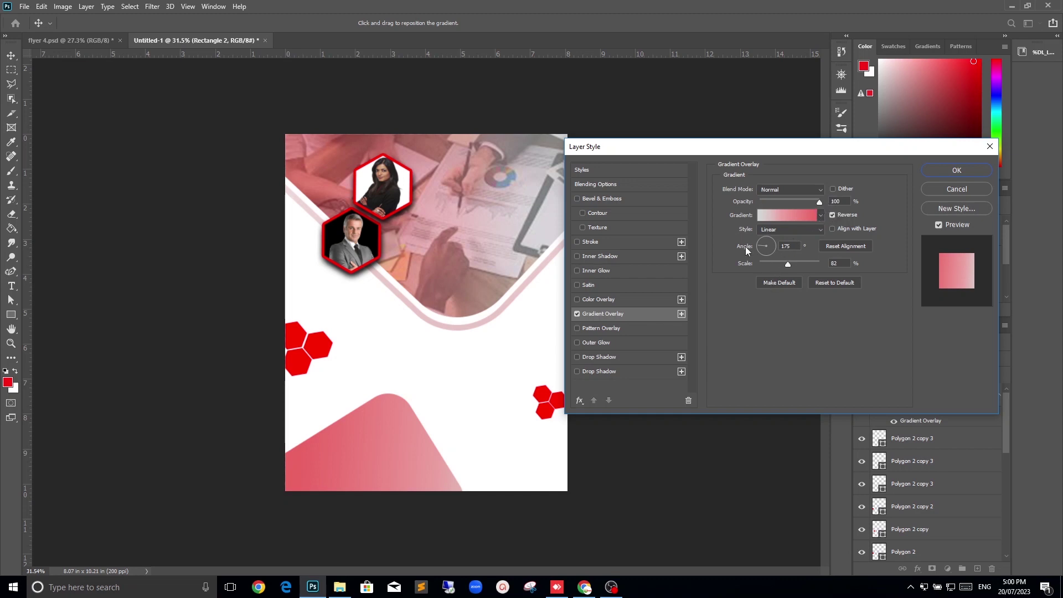
click(576, 313)
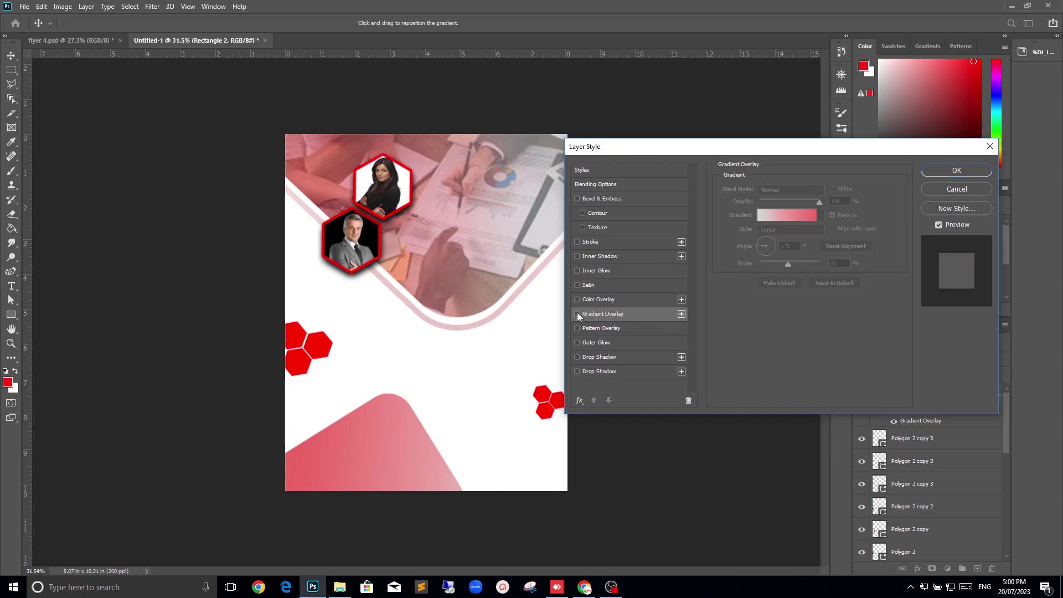
click(598, 299)
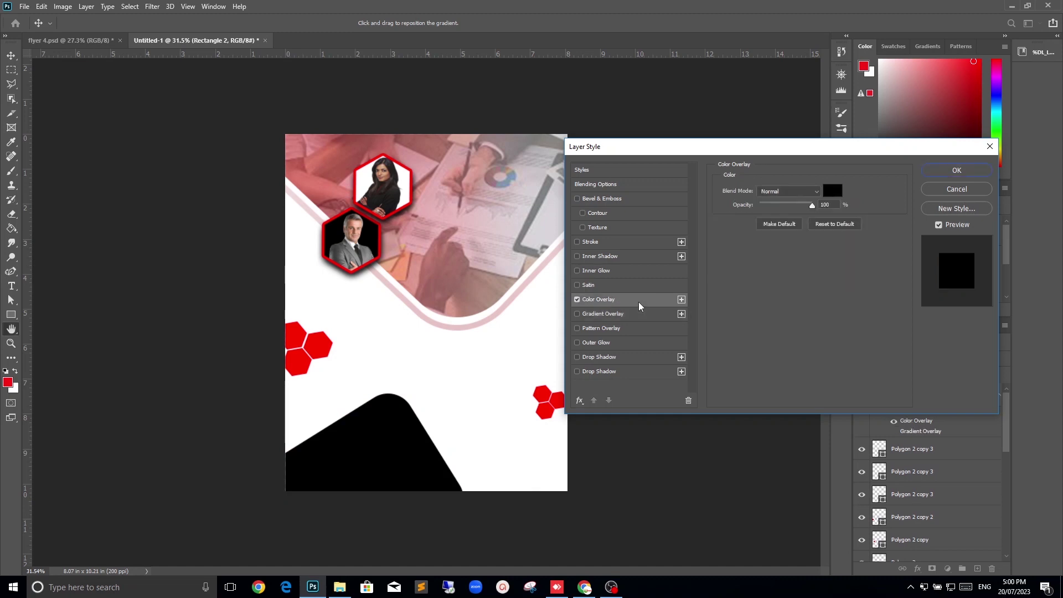
click(832, 191)
drag(781, 236, 805, 194)
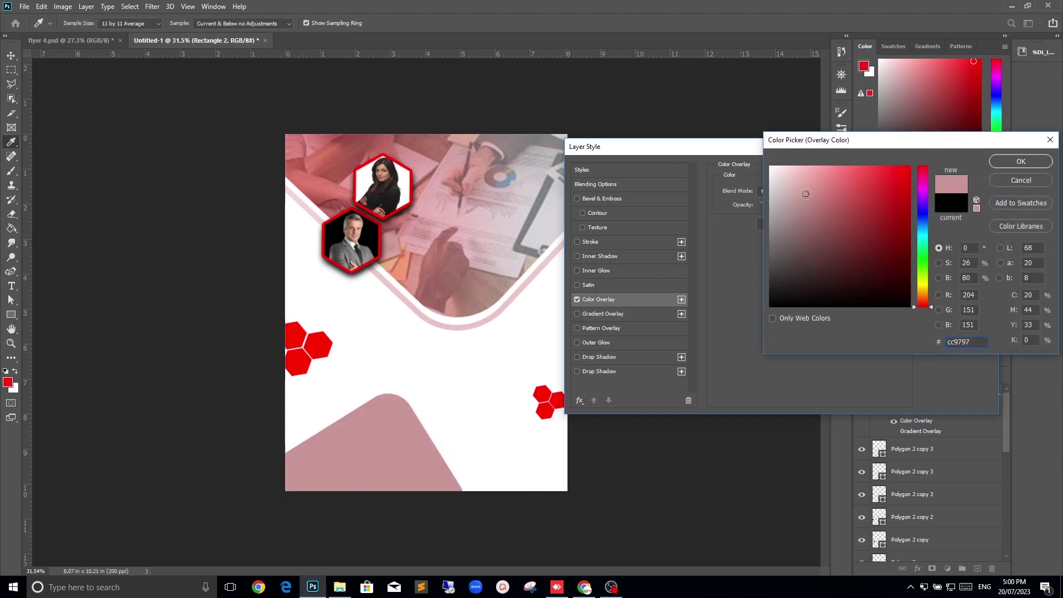
click(1013, 162)
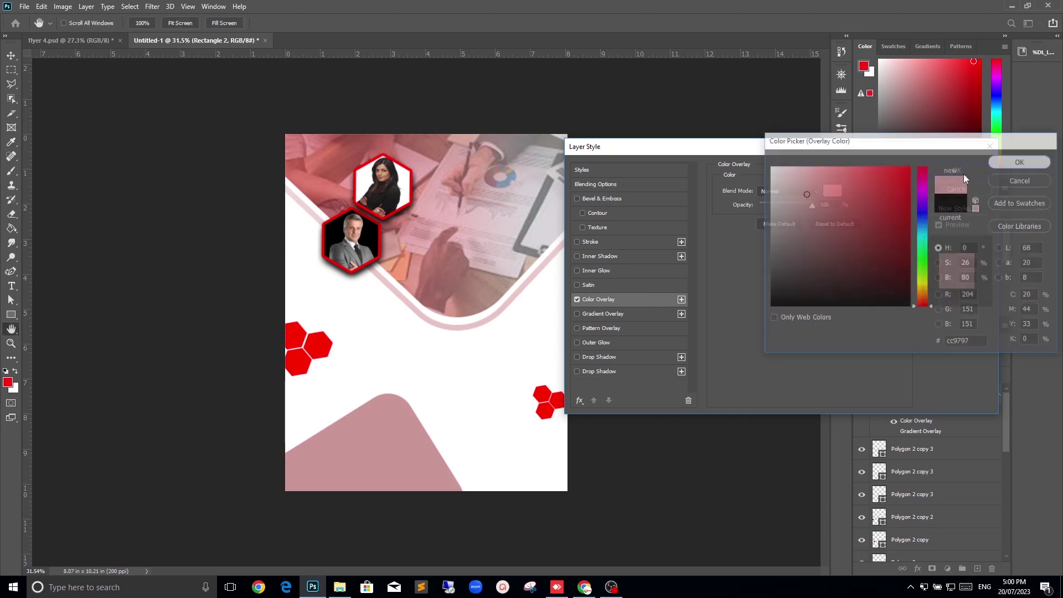
click(957, 171)
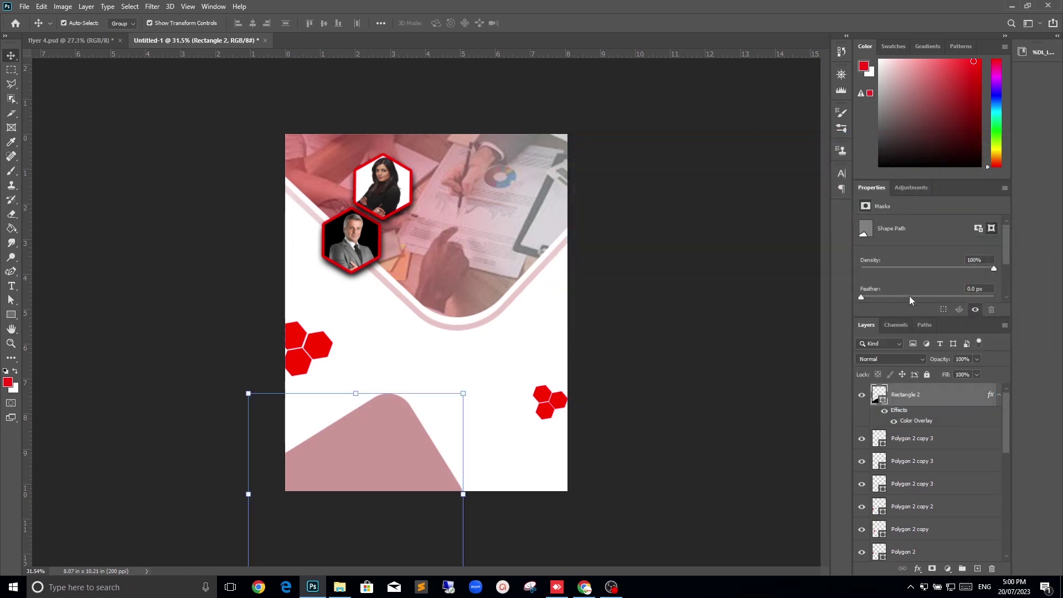
Set Rectangle 2 to 53% opacity and place a duplicate slightly to its right.
click(977, 374)
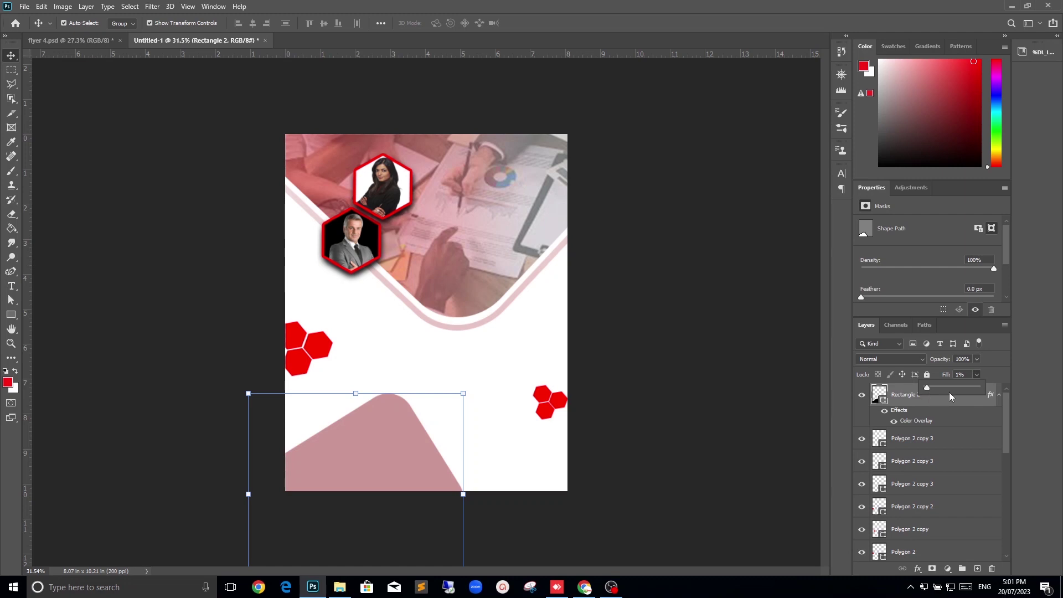
click(977, 359)
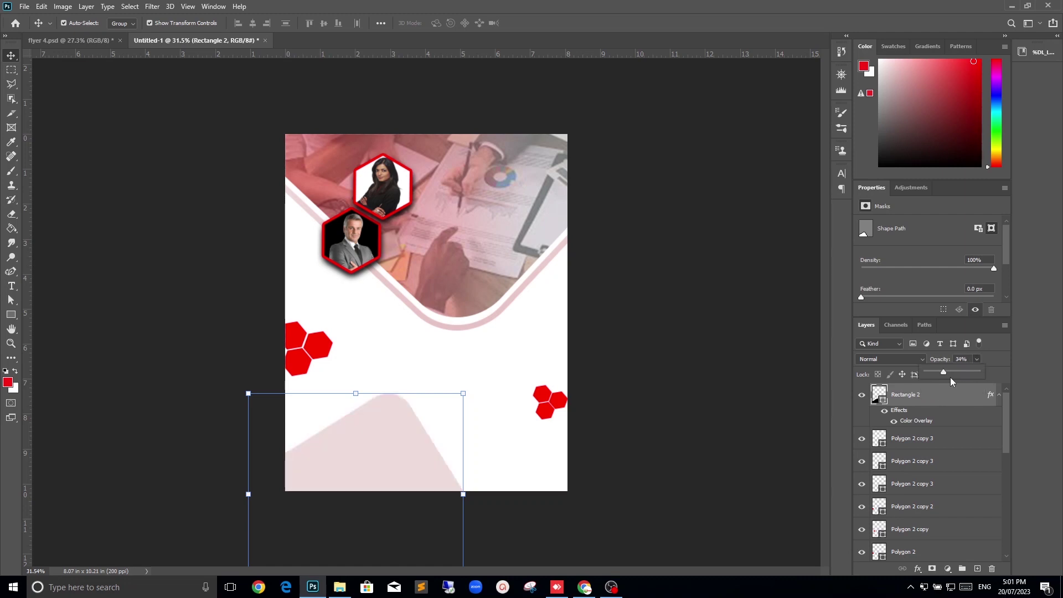
drag(945, 373, 954, 372)
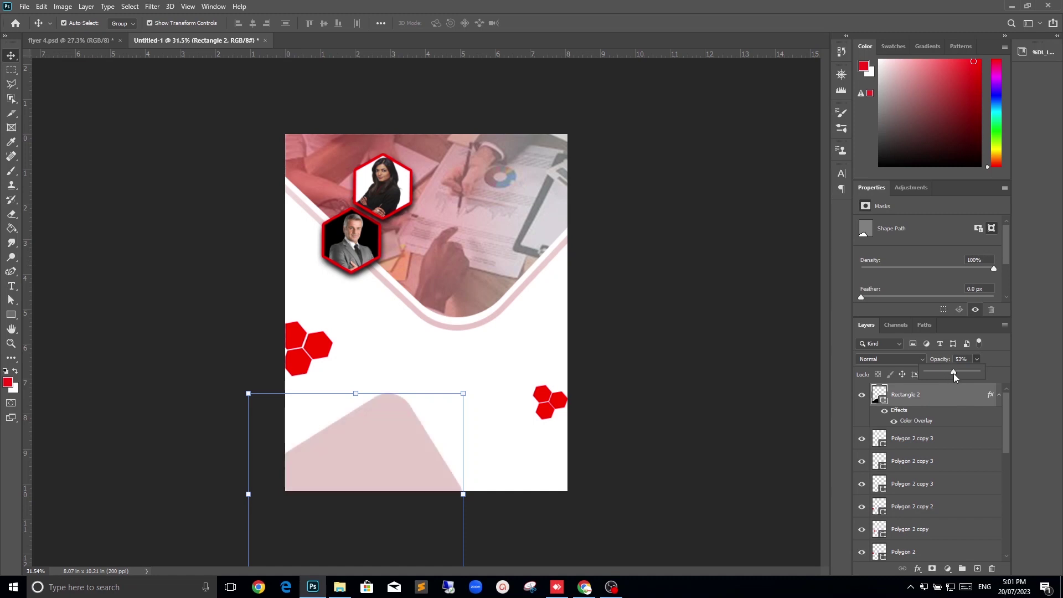
click(1006, 360)
click(994, 362)
drag(401, 431, 425, 429)
Add a third pink shape copy, rotated about 102°, on the flyer's right edge.
click(600, 387)
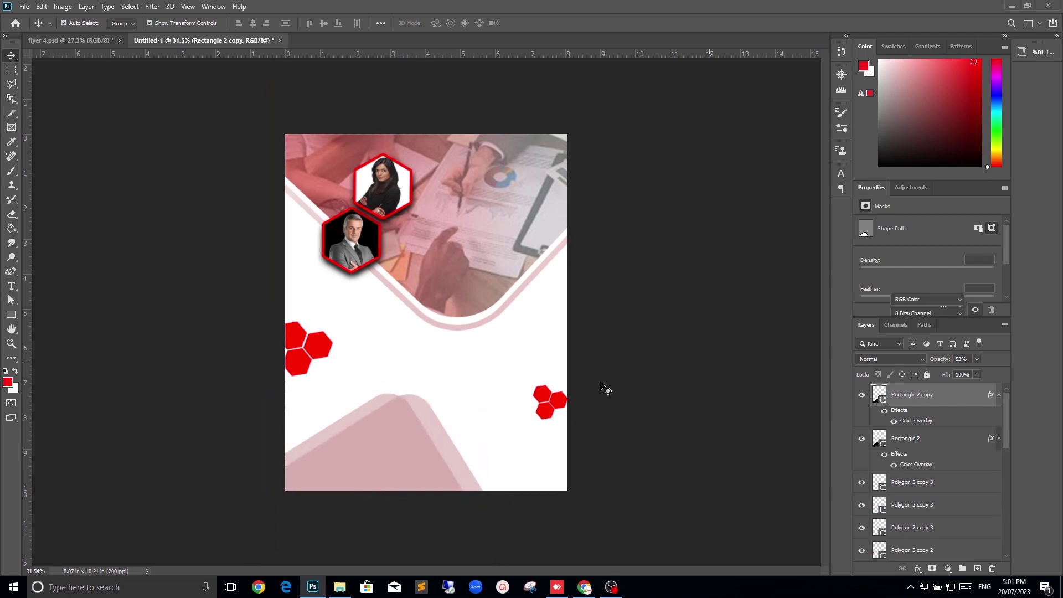
click(406, 451)
drag(399, 463, 568, 346)
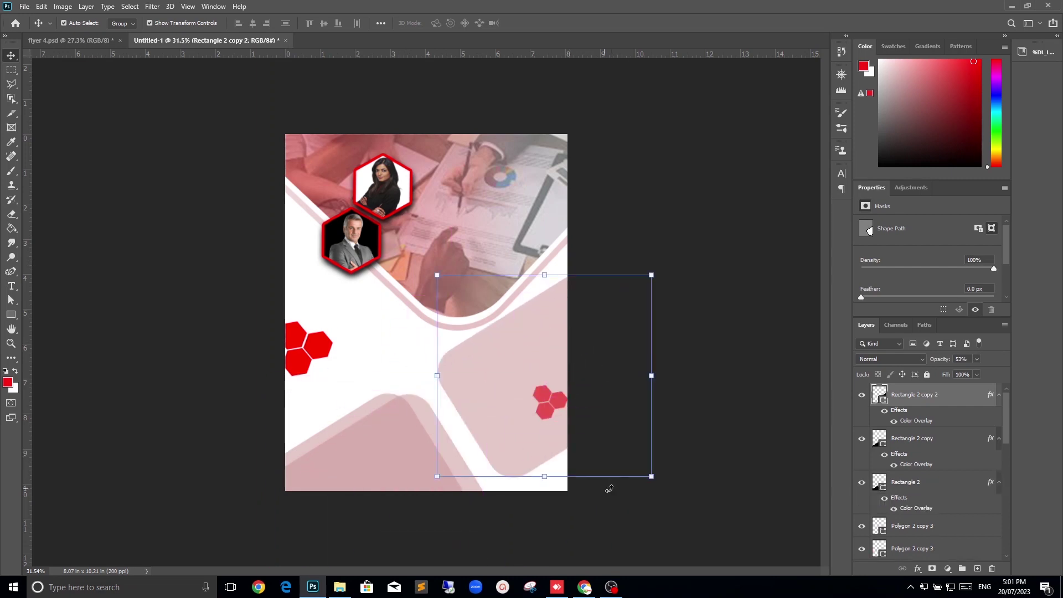
drag(663, 489, 581, 230)
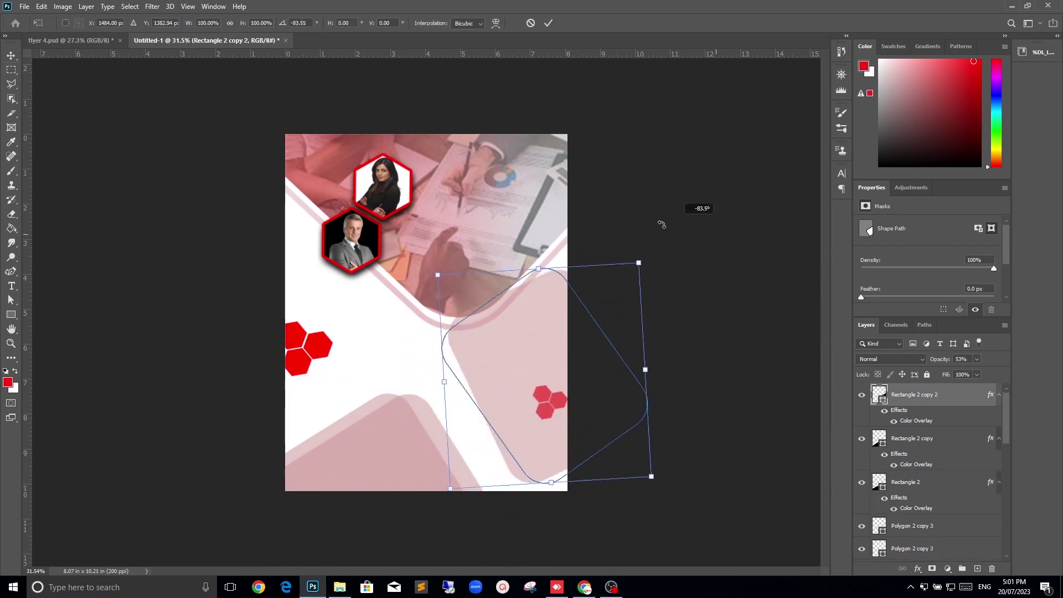
drag(518, 377, 628, 326)
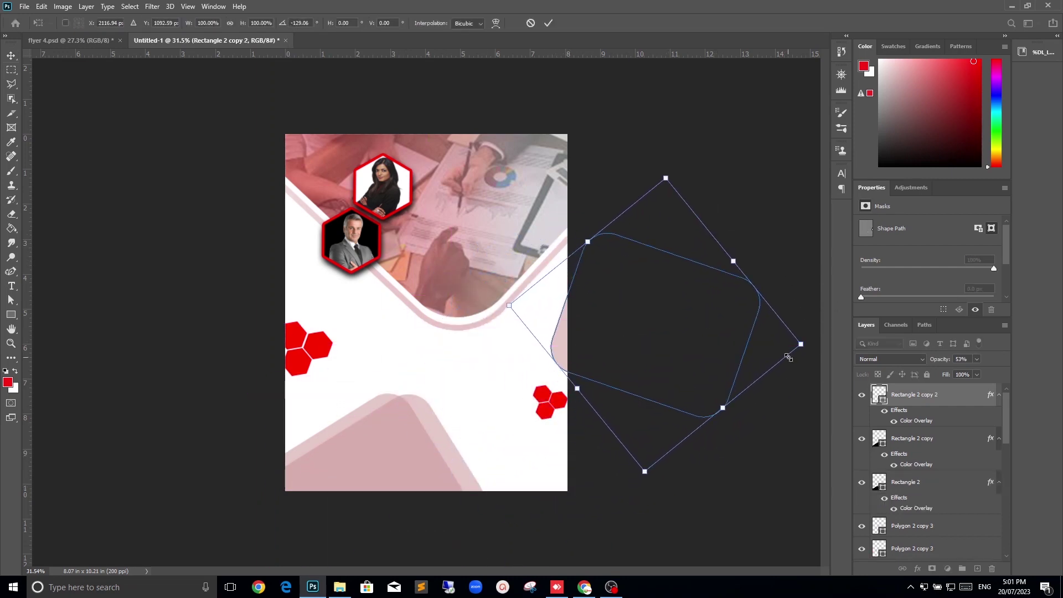
drag(812, 345, 797, 408)
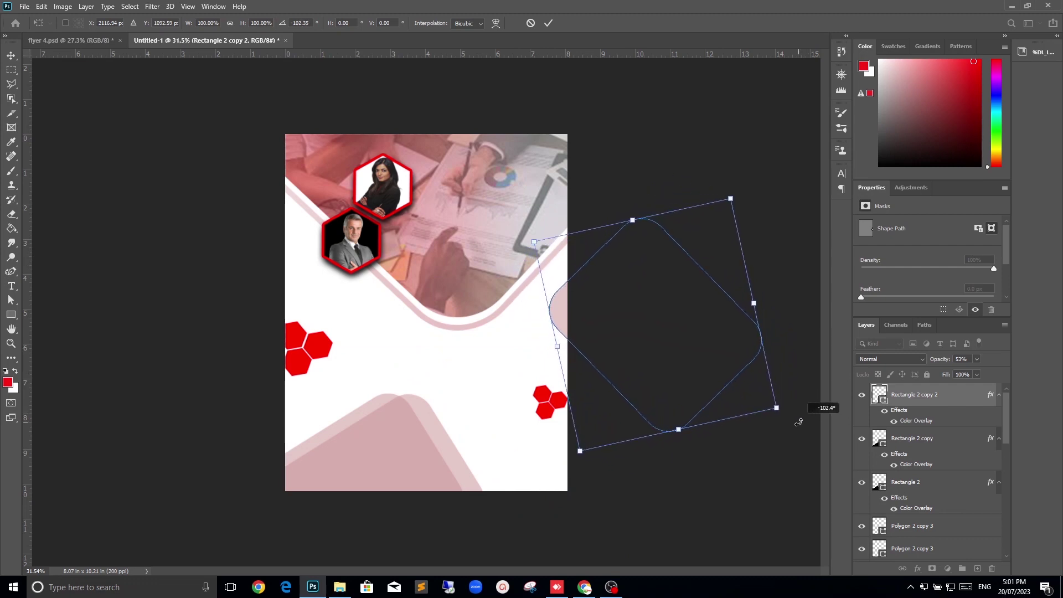
drag(718, 321, 695, 346)
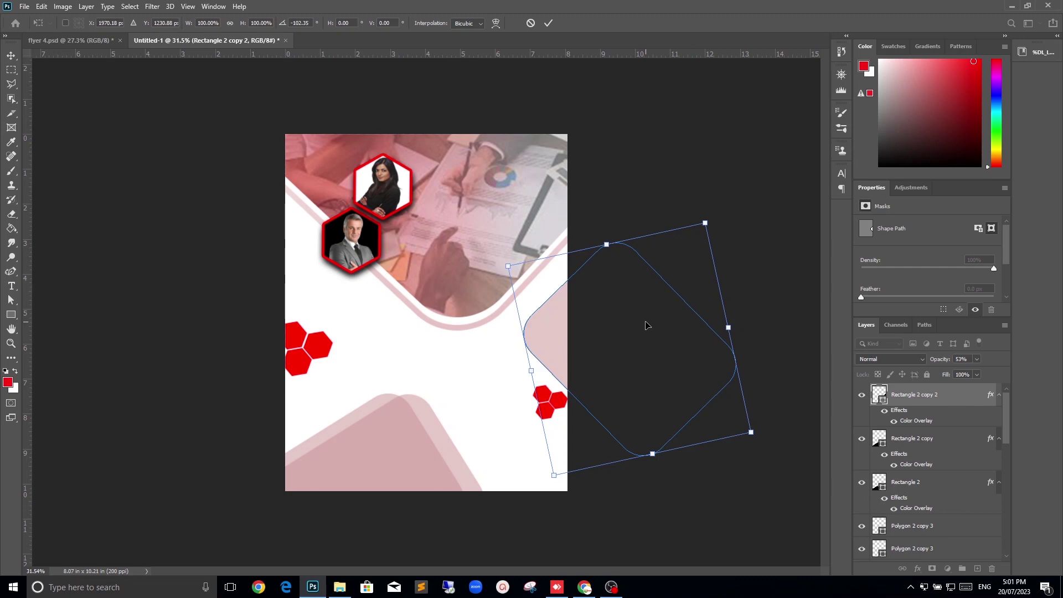
key(Return)
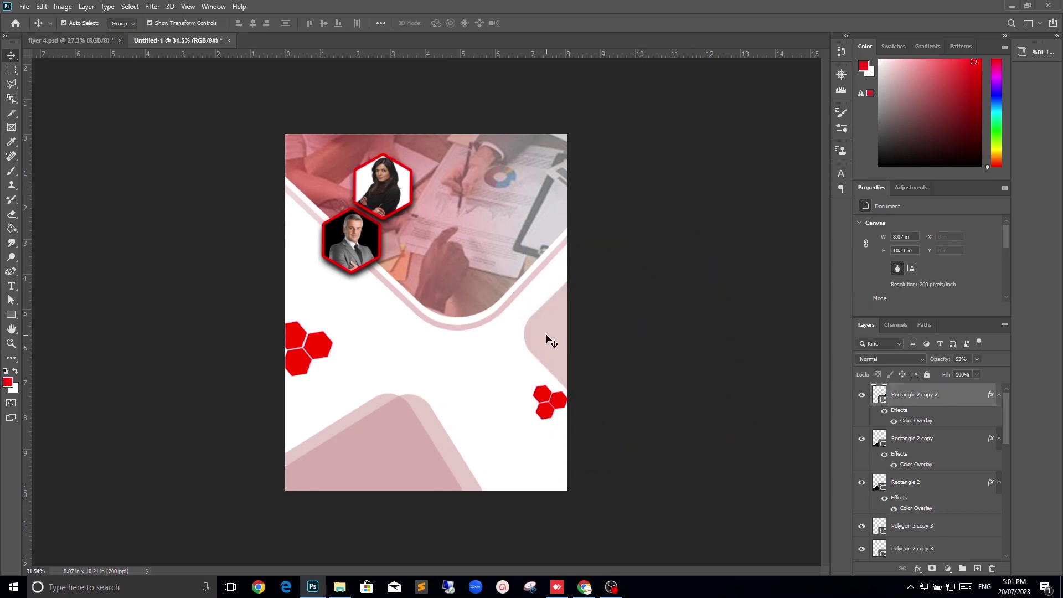
click(664, 177)
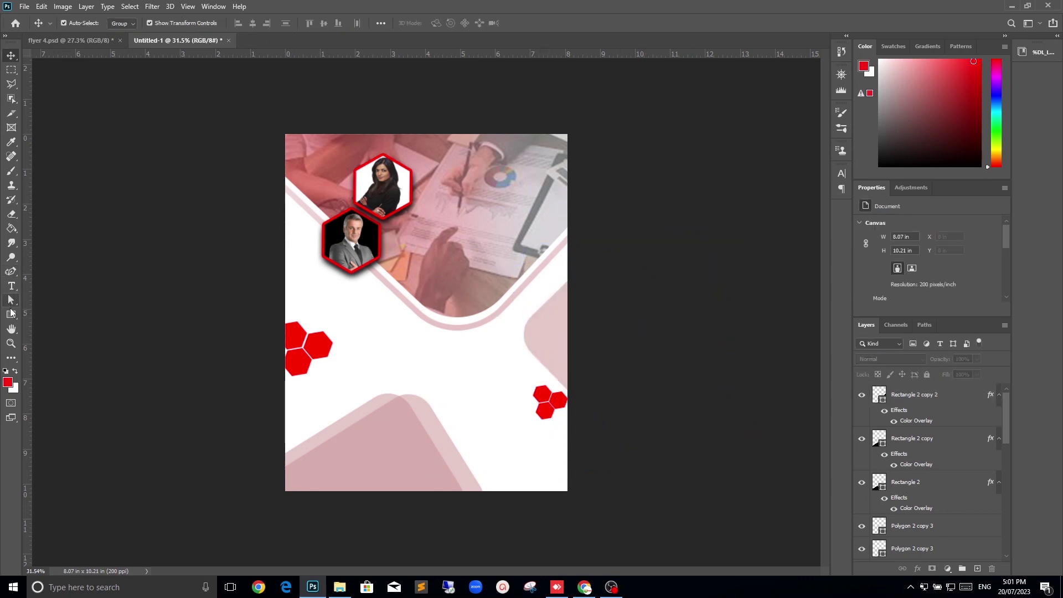
Draw a long thin rectangle and rotate it diagonally to match the curve.
right_click(11, 314)
click(55, 314)
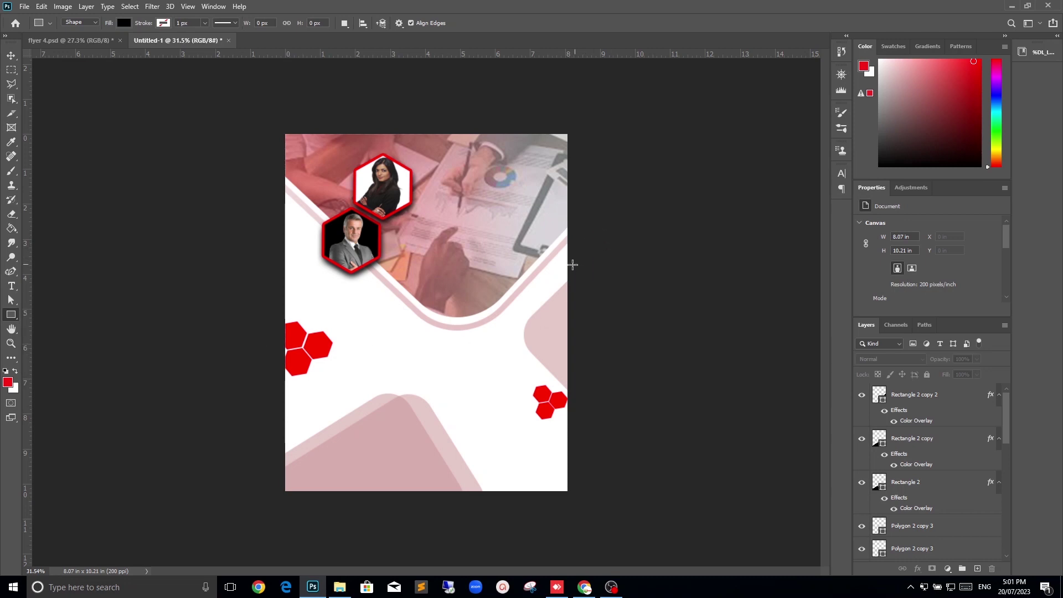
drag(441, 246, 625, 260)
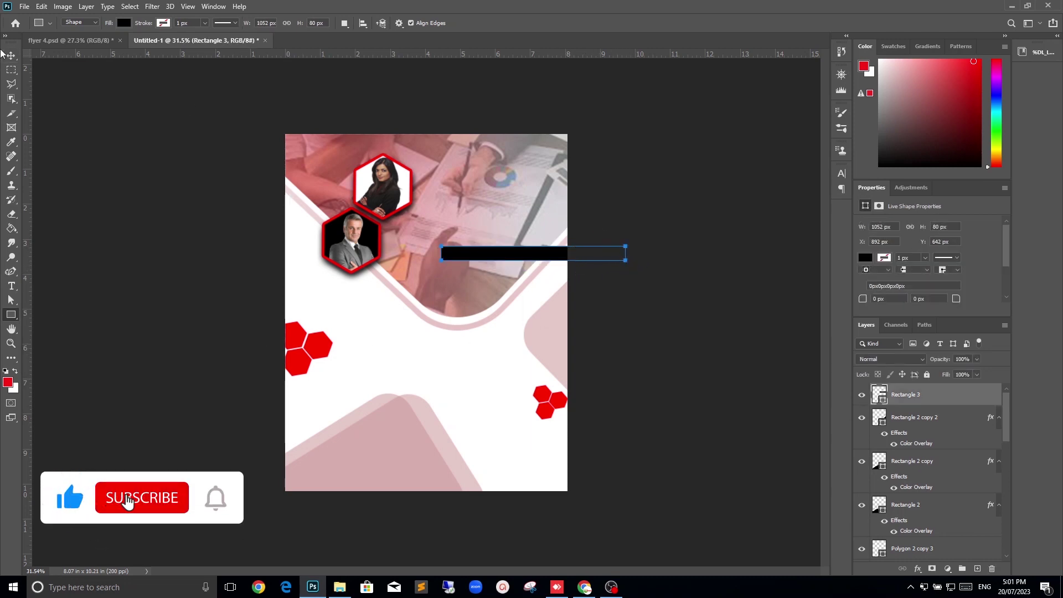
key(v)
mouse_move(632, 266)
mouse_down()
mouse_move(651, 213)
mouse_move(628, 165)
mouse_up()
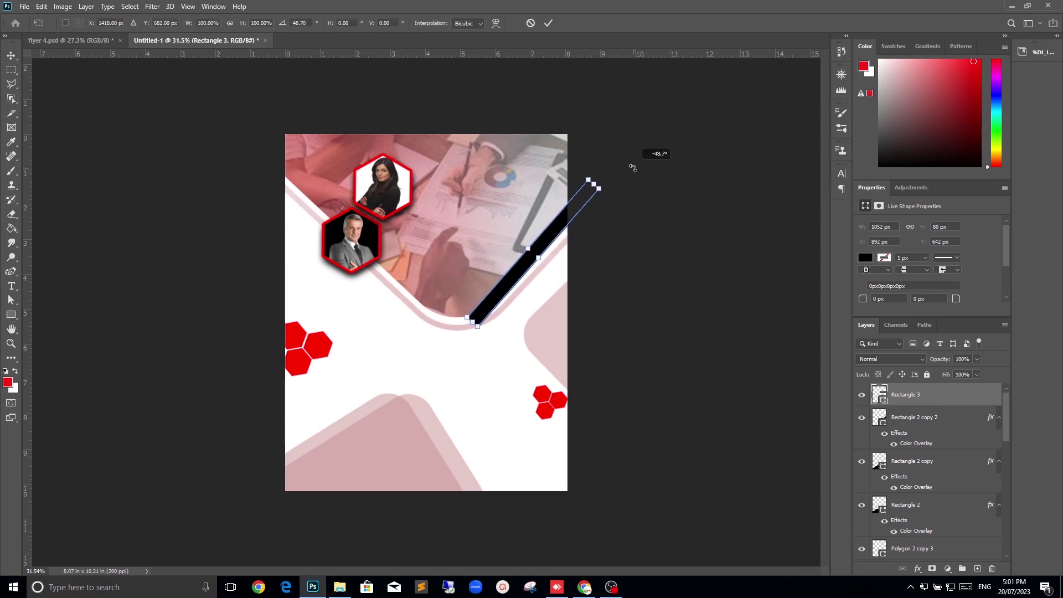
alt+scroll(484, 273, up, 5)
scroll(533, 242, up, 2)
drag(565, 277, 611, 325)
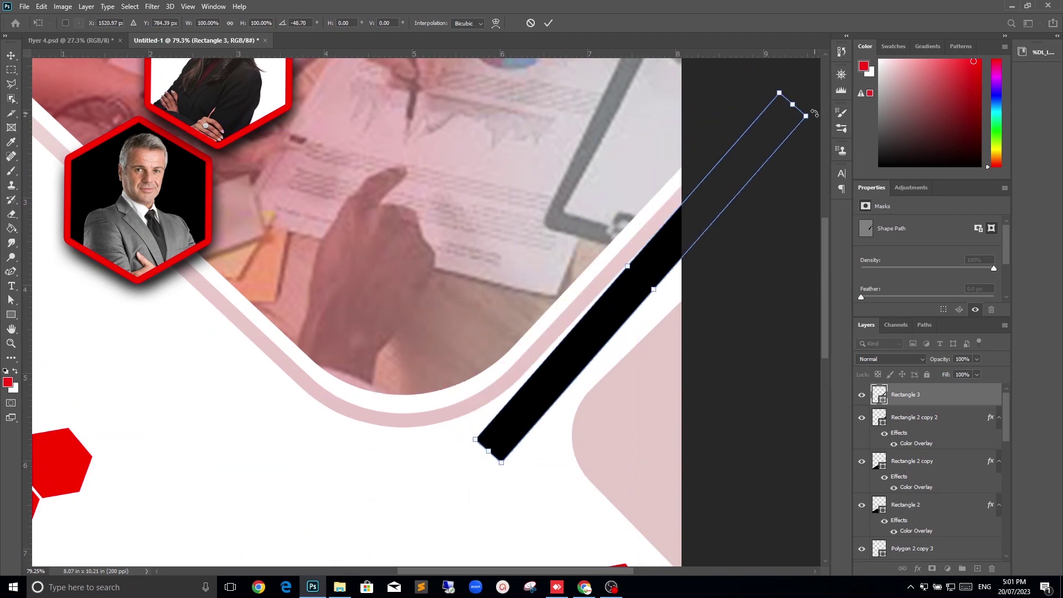
drag(814, 113, 818, 118)
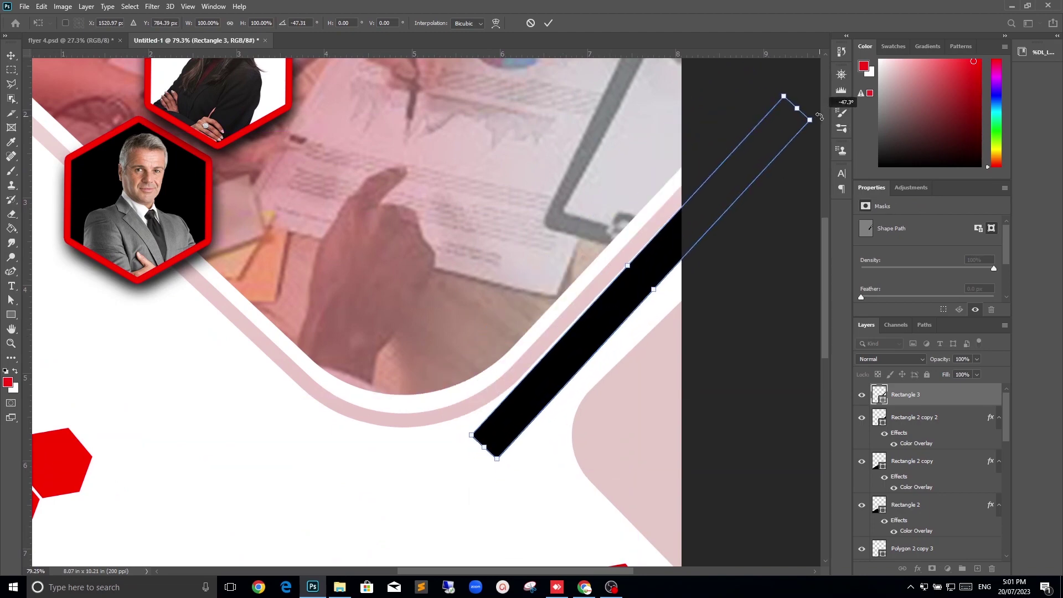
key(Return)
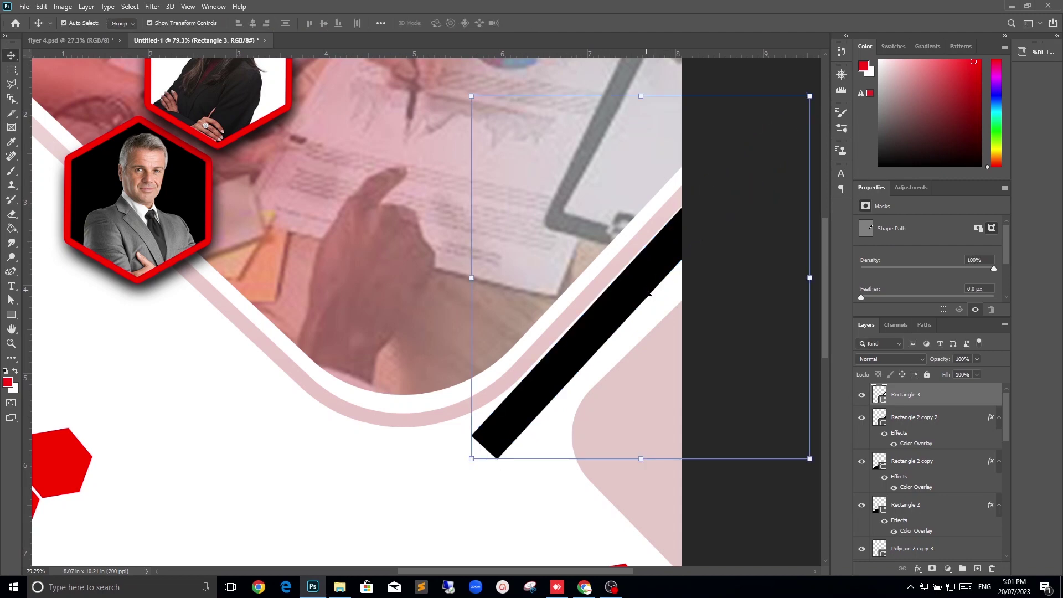
Nudge the bar along the right edge and select its lower-end corner points.
click(568, 356)
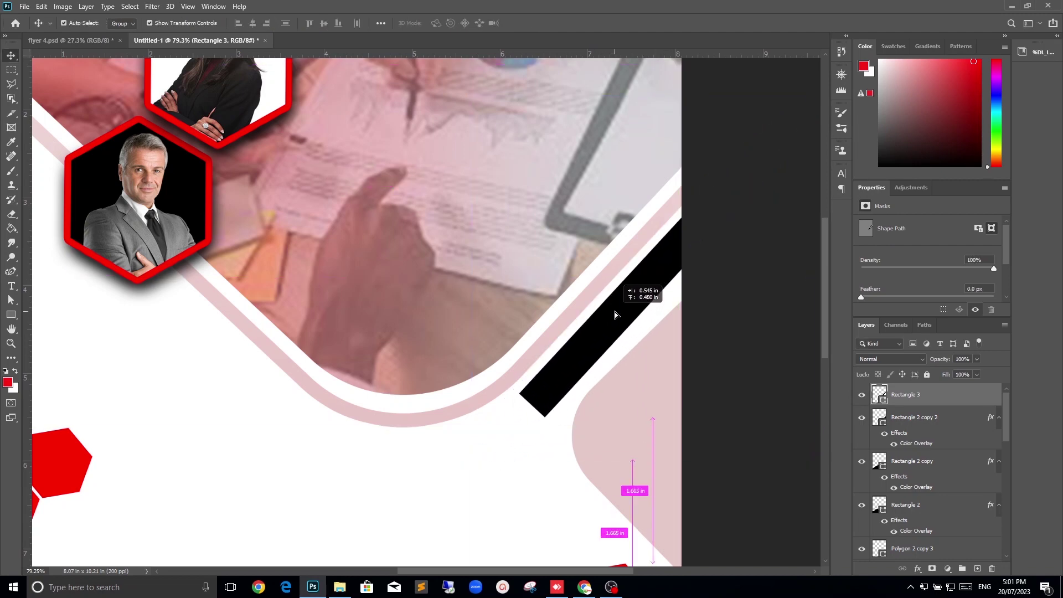
drag(612, 320, 620, 310)
click(723, 340)
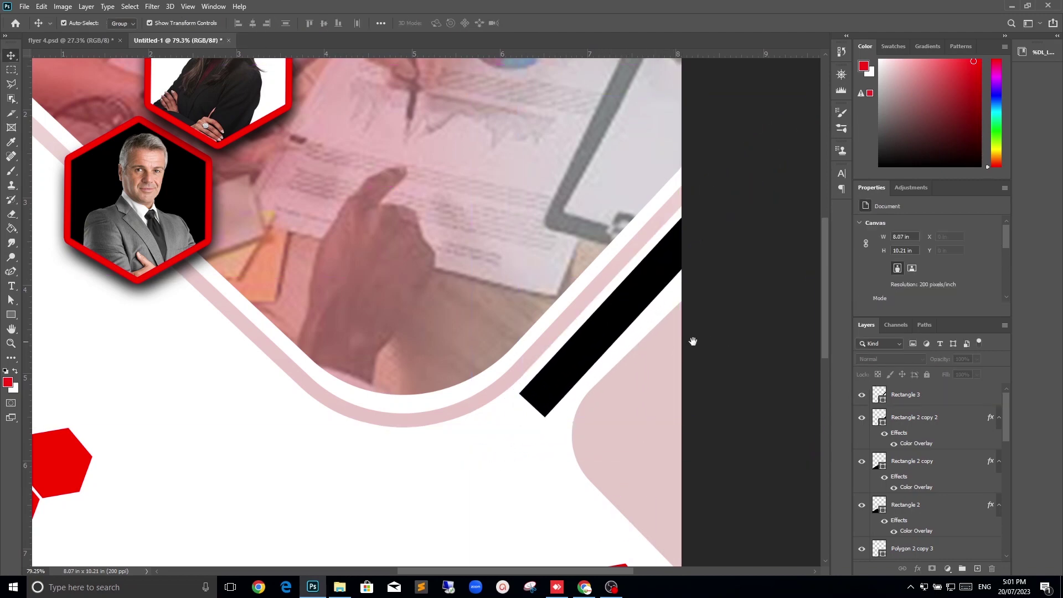
drag(748, 339, 560, 302)
click(437, 284)
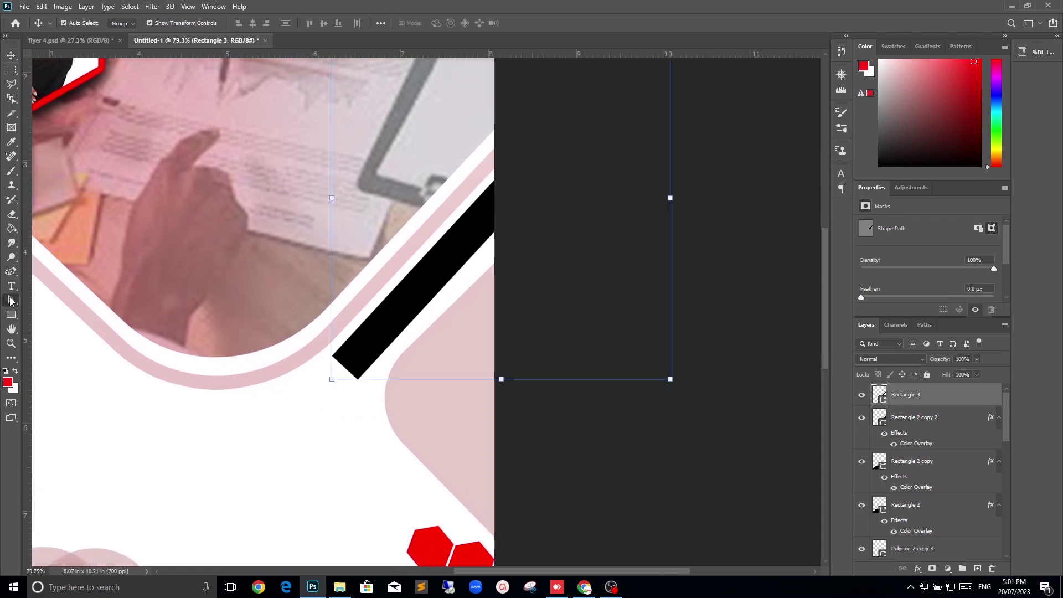
click(11, 299)
drag(321, 380, 357, 333)
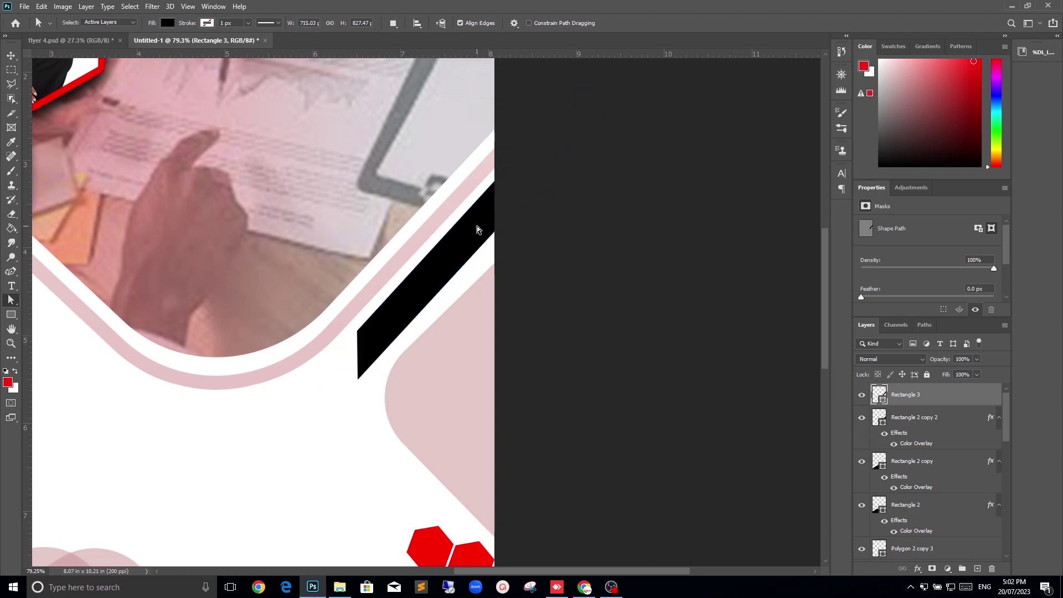
Set the diagonal bar's fill to pure red #ff0000.
double_click(884, 402)
click(910, 167)
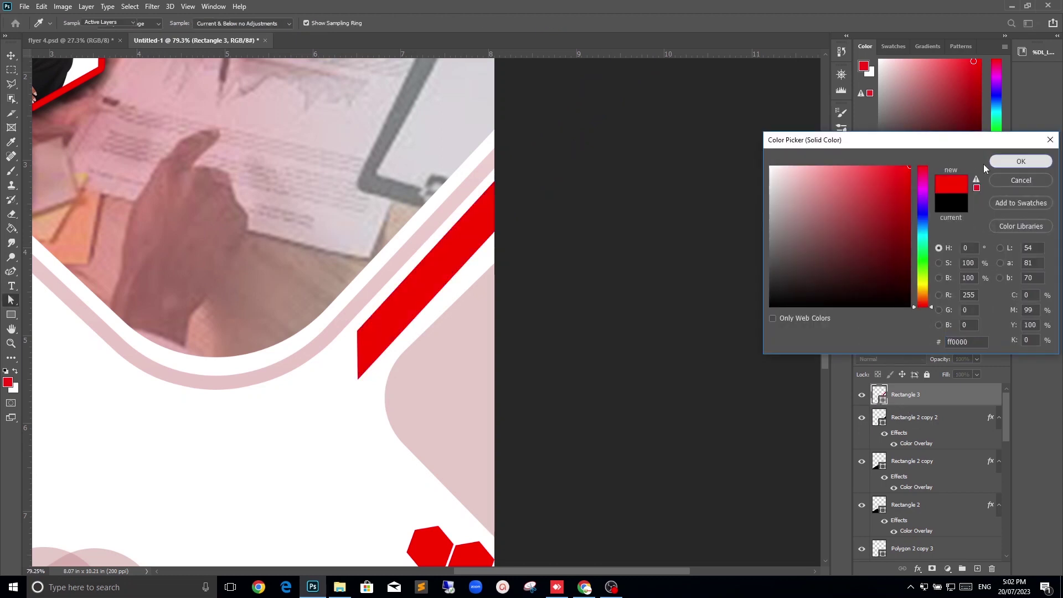
click(1021, 161)
scroll(552, 247, down, 5)
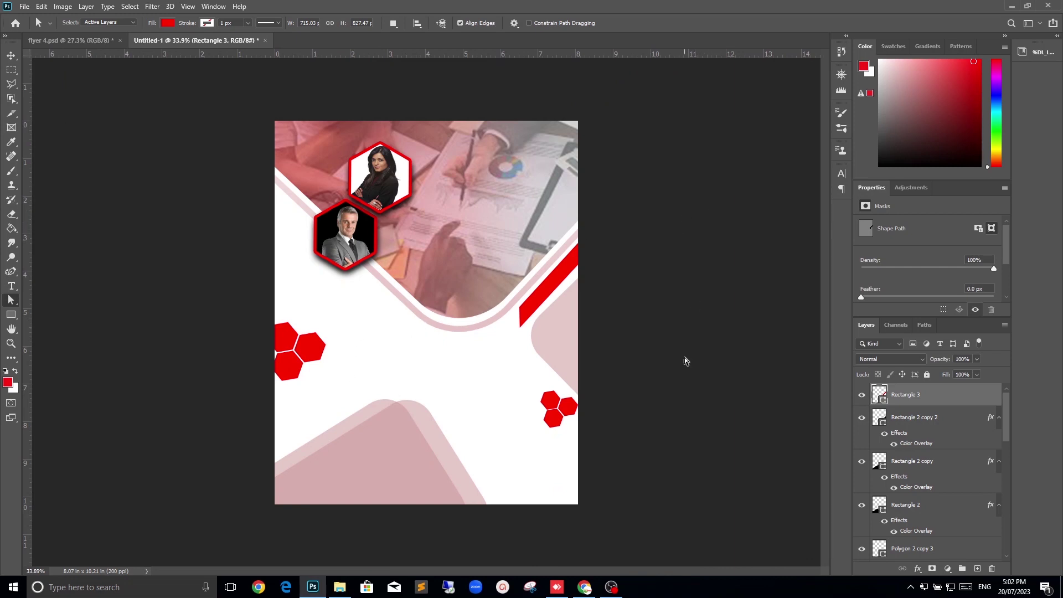
Draw a wide Rectangle 4 bar across the page bottom and fill it black.
click(11, 316)
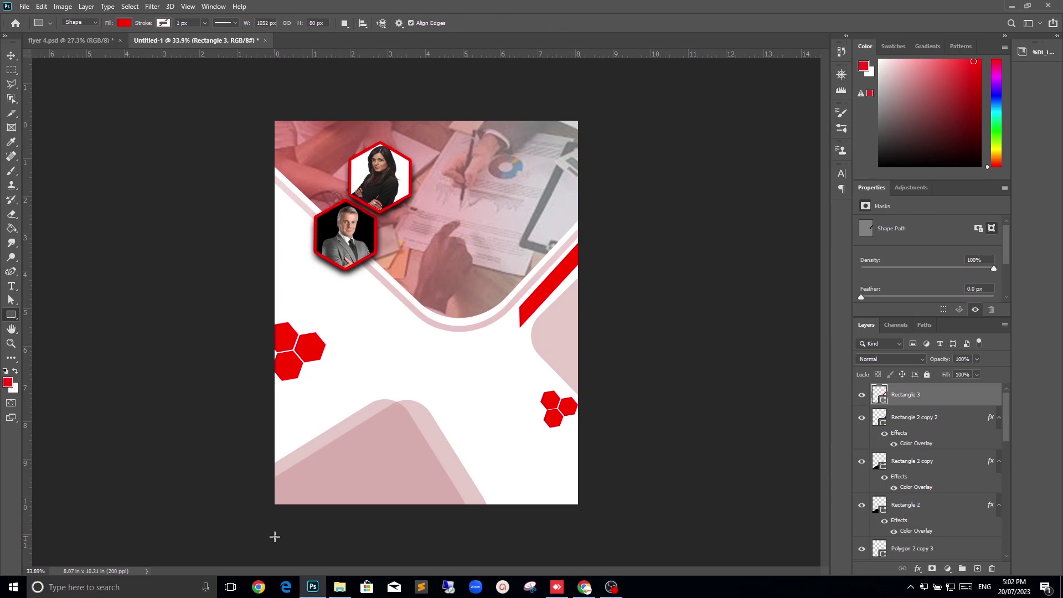
mouse_move(249, 520)
mouse_down()
mouse_move(624, 491)
mouse_move(603, 488)
mouse_up()
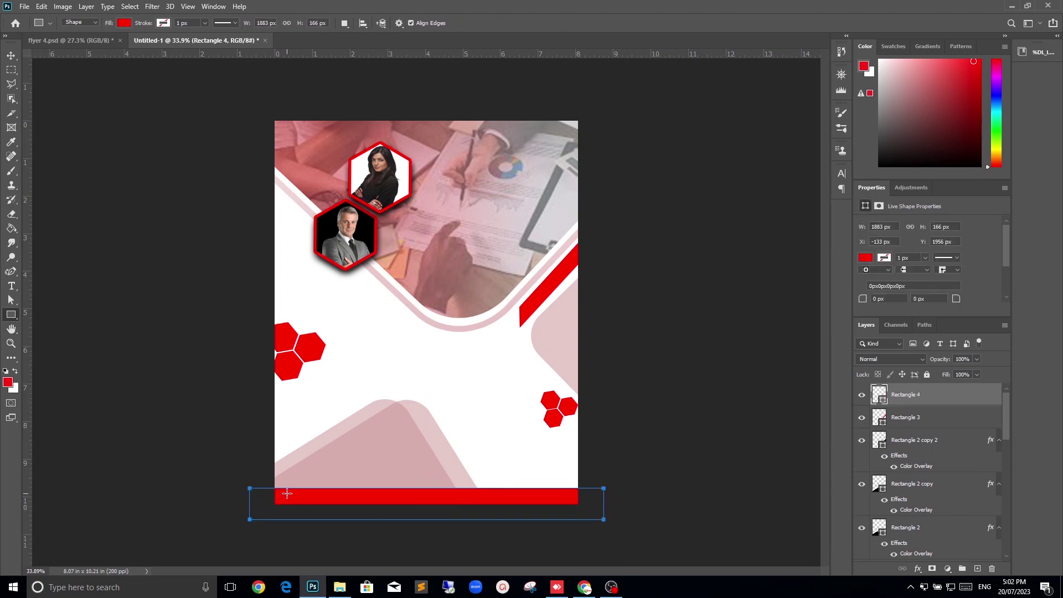
click(11, 55)
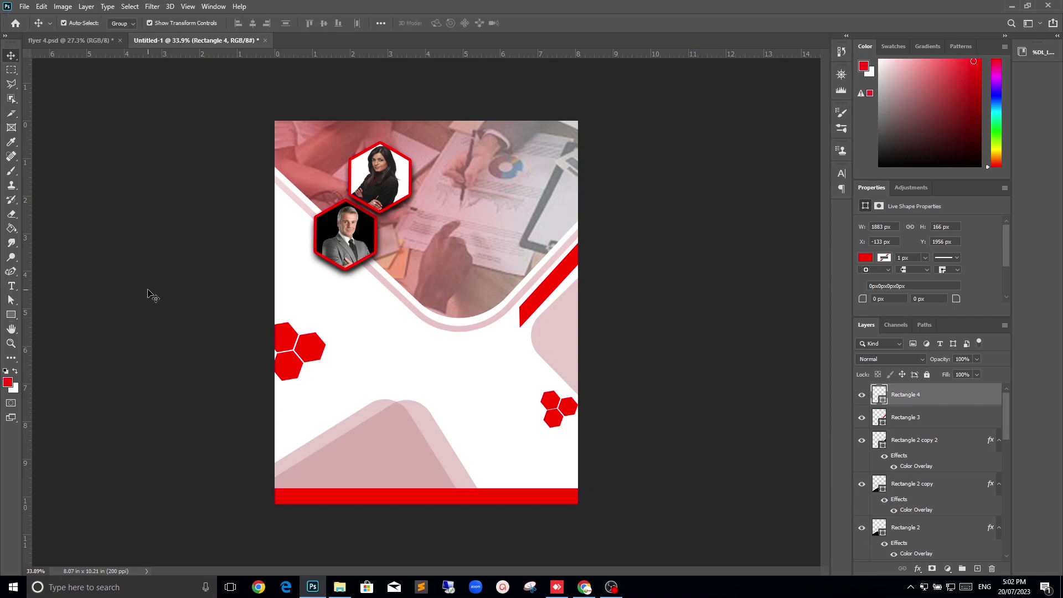
click(147, 294)
click(427, 495)
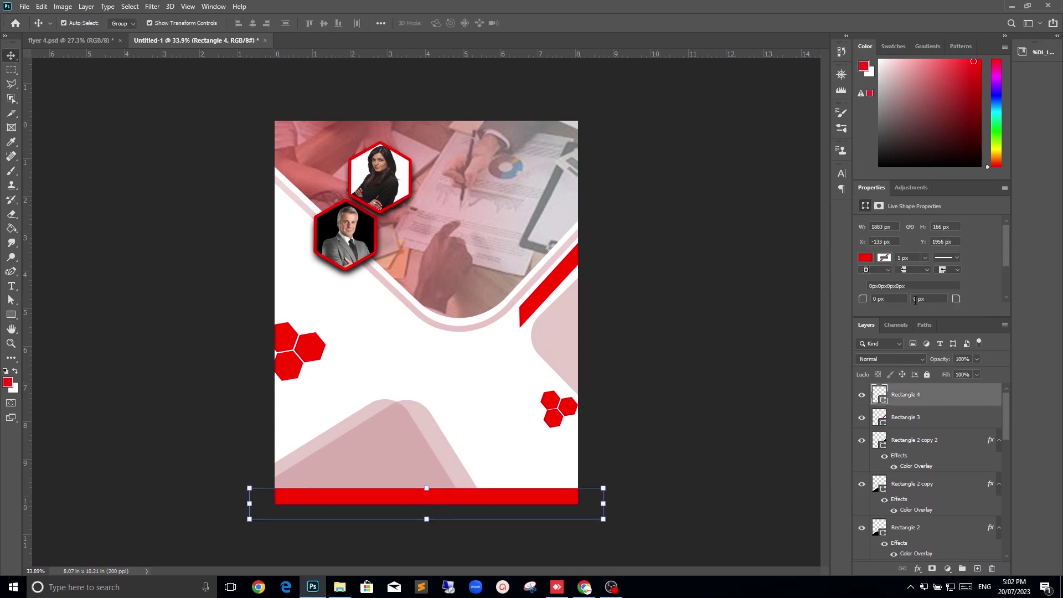
double_click(883, 403)
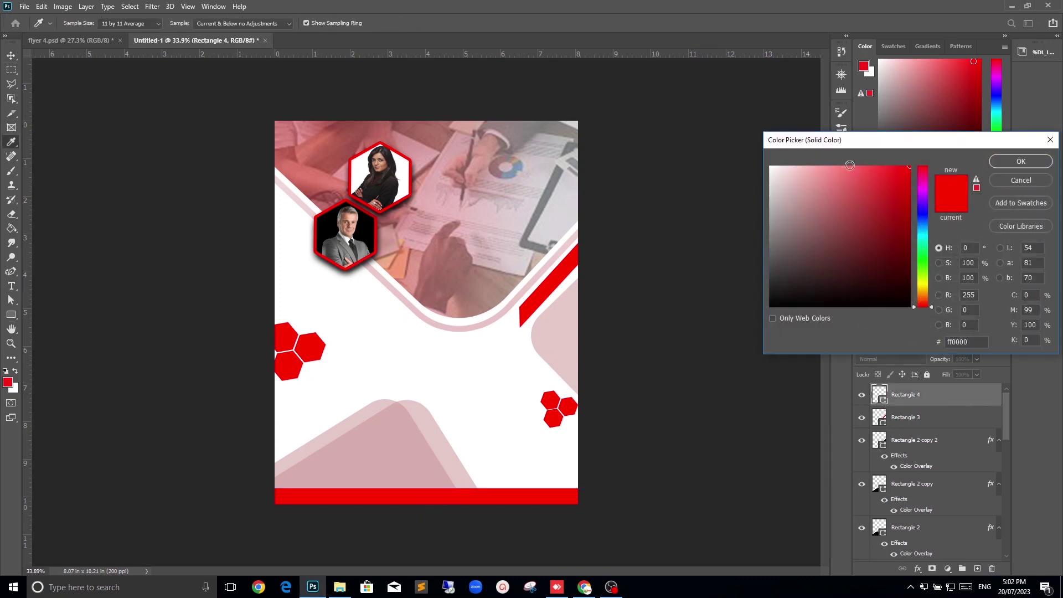
drag(864, 232, 774, 305)
click(1016, 164)
click(718, 252)
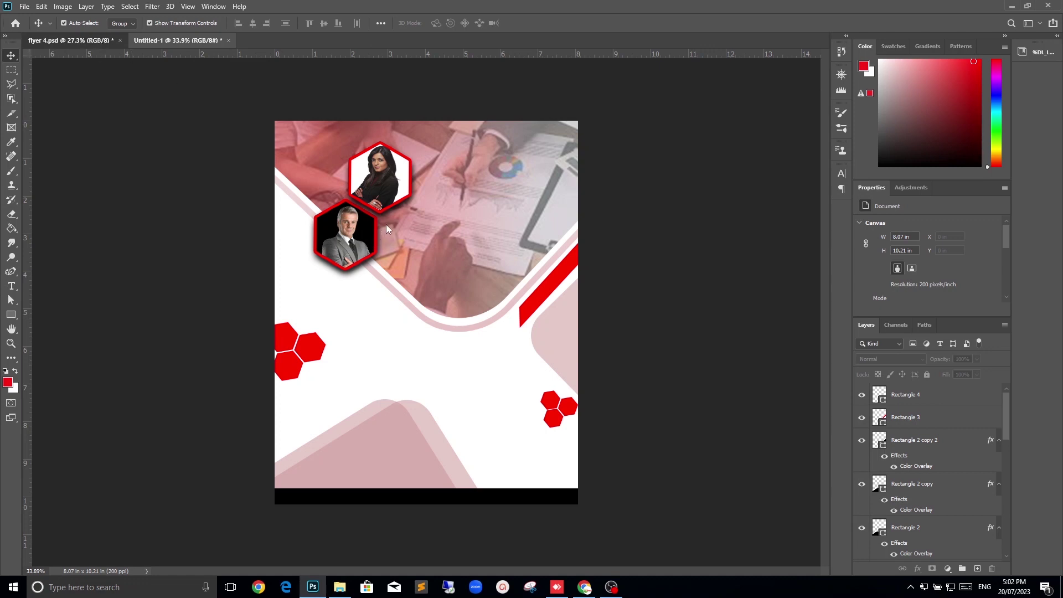
Bring the BUSINESS heading, EASY FUNCTION bar and body text into Untitled-1, scaled beside the hexagons.
key(ctrl+Tab)
click(397, 327)
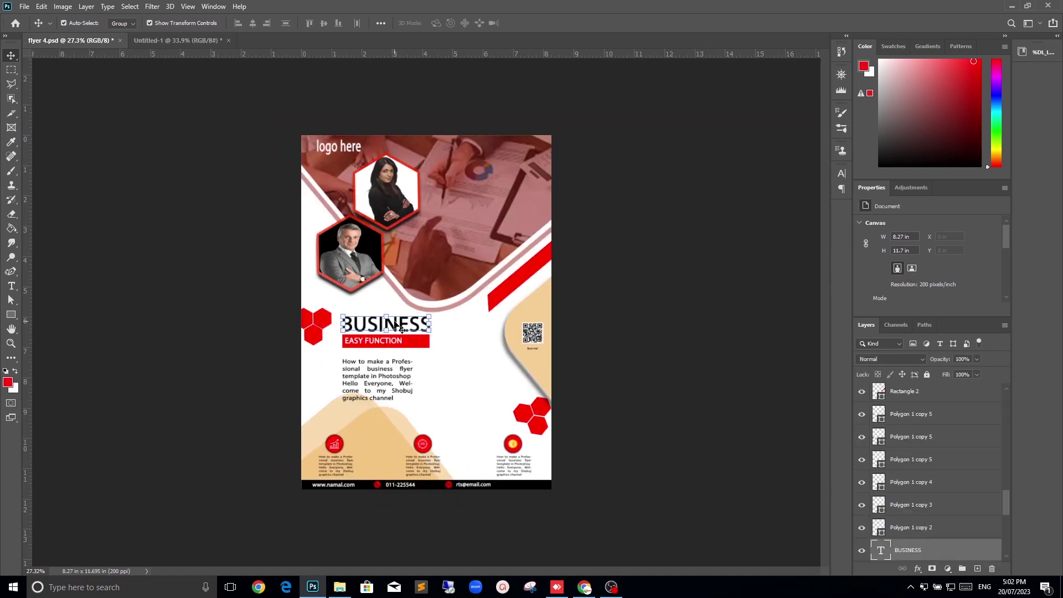
click(458, 332)
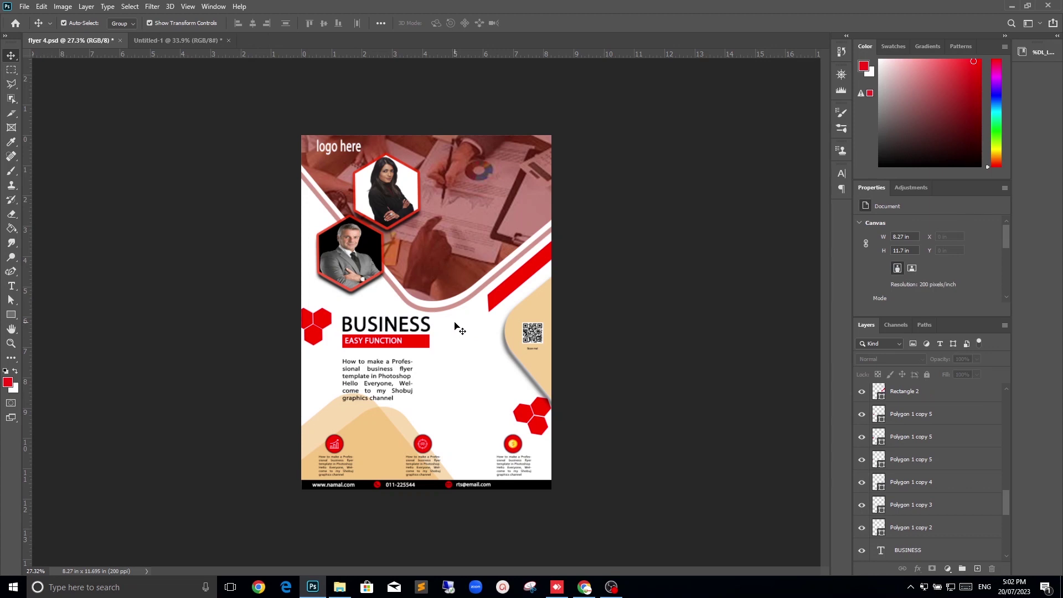
drag(458, 331, 339, 396)
mouse_move(388, 365)
mouse_down()
mouse_move(357, 87)
mouse_move(330, 321)
mouse_up()
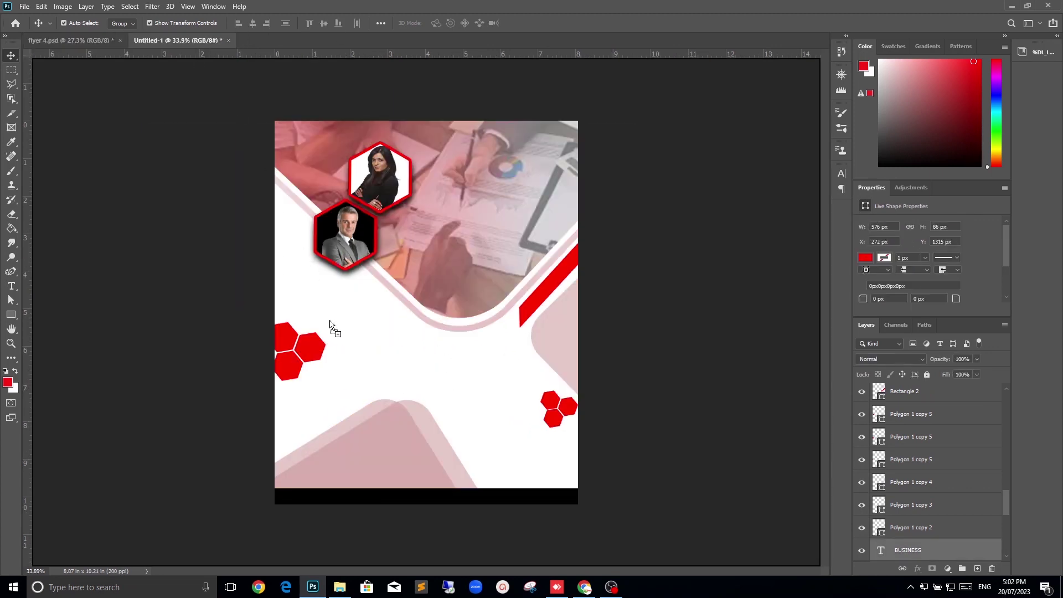
drag(363, 356, 369, 354)
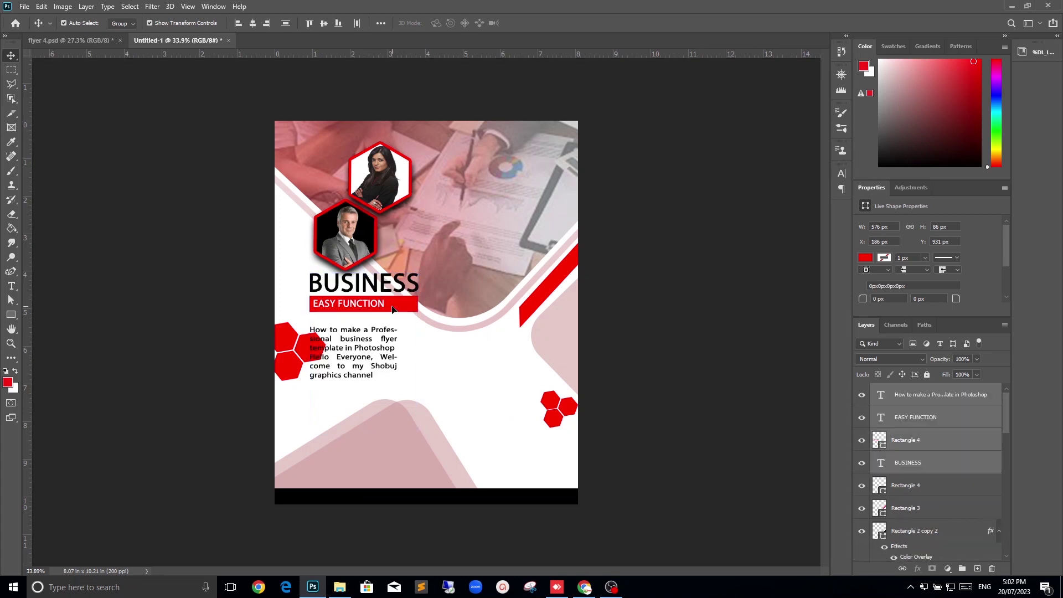
mouse_move(380, 299)
mouse_down()
mouse_move(408, 362)
mouse_move(410, 347)
mouse_up()
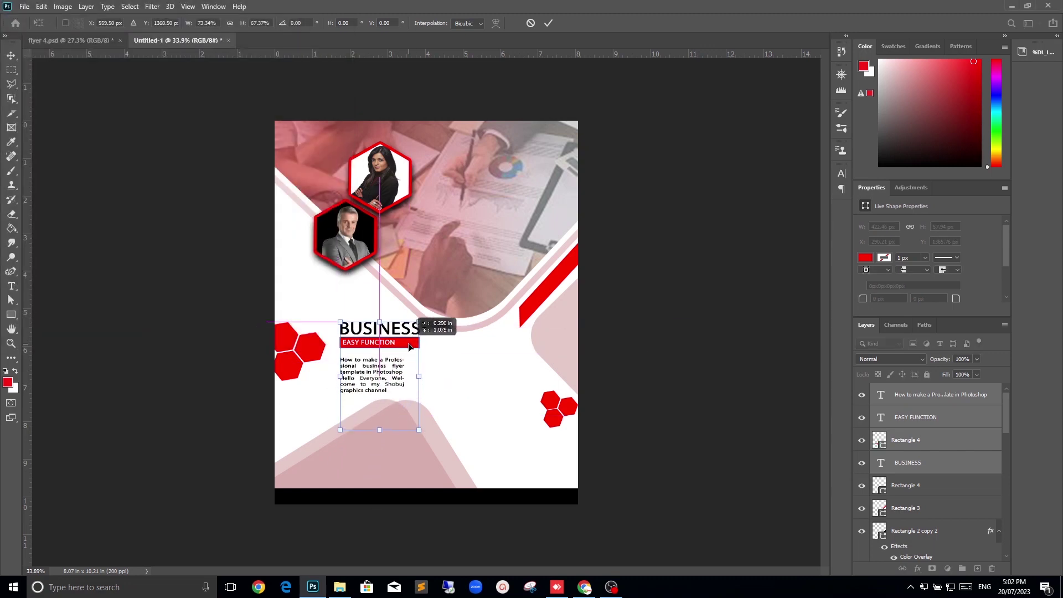
key(Return)
click(470, 360)
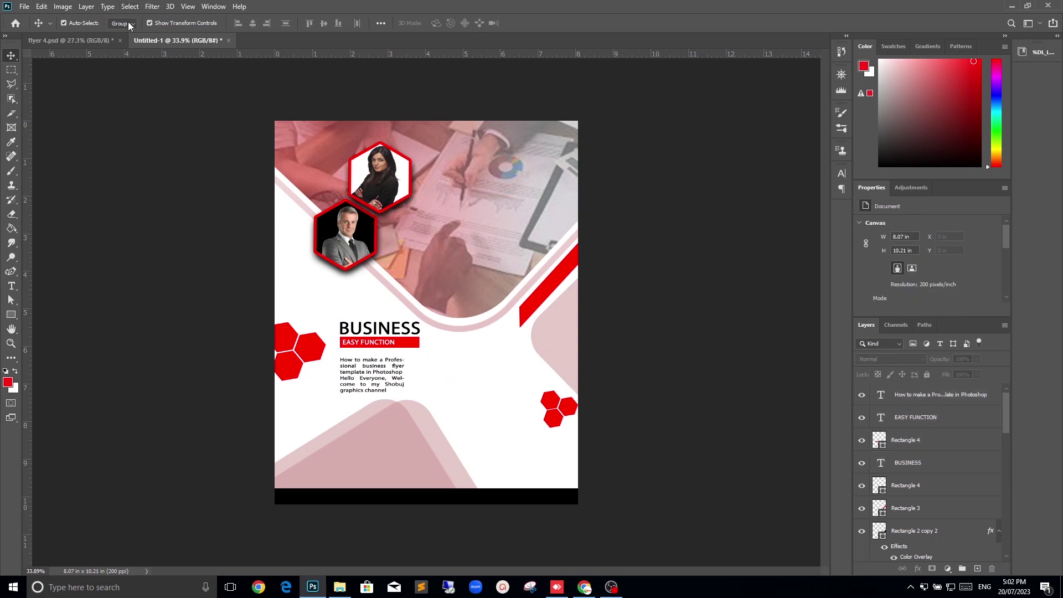
click(104, 40)
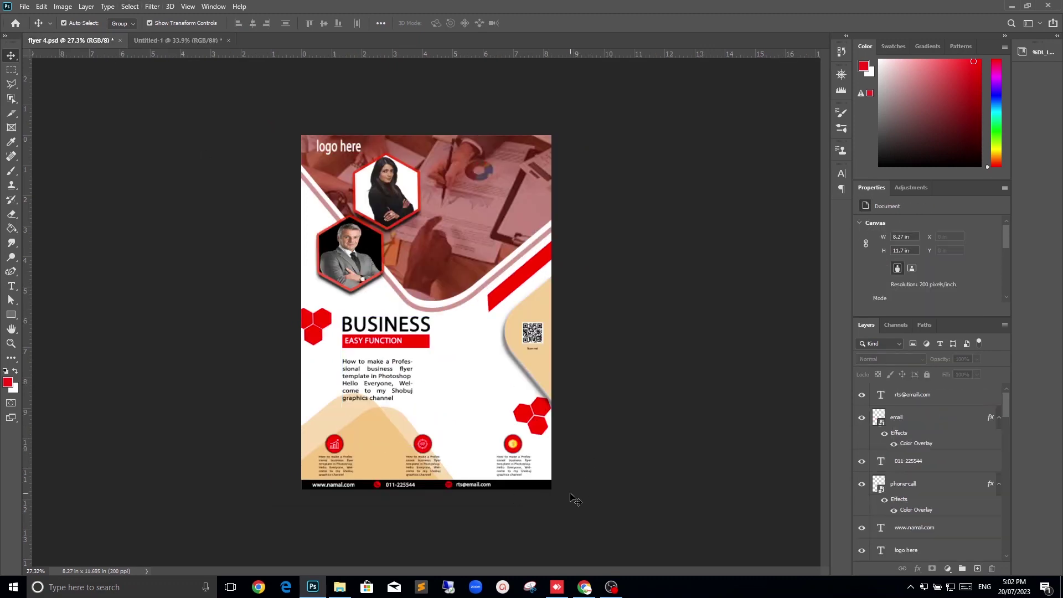
Select the three red icon circles in flyer 4.psd.
drag(438, 443, 616, 466)
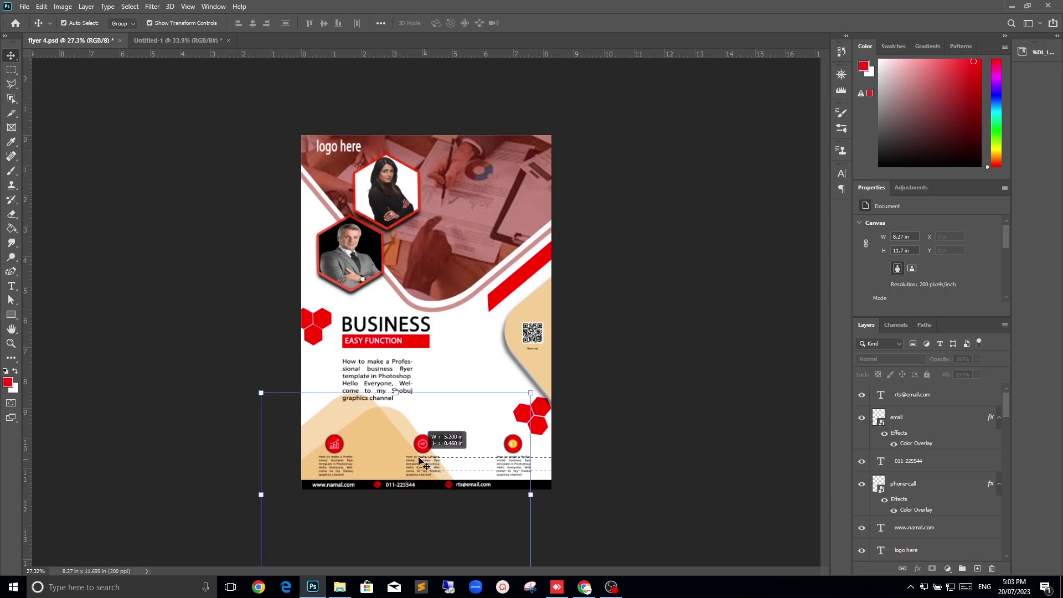
click(504, 467)
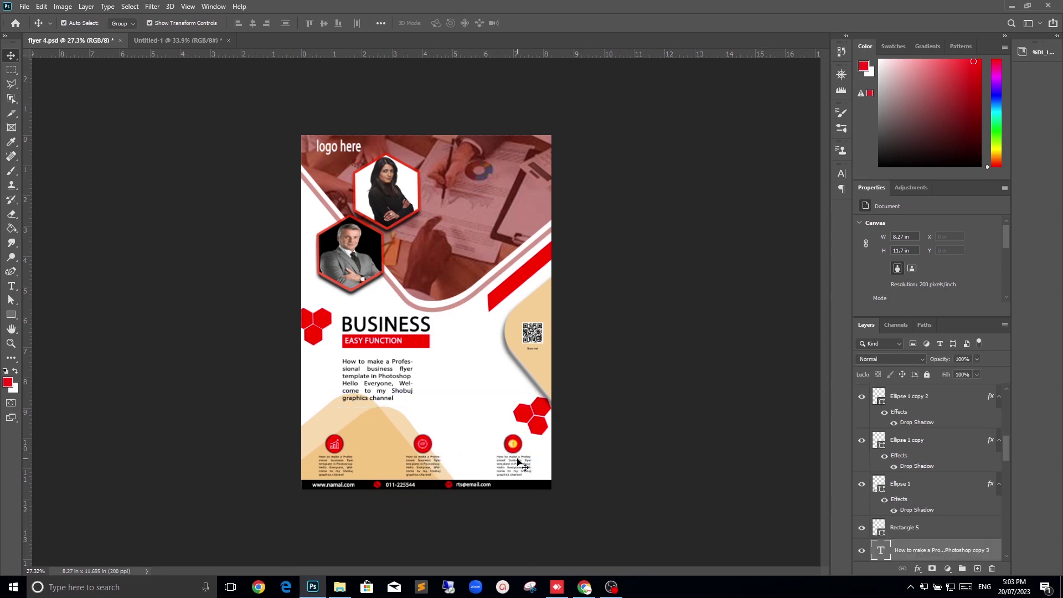
click(435, 466)
key(super)
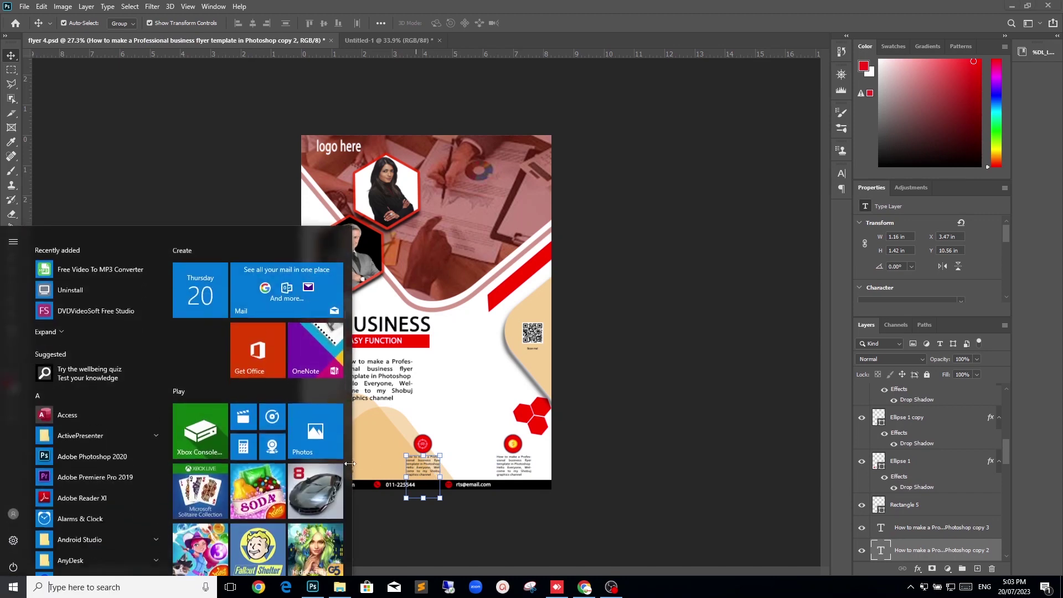
key(super)
shift+click(354, 470)
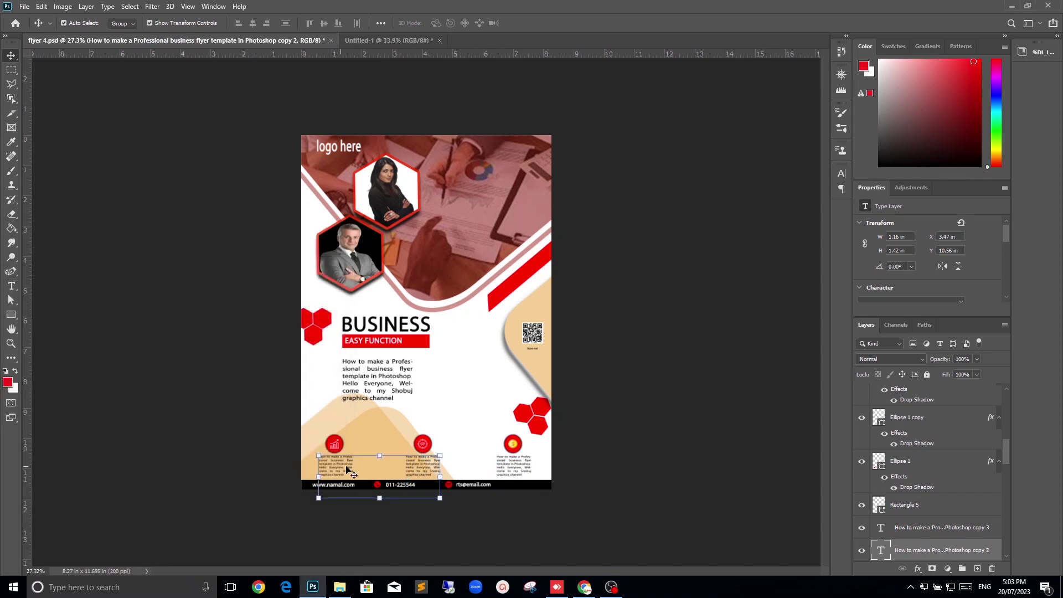
shift+click(519, 474)
shift+click(519, 445)
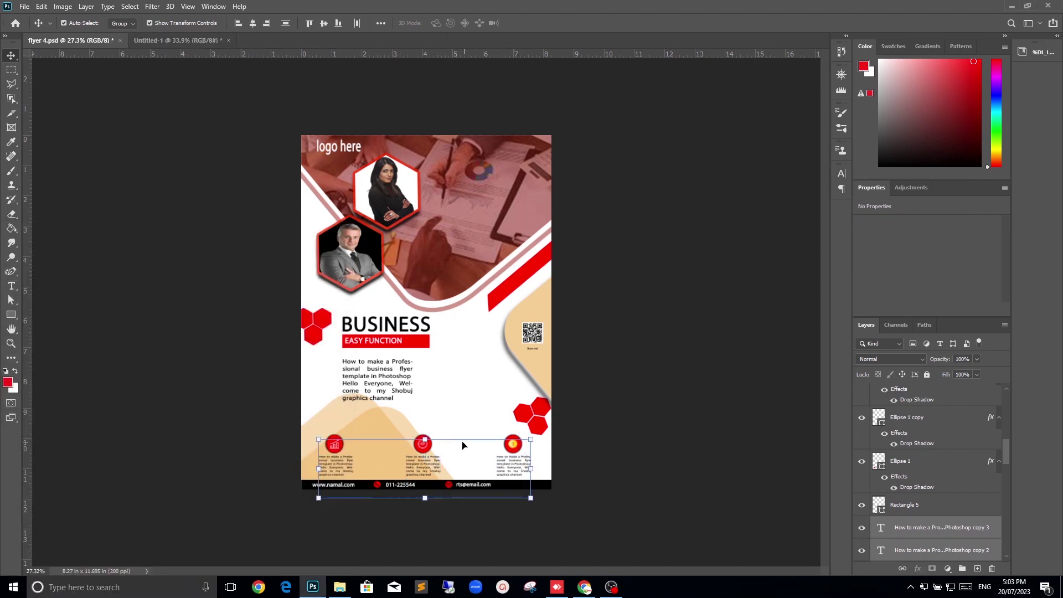
shift+click(424, 446)
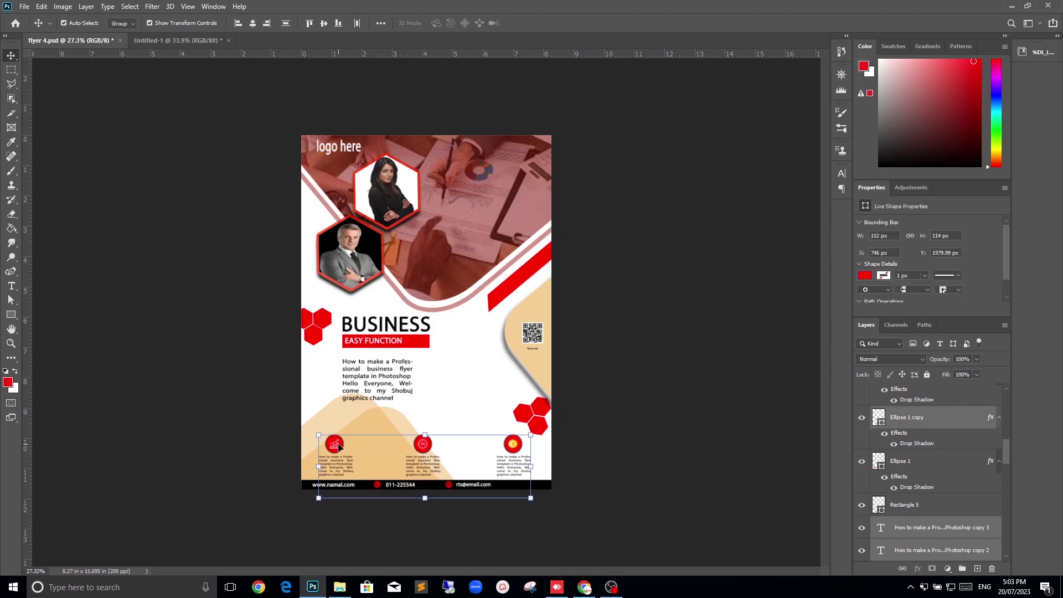
mouse_move(340, 446)
mouse_down()
mouse_move(219, 240)
mouse_move(319, 417)
mouse_up()
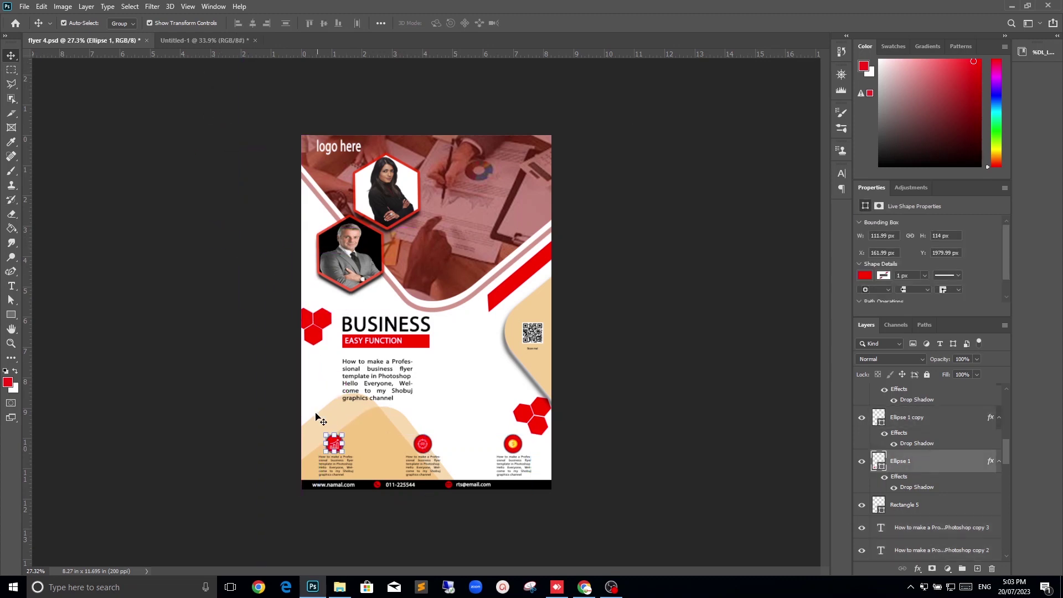
shift+click(425, 449)
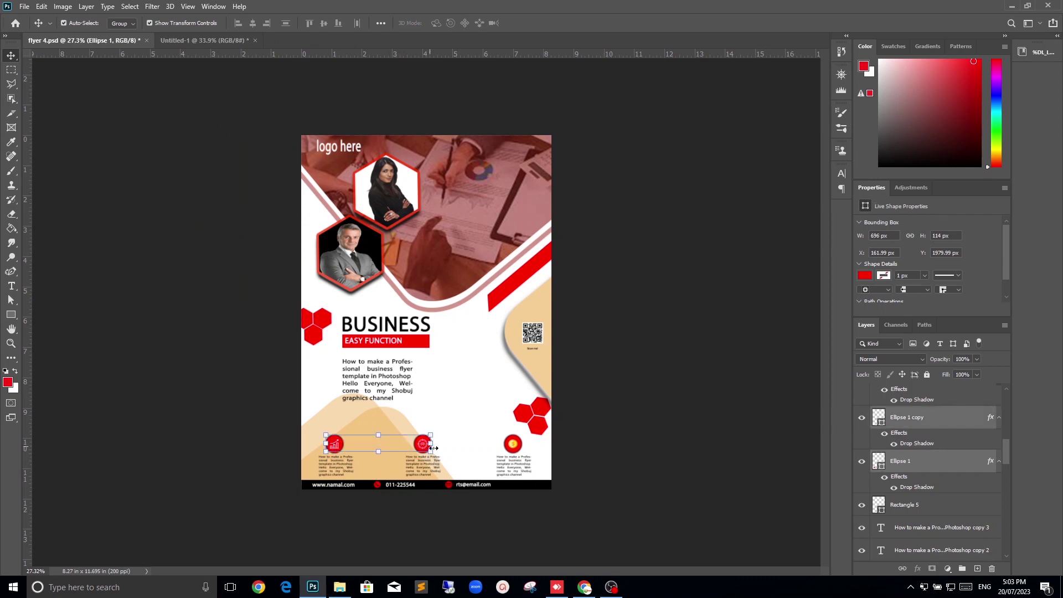
shift+click(512, 447)
Copy the three red circles into Untitled-1 and nudge them slightly right.
mouse_move(424, 446)
mouse_down()
mouse_move(386, 412)
mouse_move(417, 462)
mouse_up()
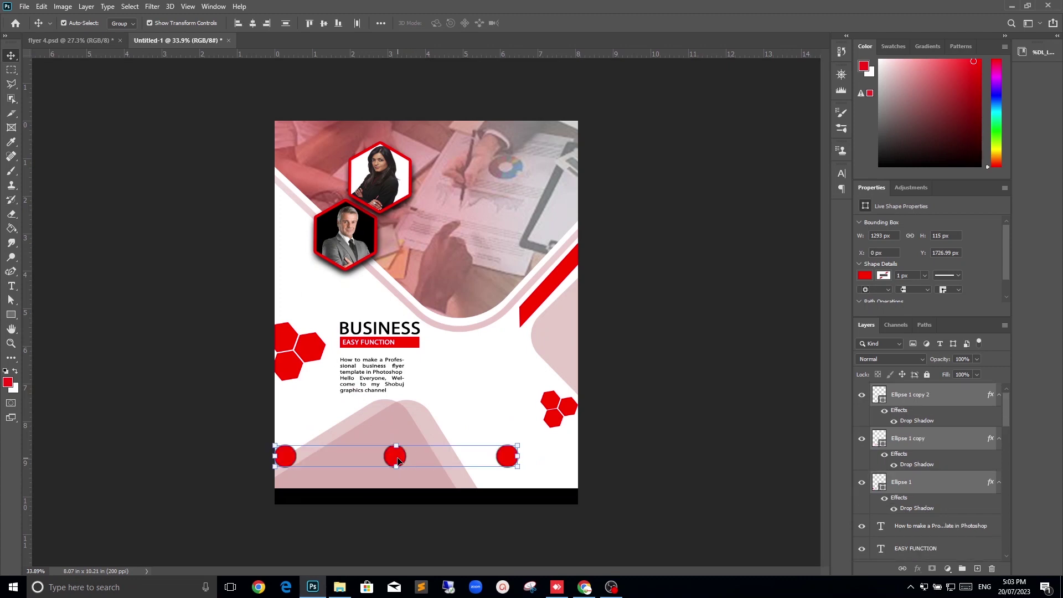
drag(397, 460, 425, 454)
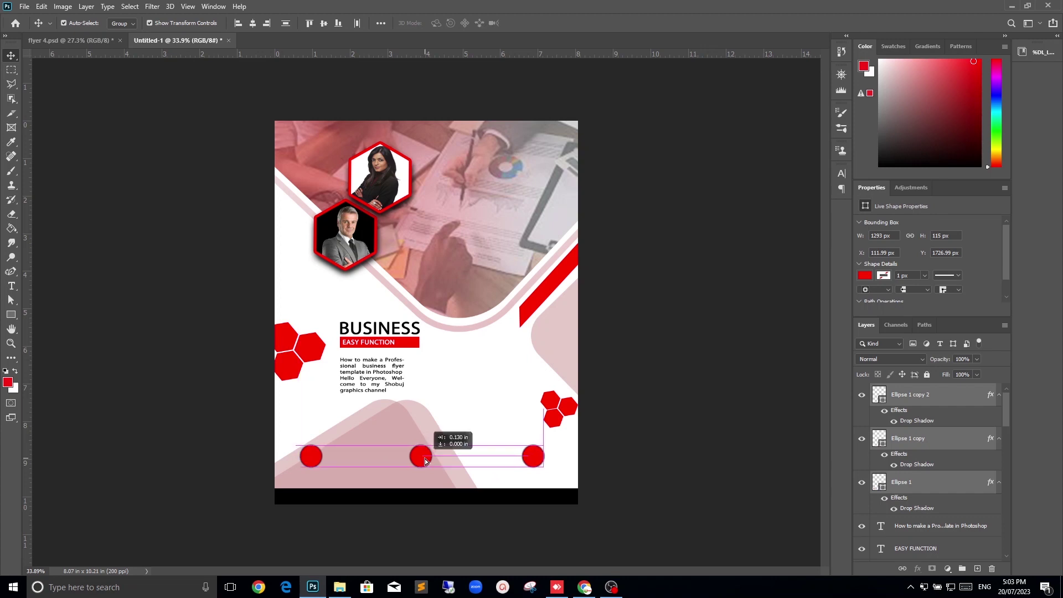
click(697, 380)
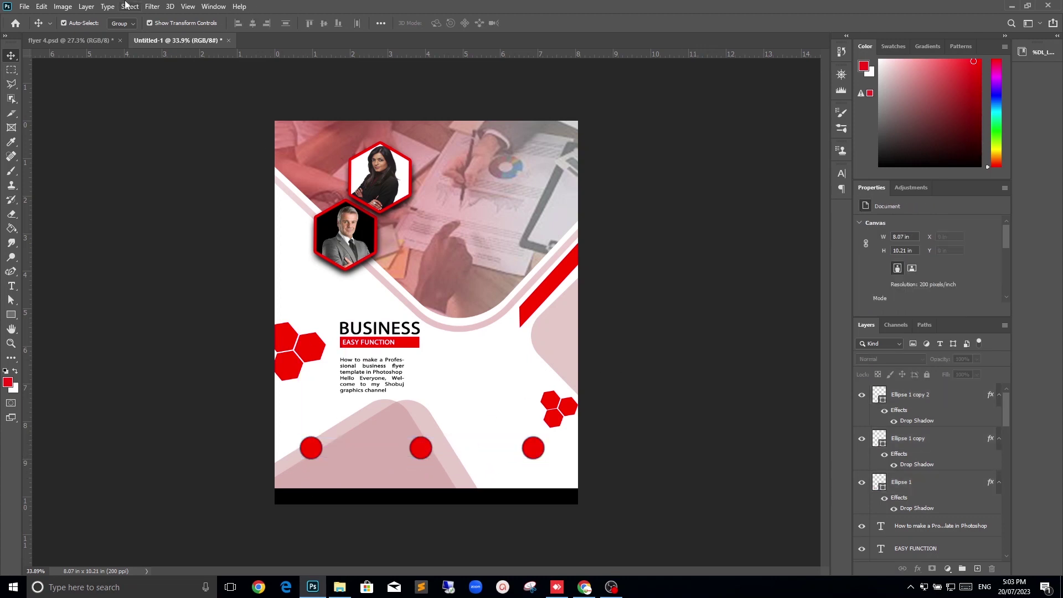
click(72, 40)
click(336, 469)
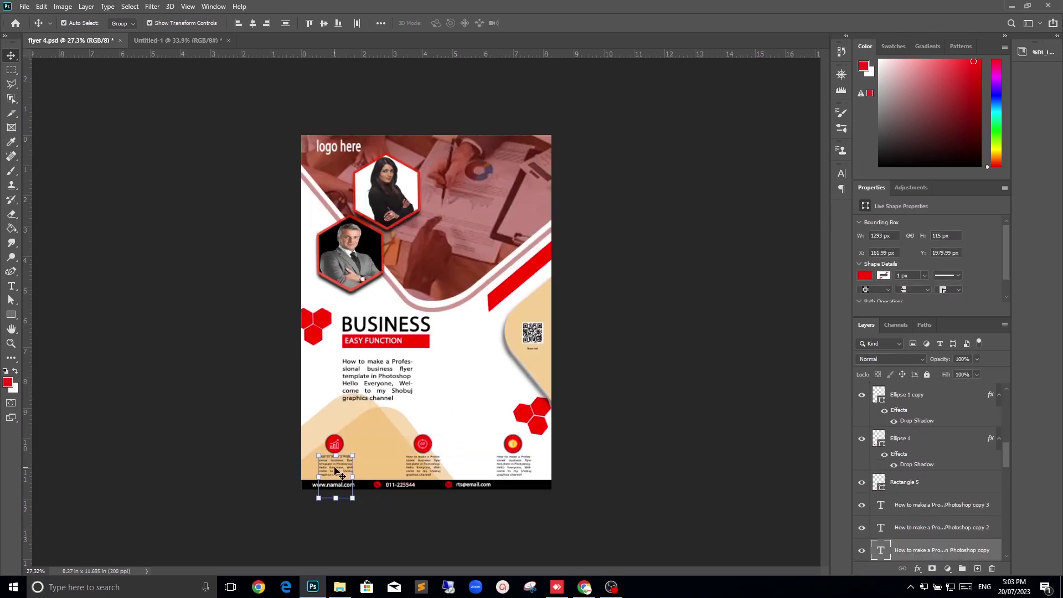
Drag the caption paragraph from flyer 4.psd into Untitled-1 beneath the red circles.
drag(336, 470, 270, 40)
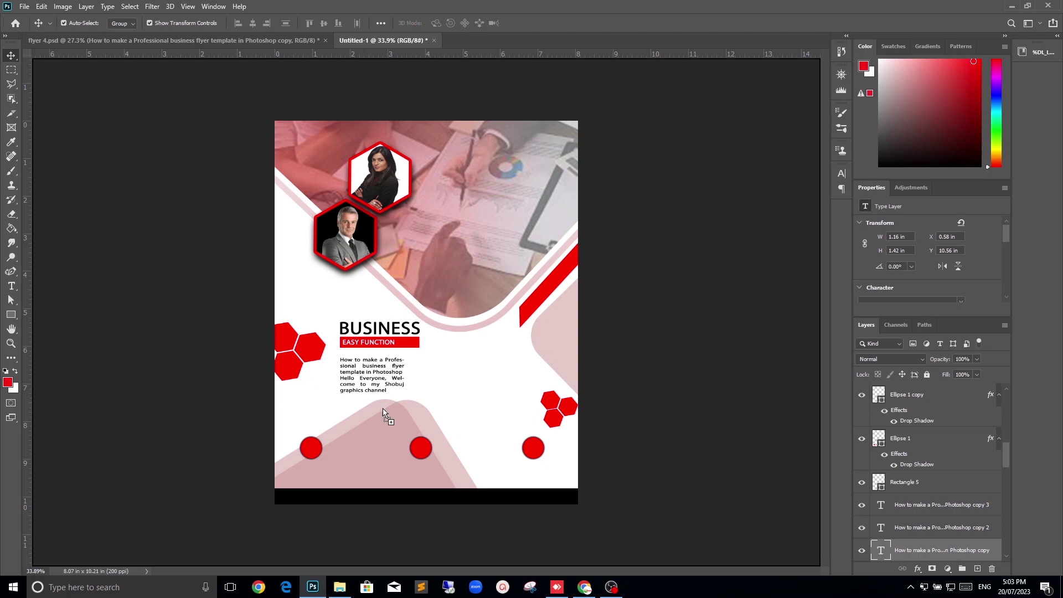
mouse_move(361, 40)
mouse_down()
mouse_move(360, 454)
mouse_move(315, 468)
mouse_move(537, 471)
mouse_up()
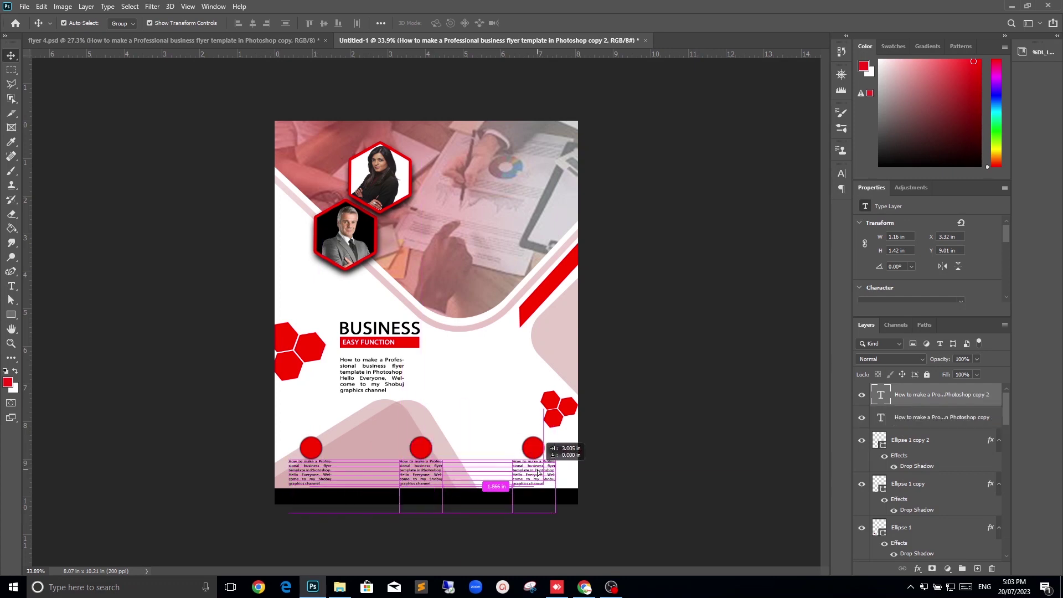
click(663, 458)
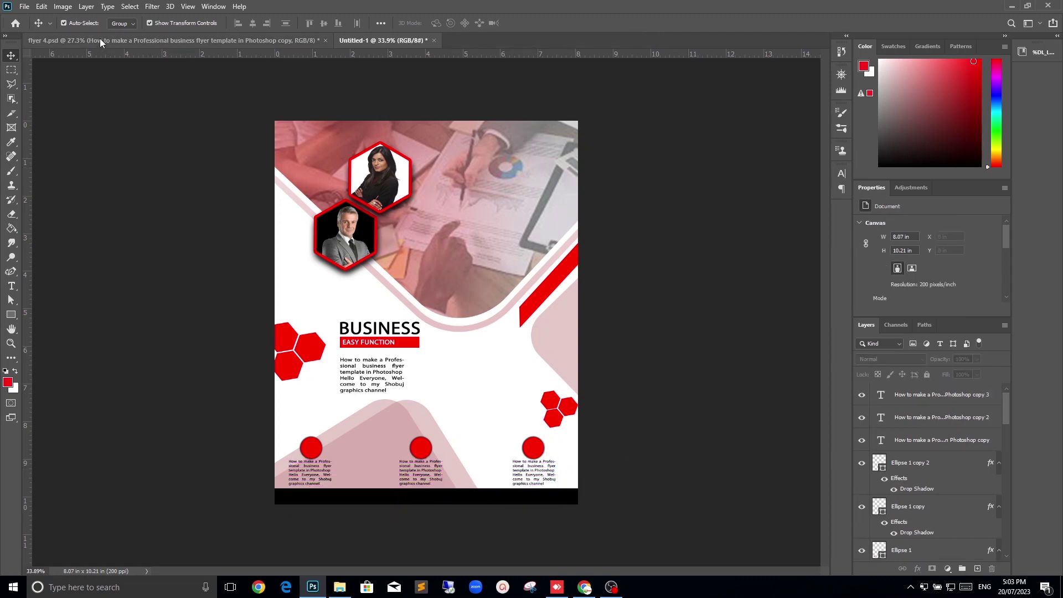
Place Embedded growth.png from the LOGO folder into the flyer.
click(25, 7)
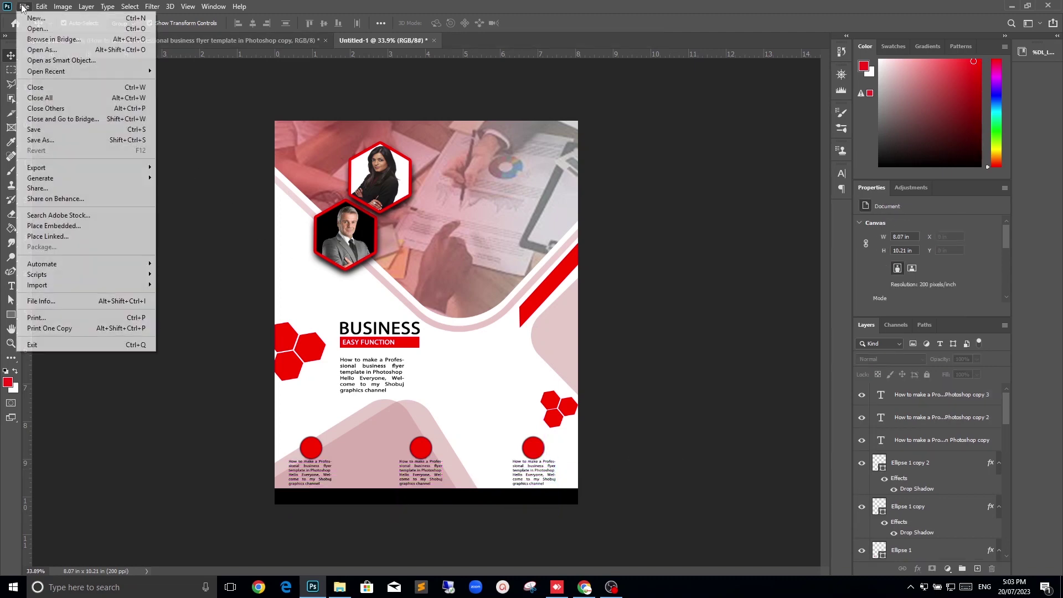
click(50, 226)
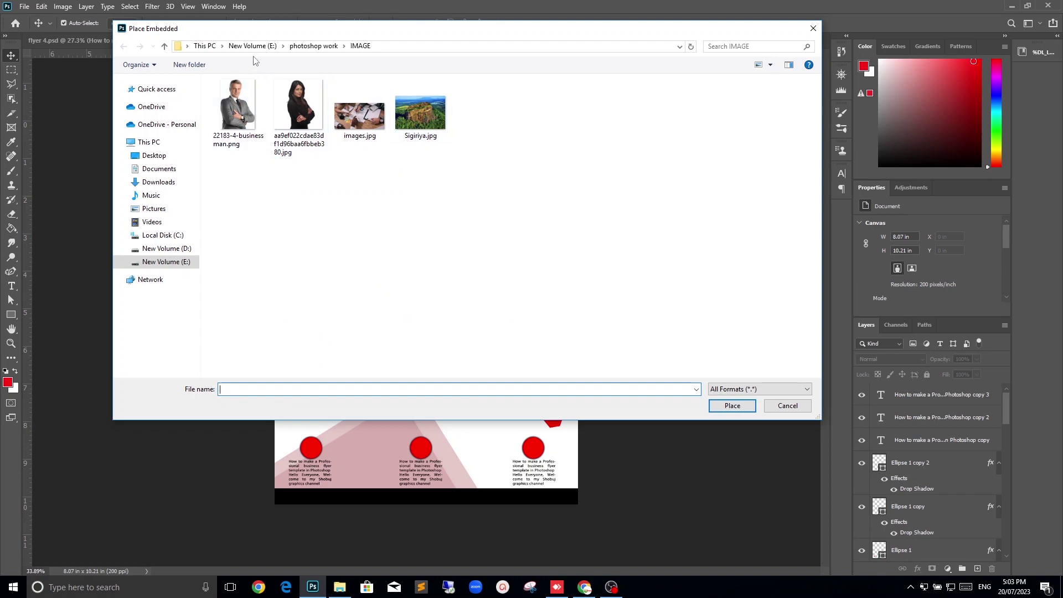
click(302, 46)
double_click(299, 105)
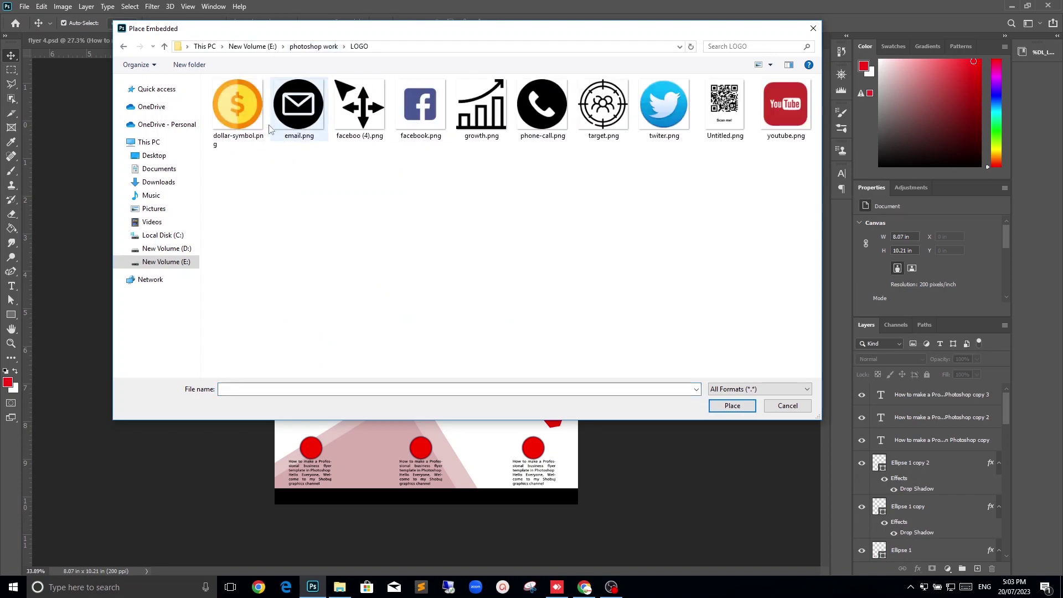
double_click(482, 105)
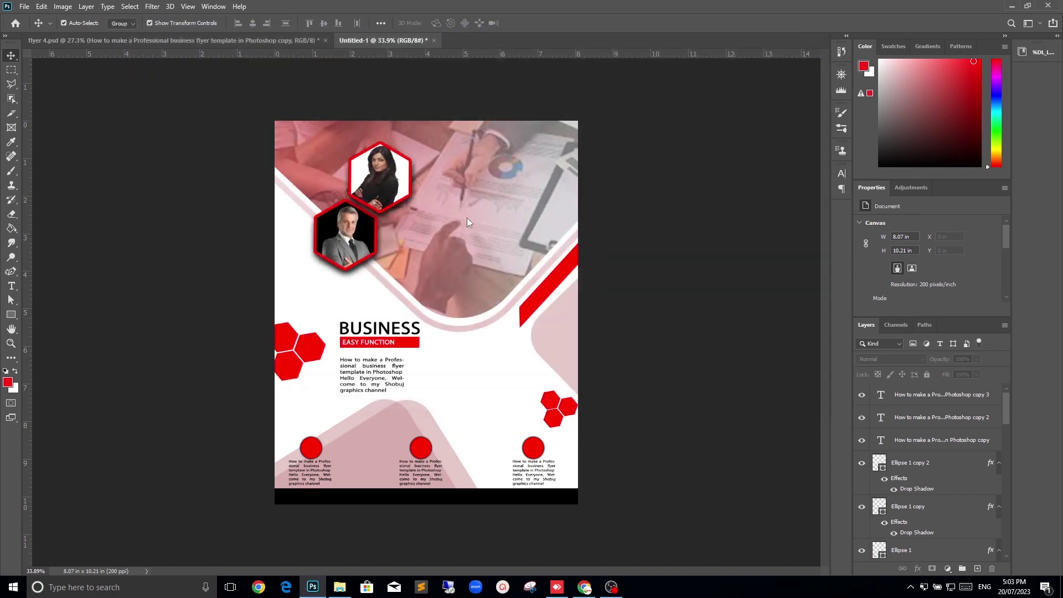
Scale the growth chart down to fit inside the left red circle.
drag(524, 212, 463, 288)
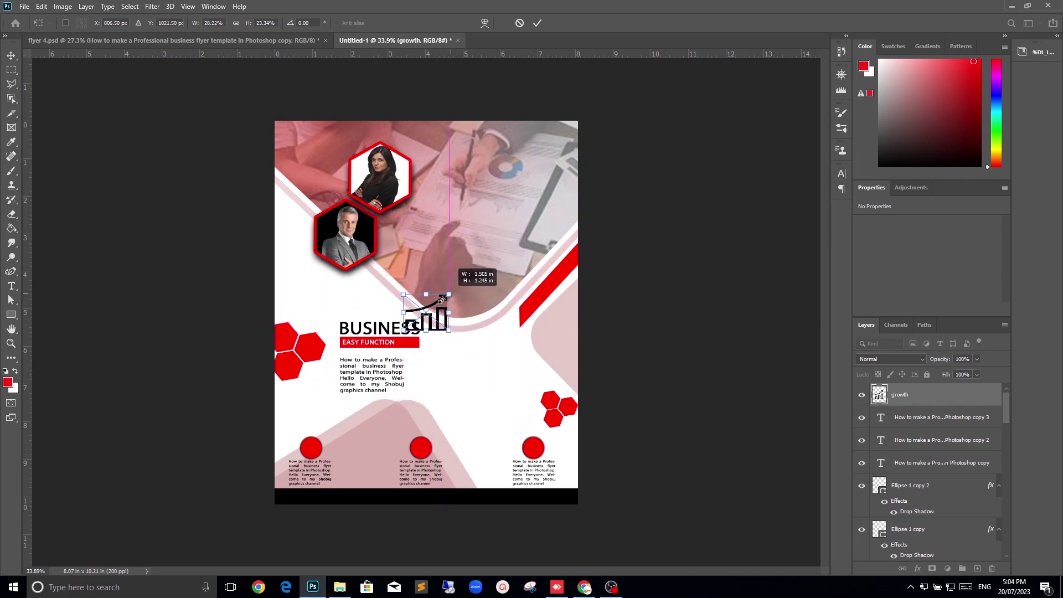
mouse_move(463, 288)
mouse_down()
mouse_move(436, 314)
mouse_move(372, 449)
mouse_move(284, 532)
mouse_up()
alt+scroll(437, 315, up, 3)
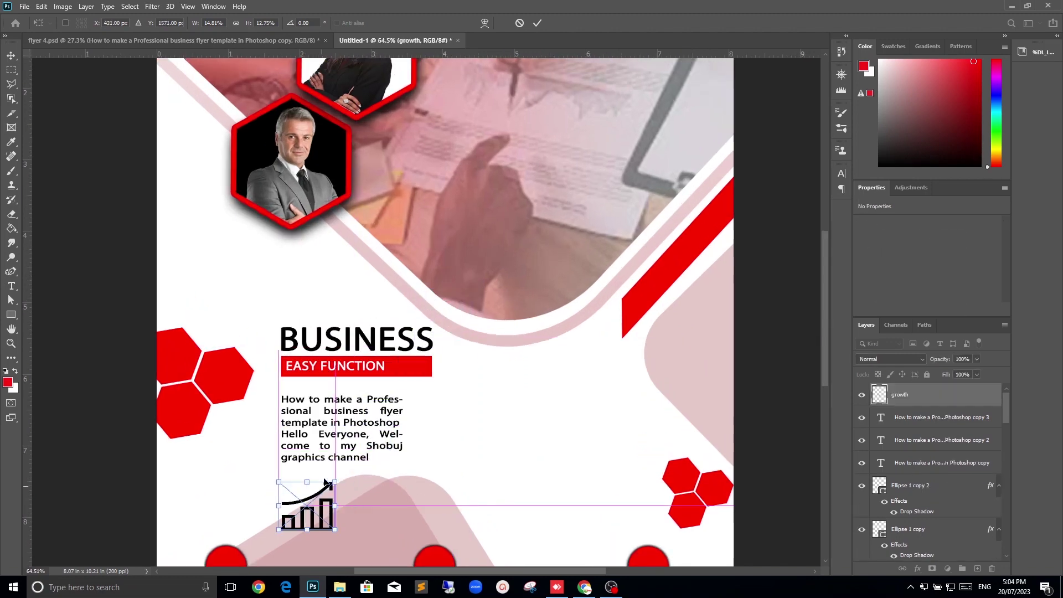
scroll(334, 306, down, 1)
scroll(334, 306, down, 2)
scroll(334, 307, down, 1)
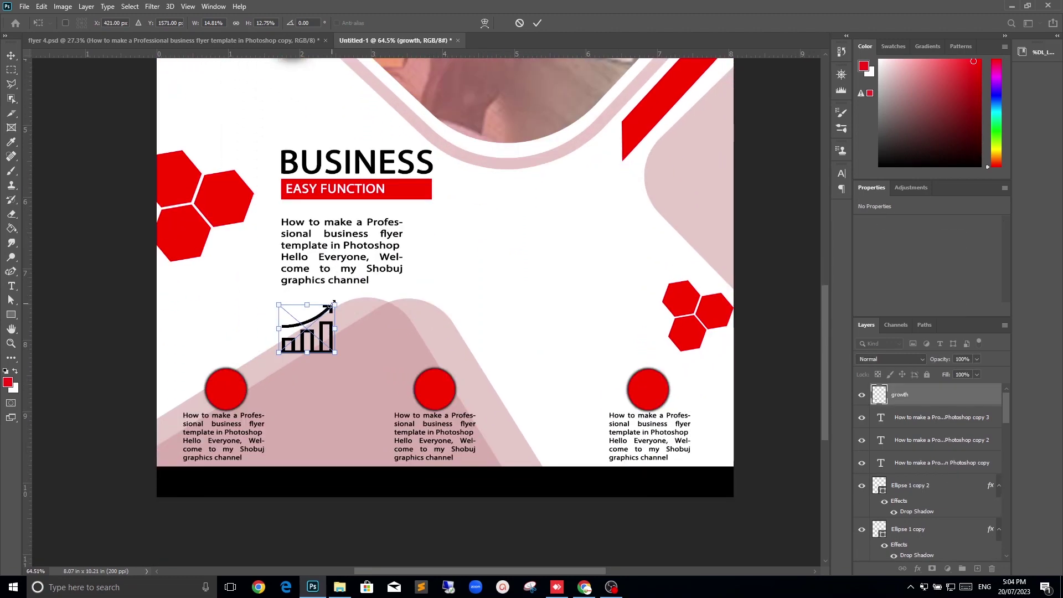
drag(337, 302, 231, 394)
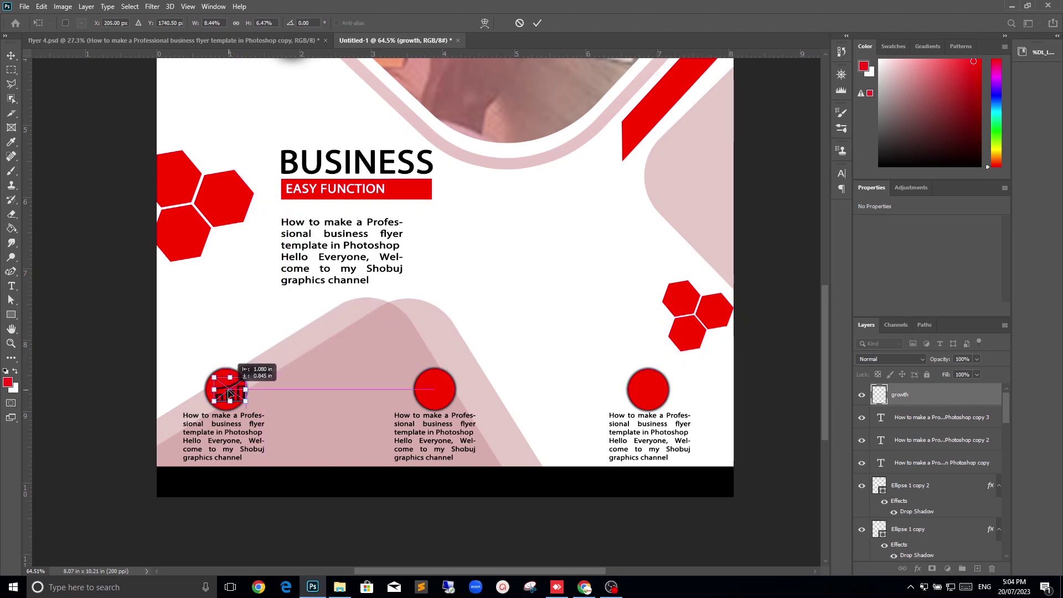
scroll(209, 386, up, 5)
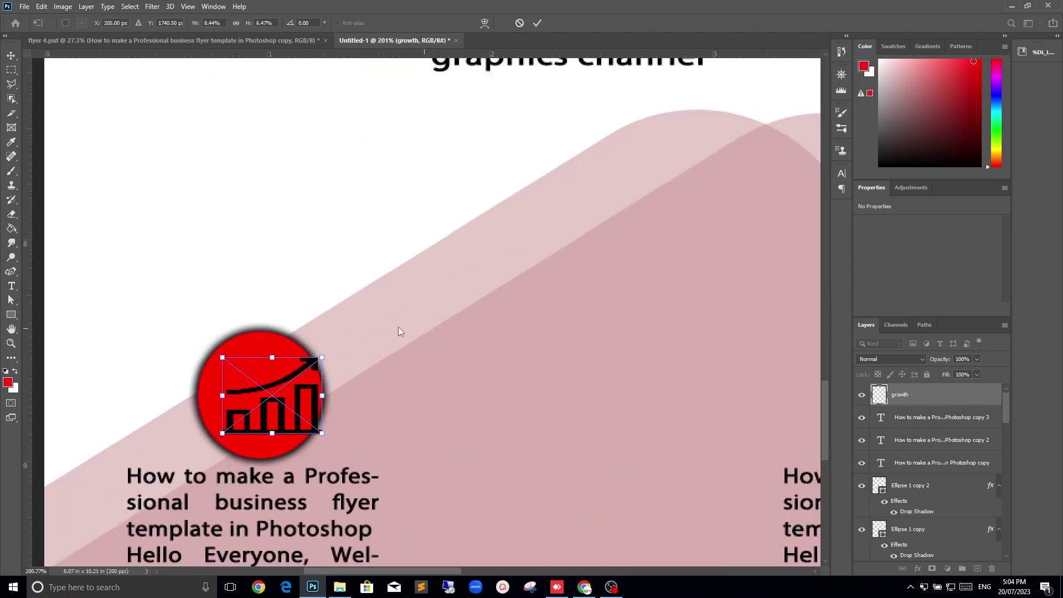
mouse_move(322, 358)
mouse_down()
mouse_move(300, 367)
mouse_move(298, 401)
mouse_move(266, 399)
mouse_up()
key(Return)
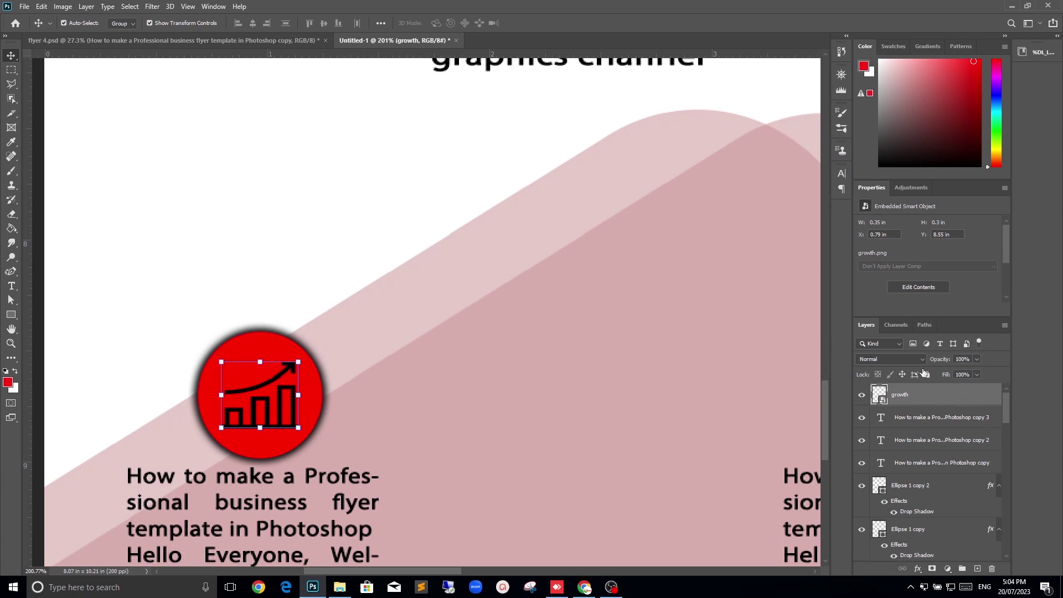
Give the growth icon a white #ffffff Color Overlay.
double_click(941, 394)
click(632, 299)
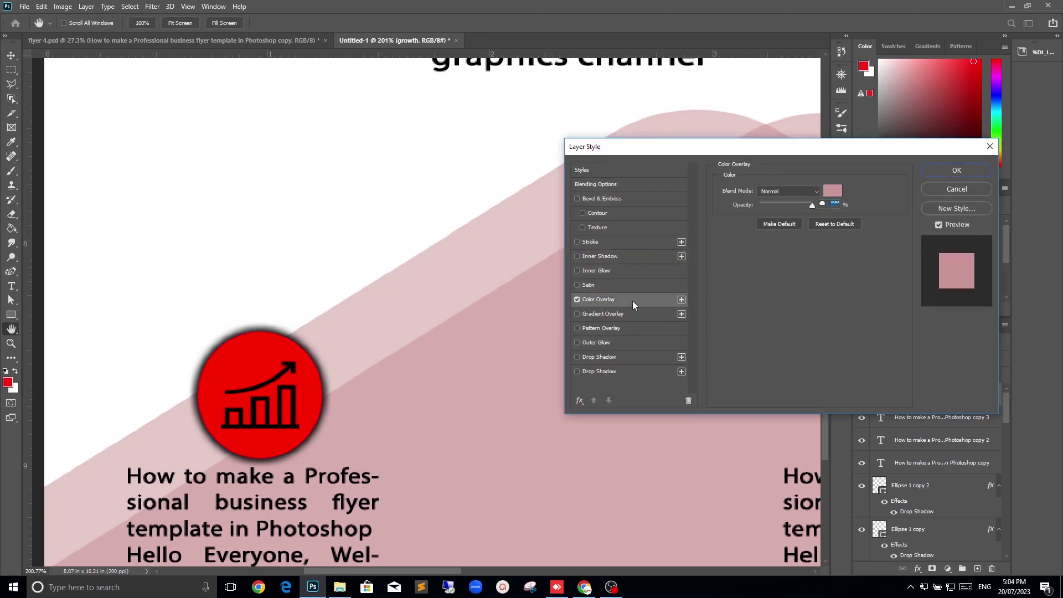
click(832, 191)
text(ffffff)
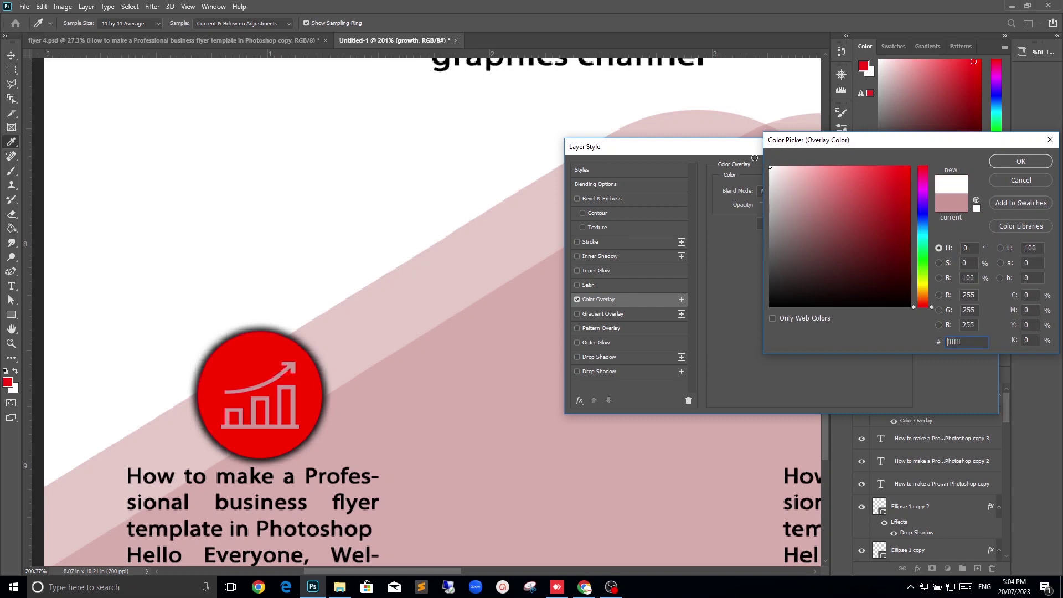
click(1007, 165)
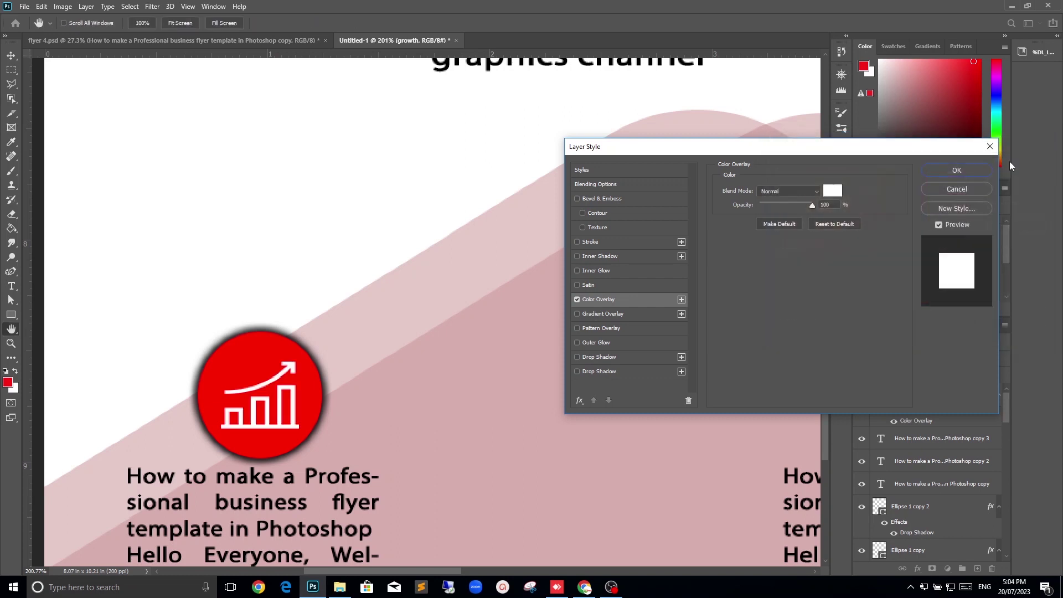
click(957, 171)
click(531, 274)
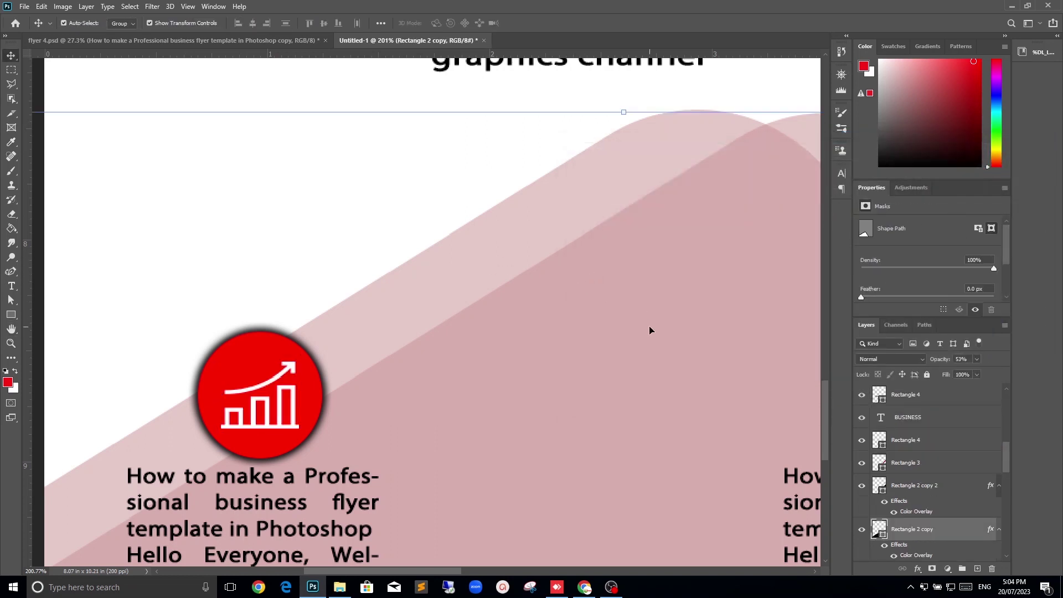
scroll(455, 279, down, 3)
scroll(470, 270, down, 3)
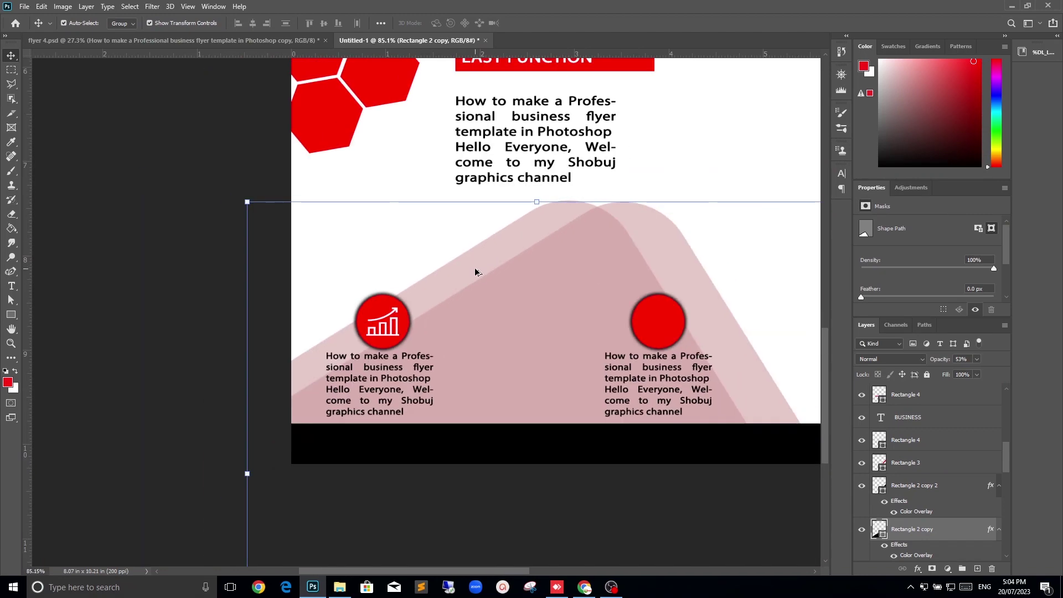
Place Embedded target.png and scale it down to a small size.
click(25, 6)
click(39, 225)
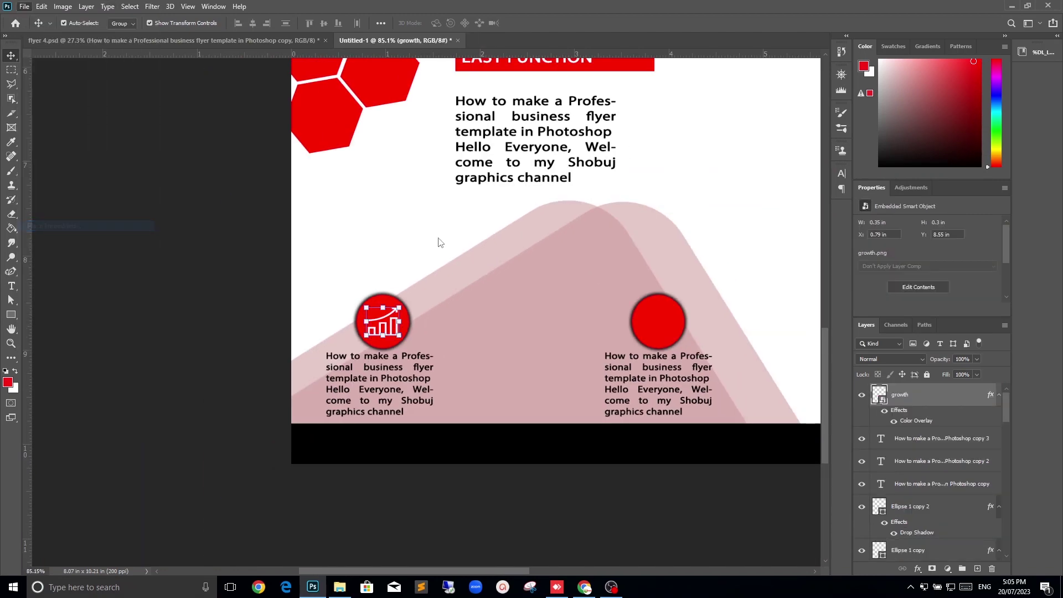
double_click(603, 105)
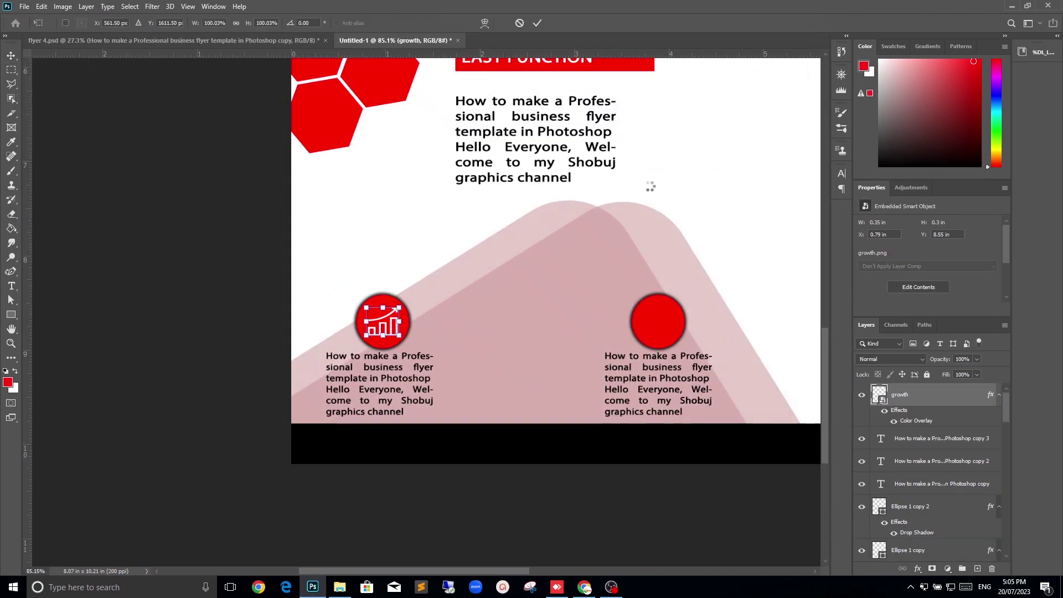
drag(807, 515, 399, 137)
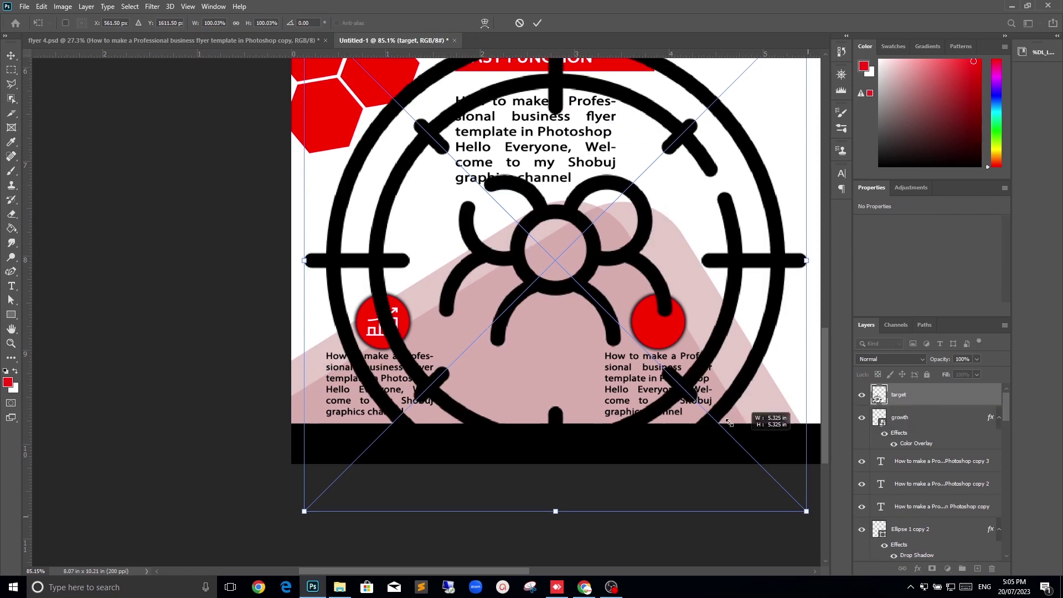
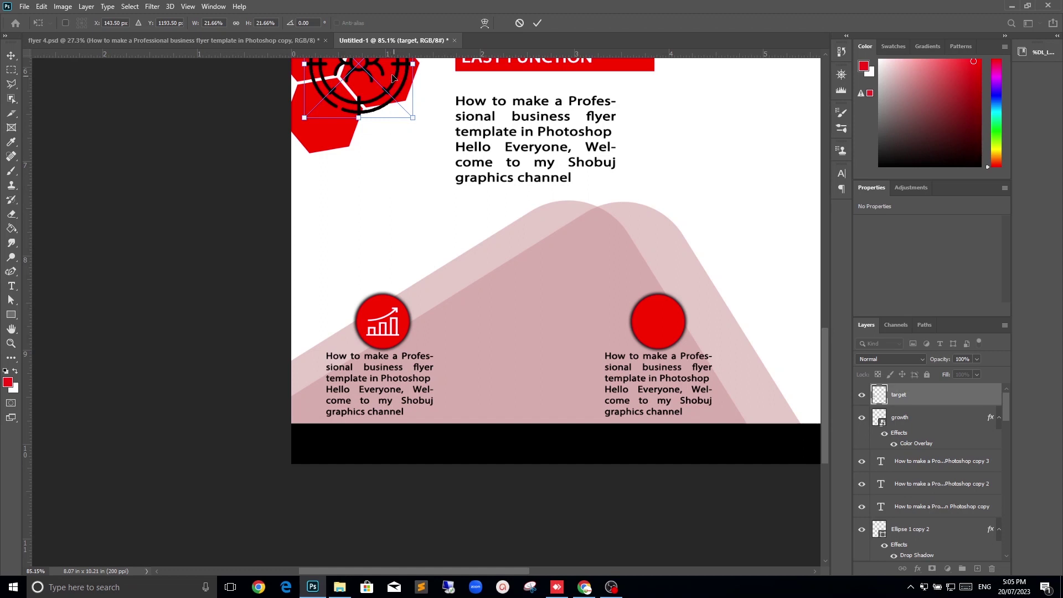
Set the scaled target icon on the second red circle's centre and open its Layer Style.
mouse_move(369, 65)
mouse_down()
mouse_move(589, 214)
mouse_move(563, 284)
mouse_move(664, 325)
mouse_up()
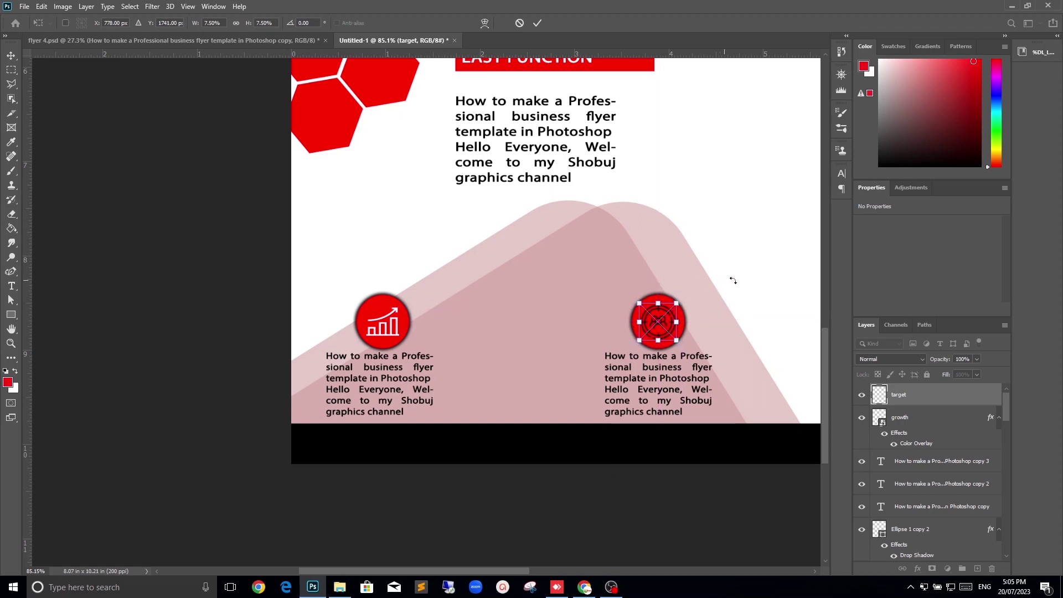
key(Return)
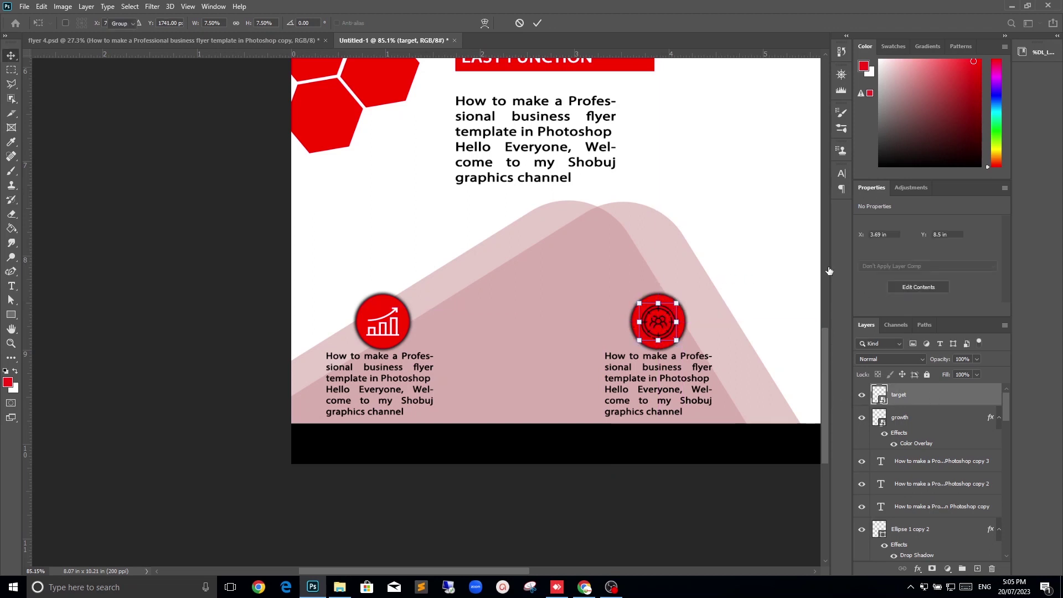
double_click(941, 394)
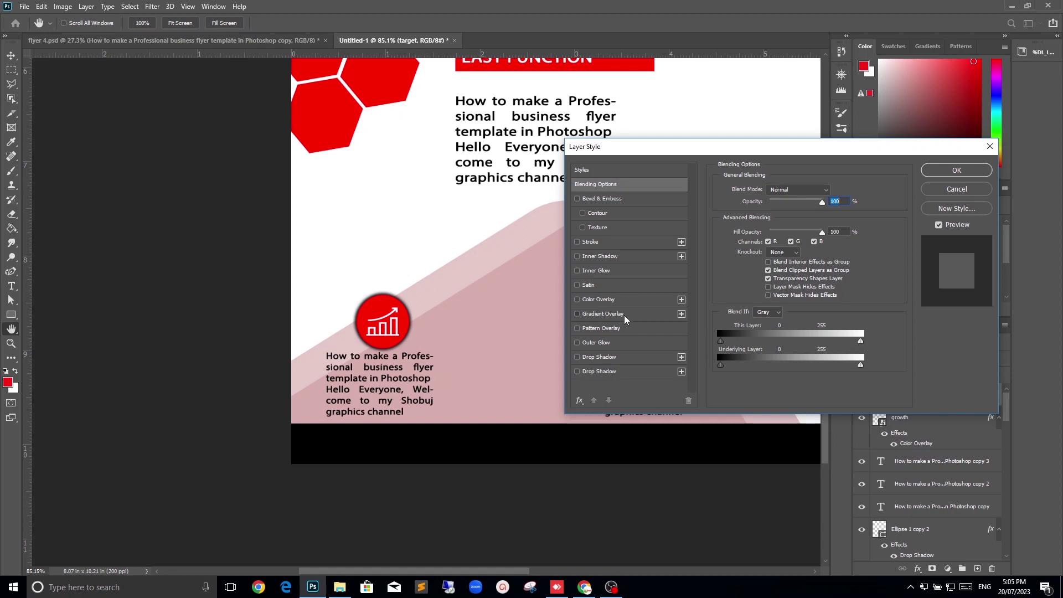
Remove the trial Gradient Overlay and give the target icon a white Color Overlay.
click(624, 316)
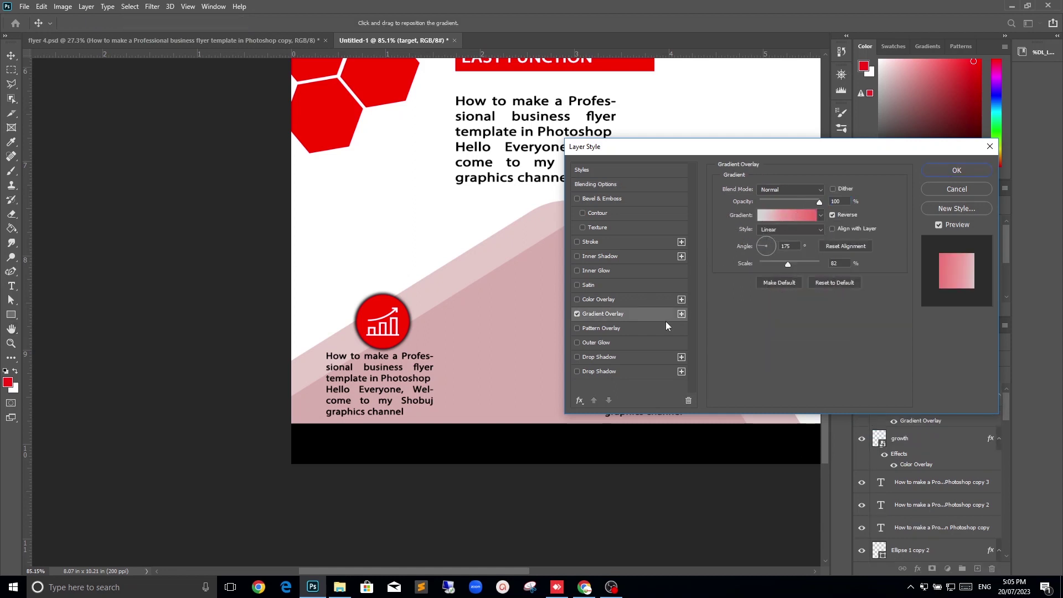
click(577, 314)
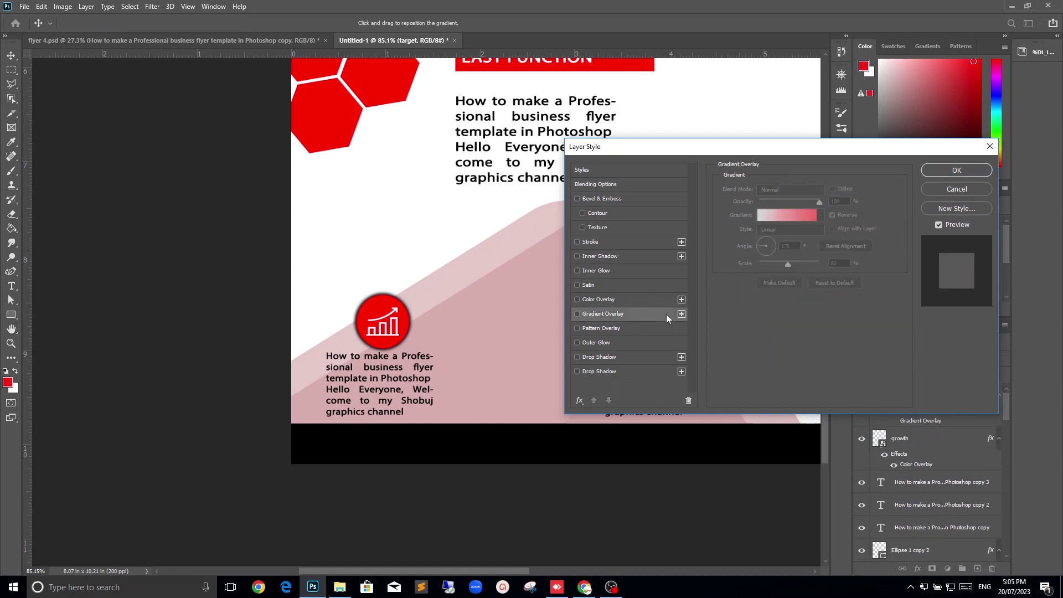
click(688, 400)
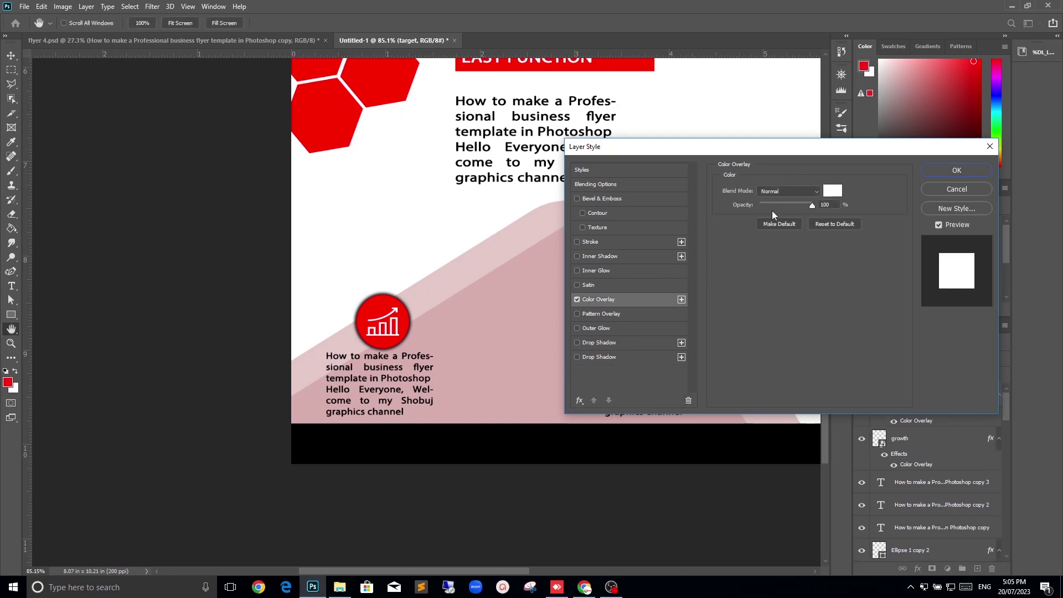
click(838, 192)
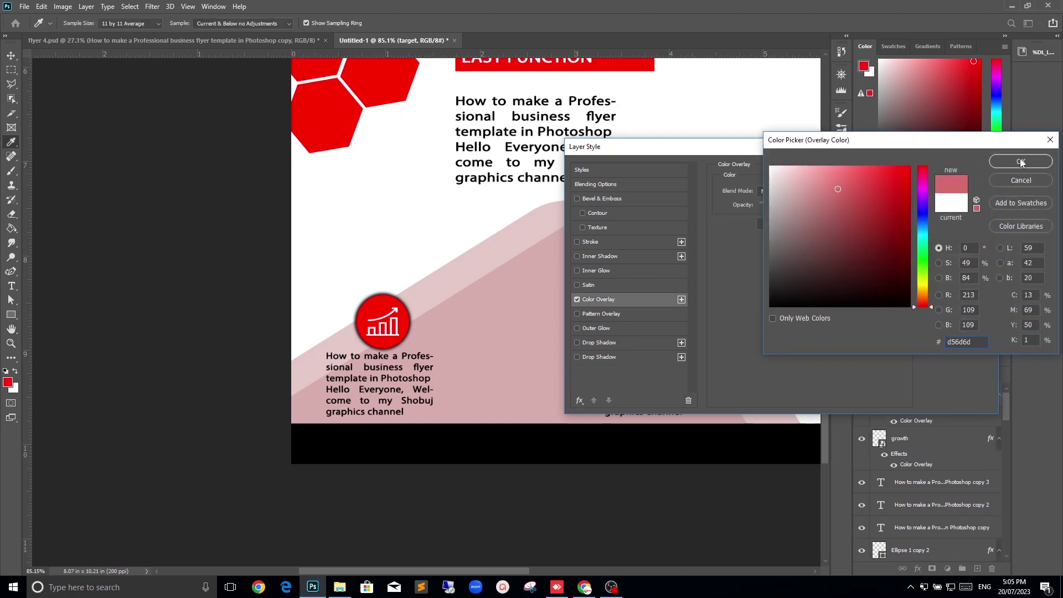
click(770, 168)
click(1021, 161)
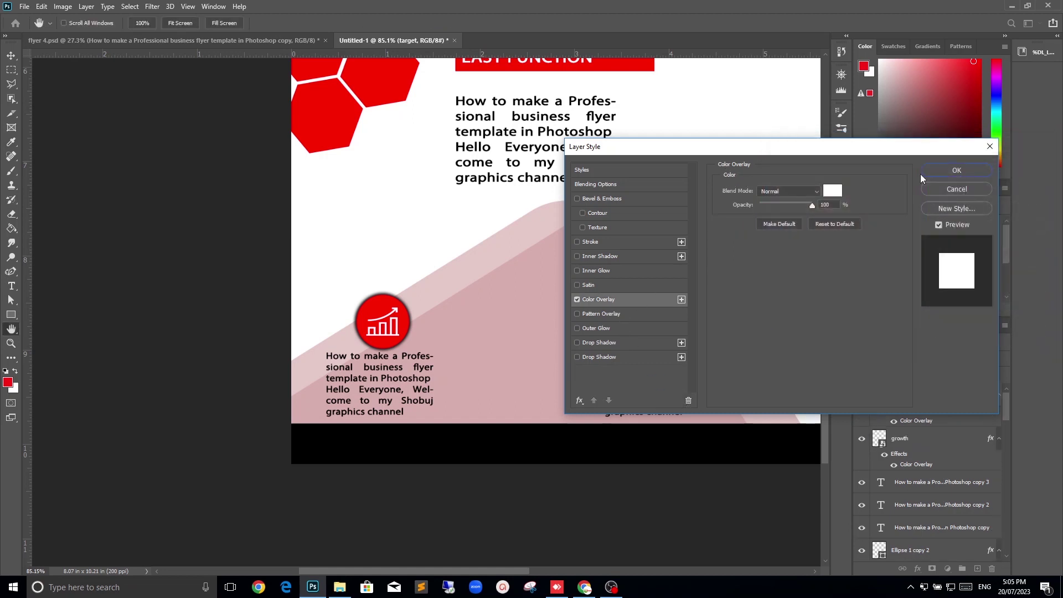
click(975, 173)
key(v)
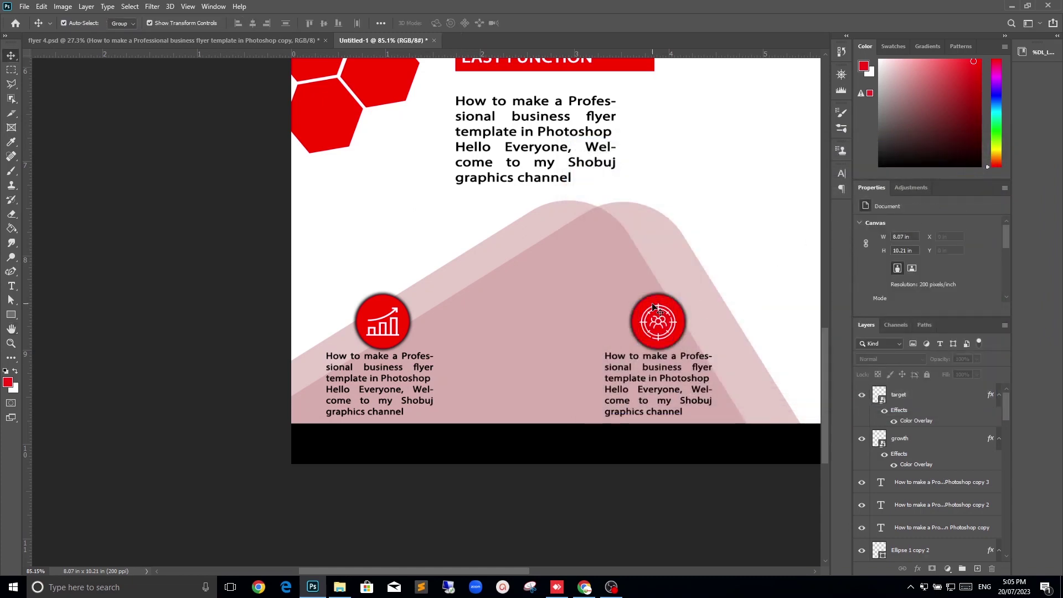
scroll(655, 307, down, 1)
scroll(681, 214, up, 1)
Place dollar-symbol.png as an embedded image in the flyer.
mouse_move(728, 244)
mouse_down()
mouse_move(337, 263)
mouse_move(361, 268)
mouse_up()
click(23, 5)
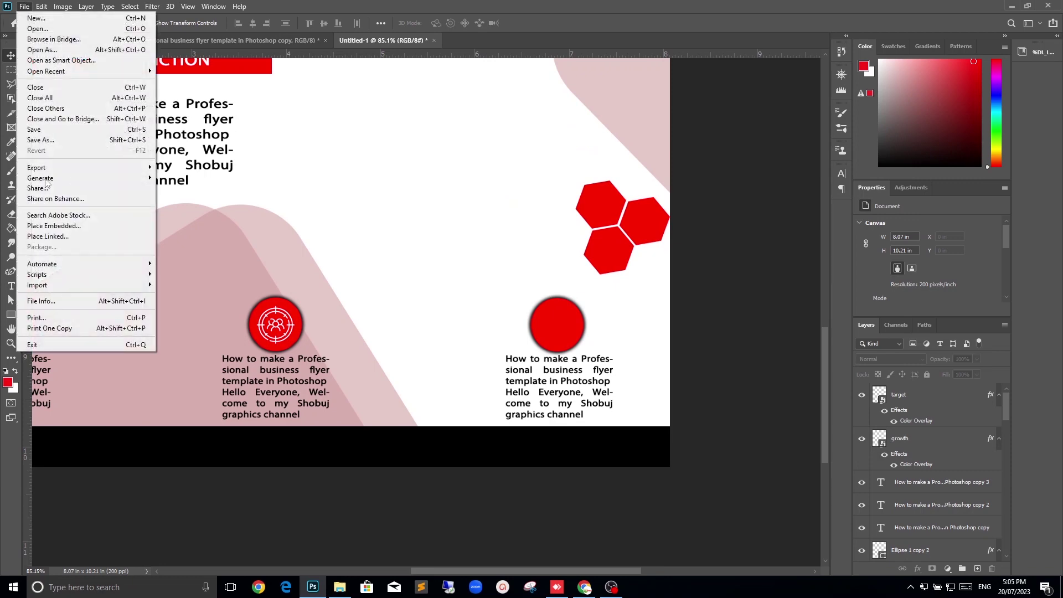
click(55, 224)
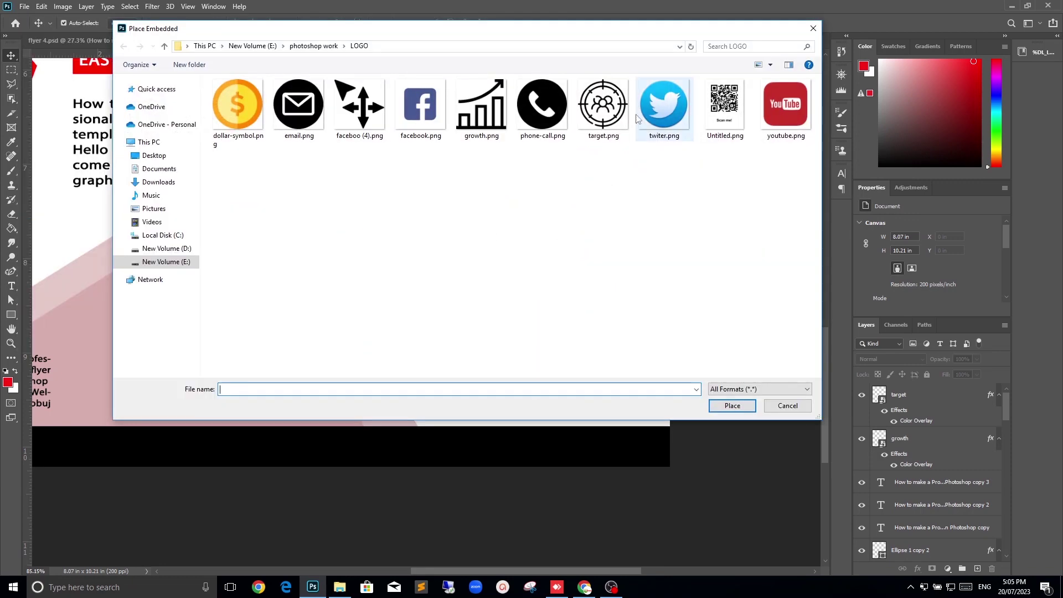
double_click(237, 106)
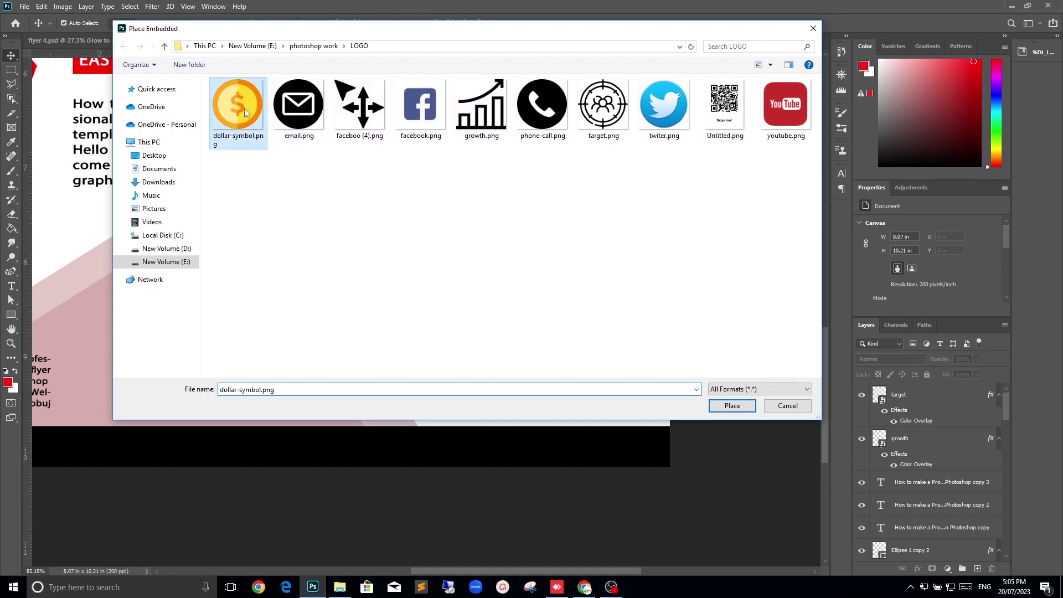
key(ctrl+0)
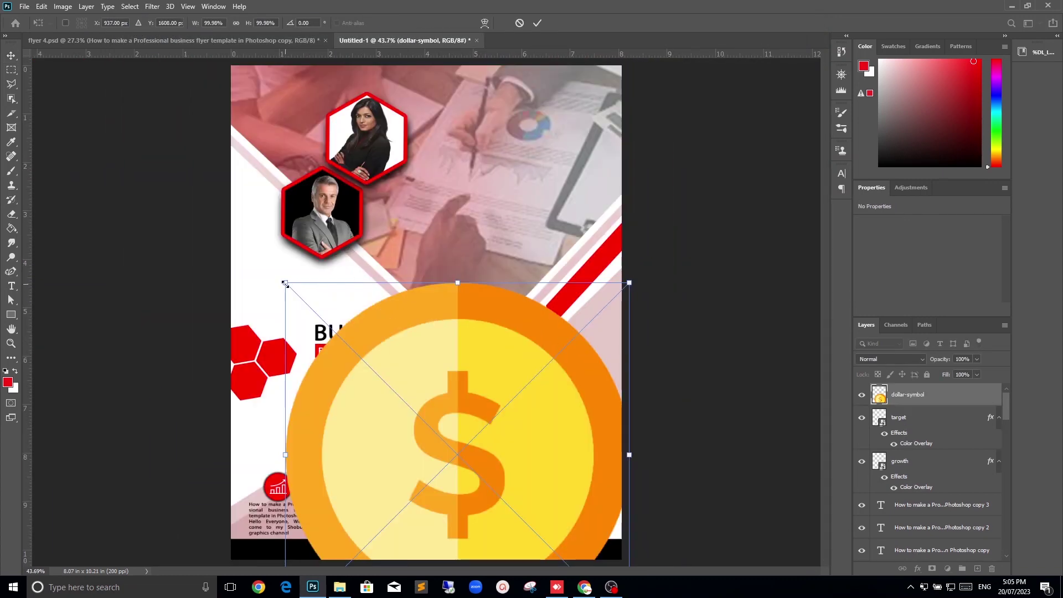
Shrink the dollar coin and fix it at the centre of the third red circle.
mouse_move(285, 283)
mouse_down()
mouse_move(541, 513)
mouse_move(496, 275)
mouse_move(535, 344)
mouse_move(565, 489)
mouse_move(550, 412)
mouse_up()
scroll(573, 487, up, 5)
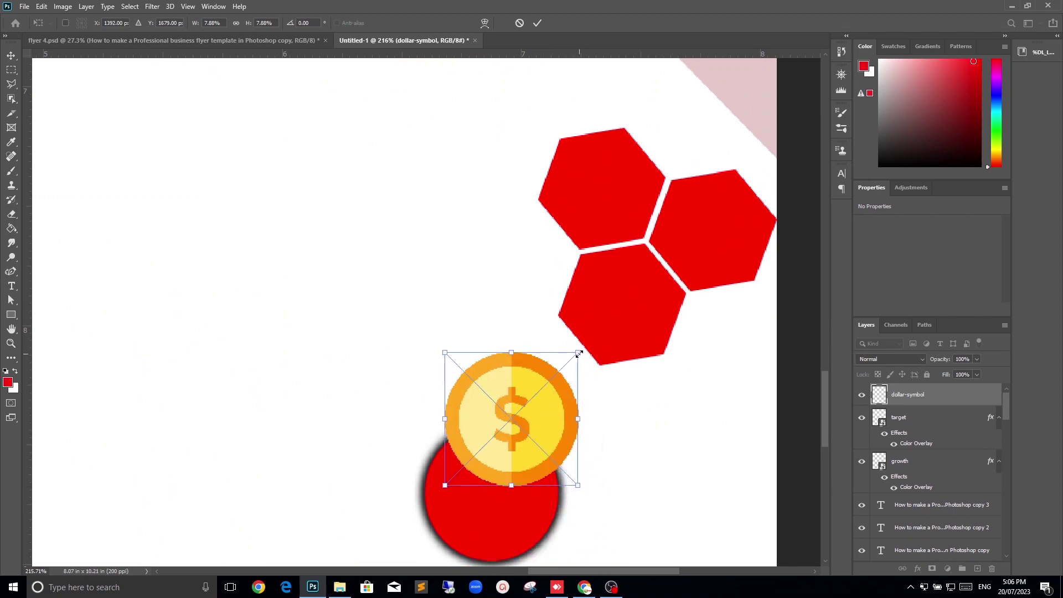
drag(578, 353, 535, 399)
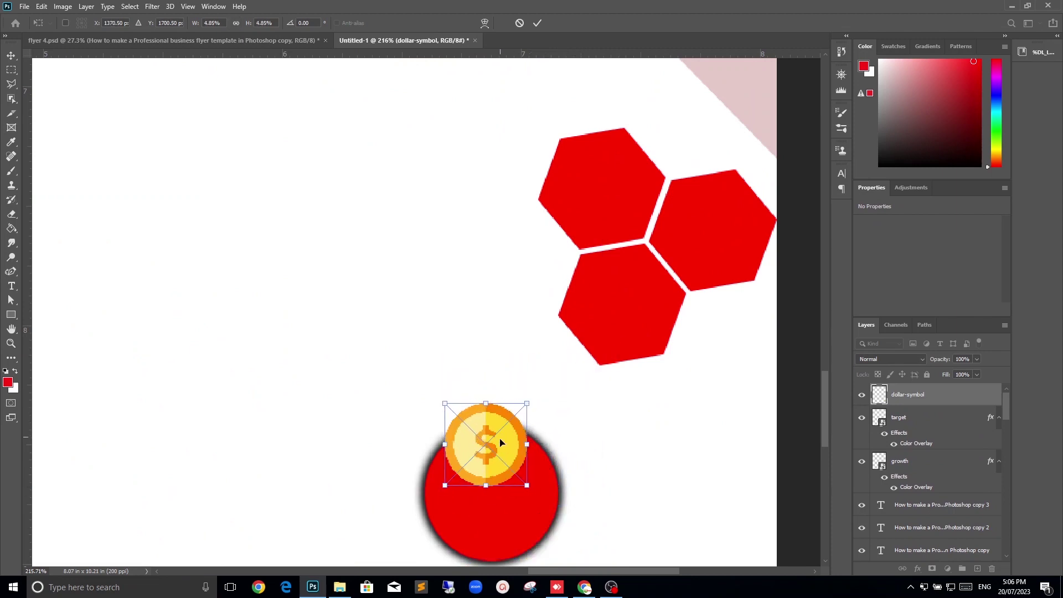
drag(496, 455, 502, 492)
key(Return)
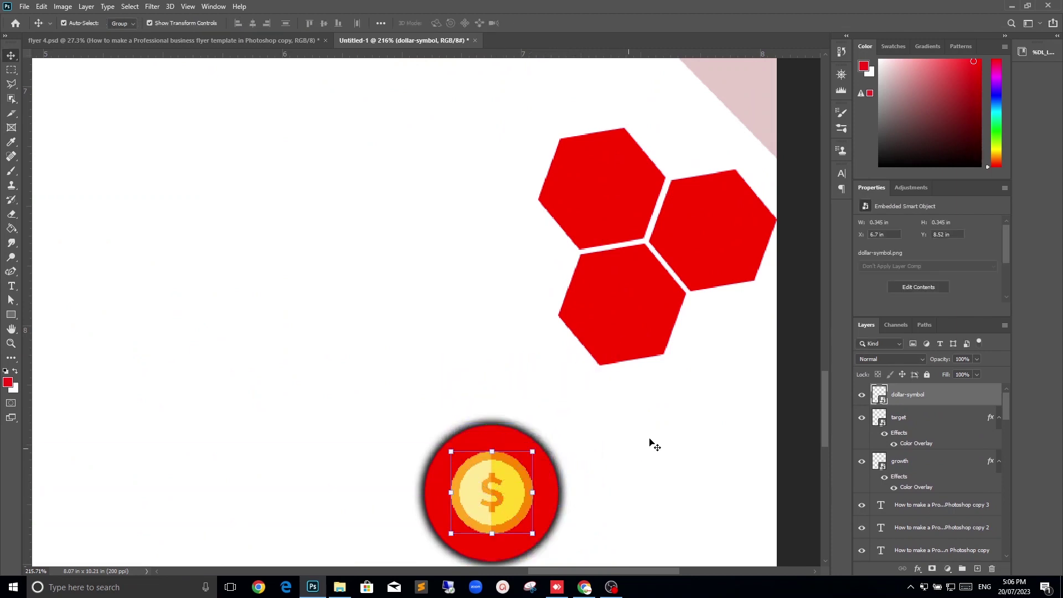
scroll(449, 316, down, 5)
scroll(434, 304, down, 5)
Add the placeholder text 'logo here' at the flyer's top-left corner.
scroll(432, 304, down, 3)
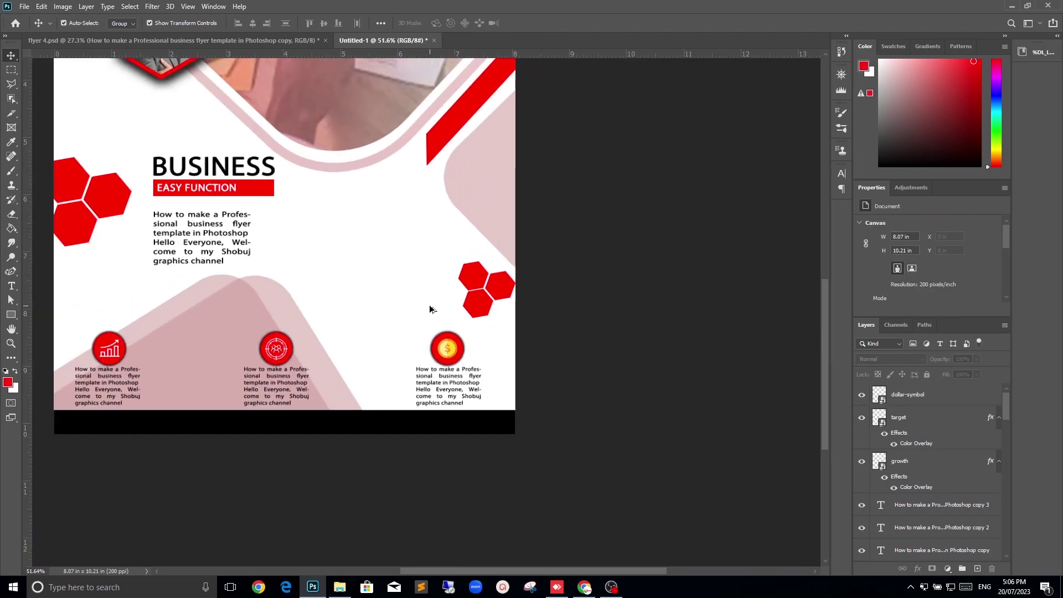
scroll(429, 309, down, 2)
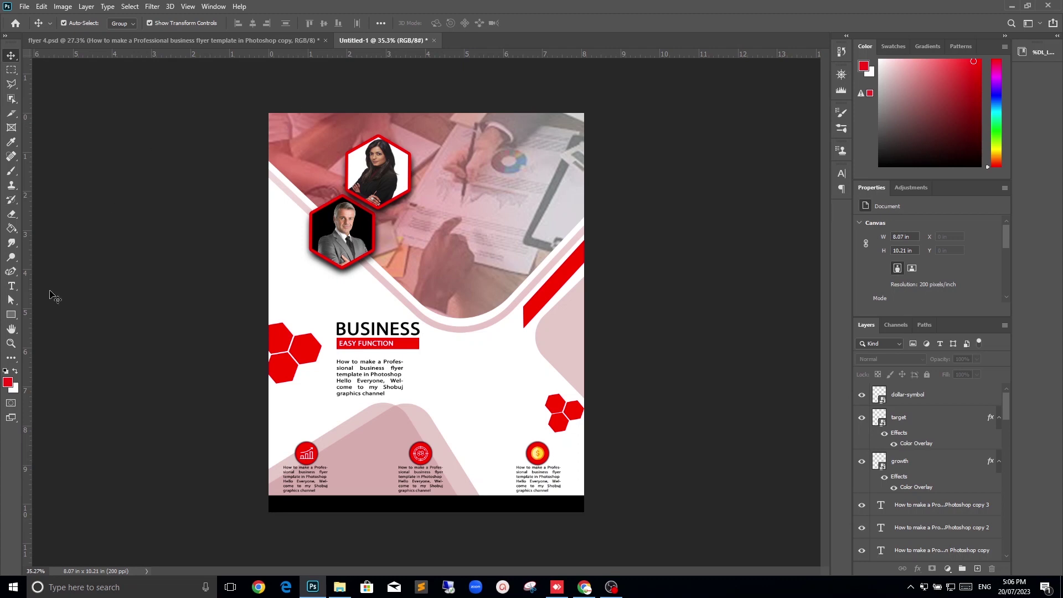
click(11, 286)
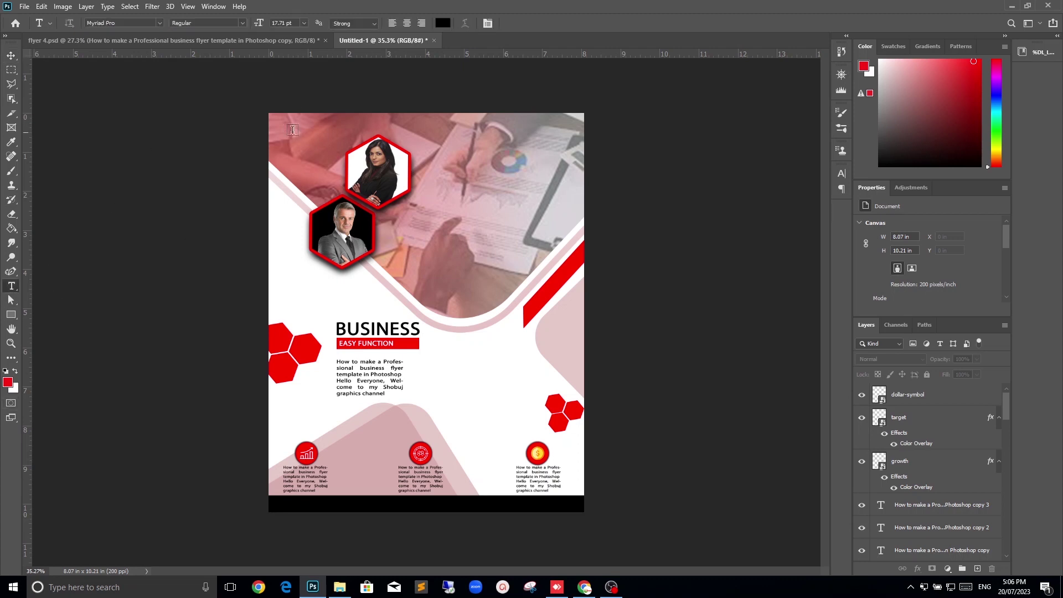
click(293, 135)
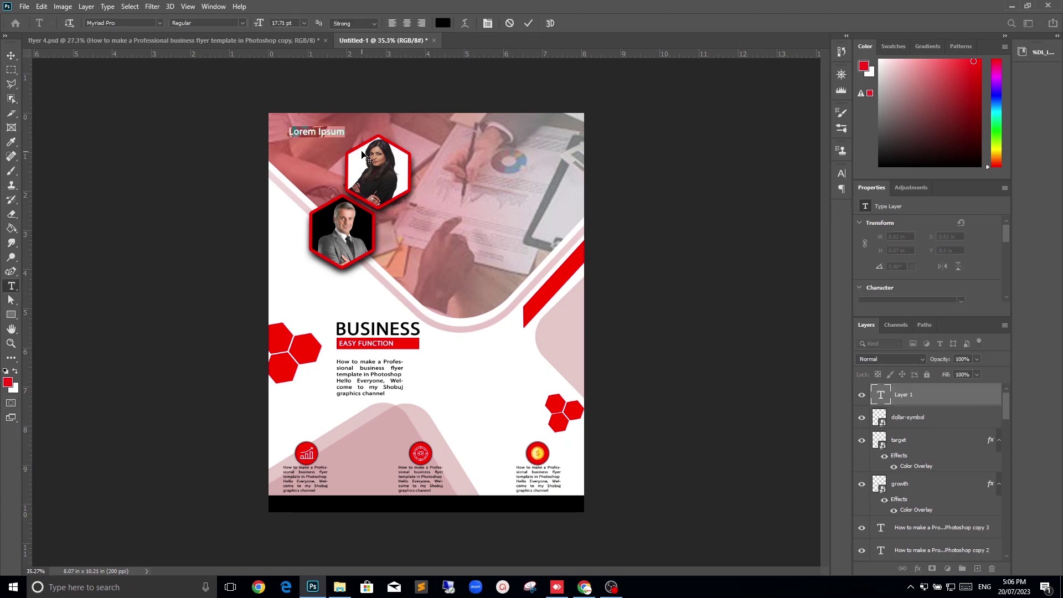
text(logo here)
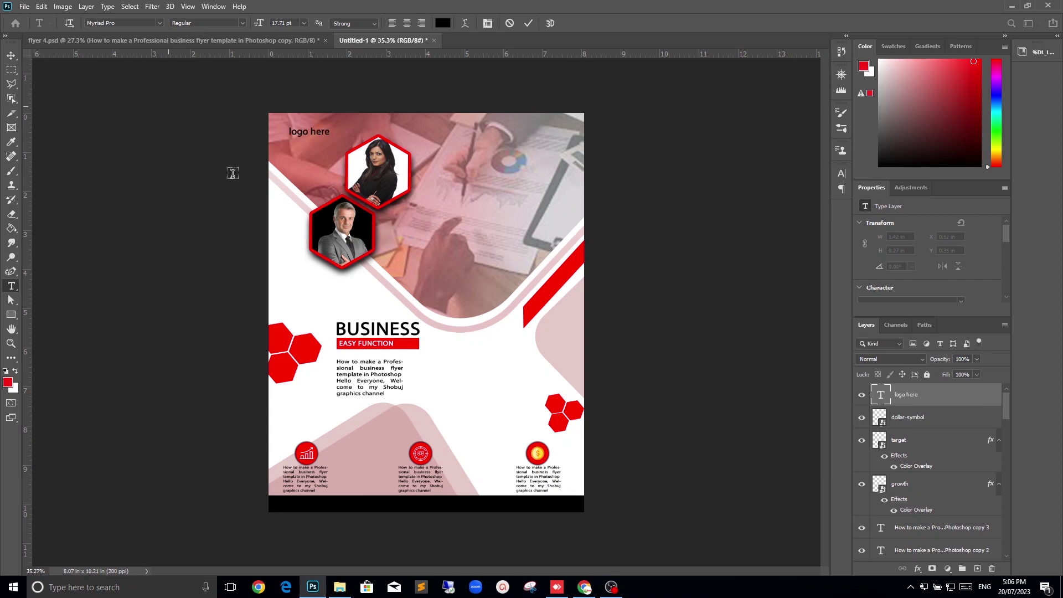
click(499, 329)
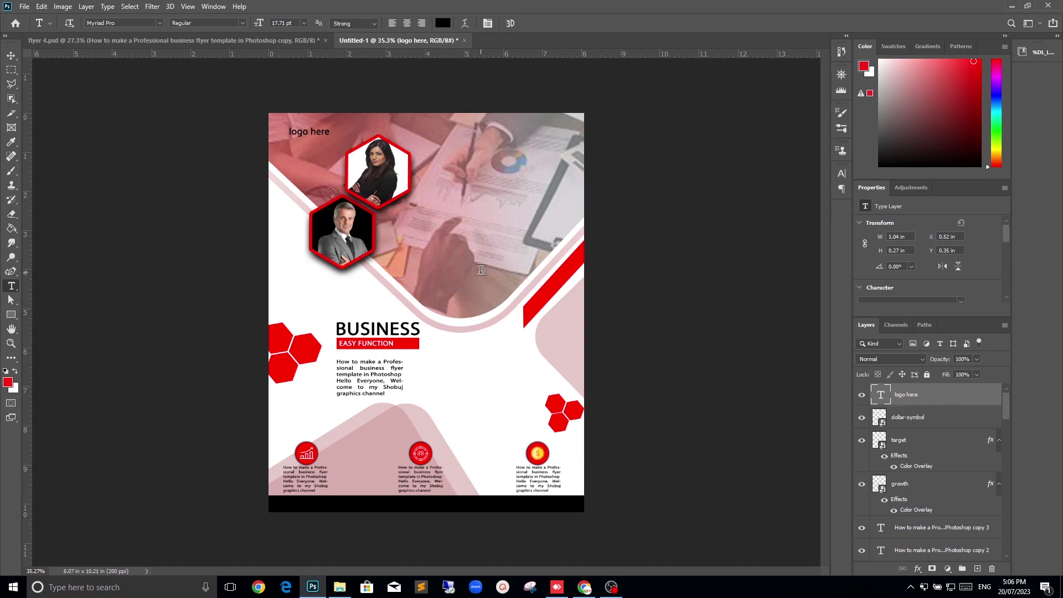
click(24, 9)
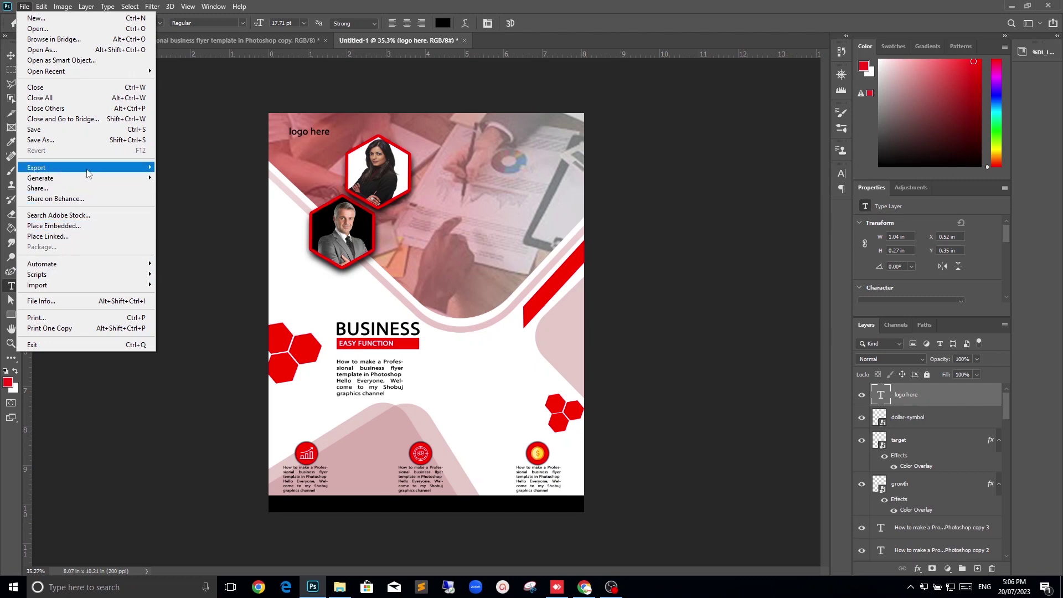
Place the QR code image, shrink it near the right edge, and start a text layer.
click(77, 226)
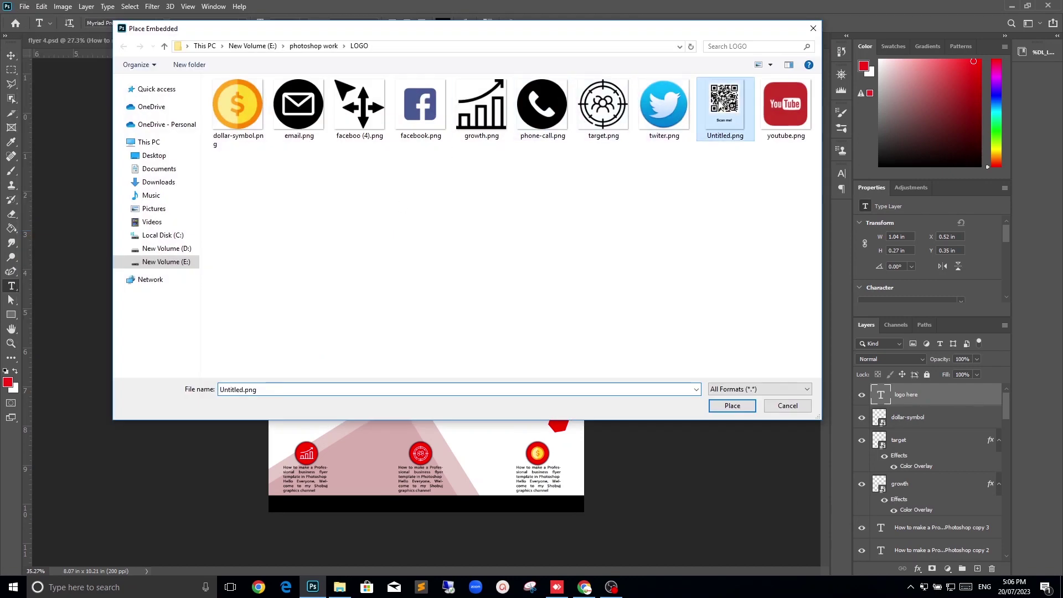
double_click(724, 105)
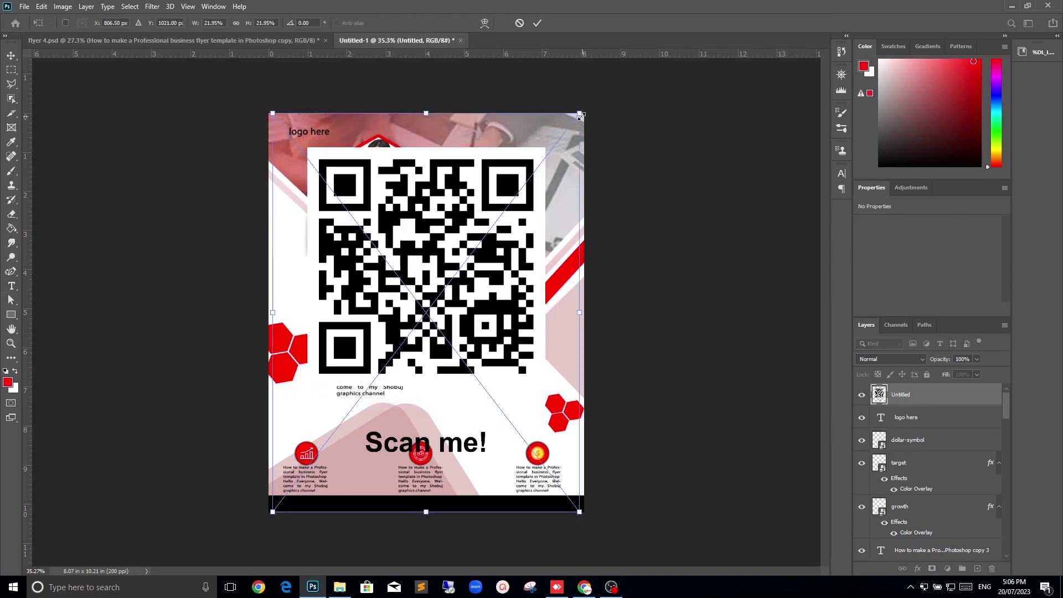
mouse_move(580, 115)
mouse_down()
mouse_move(526, 285)
mouse_move(598, 228)
mouse_move(545, 299)
mouse_move(564, 332)
mouse_up()
key(t)
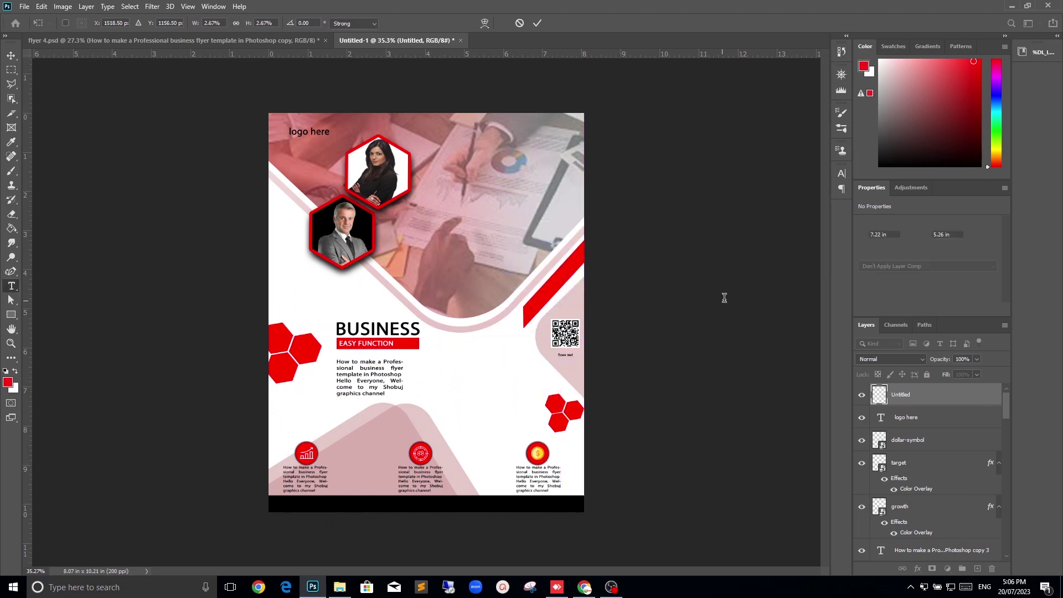
click(724, 298)
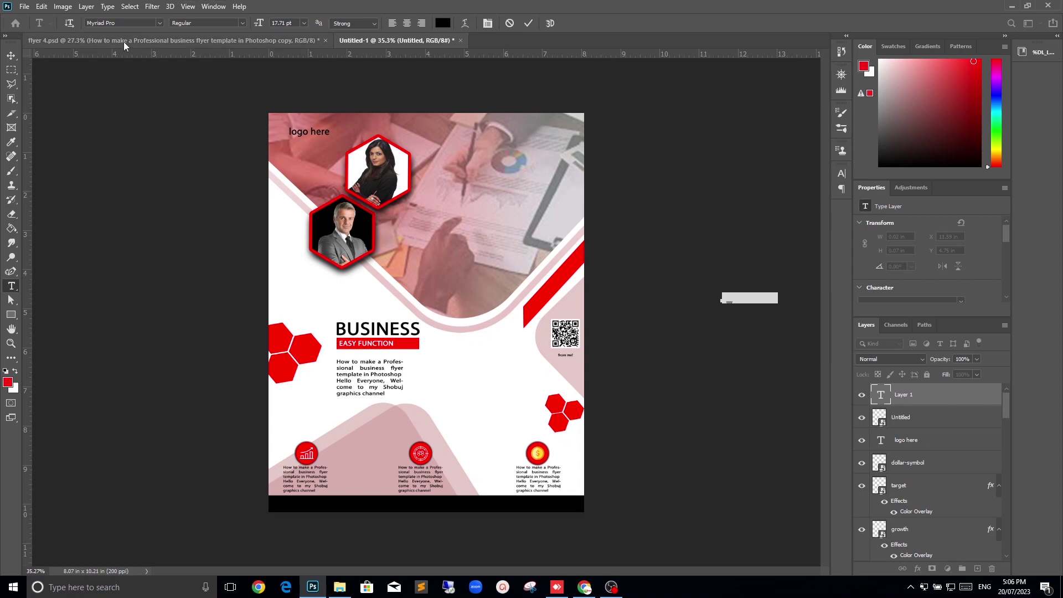
key(ctrl+Tab)
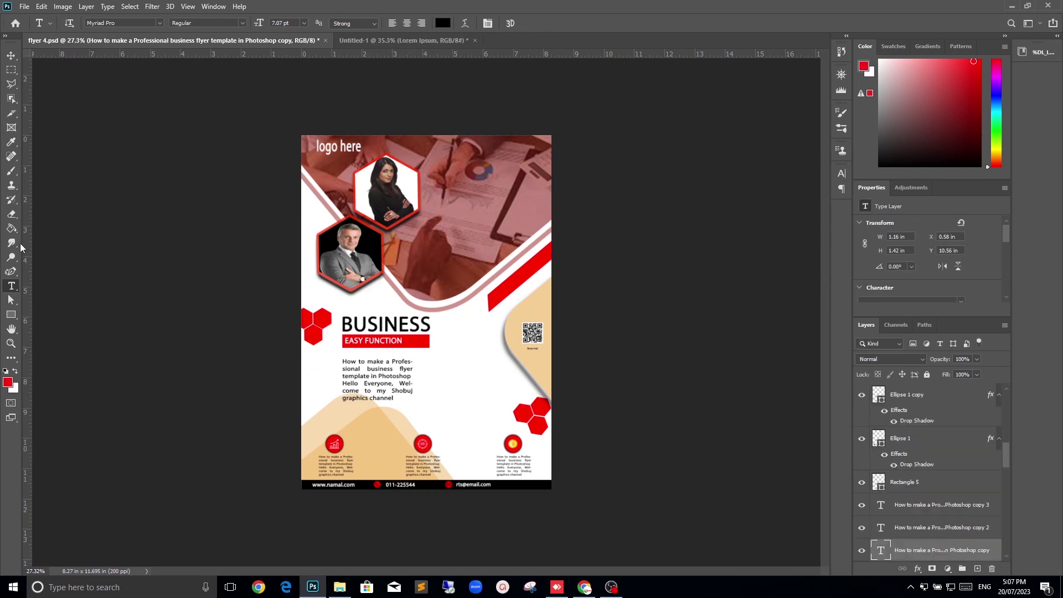
click(11, 56)
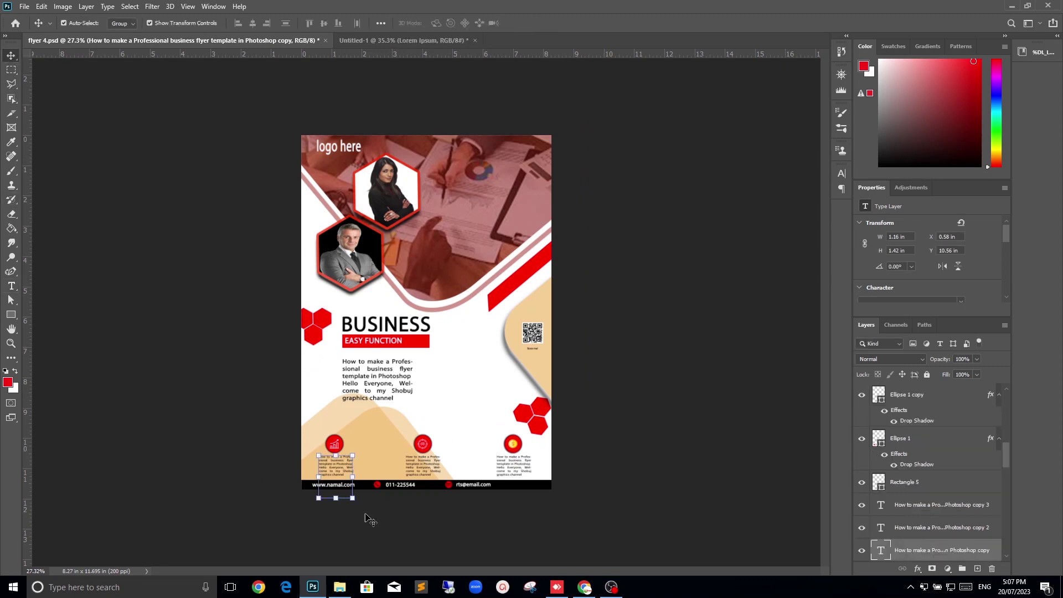
drag(524, 520, 325, 486)
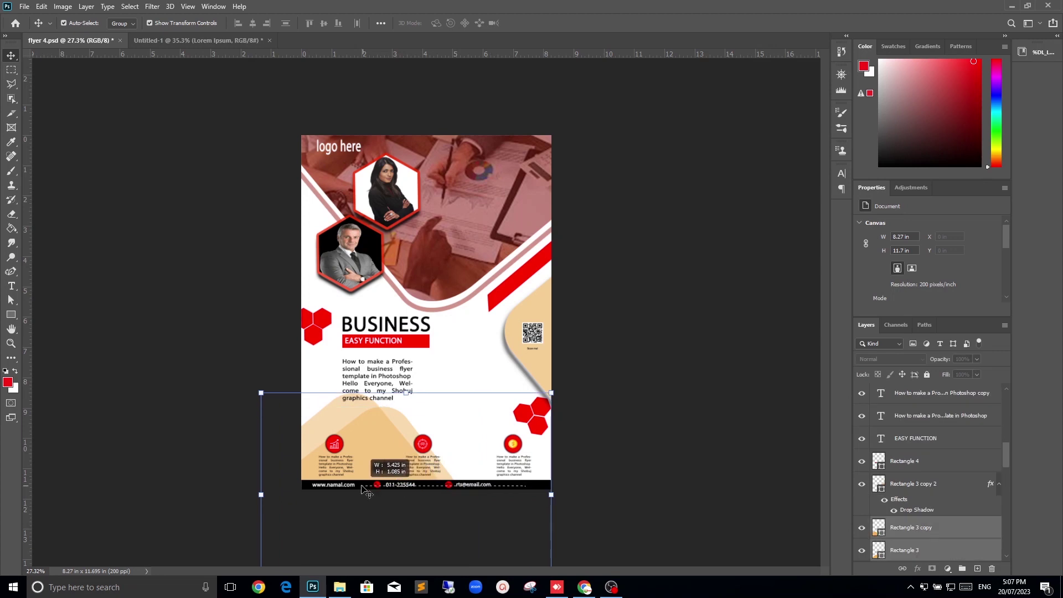
click(454, 472)
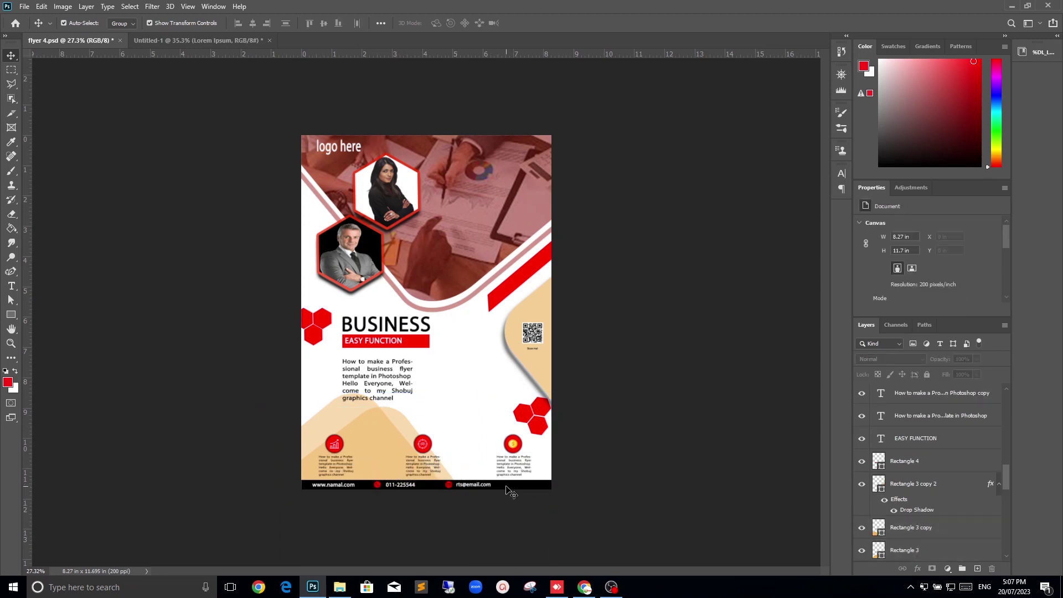
click(337, 485)
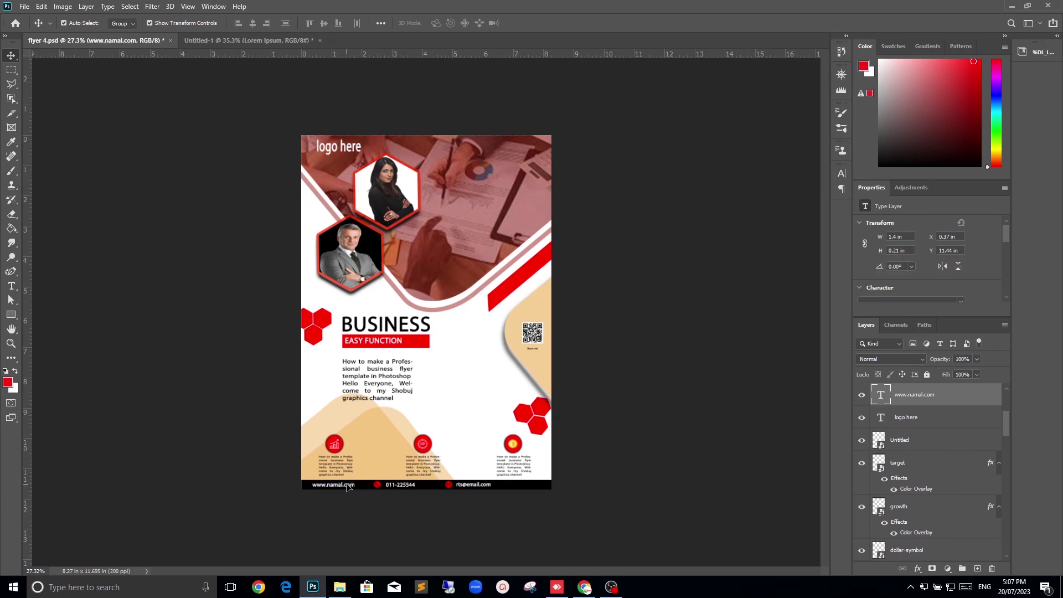
drag(348, 486, 285, 2)
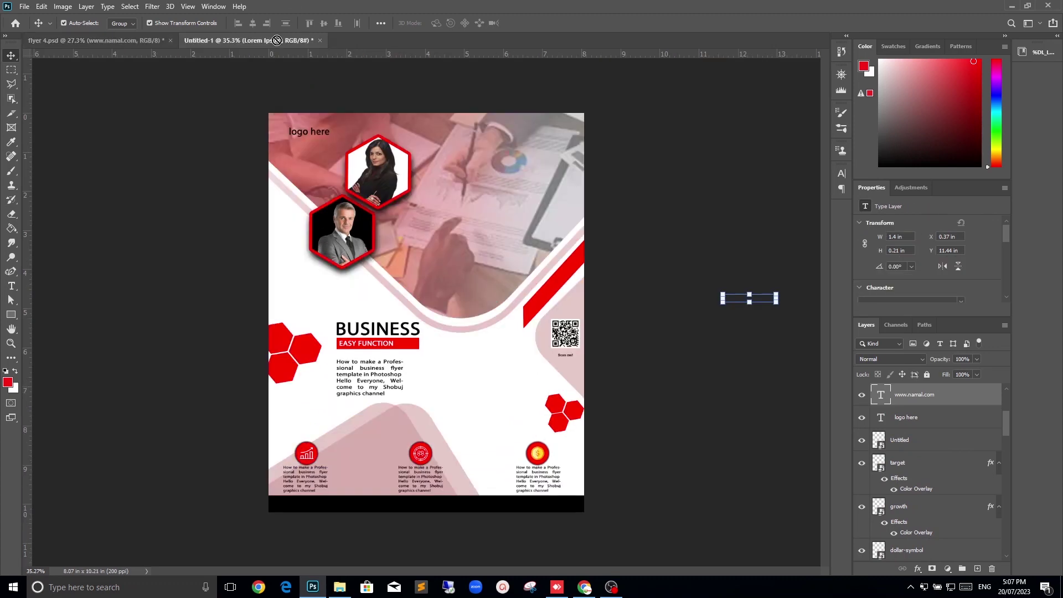
drag(277, 40, 360, 452)
drag(317, 509, 317, 508)
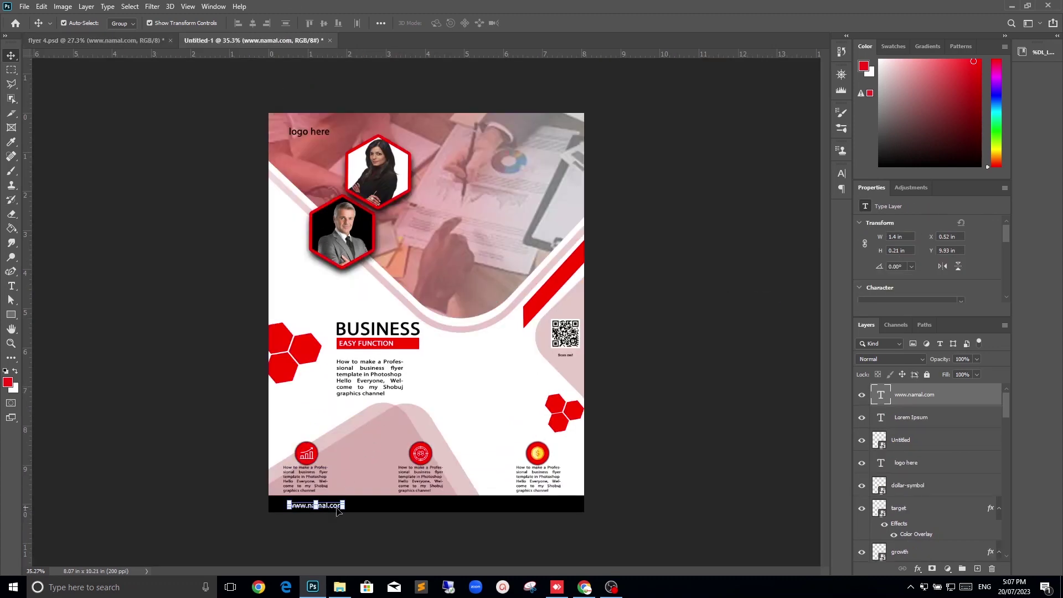
click(368, 523)
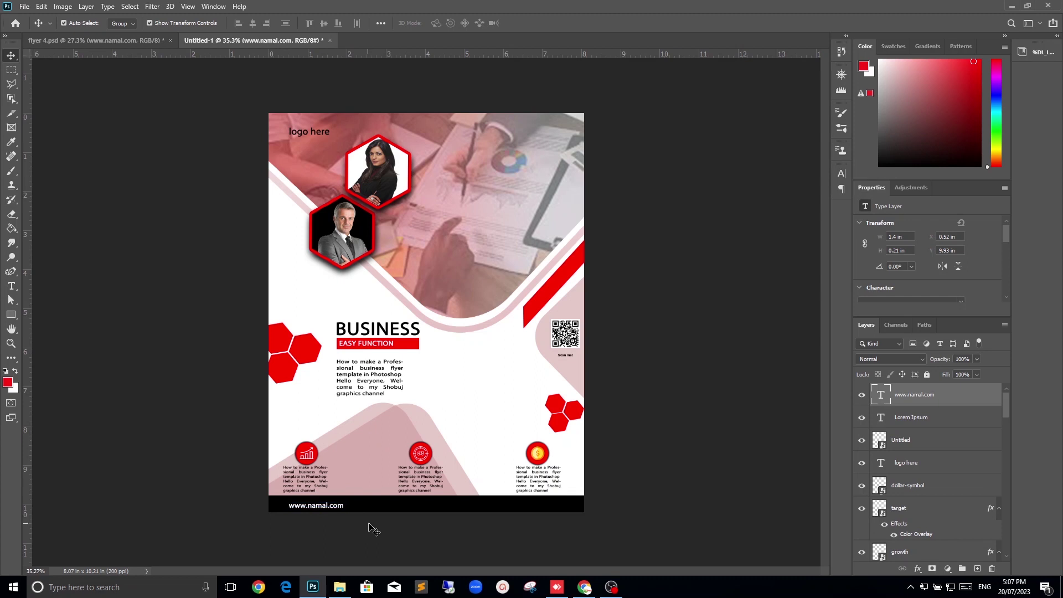
click(142, 40)
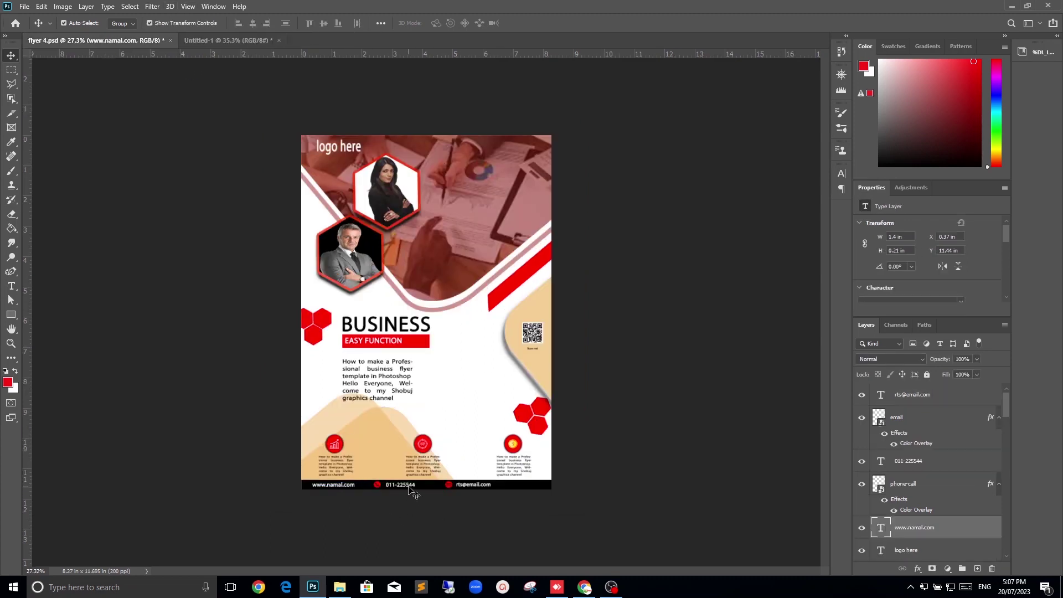
mouse_move(403, 485)
mouse_down()
mouse_move(256, 54)
mouse_move(254, 96)
mouse_up()
drag(415, 512, 423, 508)
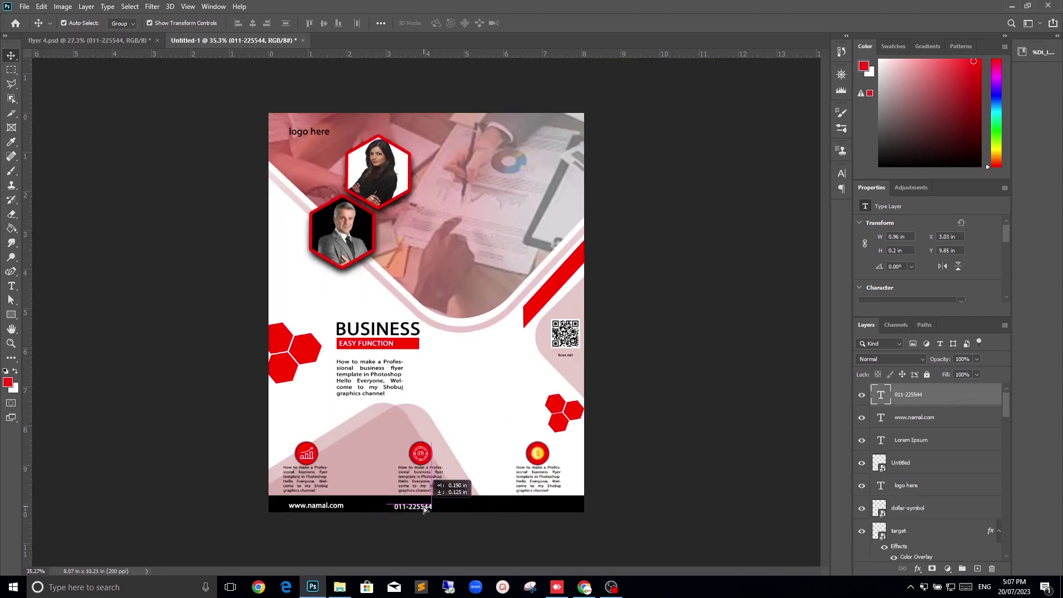
click(477, 527)
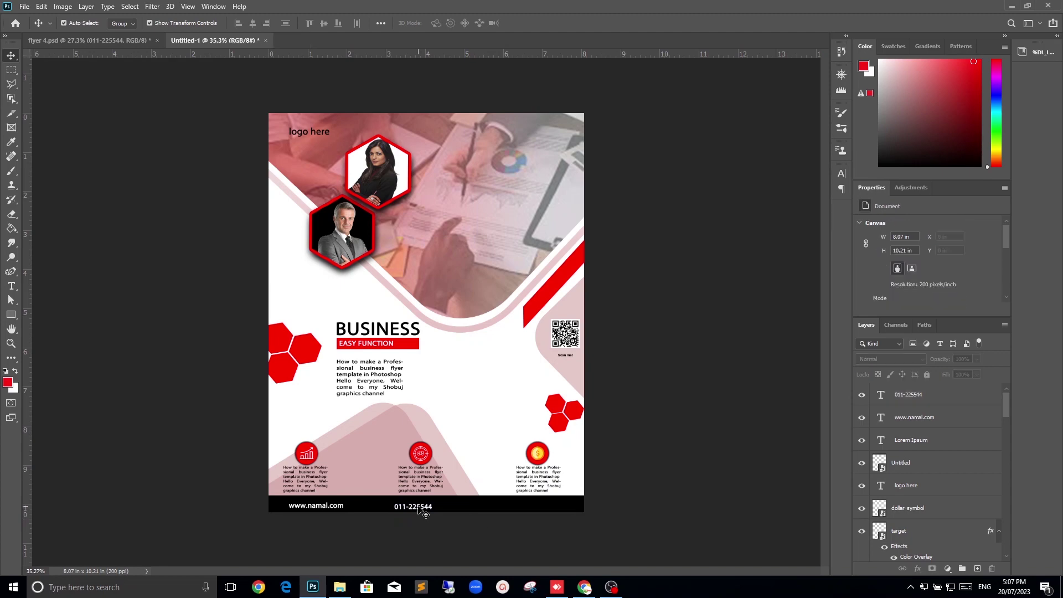
drag(421, 512, 425, 511)
Place phone-call.png as an embedded image and scale it to about 14%.
click(437, 535)
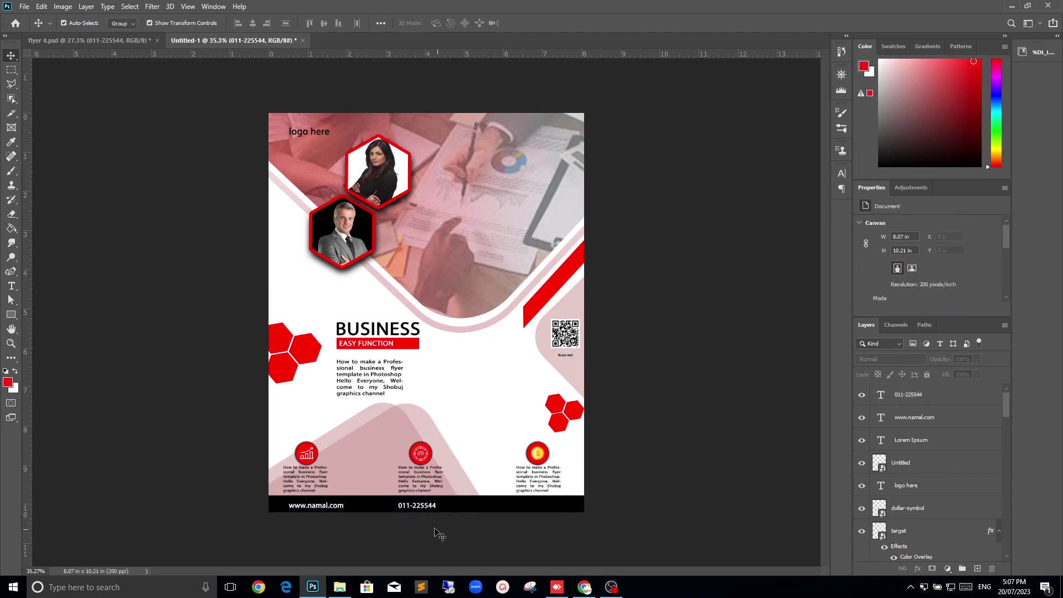
scroll(386, 517, up, 3)
click(24, 6)
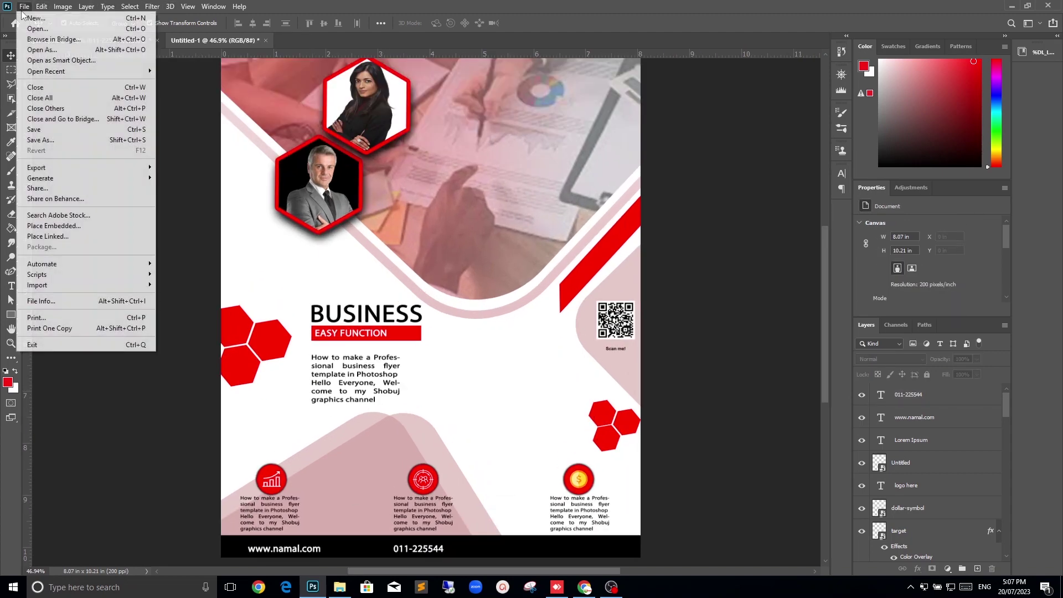
click(65, 226)
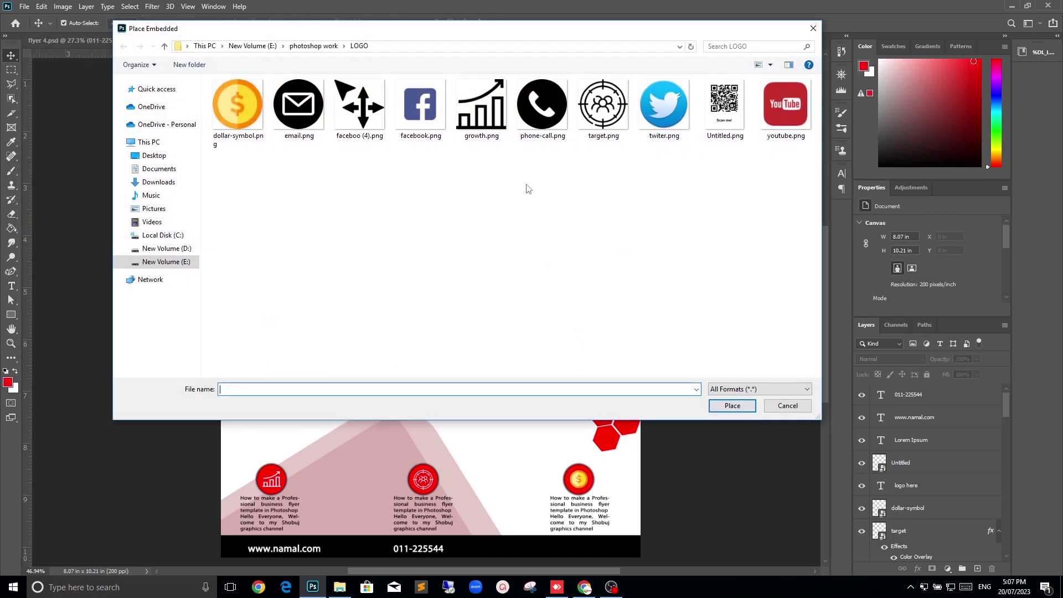
double_click(545, 113)
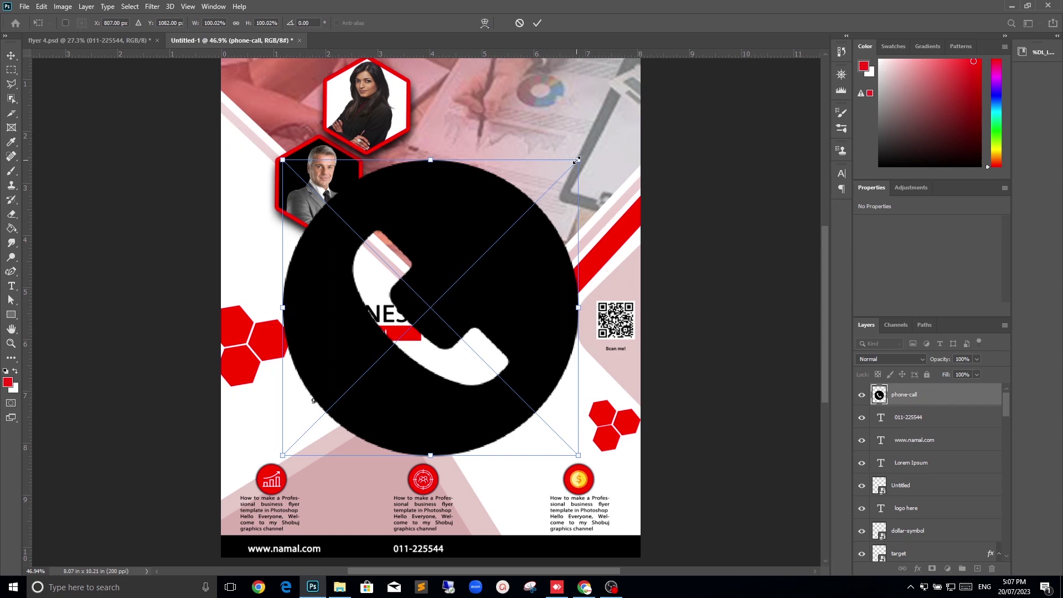
mouse_move(576, 160)
mouse_down()
mouse_move(452, 292)
mouse_move(384, 544)
mouse_up()
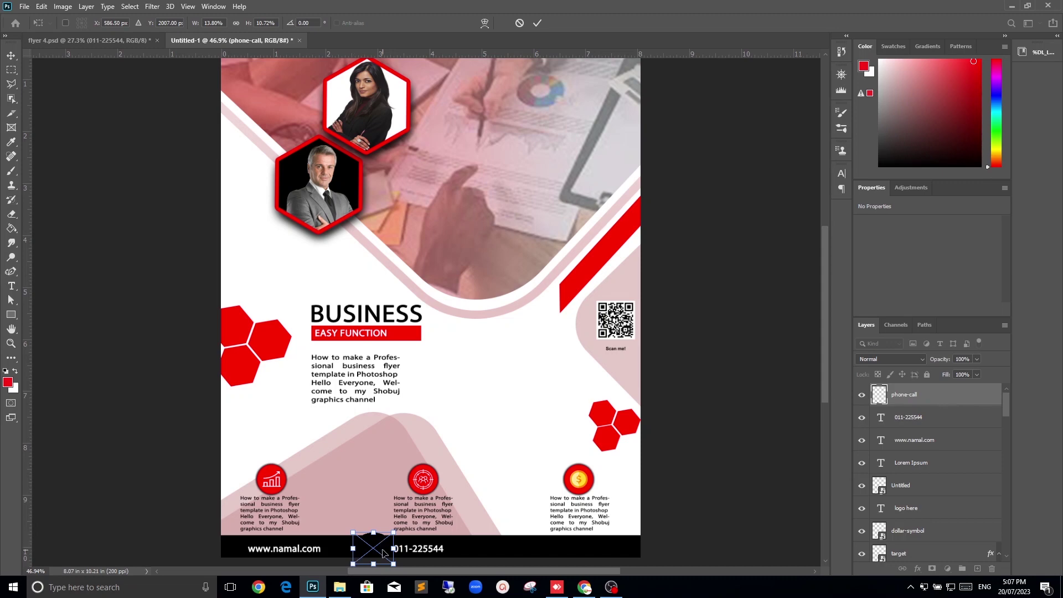
Commit the phone icon and replace its pattern overlay with a red ff0000 Color Overlay.
key(Return)
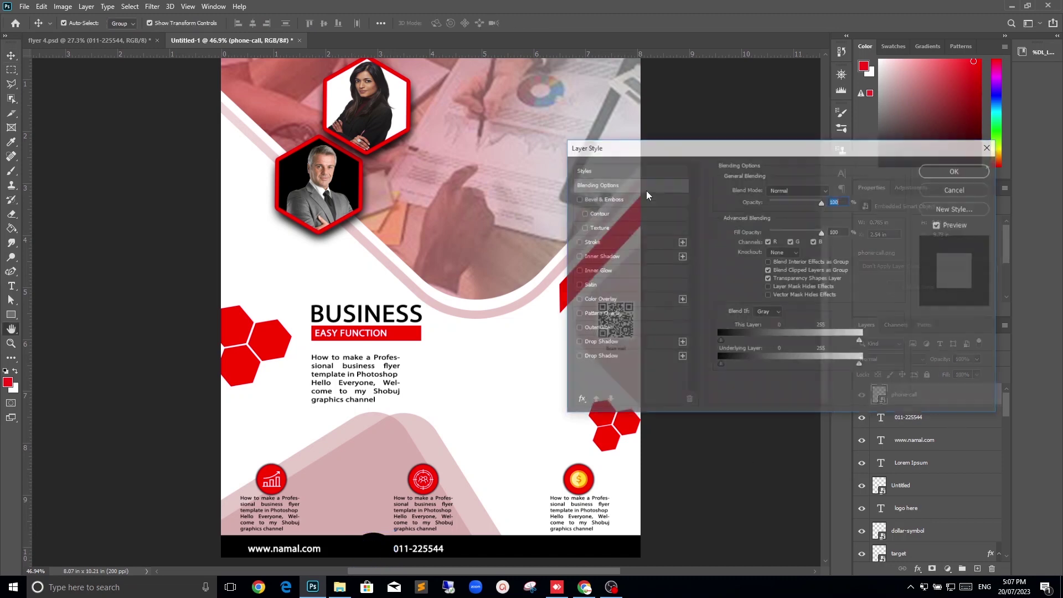
click(639, 314)
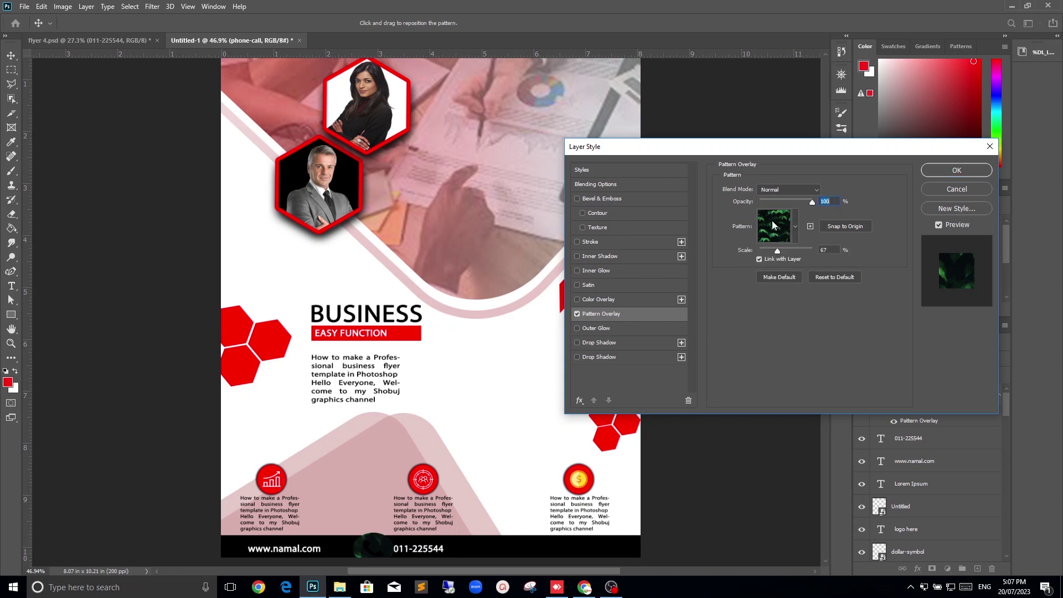
click(577, 313)
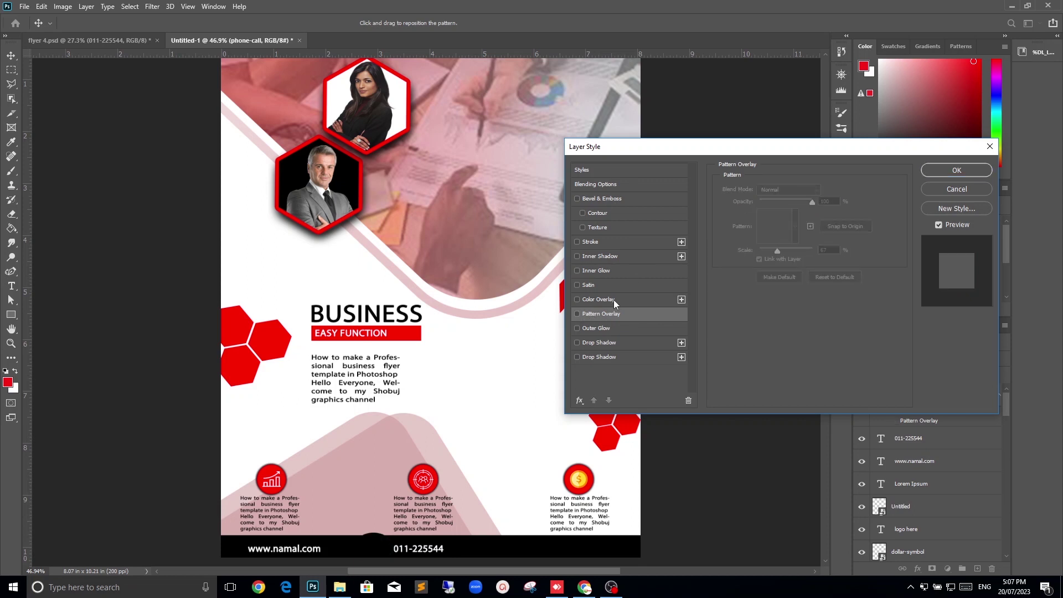
click(614, 299)
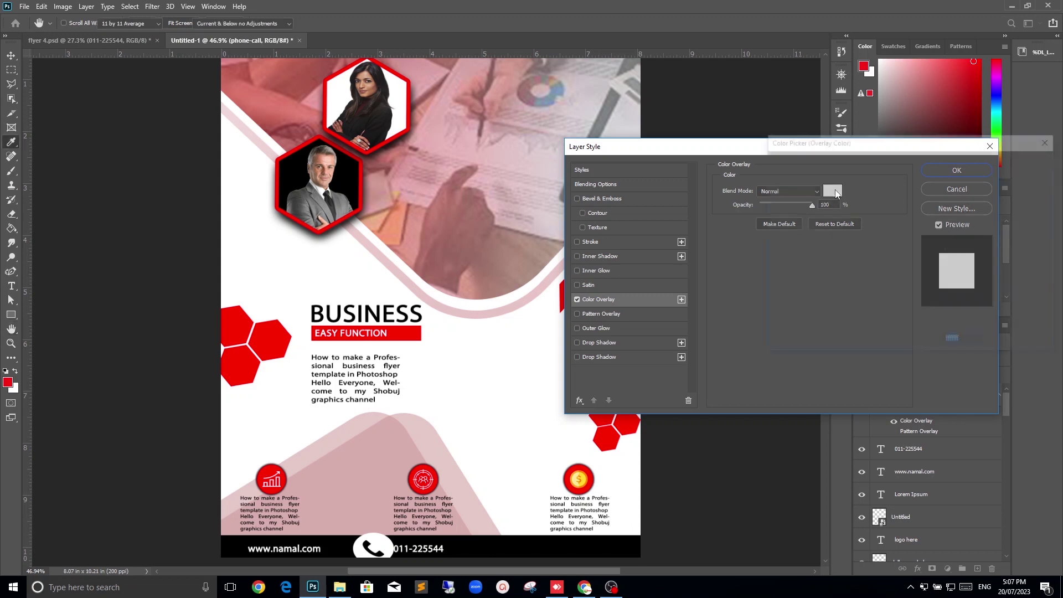
click(835, 192)
text(ff0000)
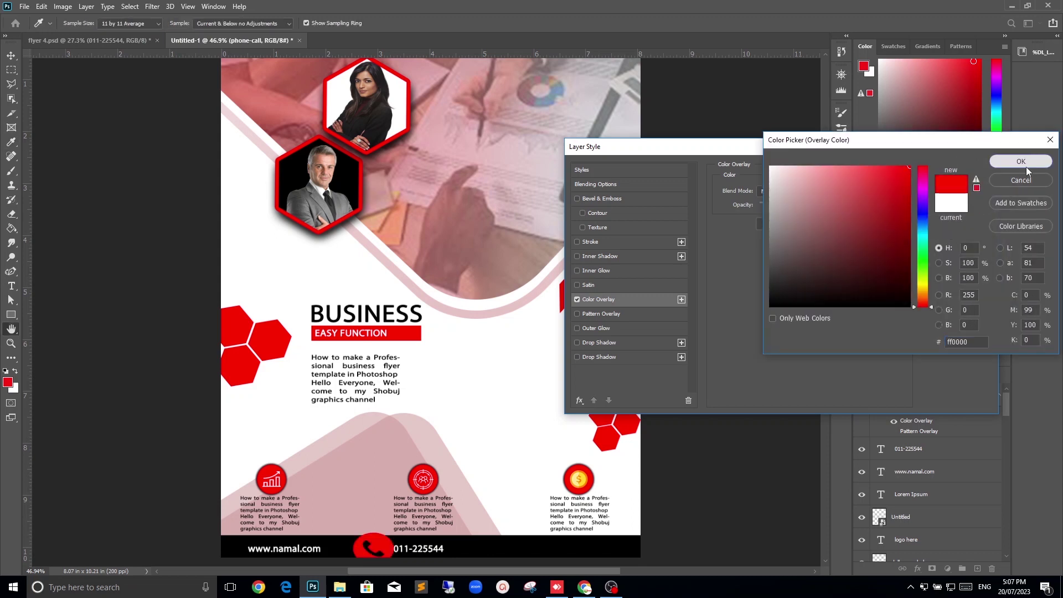
click(1021, 161)
click(973, 176)
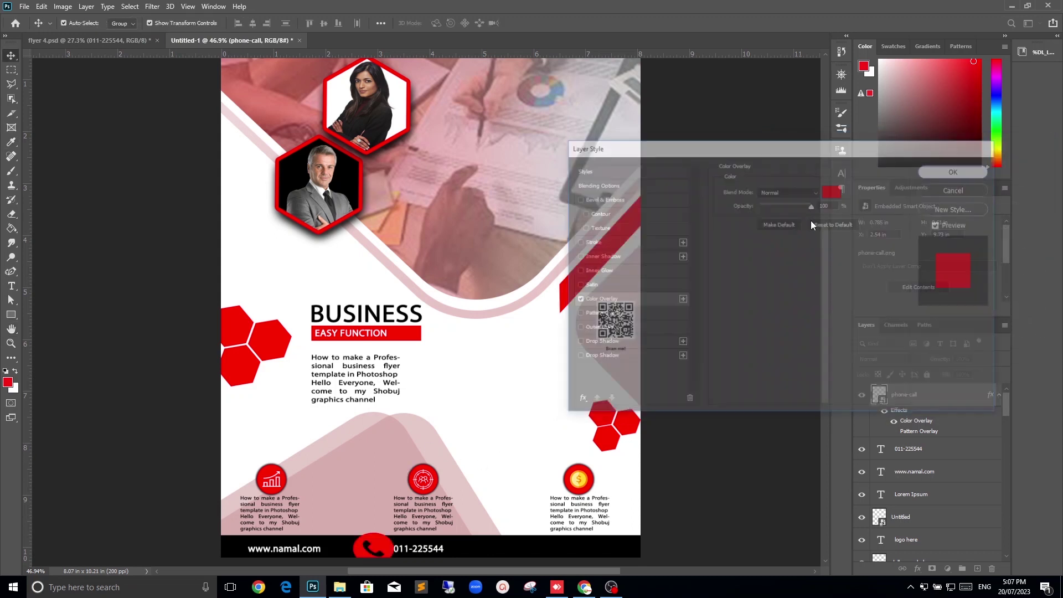
scroll(451, 449, down, 3)
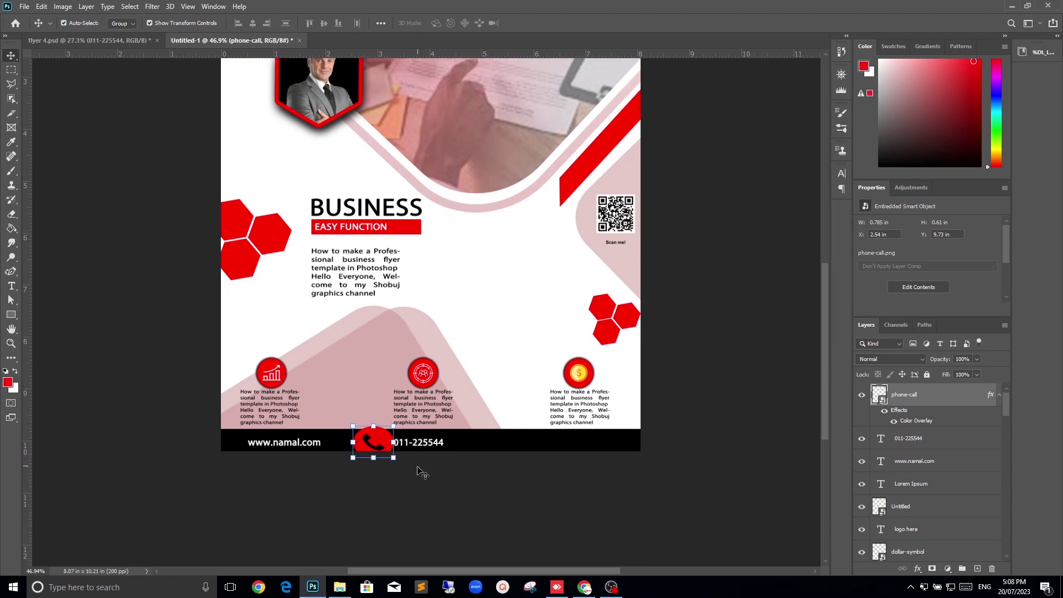
scroll(421, 473, down, 1)
scroll(380, 438, up, 3)
scroll(416, 363, up, 2)
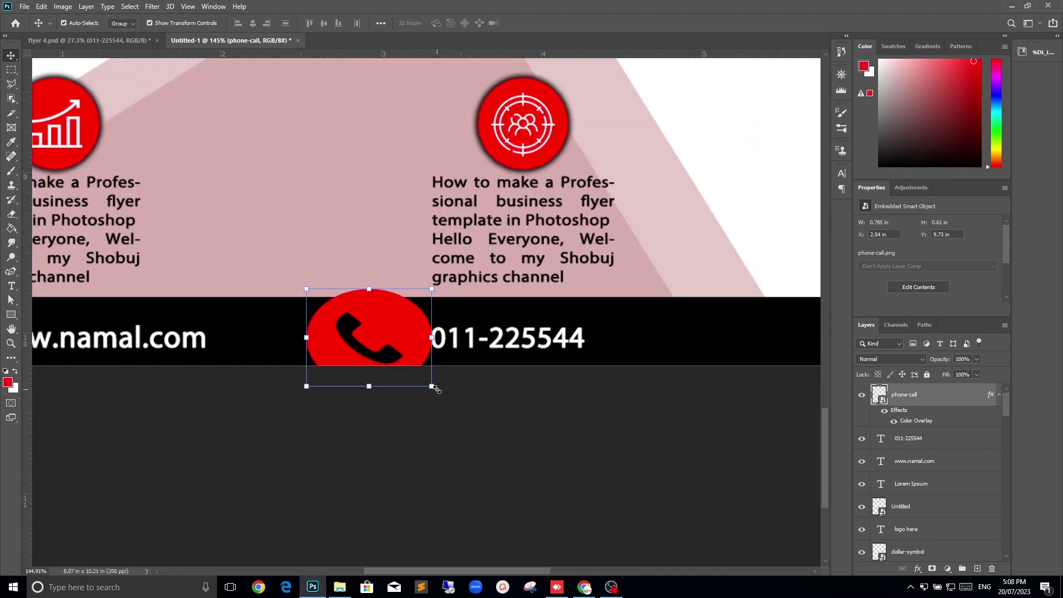
drag(432, 387, 347, 328)
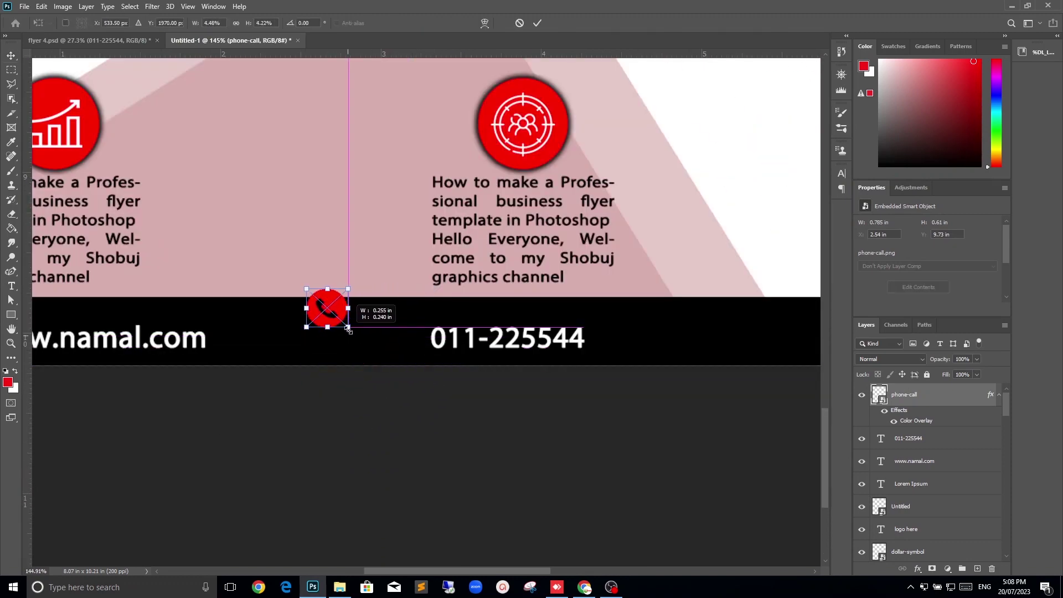
drag(341, 310, 411, 339)
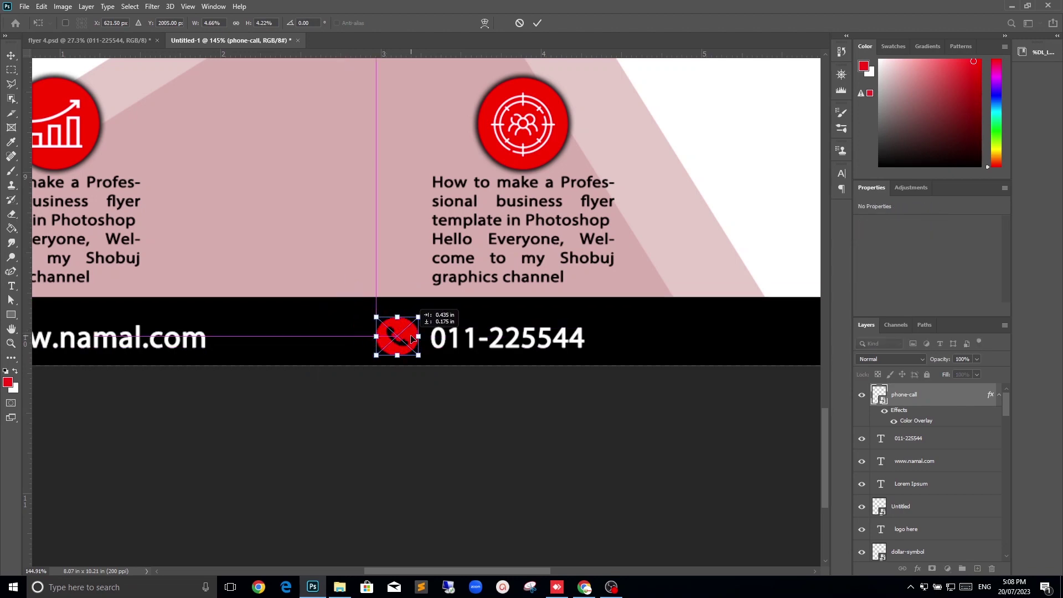
key(Return)
click(545, 375)
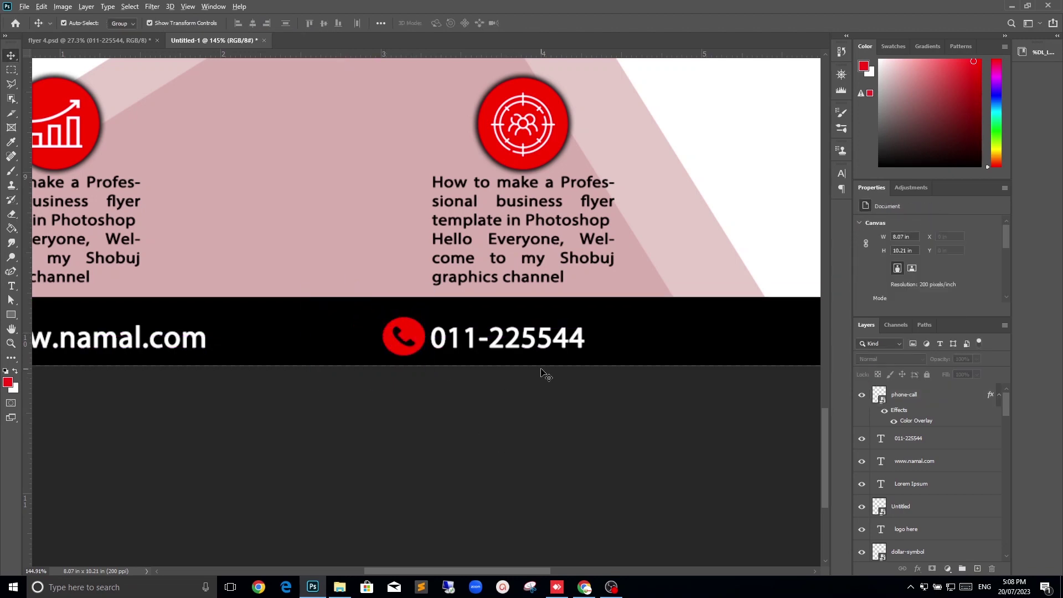
scroll(545, 374, down, 4)
scroll(554, 385, down, 2)
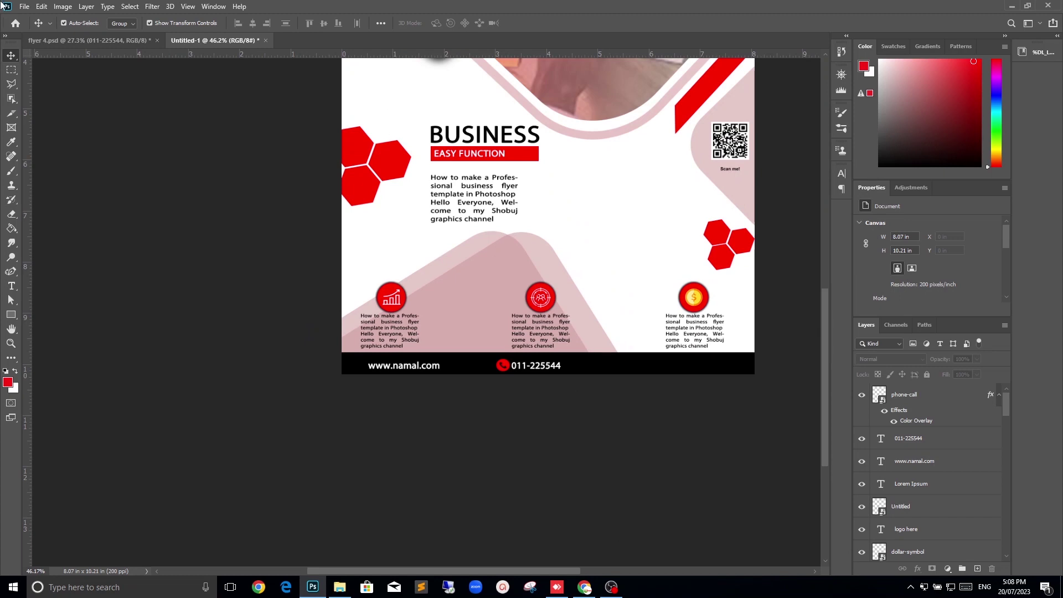
click(24, 8)
click(166, 374)
click(140, 40)
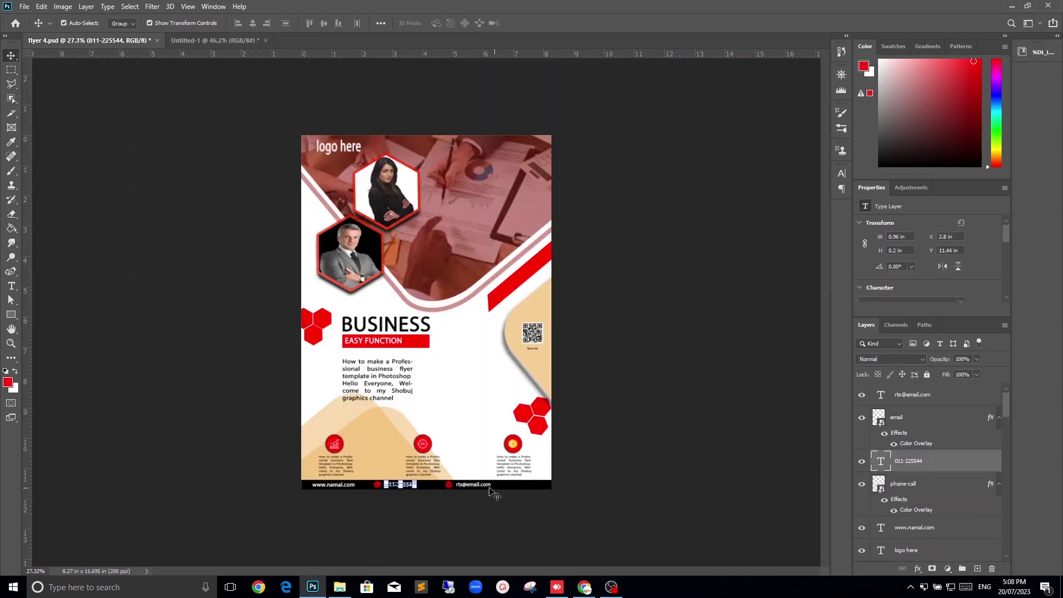
click(477, 486)
drag(481, 486, 435, 260)
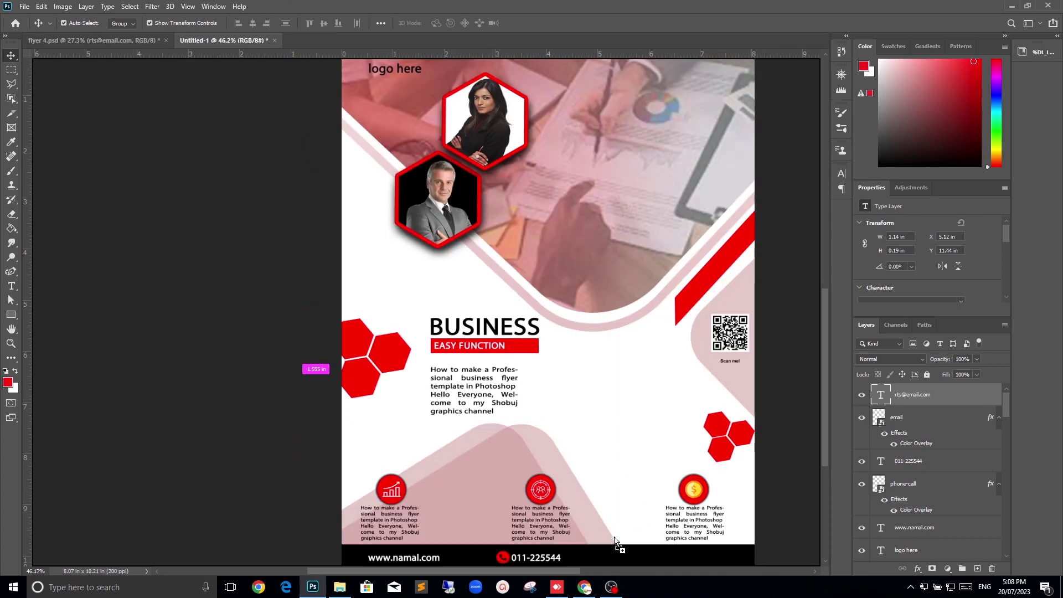
drag(616, 546, 616, 547)
scroll(826, 399, down, 2)
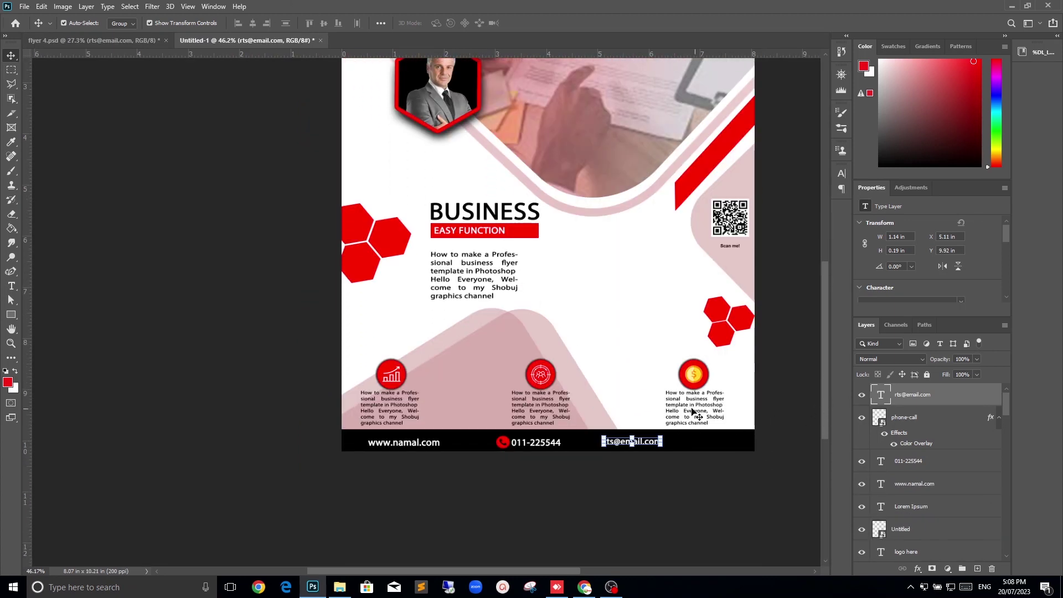
drag(646, 441, 707, 440)
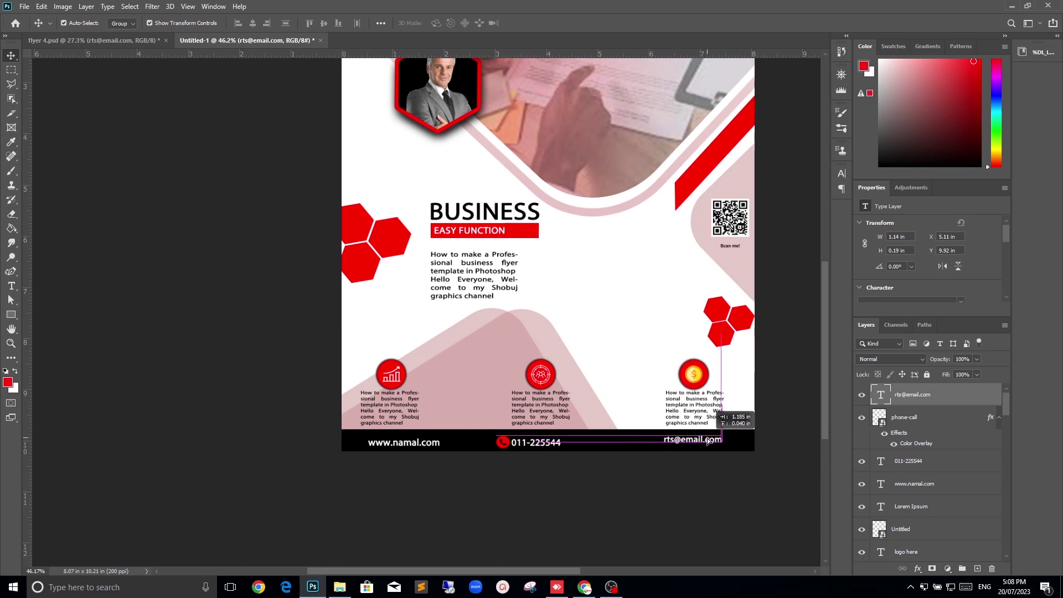
click(685, 491)
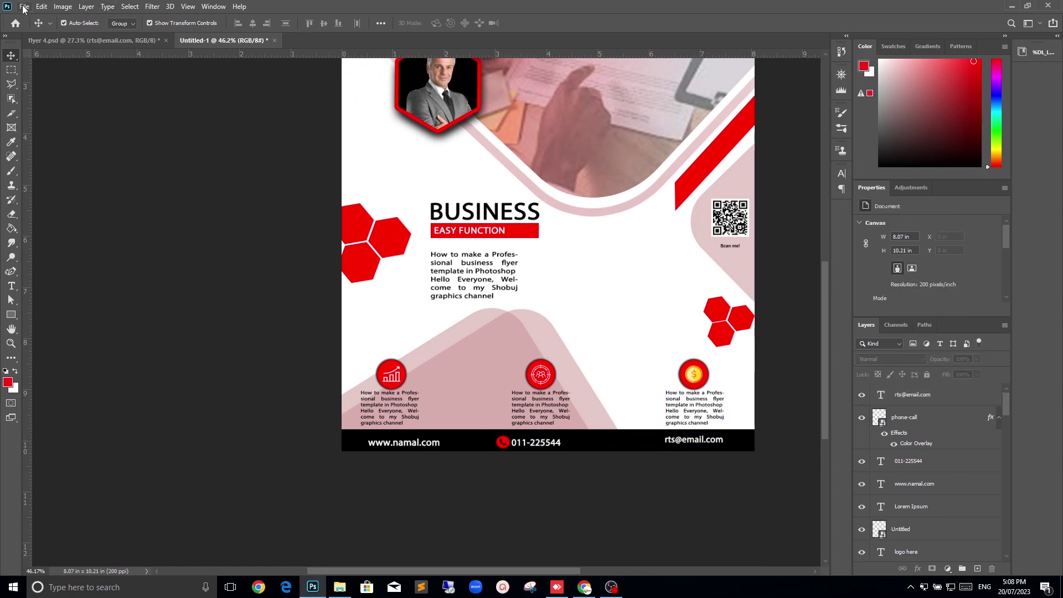
click(23, 7)
Place email.png as an embedded image and tint it with a red Color Overlay.
click(55, 224)
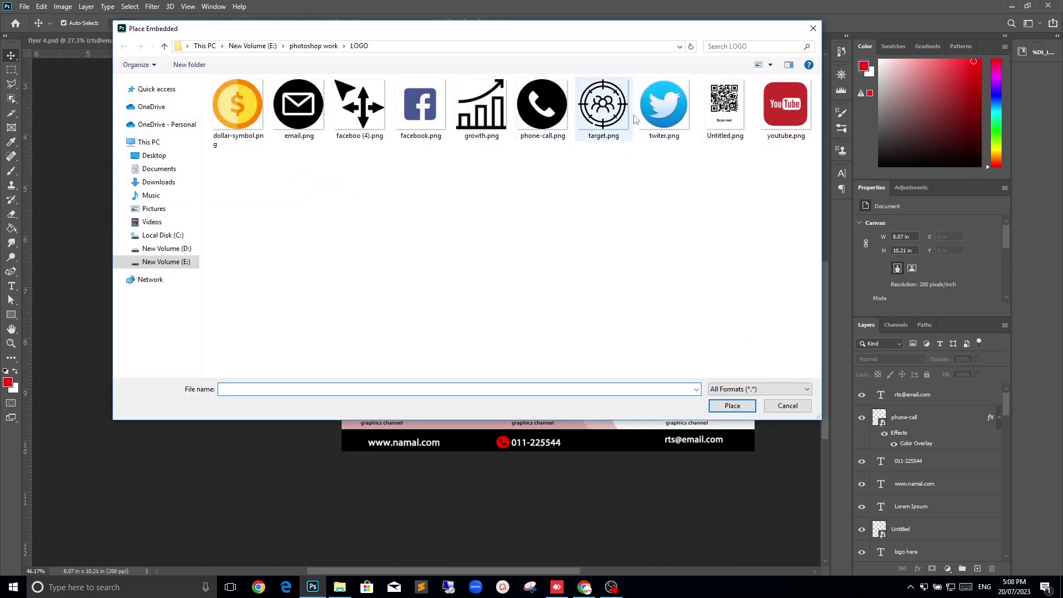
double_click(299, 105)
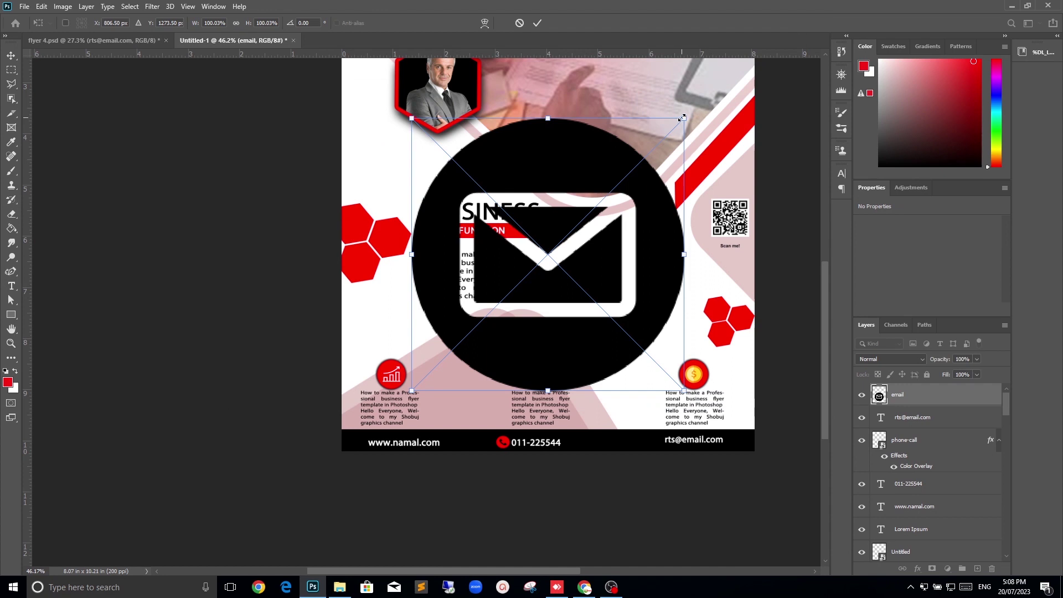
double_click(927, 394)
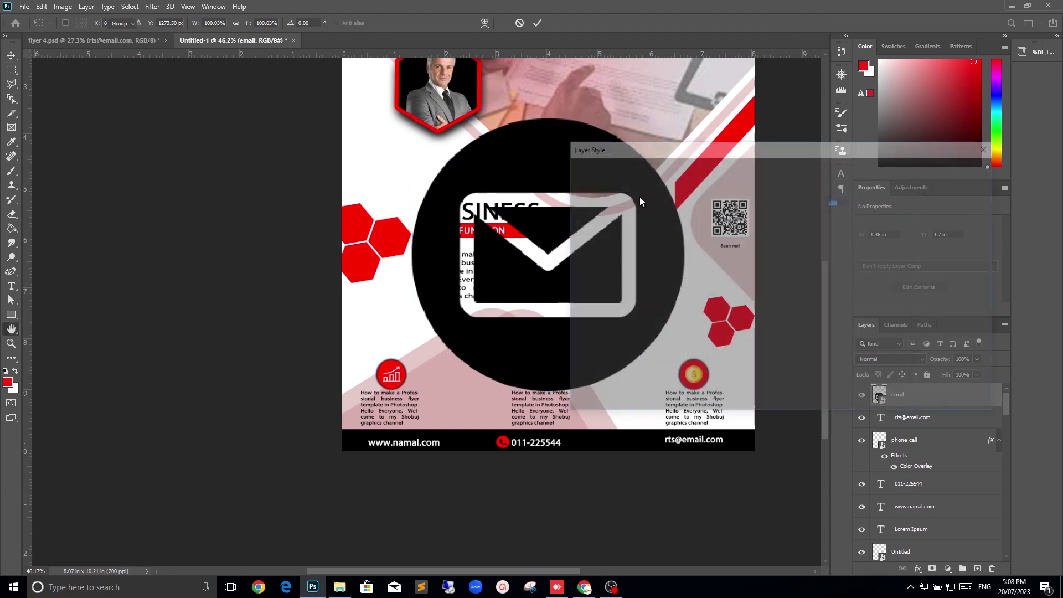
click(629, 300)
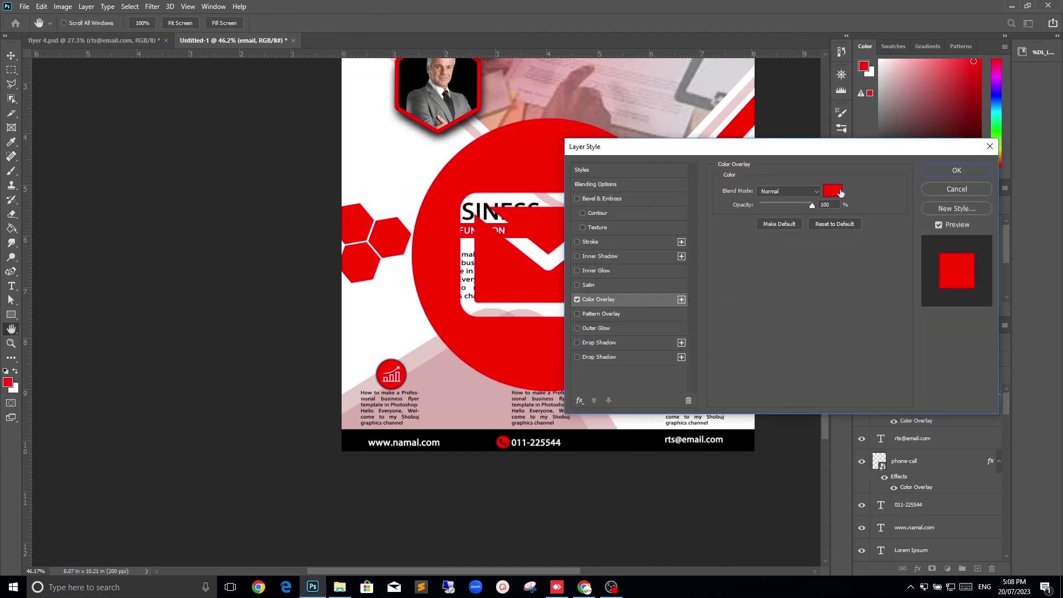
click(944, 174)
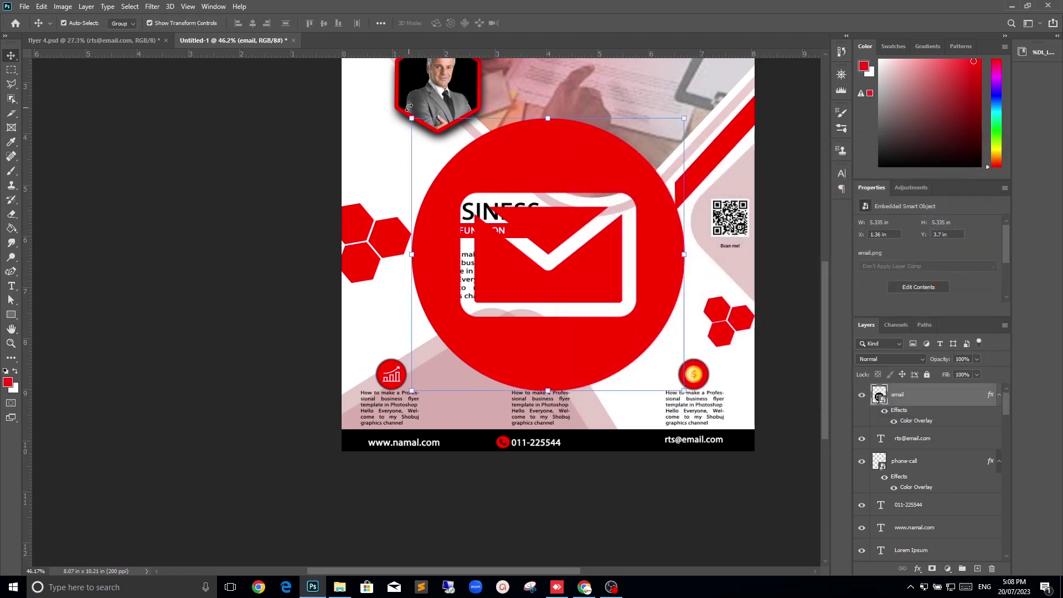
mouse_move(408, 117)
mouse_down()
mouse_move(608, 316)
mouse_move(691, 425)
mouse_up()
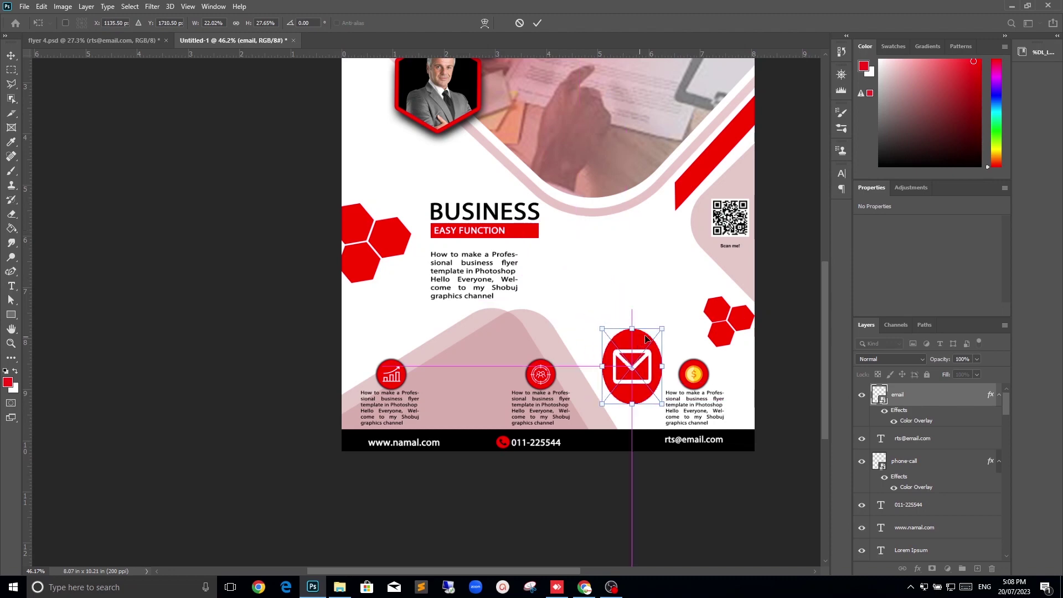
drag(660, 330, 644, 386)
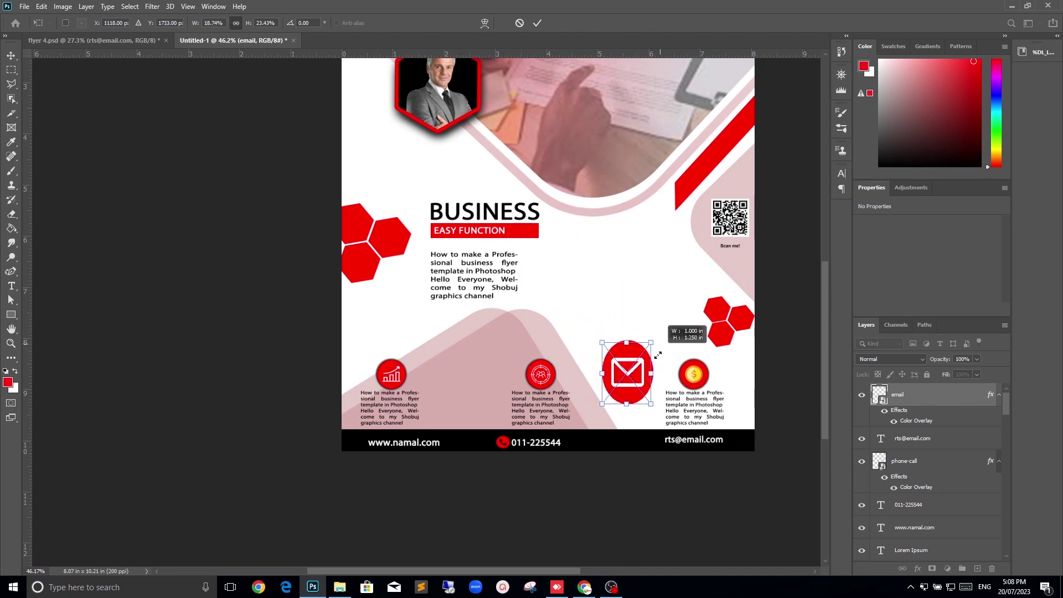
scroll(643, 386, up, 3)
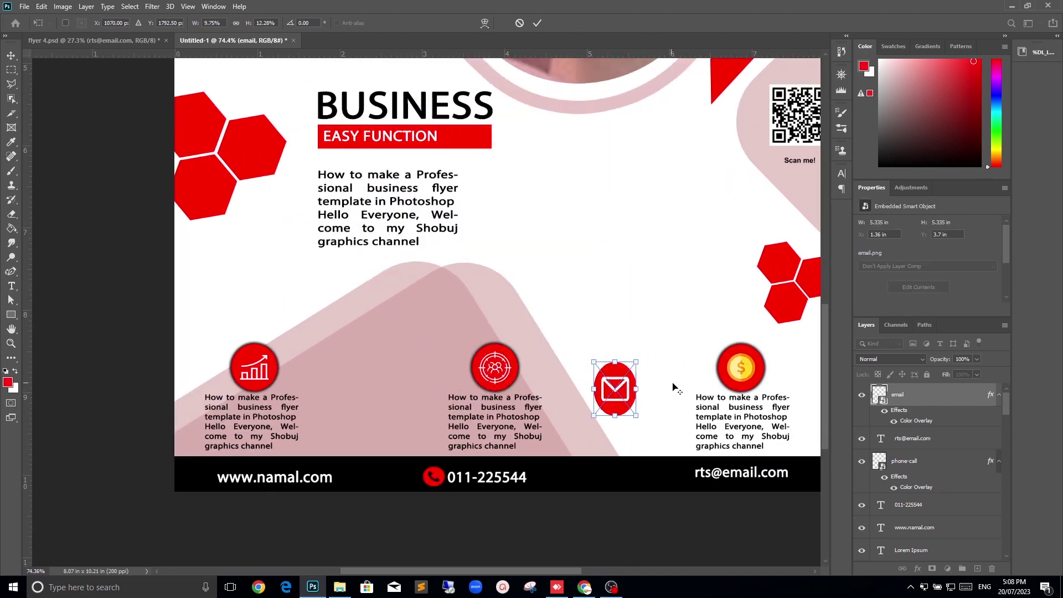
scroll(659, 387, up, 3)
drag(580, 425, 707, 462)
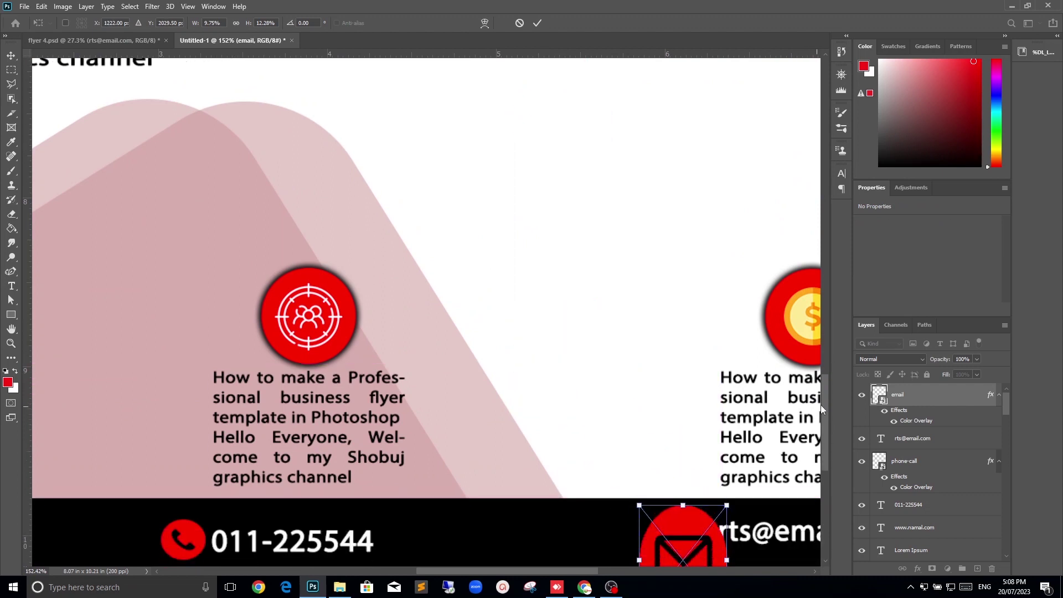
drag(727, 378, 691, 355)
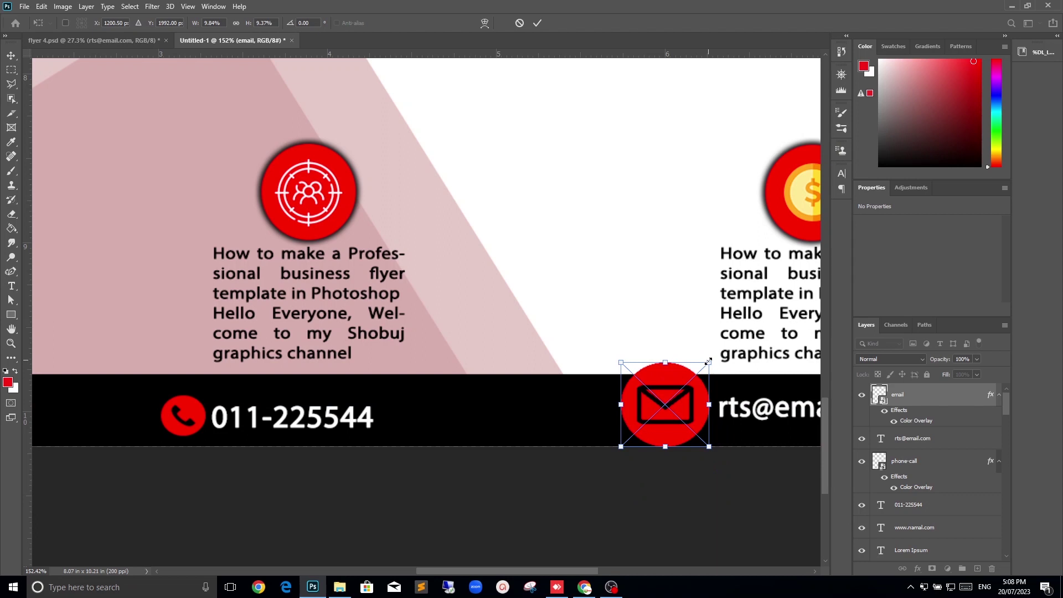
mouse_move(708, 361)
mouse_down()
mouse_move(666, 399)
mouse_move(746, 420)
mouse_up()
key(Return)
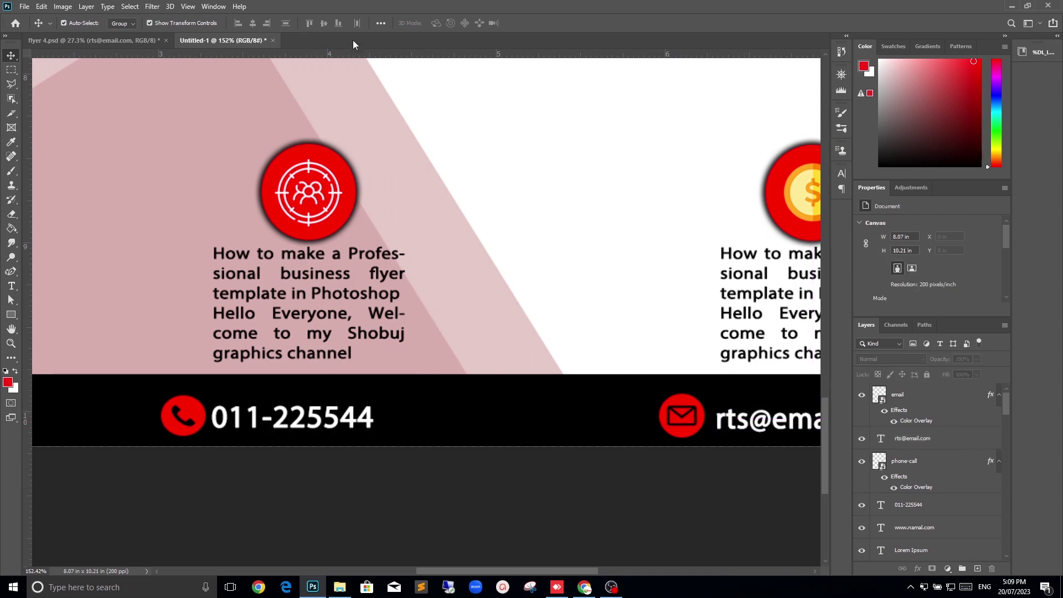
drag(354, 52, 377, 428)
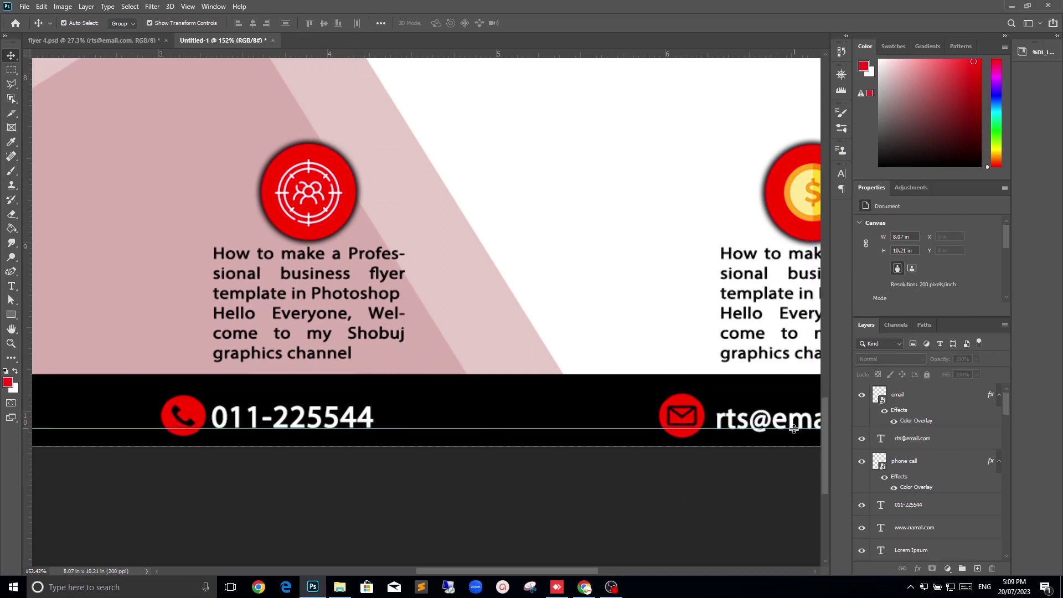
drag(781, 424, 781, 425)
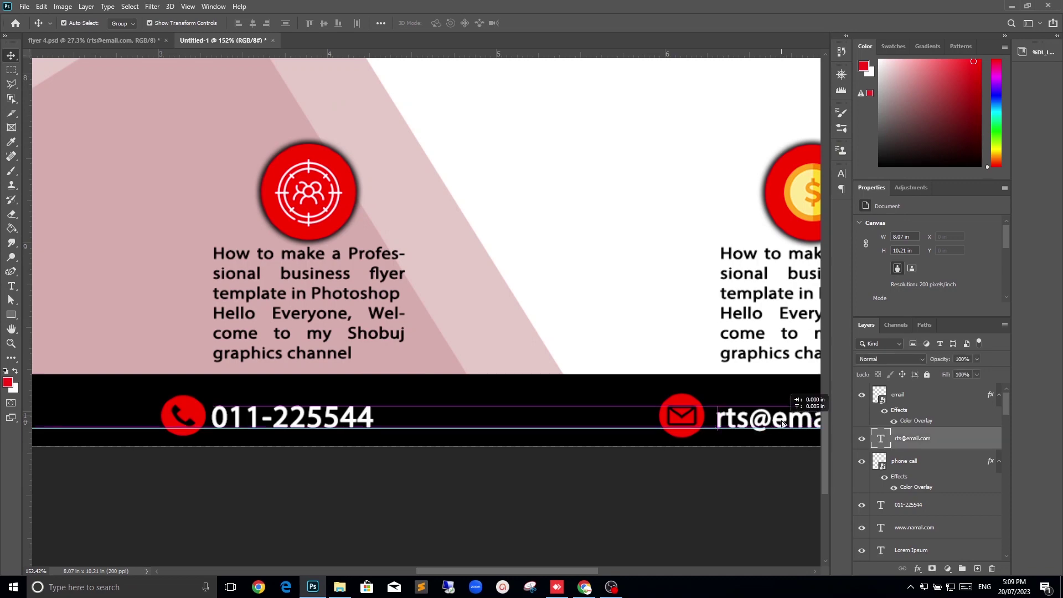
click(757, 471)
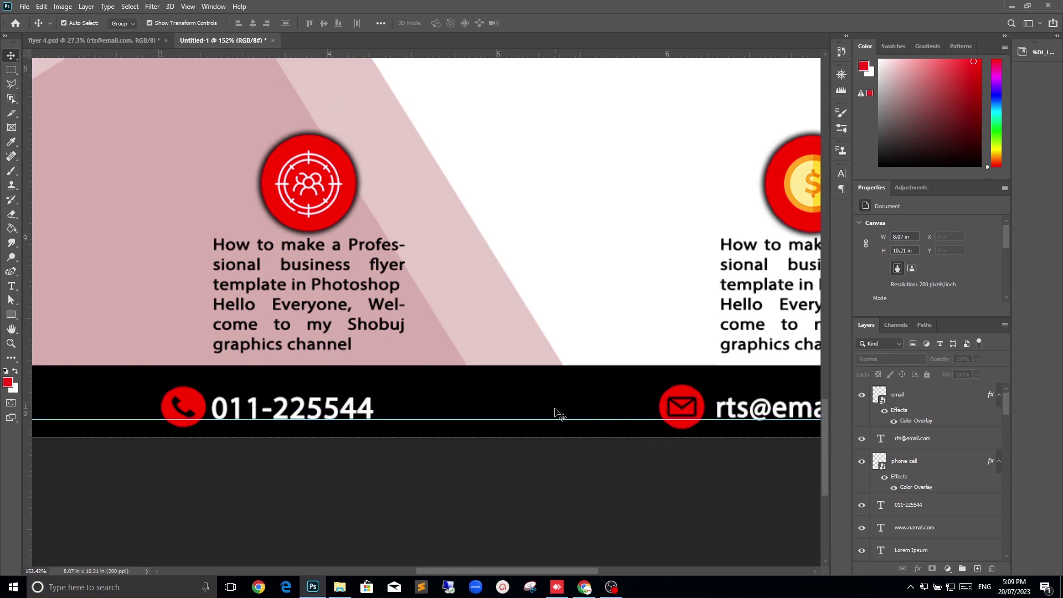
alt+scroll(562, 400, down, 5)
scroll(561, 400, down, 2)
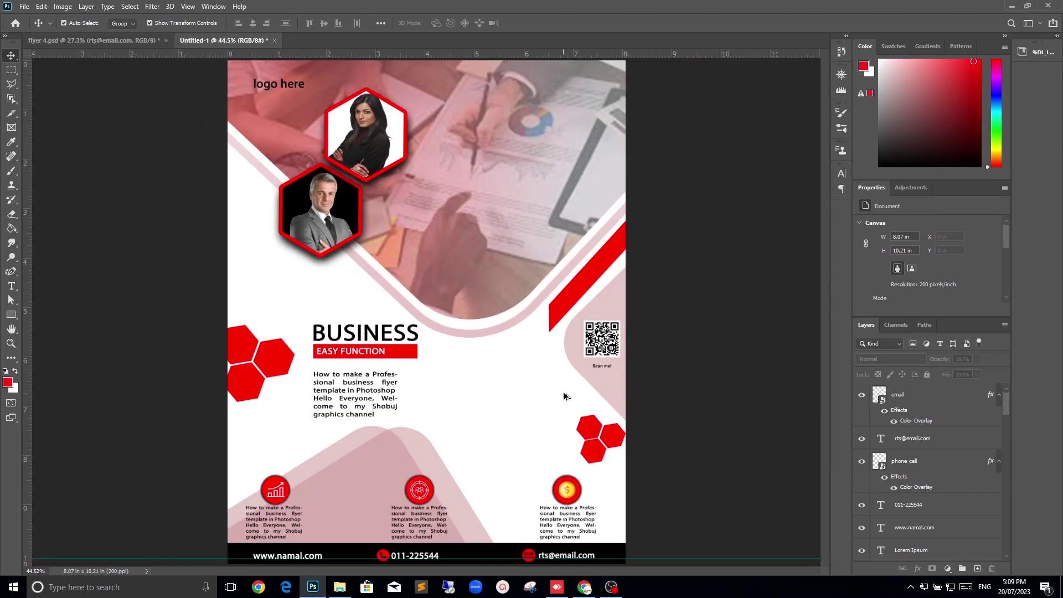
scroll(486, 345, down, 1)
scroll(470, 332, down, 1)
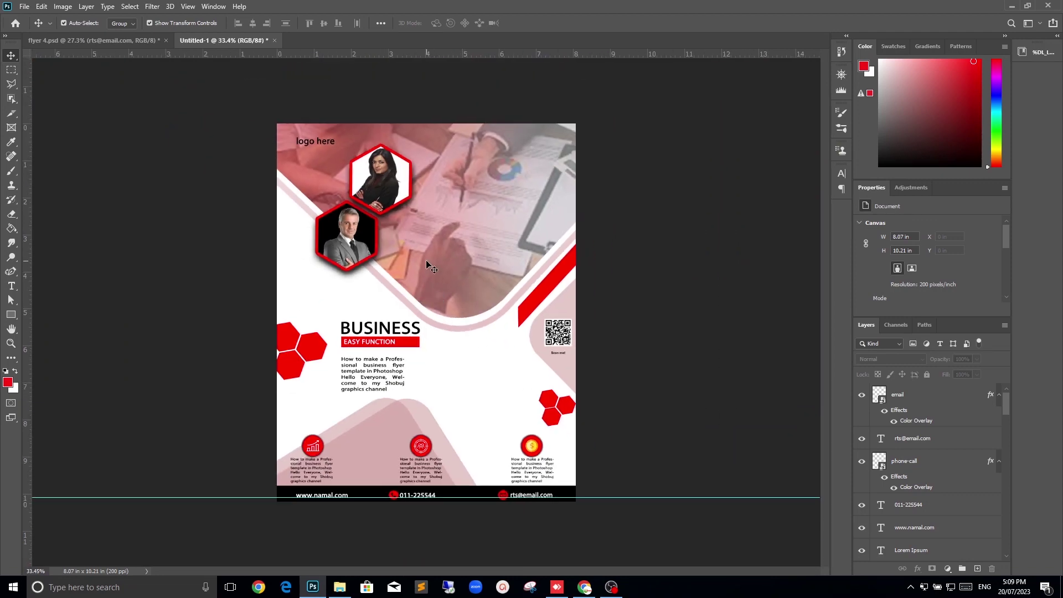